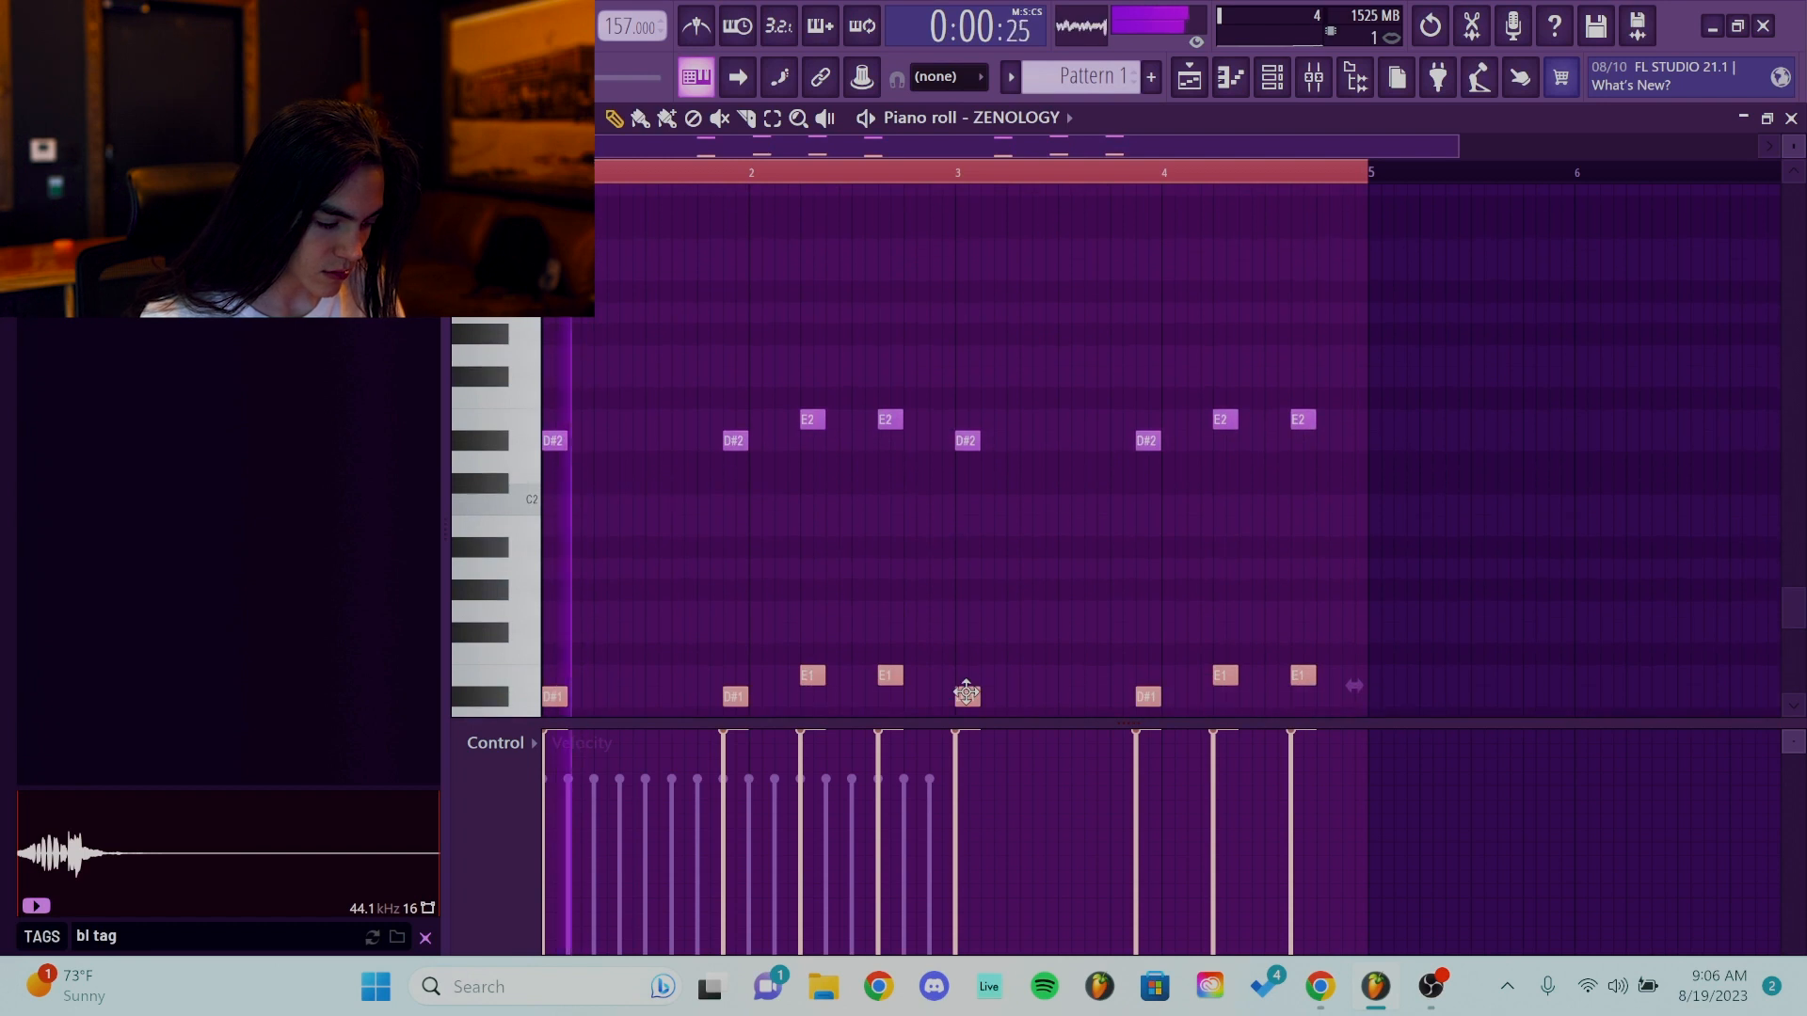
Toggle the pattern playback and switch the piano roll to the milli clap channel.
{"action": "key", "text": "space"}
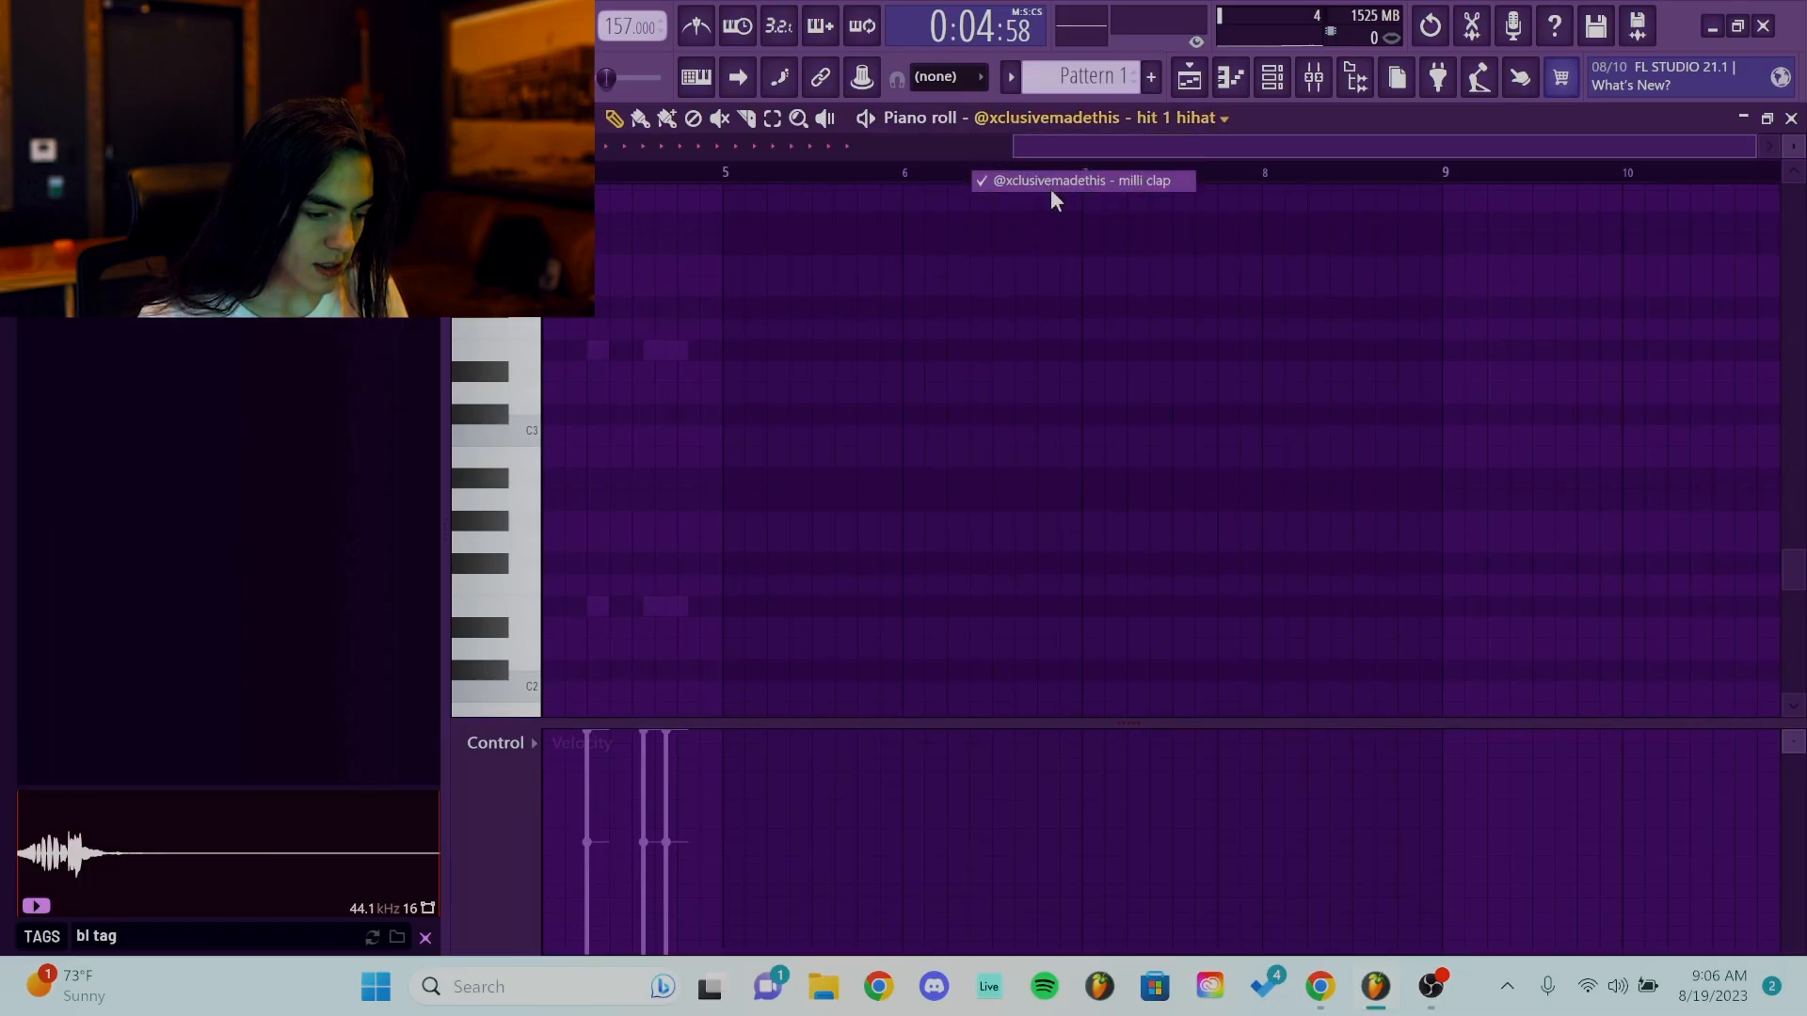
{"action": "left_click", "coordinate": [1050, 181]}
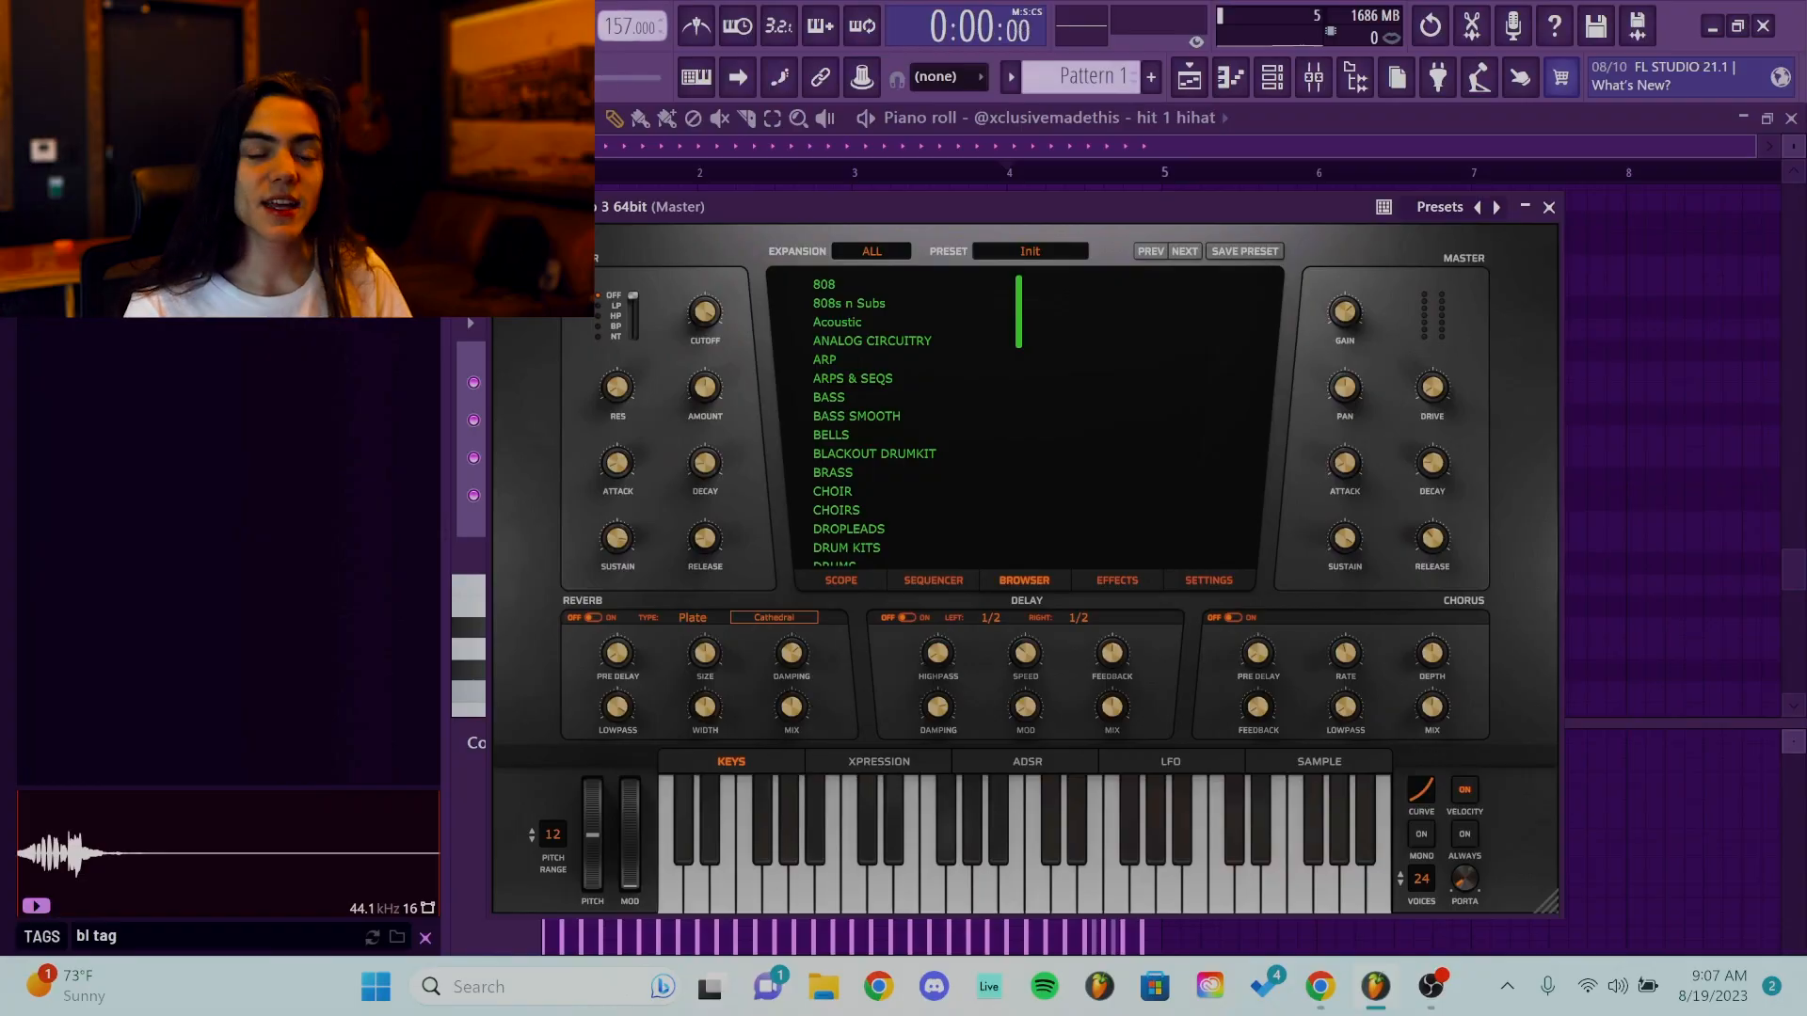
Load the ASTON DREAMS preset from the BELLS category in Heat Up 3 and close the plugin window.
{"action": "mouse_move", "coordinate": [844, 207]}
{"action": "left_mouse_down"}
{"action": "mouse_move", "coordinate": [809, 195]}
{"action": "mouse_move", "coordinate": [833, 200]}
{"action": "left_mouse_up"}
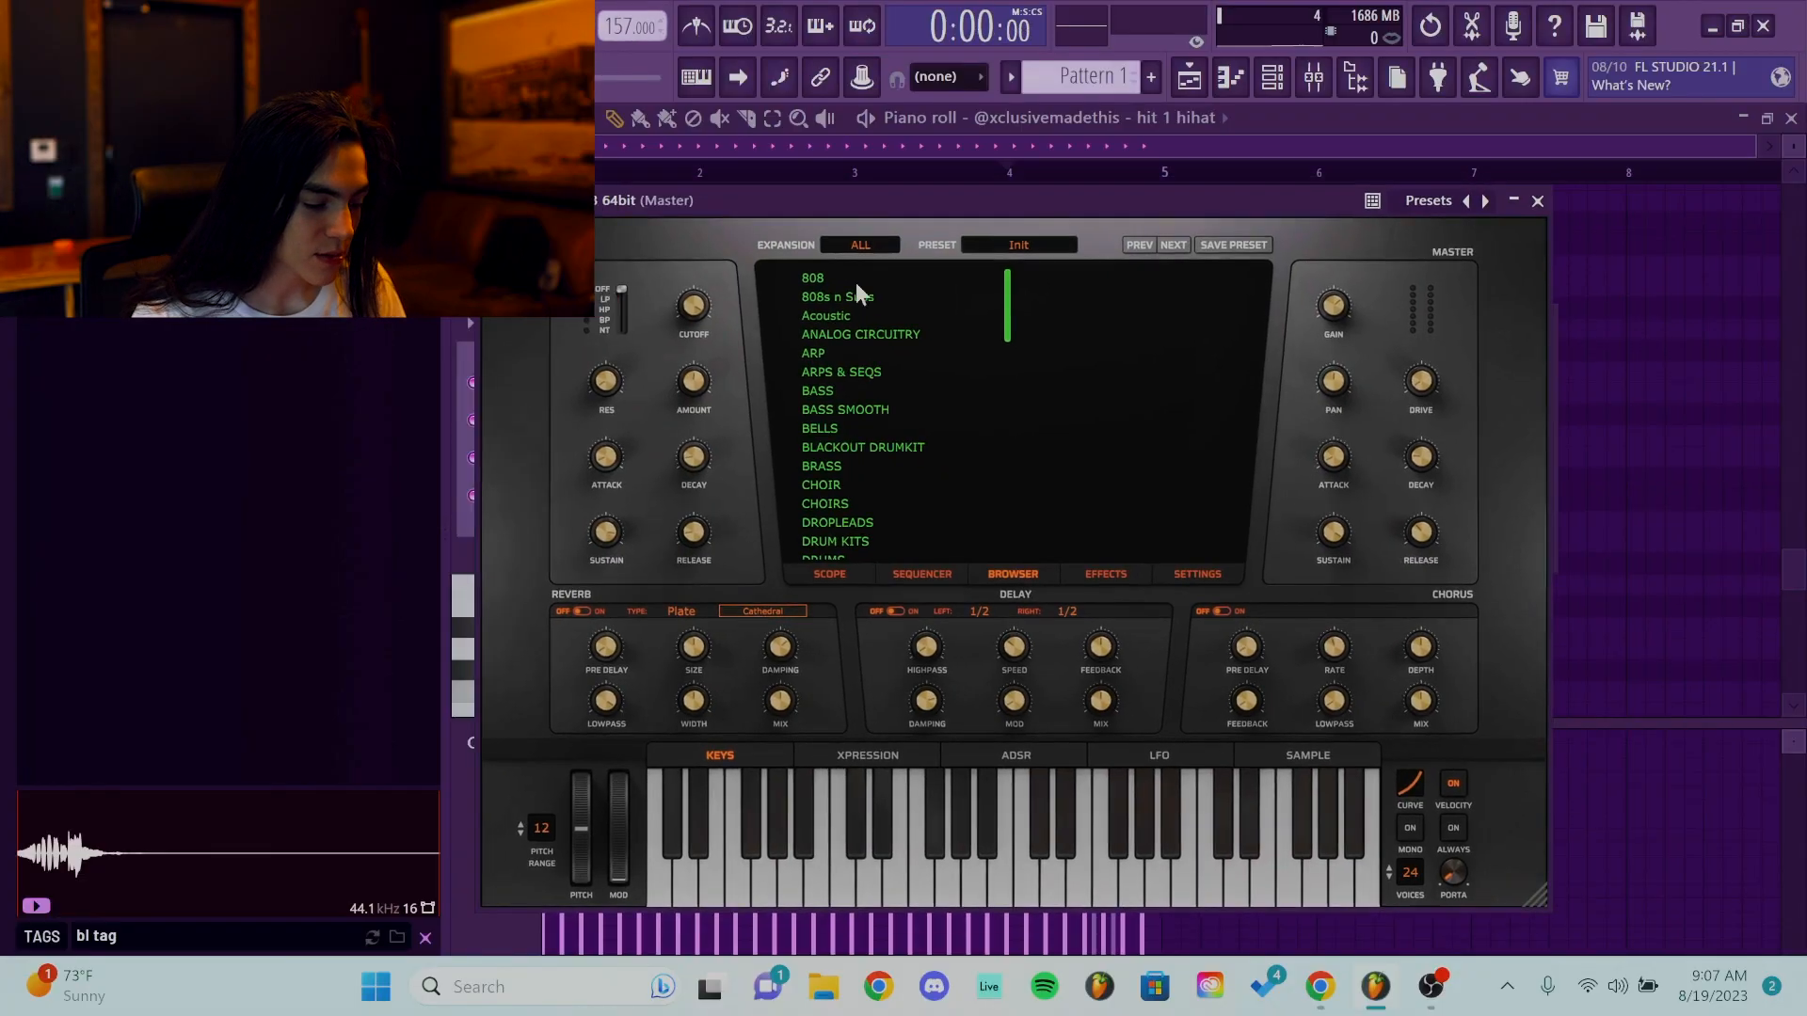
{"action": "left_click", "coordinate": [863, 433]}
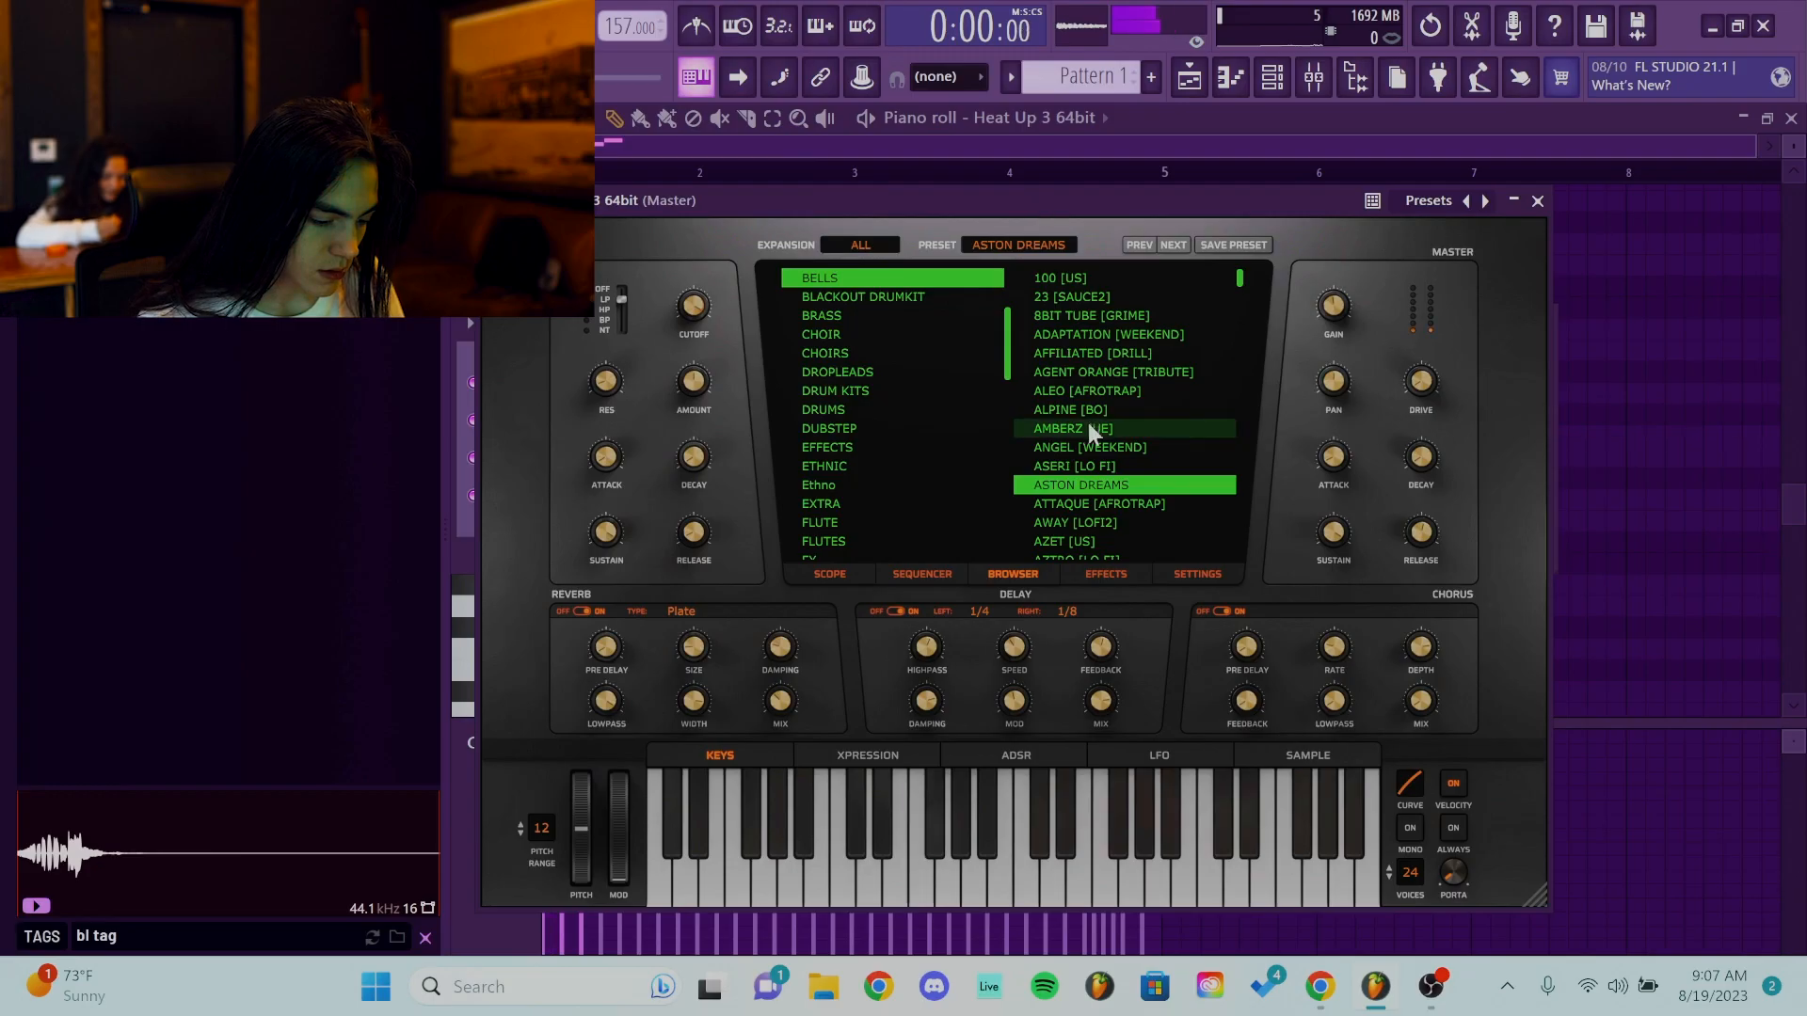
{"action": "scroll", "coordinate": [1088, 421], "scroll_direction": "down", "scroll_amount": 2}
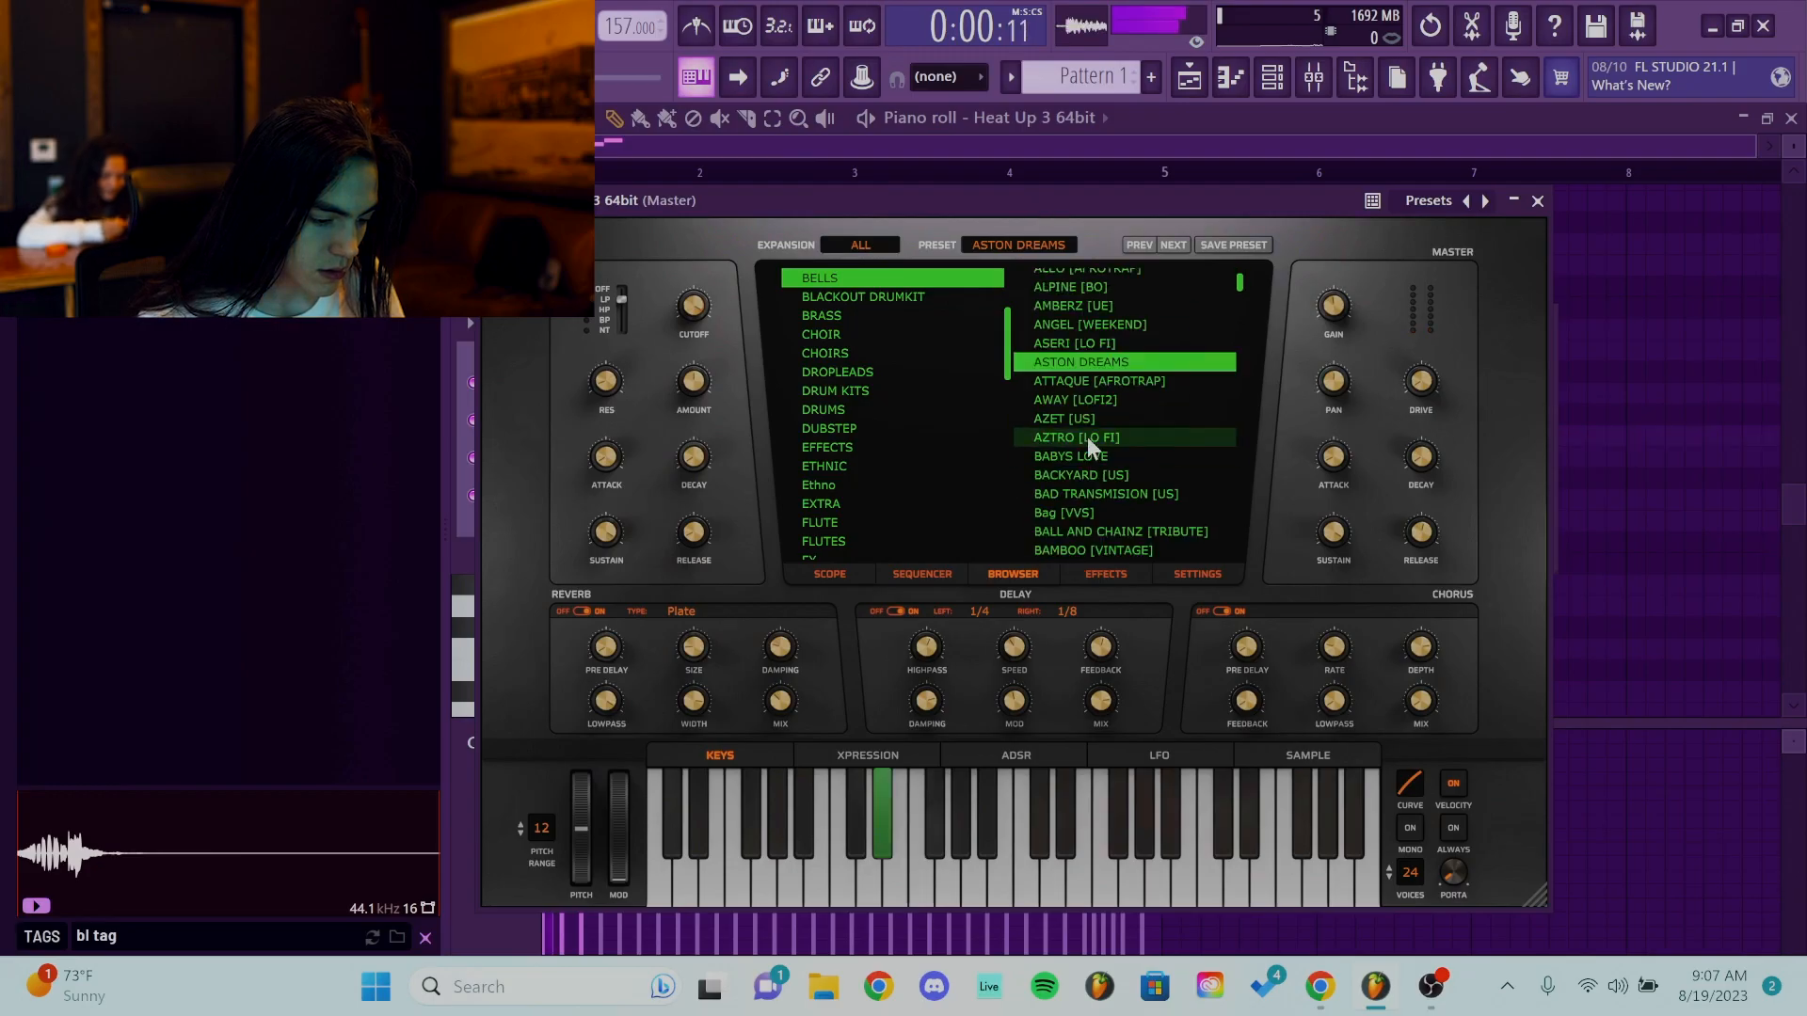
{"action": "left_click", "coordinate": [1538, 205]}
Write a four-bar Heat Up 3 melody in the piano roll, using notes such as F4, F#4 and A#4.
{"action": "left_click", "coordinate": [743, 243]}
{"action": "right_click", "coordinate": [744, 243]}
{"action": "left_click", "coordinate": [633, 224]}
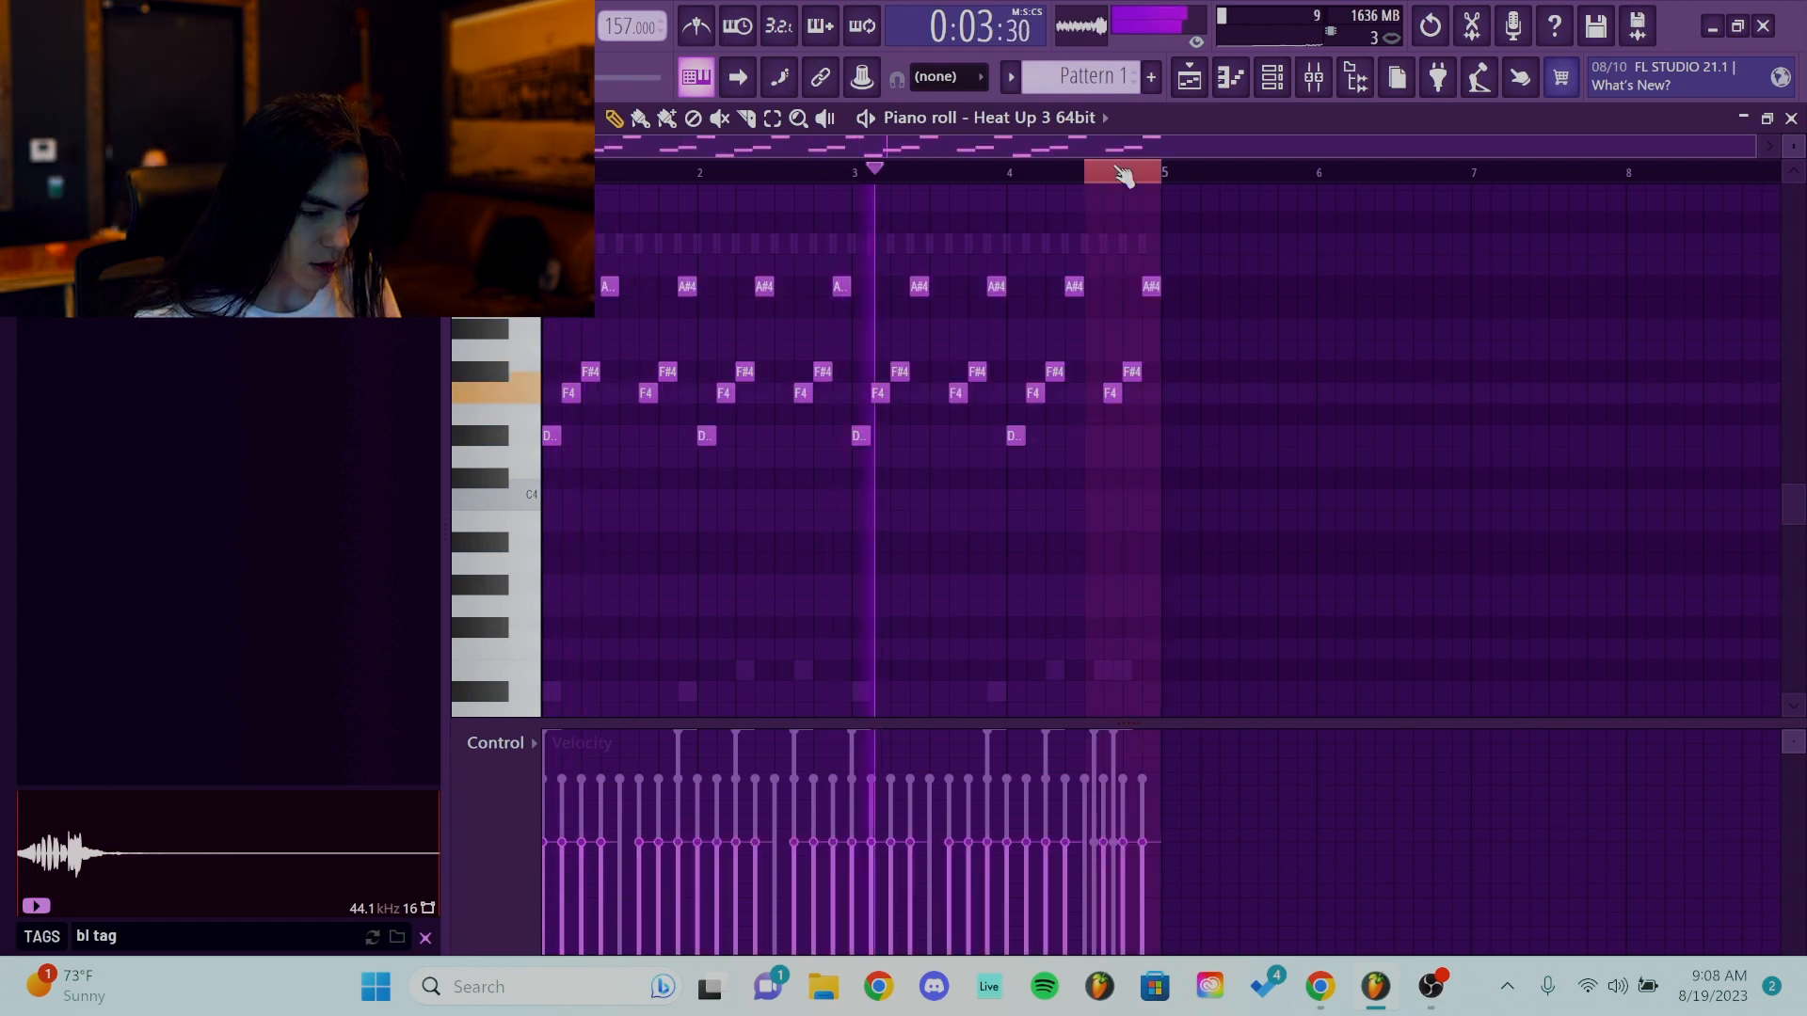
Add the ran 808 sample as a channel and set its time stretching mode to Stretch.
{"action": "left_click", "coordinate": [1272, 81]}
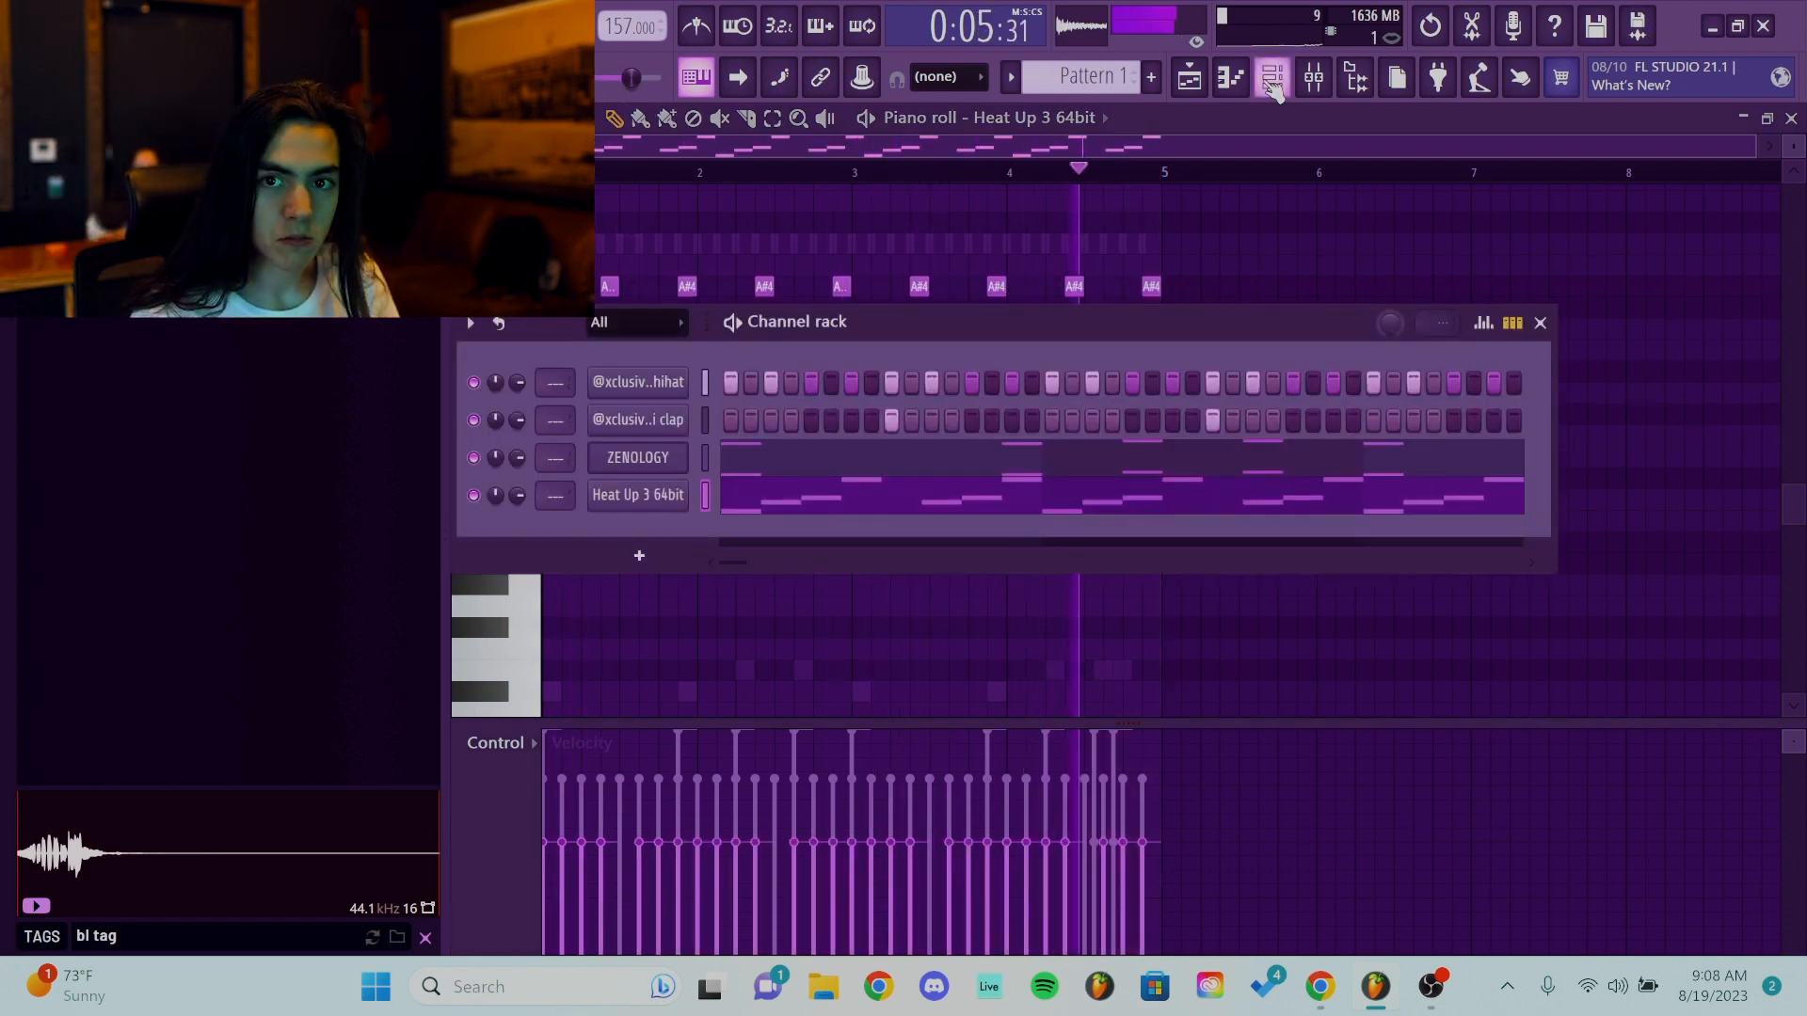
{"action": "left_click", "coordinate": [1072, 143]}
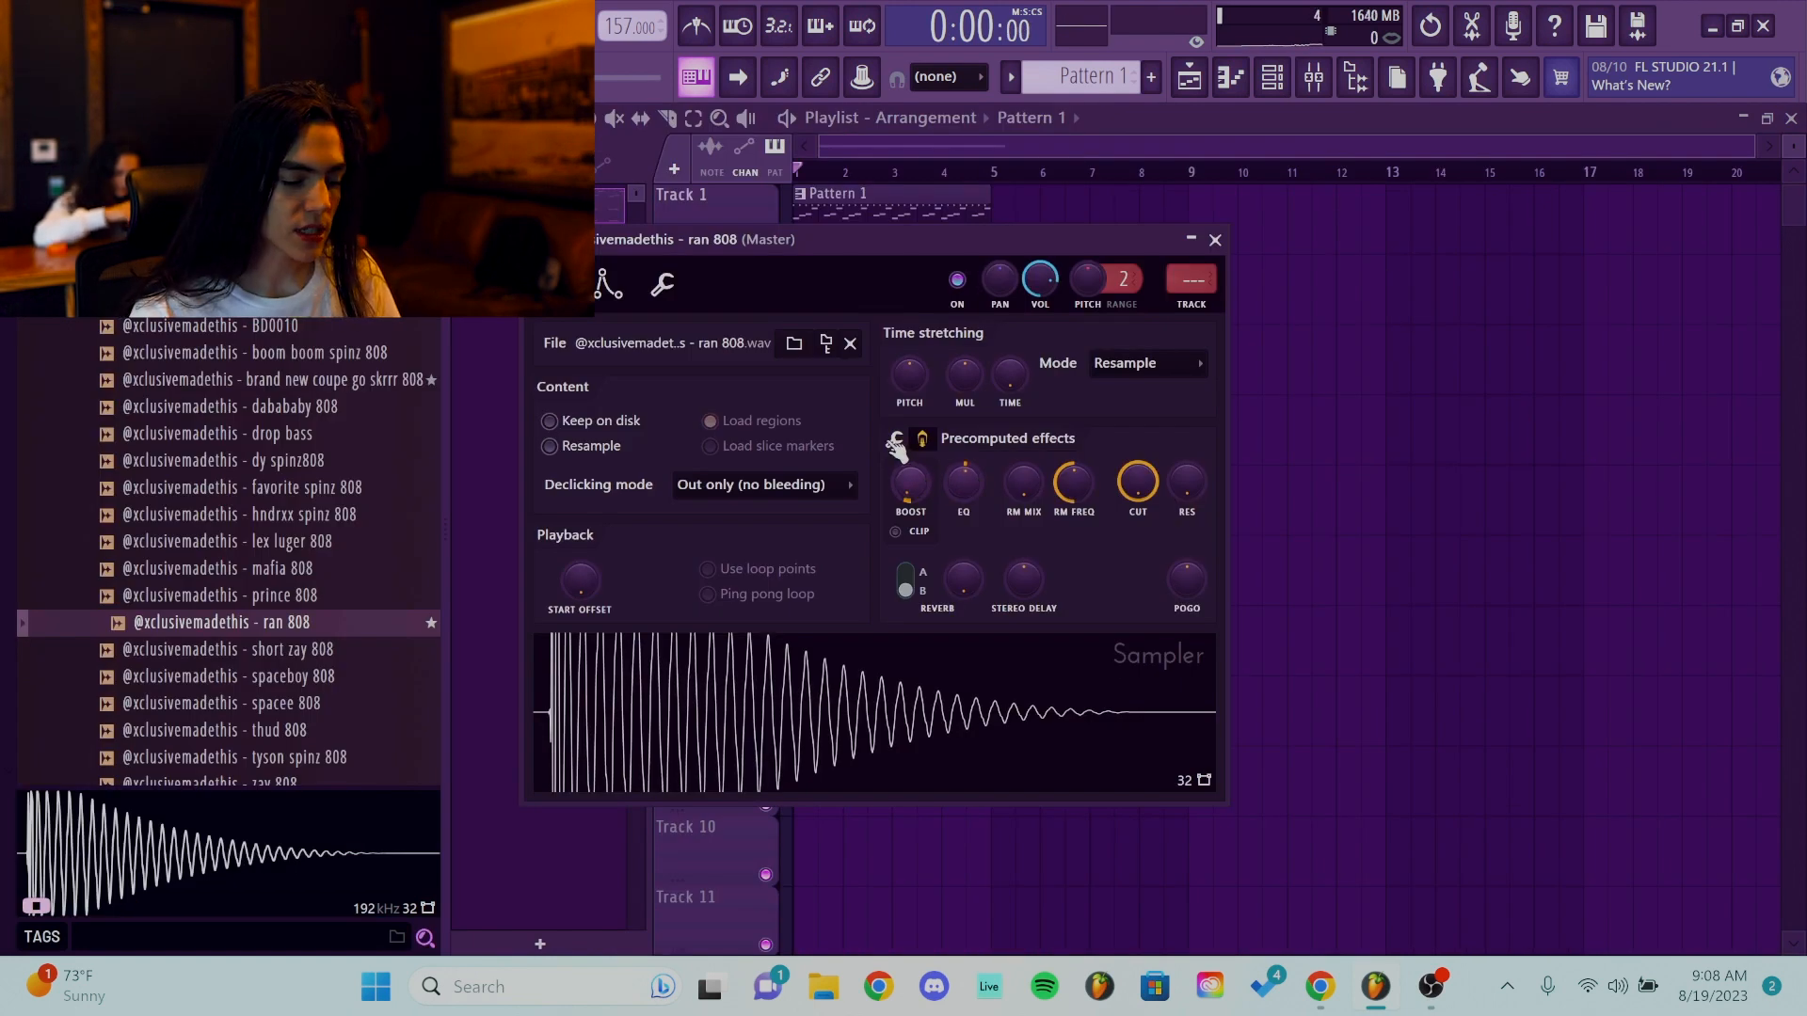
{"action": "left_click", "coordinate": [894, 442]}
{"action": "scroll", "coordinate": [193, 463], "scroll_direction": "up", "scroll_amount": 4}
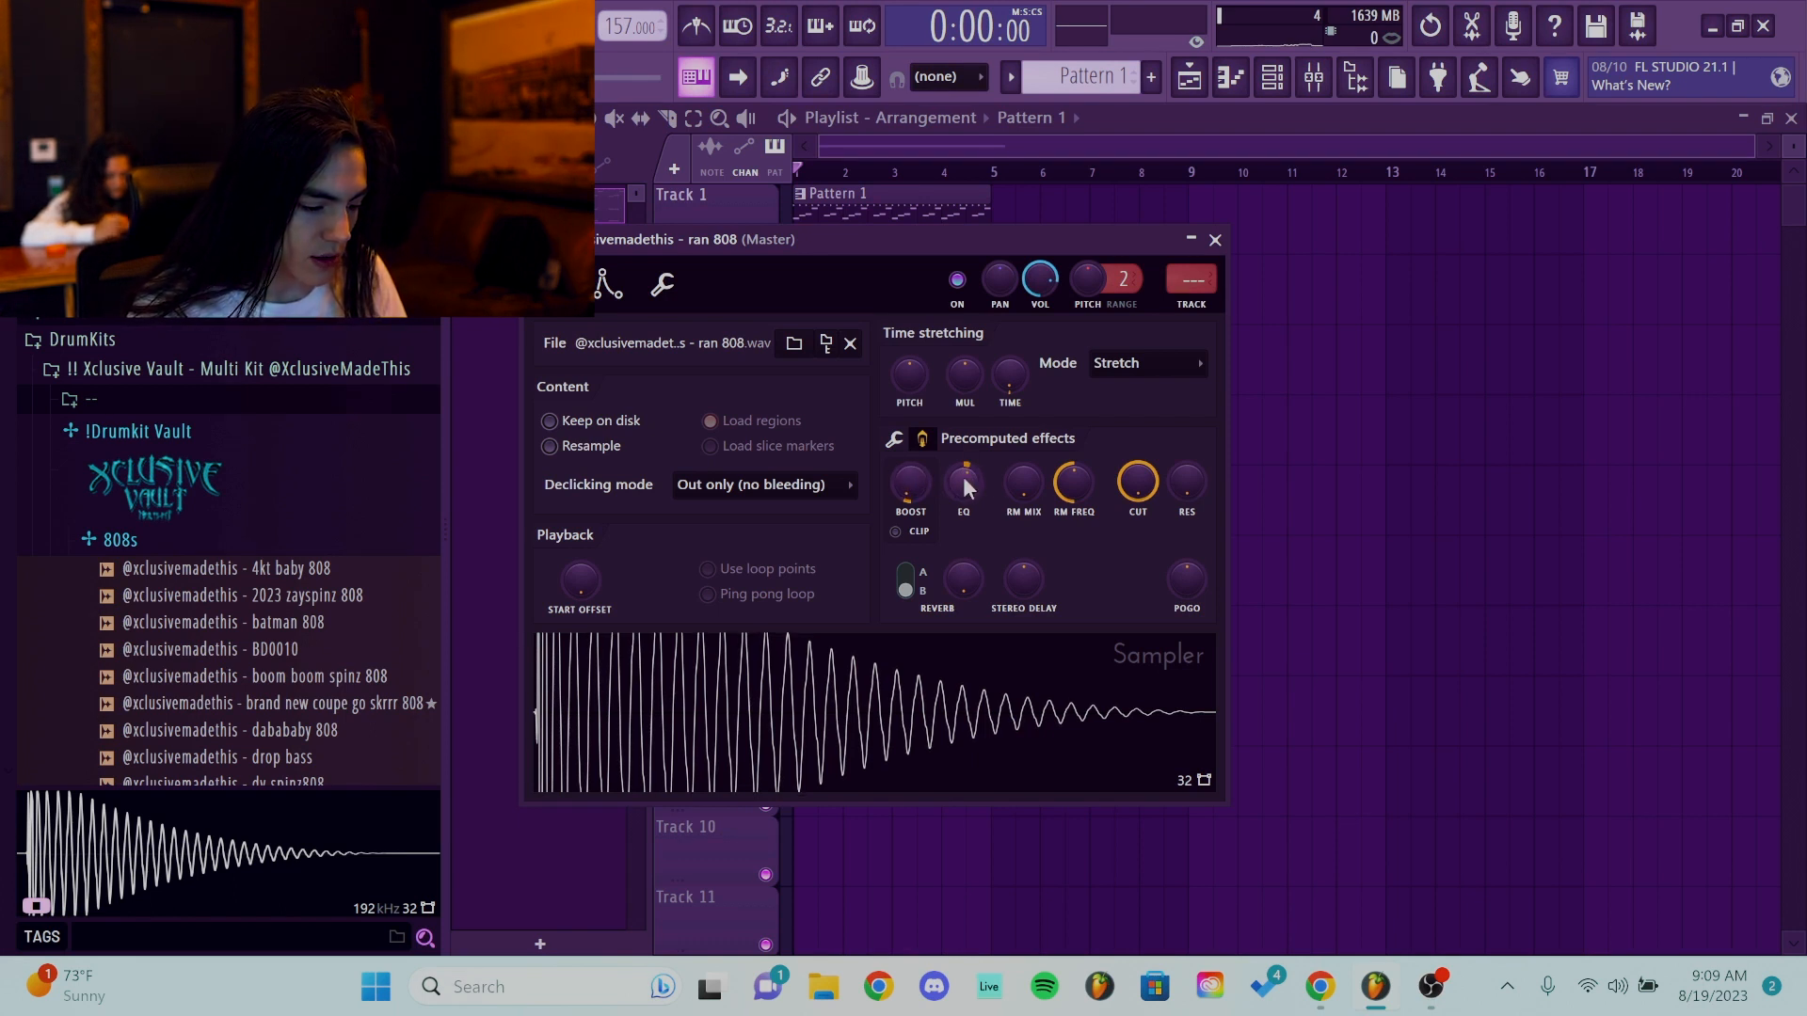
{"action": "left_click", "coordinate": [1120, 364]}
{"action": "left_click", "coordinate": [1121, 414]}
Enable the volume envelope of the ran 808 channel and close its sampler window.
{"action": "left_click", "coordinate": [662, 284]}
{"action": "left_click", "coordinate": [570, 287]}
{"action": "left_click", "coordinate": [557, 486]}
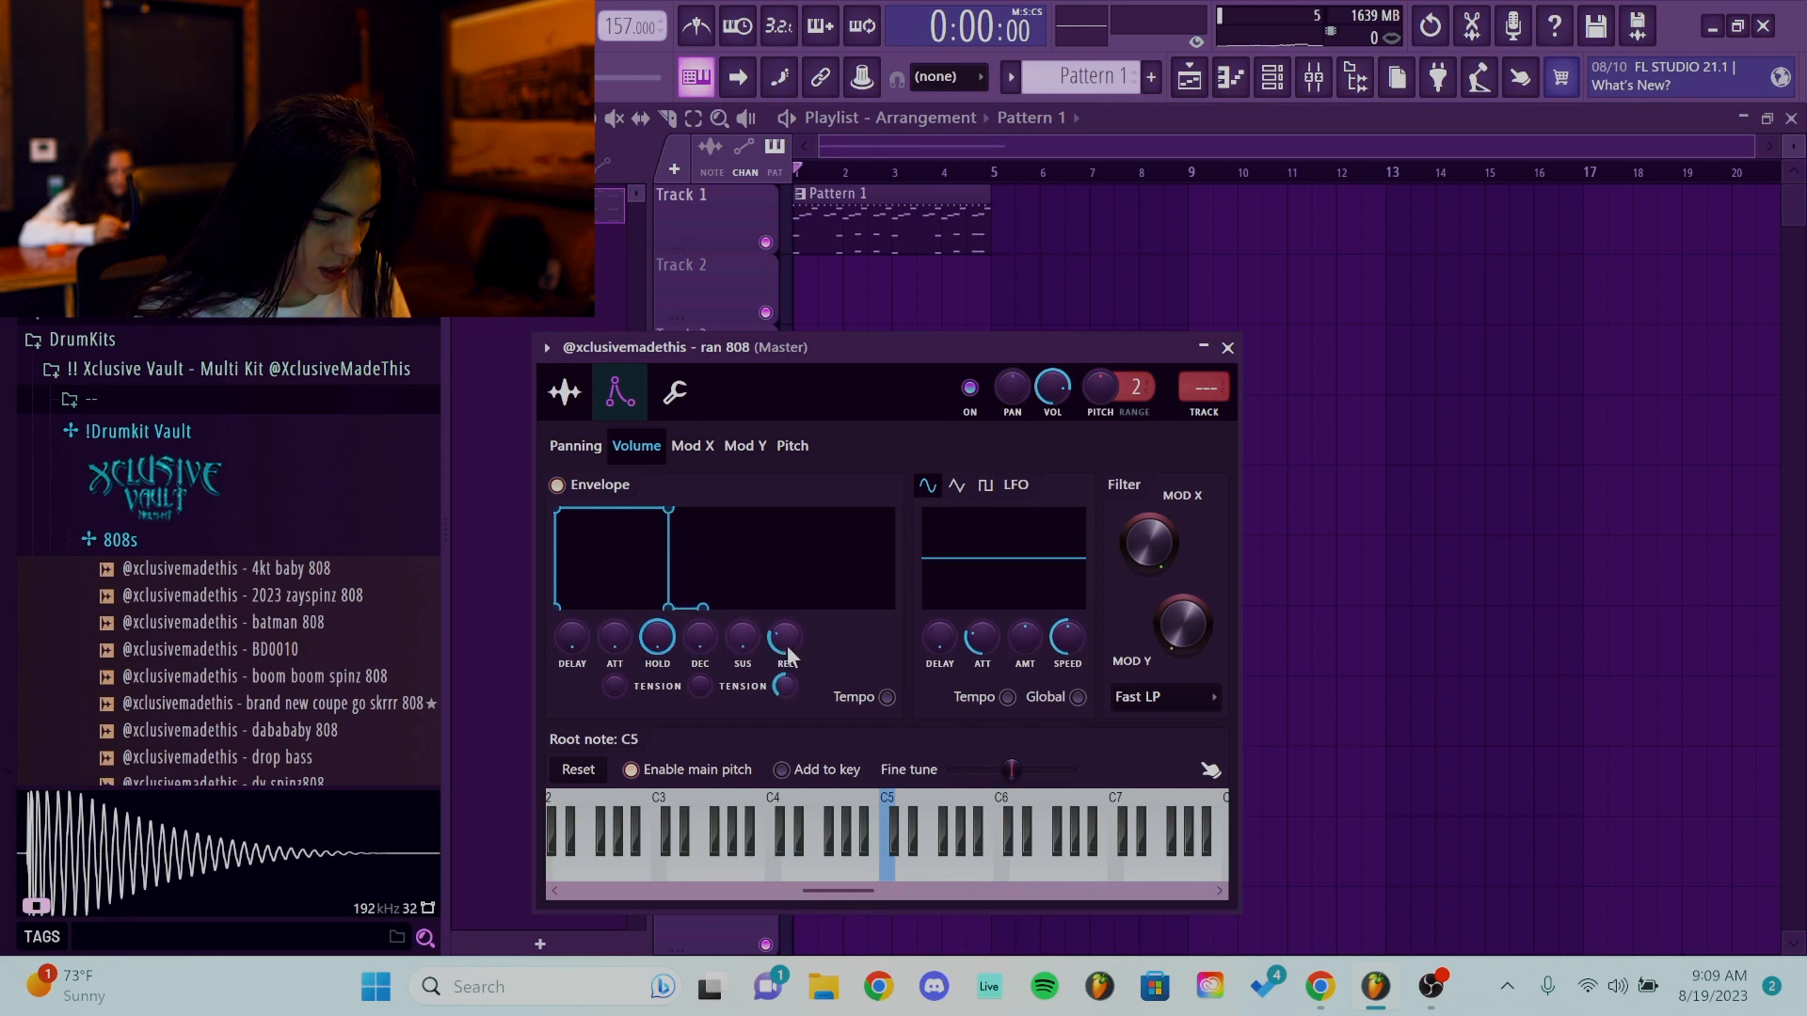
{"action": "key", "text": "Escape"}
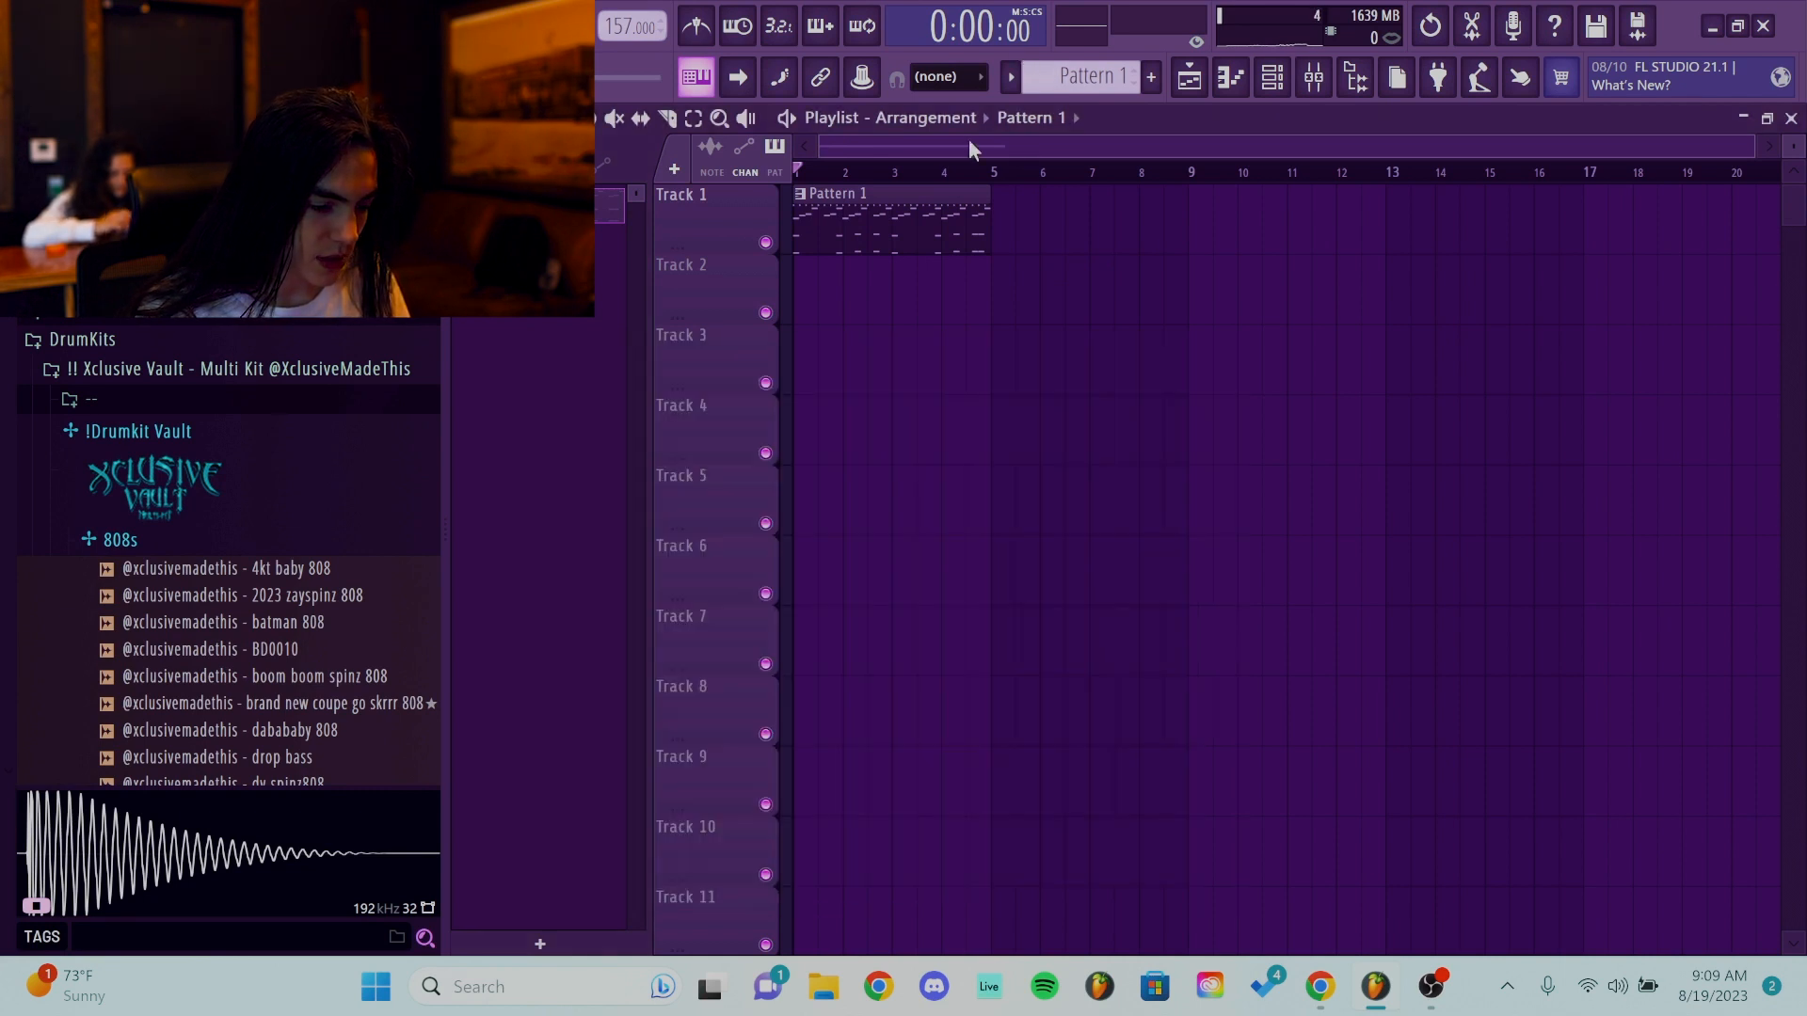
Audition the krazy and light ass hi-hats, and bring the hit 1 hihat sample into the channel rack.
{"action": "left_click", "coordinate": [1275, 86]}
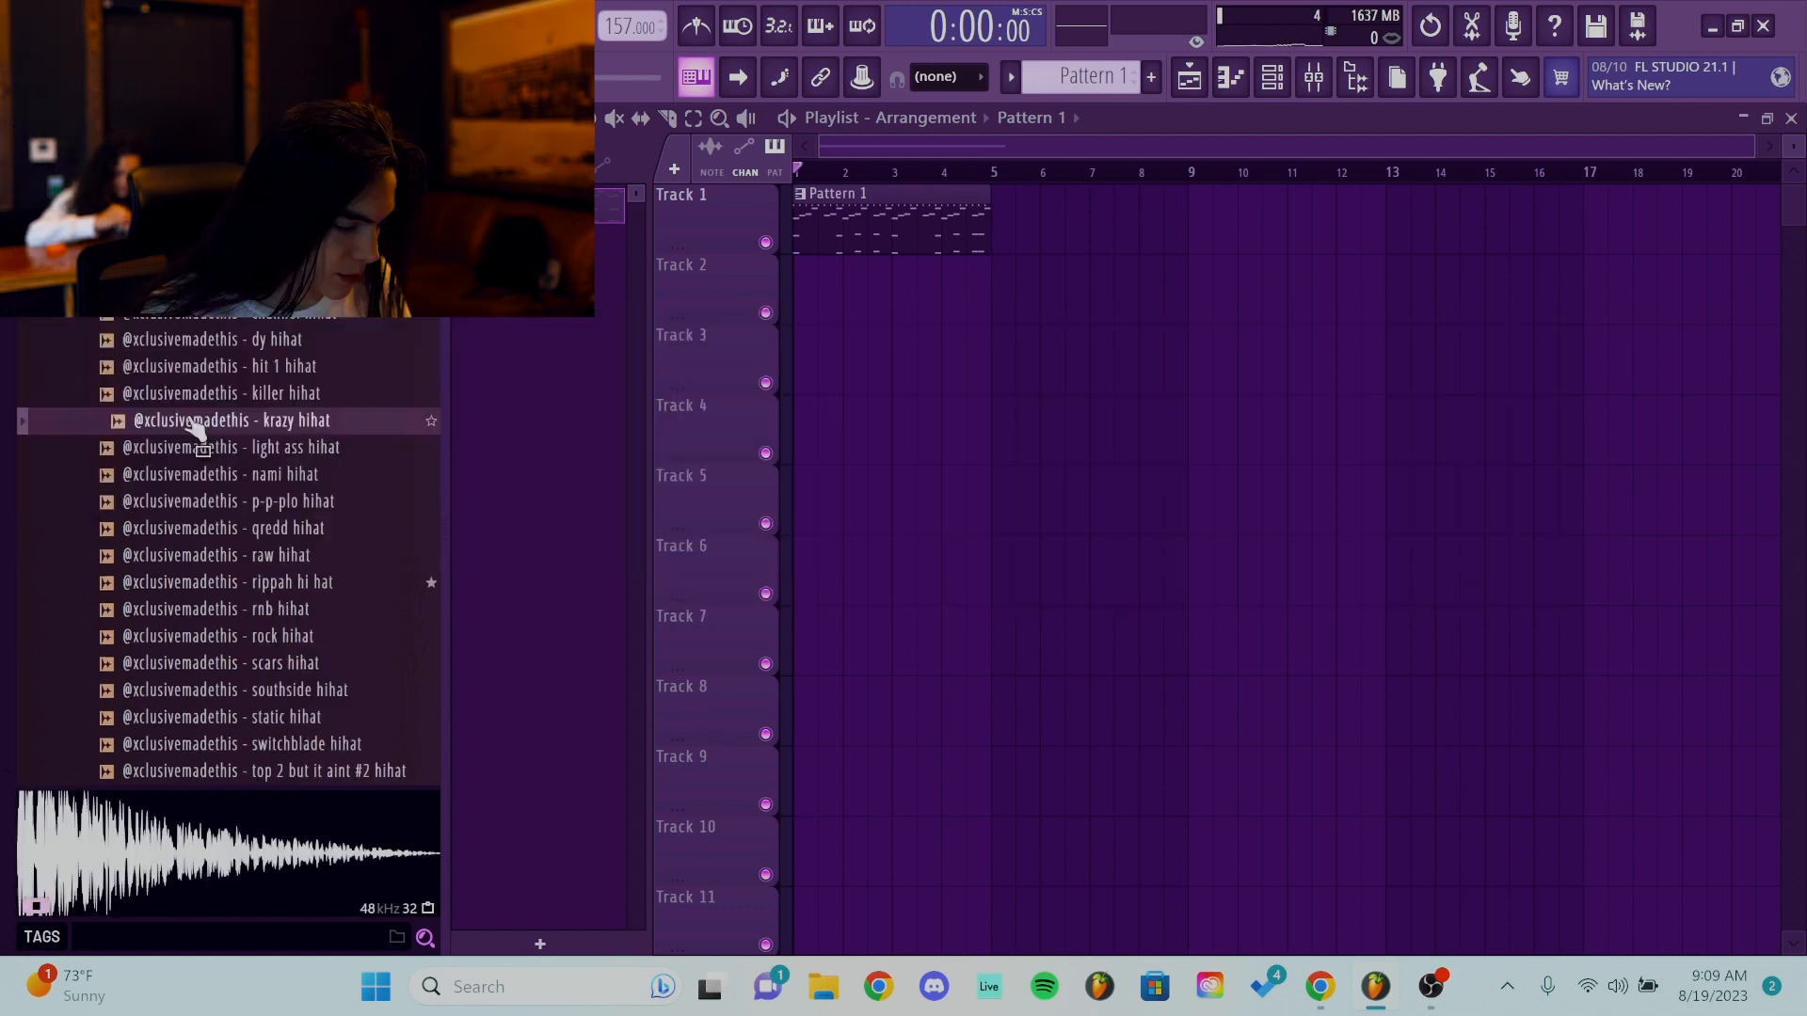
{"action": "left_click", "coordinate": [200, 450]}
{"action": "left_click", "coordinate": [1274, 79]}
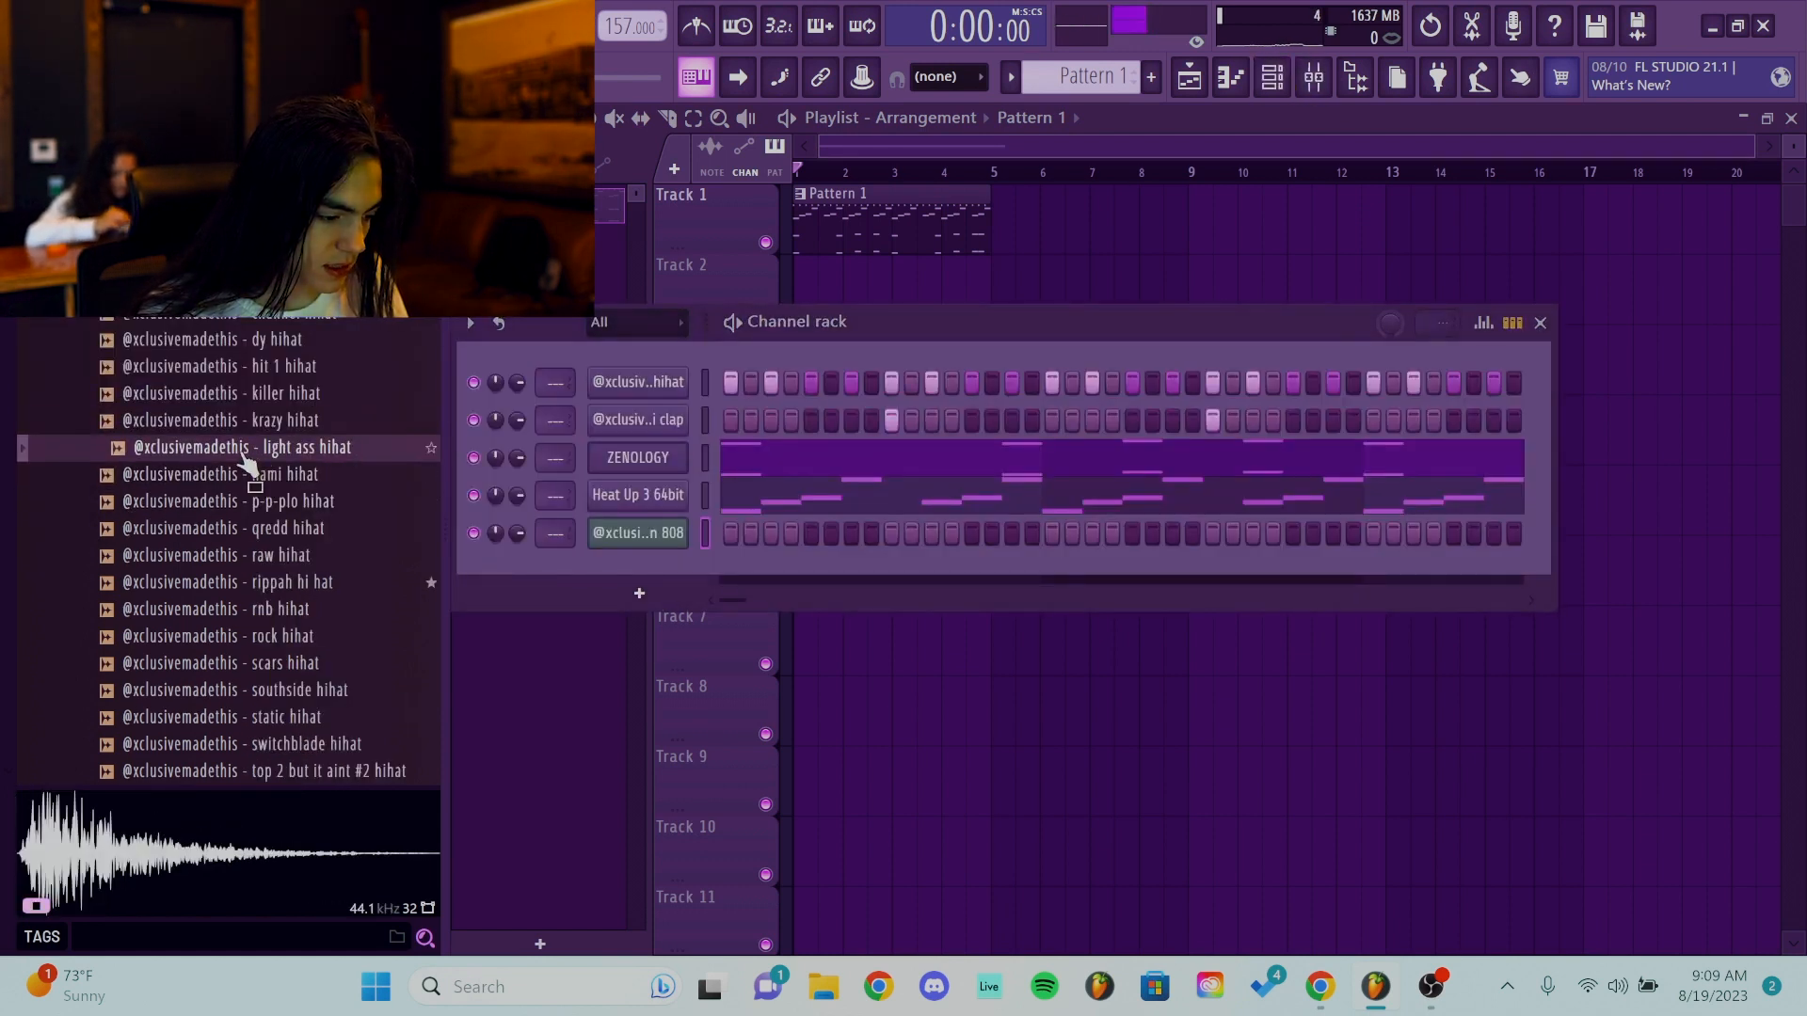
{"action": "left_click_drag", "start_coordinate": [217, 366], "coordinate": [632, 403]}
{"action": "key", "text": "space"}
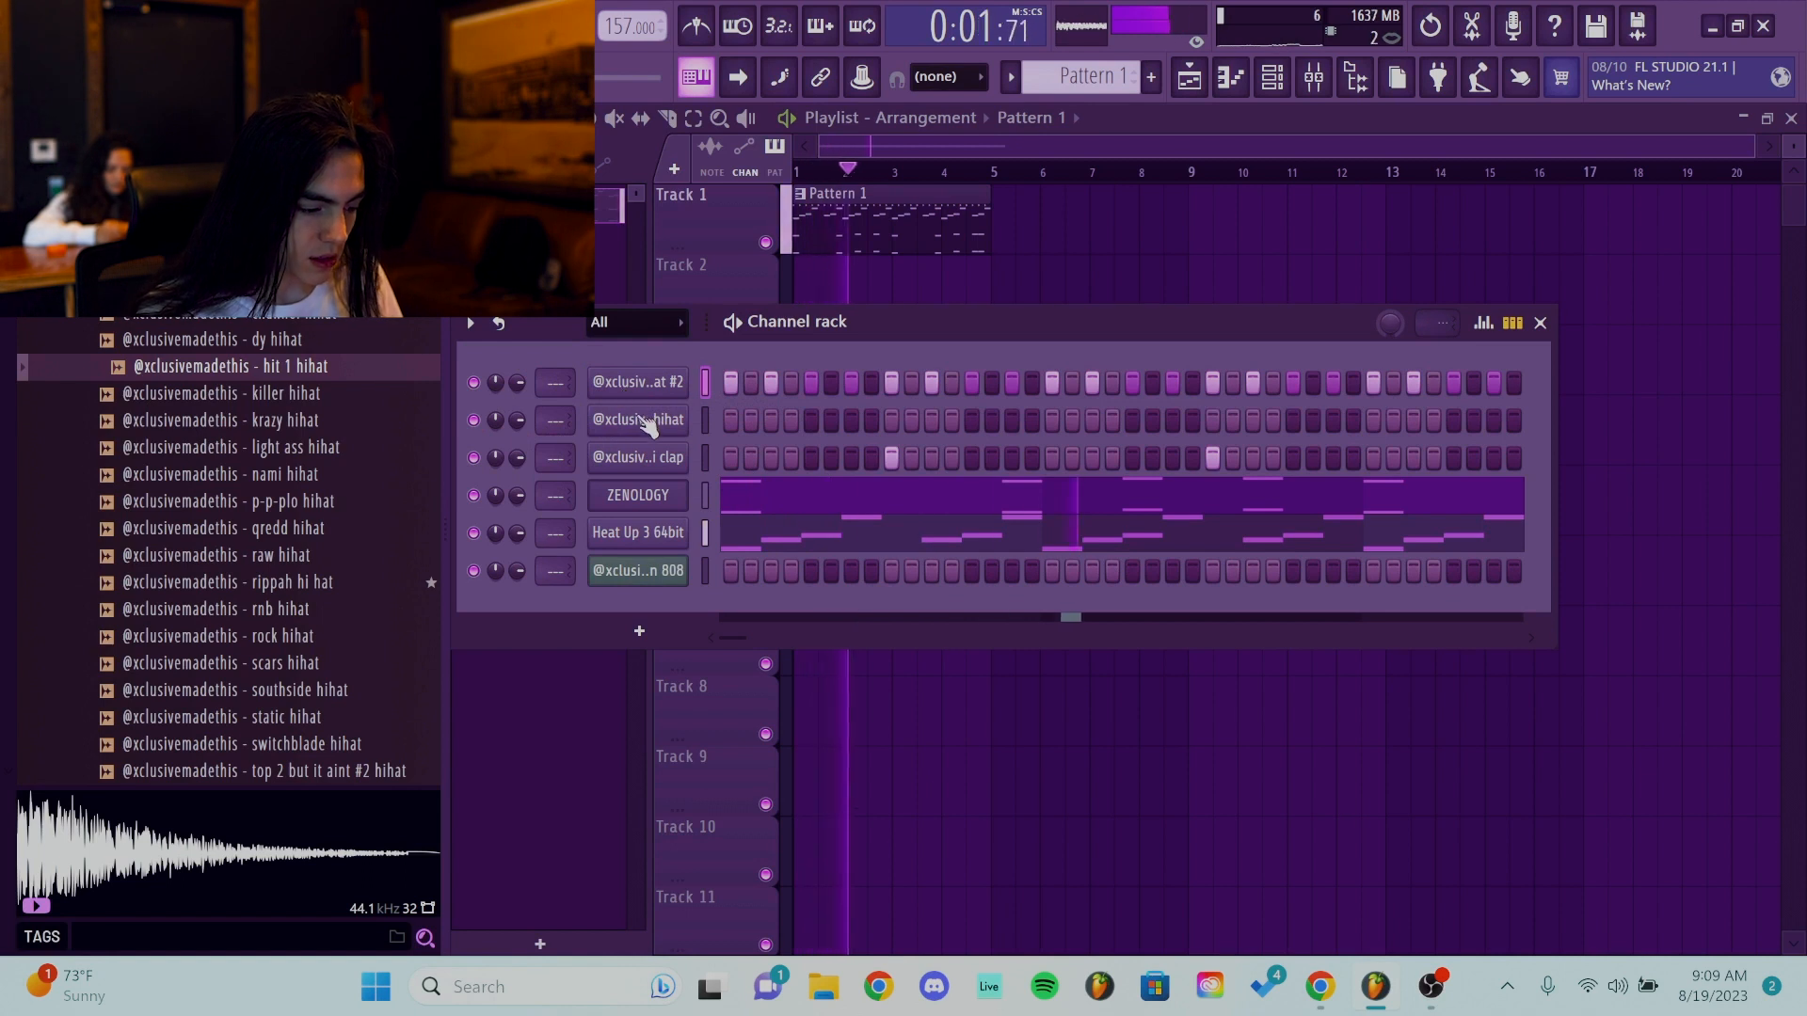
{"action": "right_click", "coordinate": [673, 389]}
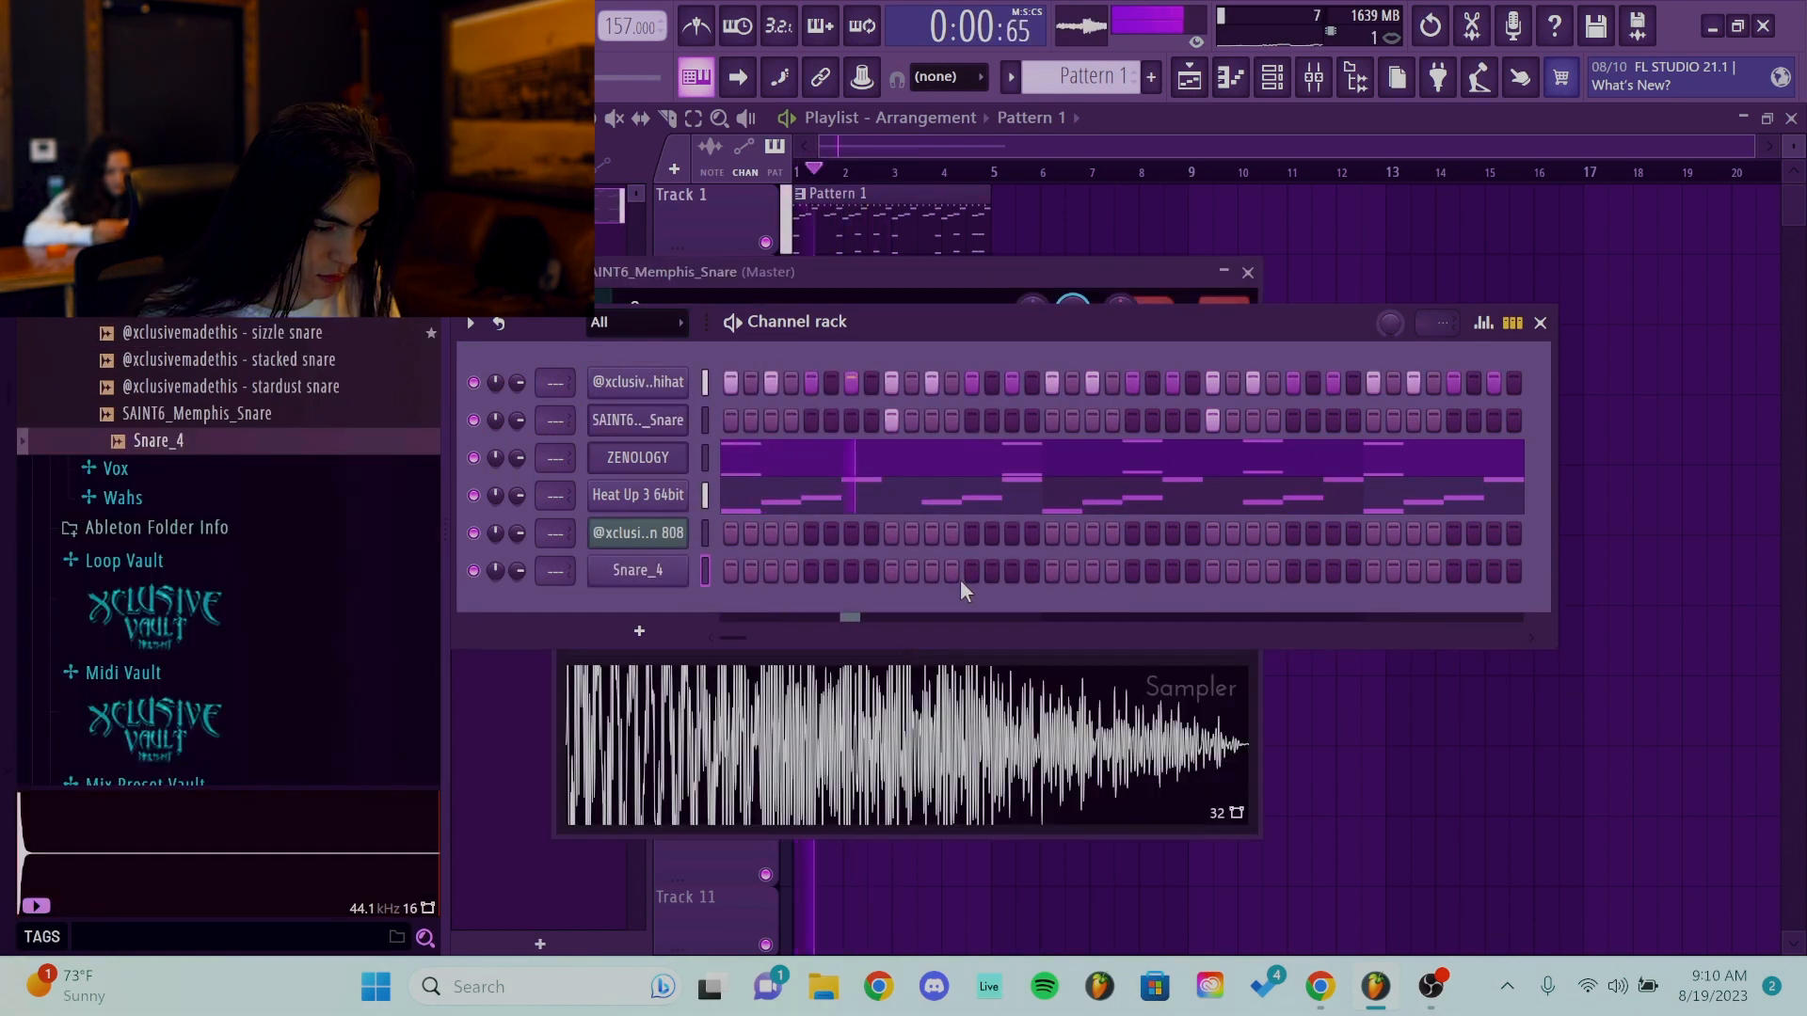
Place Snare_4 hits on C5 across the first four bars with varied velocities.
{"action": "left_click", "coordinate": [1091, 571]}
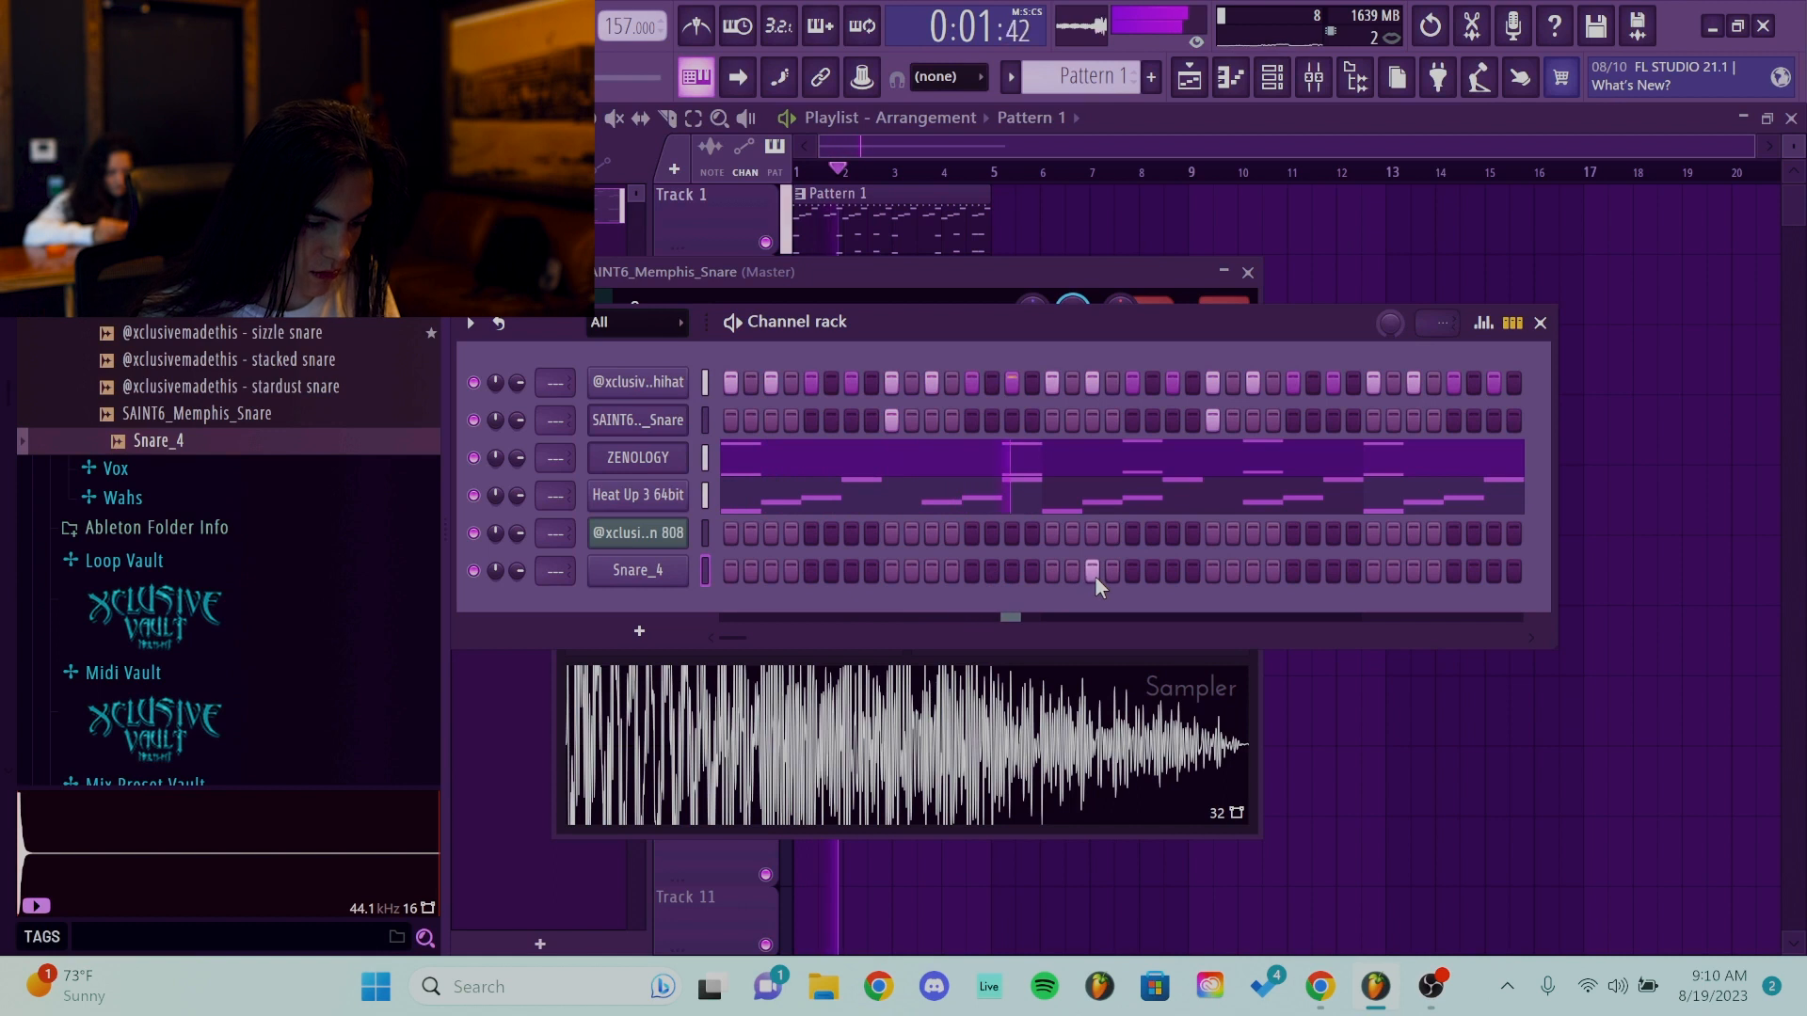
{"action": "right_click", "coordinate": [682, 567]}
{"action": "left_click", "coordinate": [766, 565]}
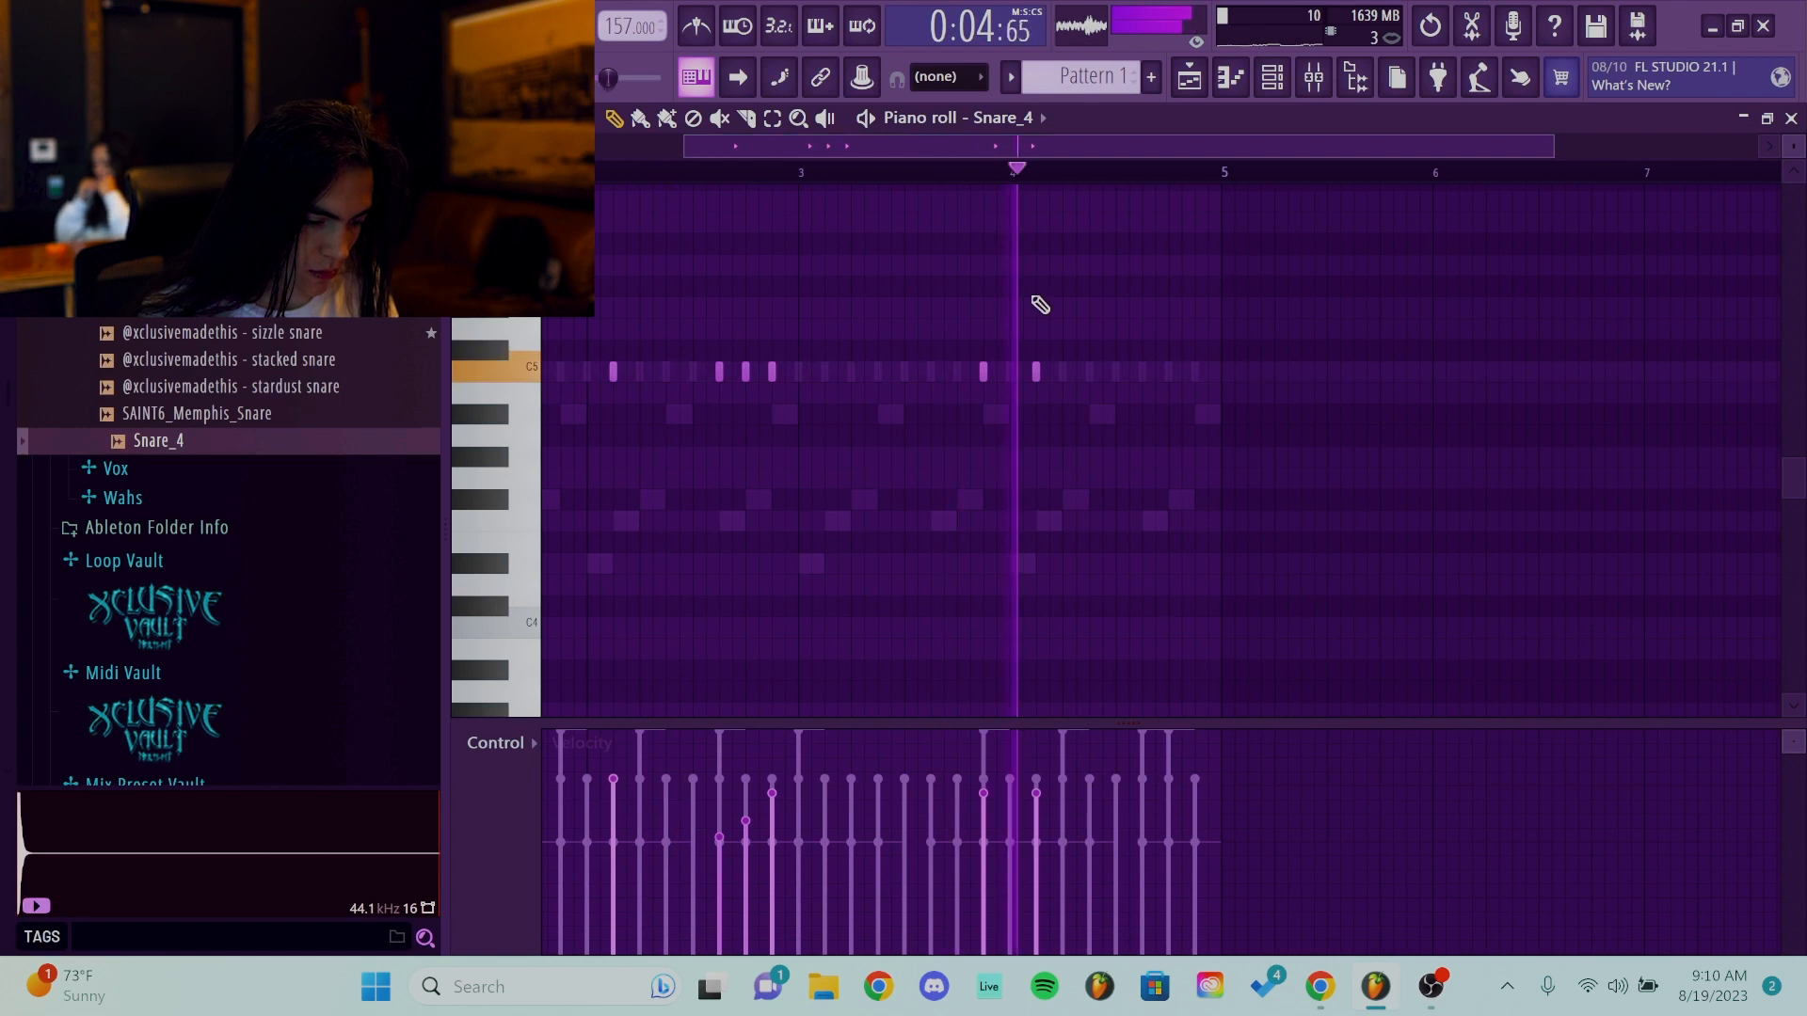
{"action": "scroll", "coordinate": [1157, 180], "scroll_direction": "down", "scroll_amount": 2}
Duplicate the Snare_4 pattern and the Heat Up 3 melody into bars 5 to 8.
{"action": "key", "text": "ctrl+a"}
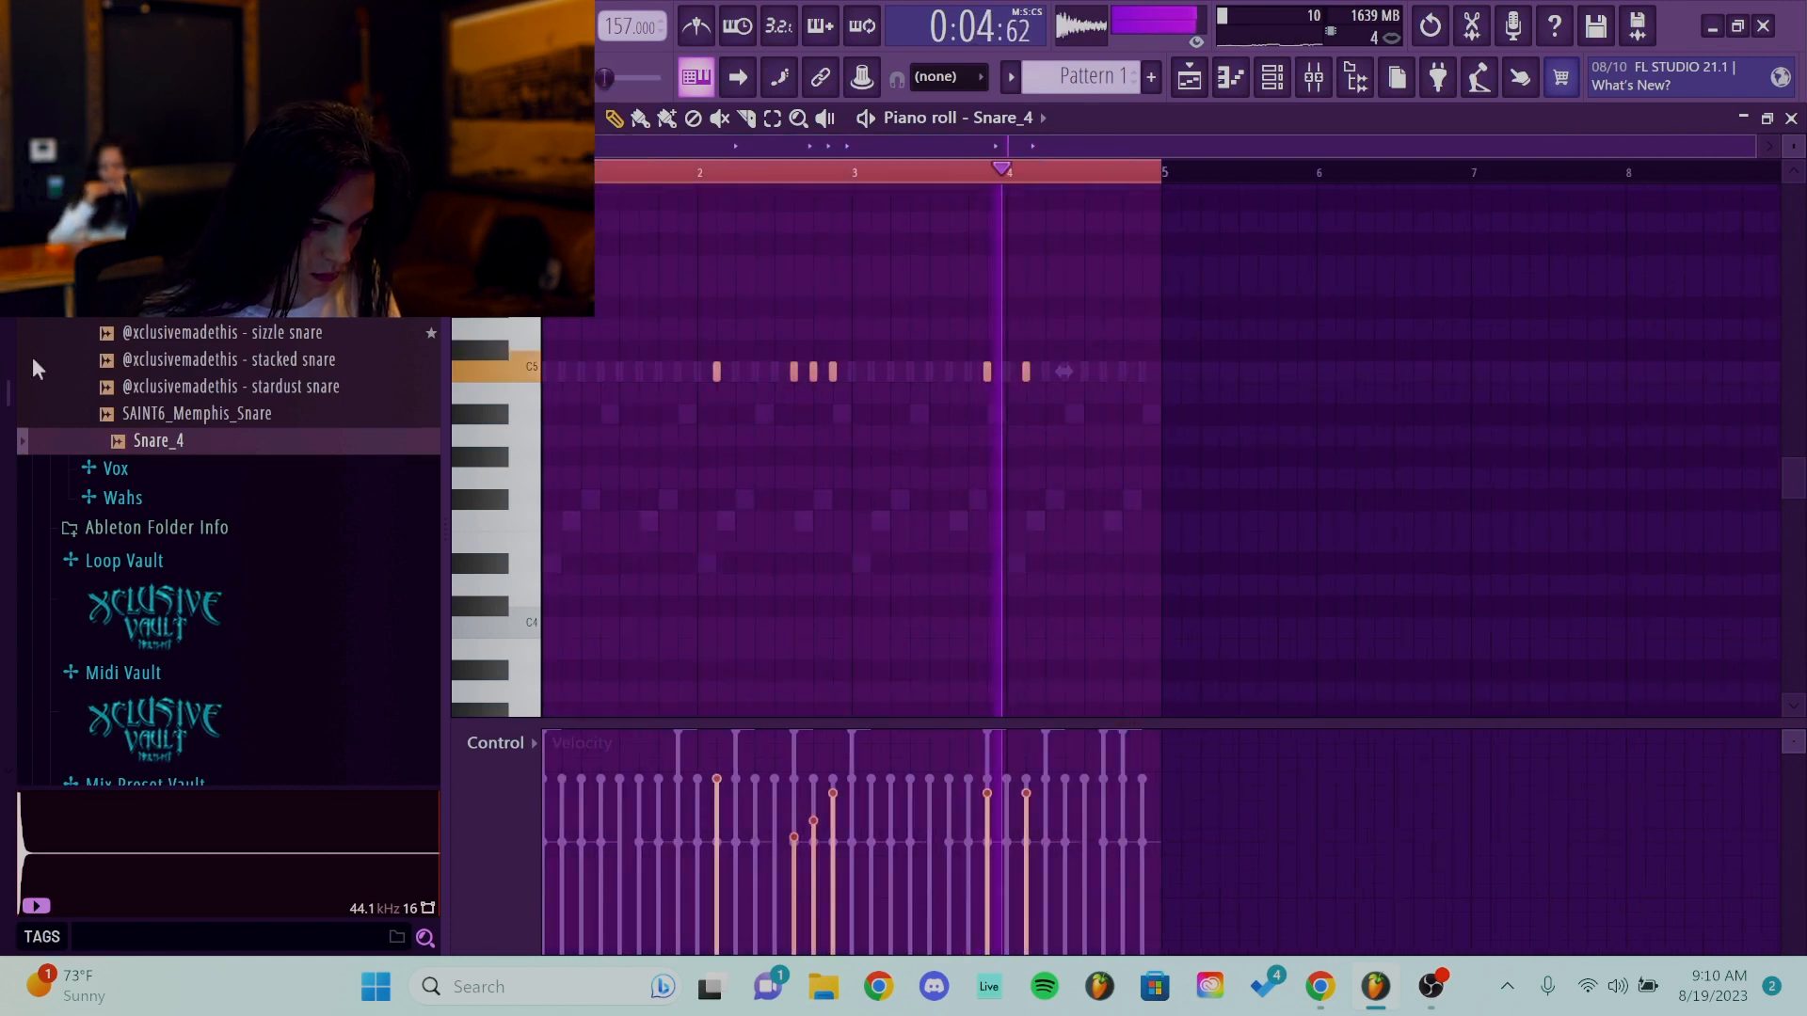
{"action": "key", "text": "ctrl+b"}
{"action": "right_click", "coordinate": [1146, 376]}
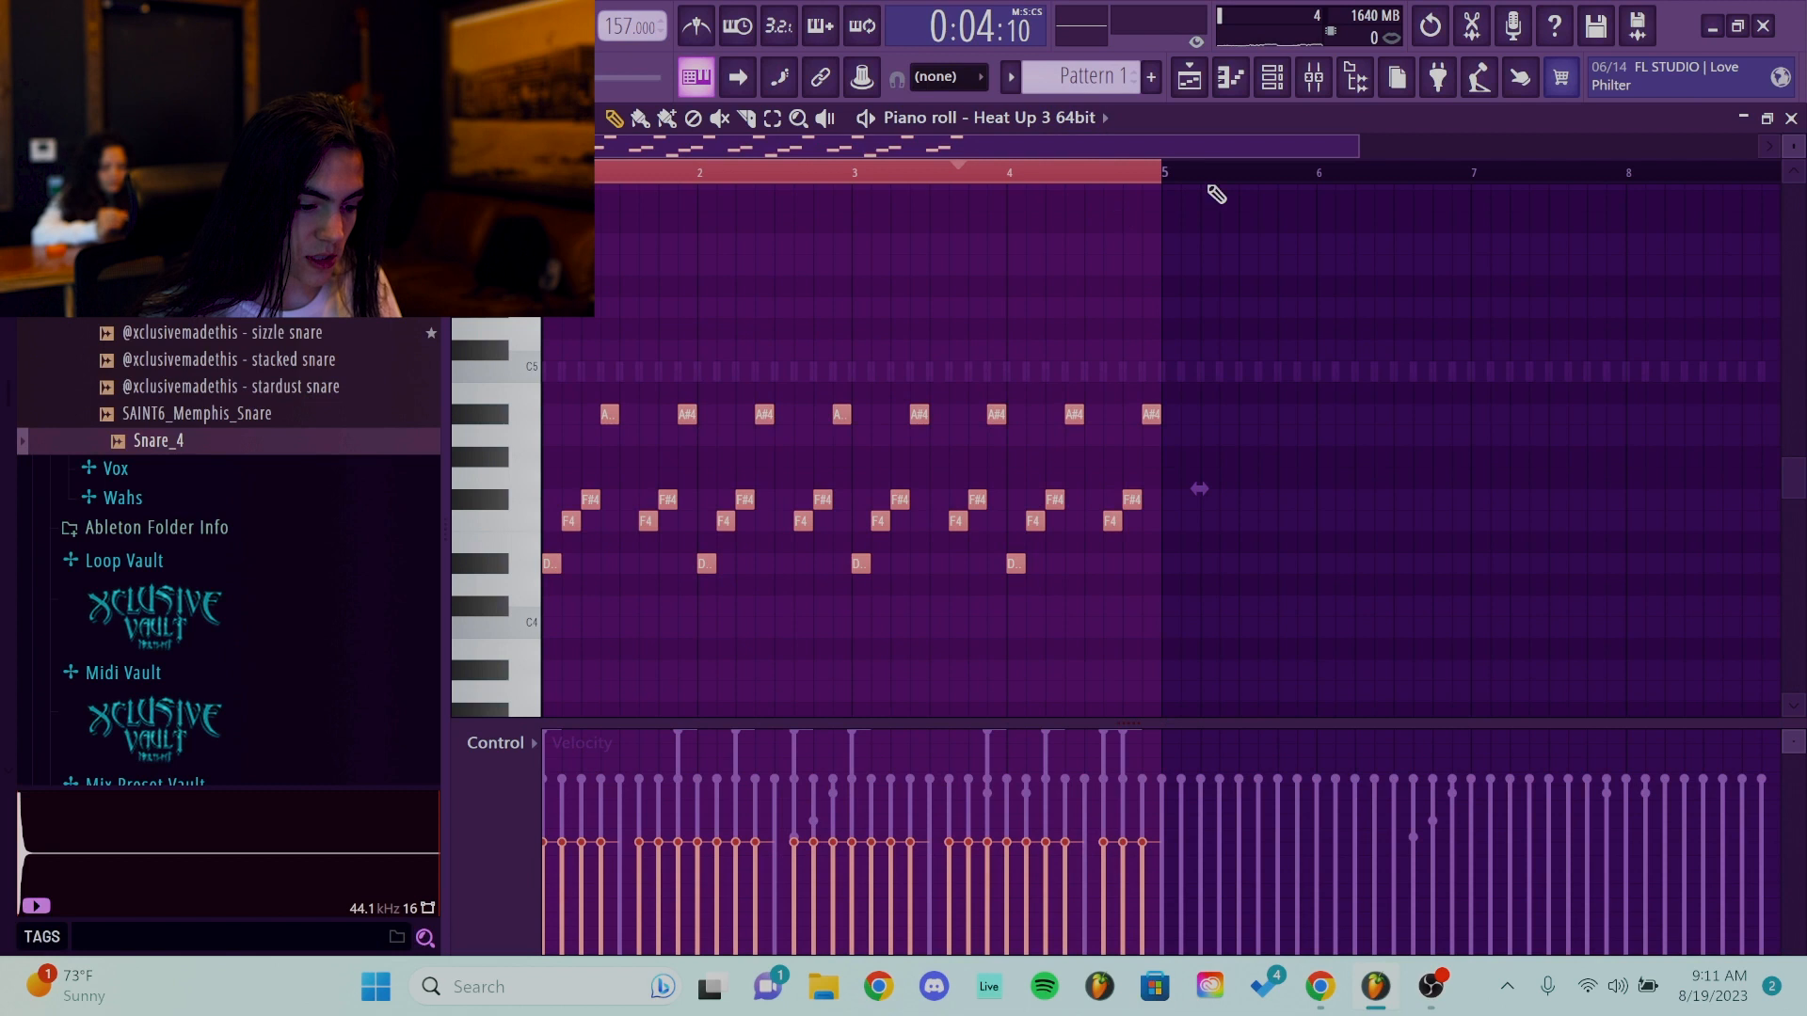
{"action": "key", "text": "ctrl+b"}
Review the Snare_4, hit 1 hihat and SAINT6_Memphis_Snare patterns in the piano roll.
{"action": "left_click", "coordinate": [1106, 117]}
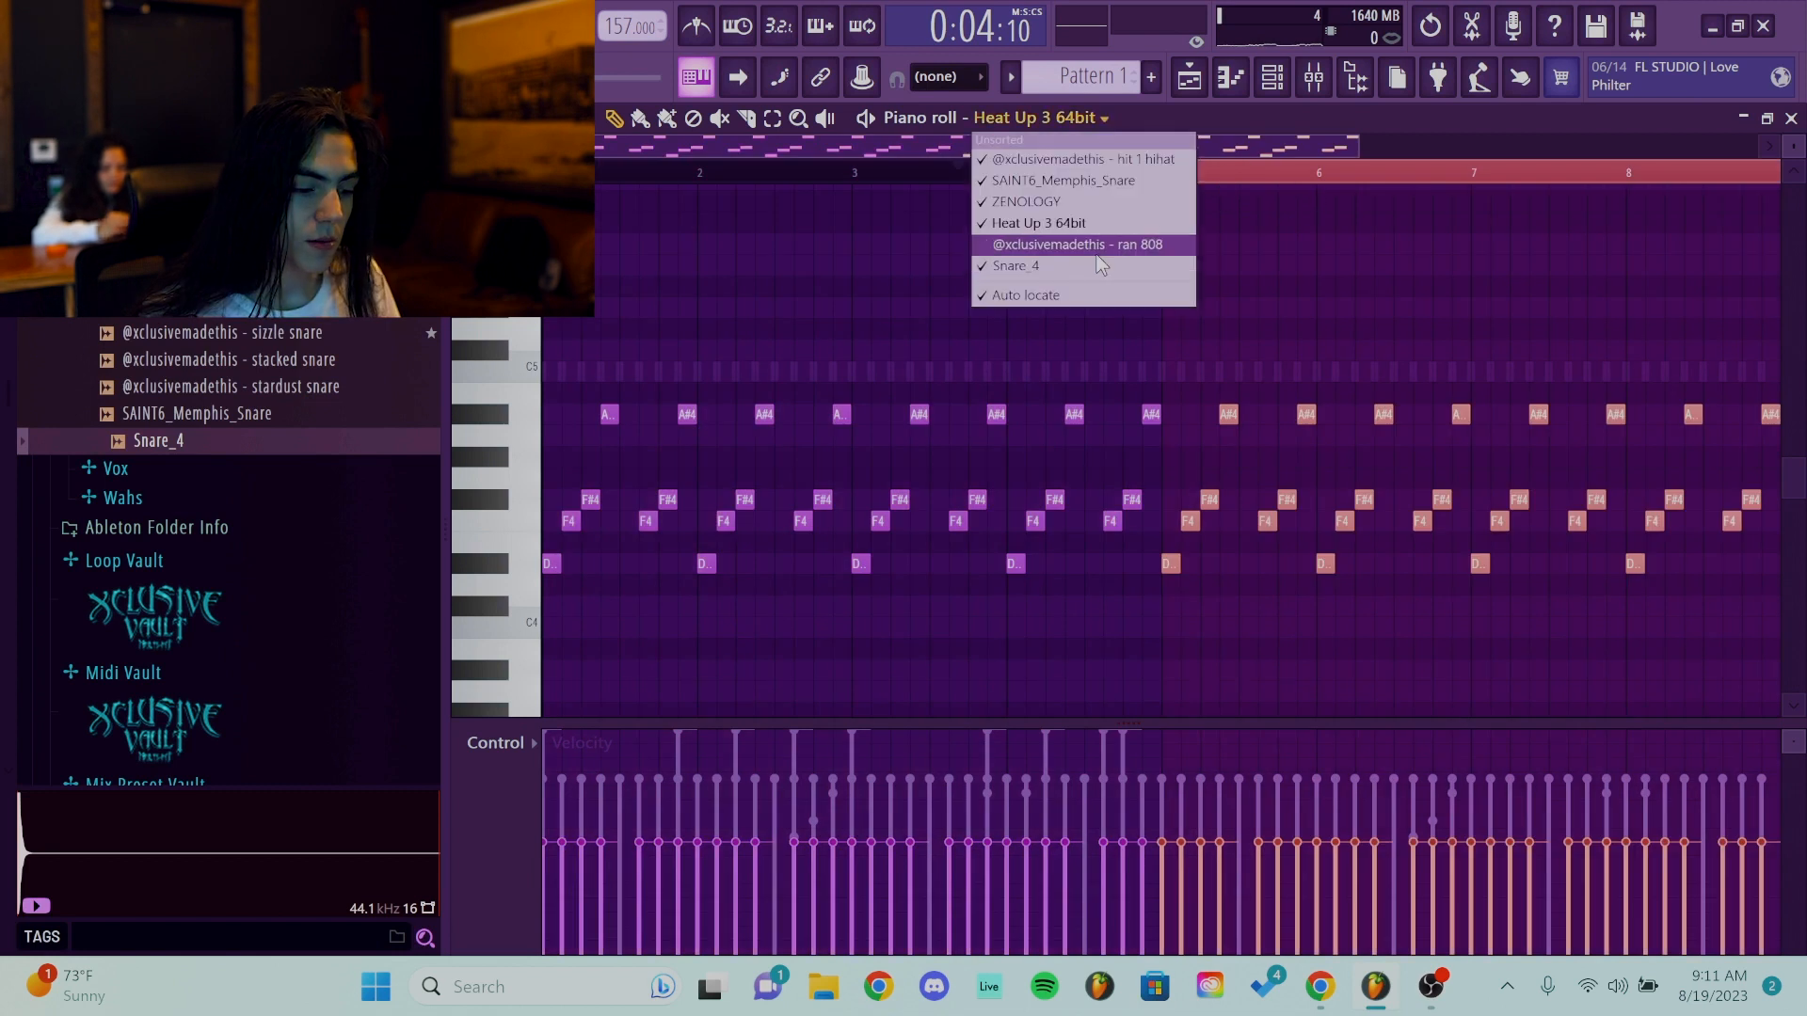
{"action": "left_click", "coordinate": [1097, 256]}
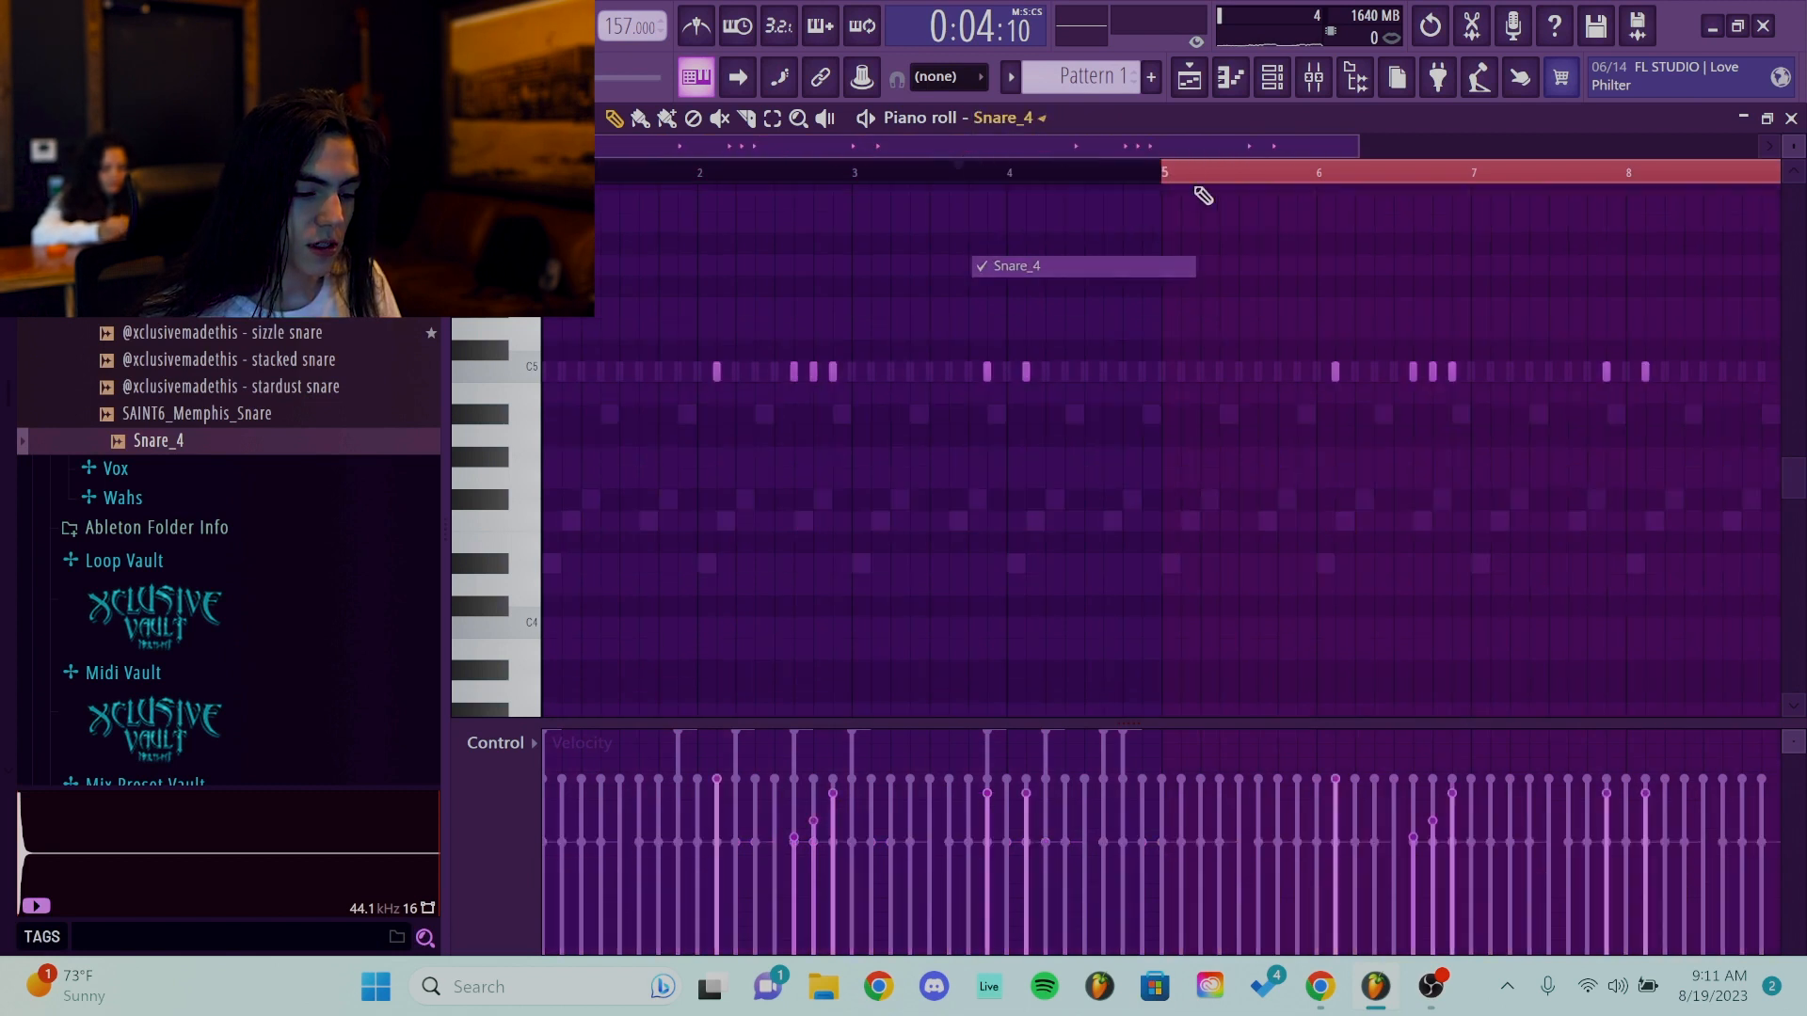
{"action": "left_click", "coordinate": [1042, 118]}
{"action": "left_click", "coordinate": [1041, 162]}
{"action": "left_click", "coordinate": [1110, 117]}
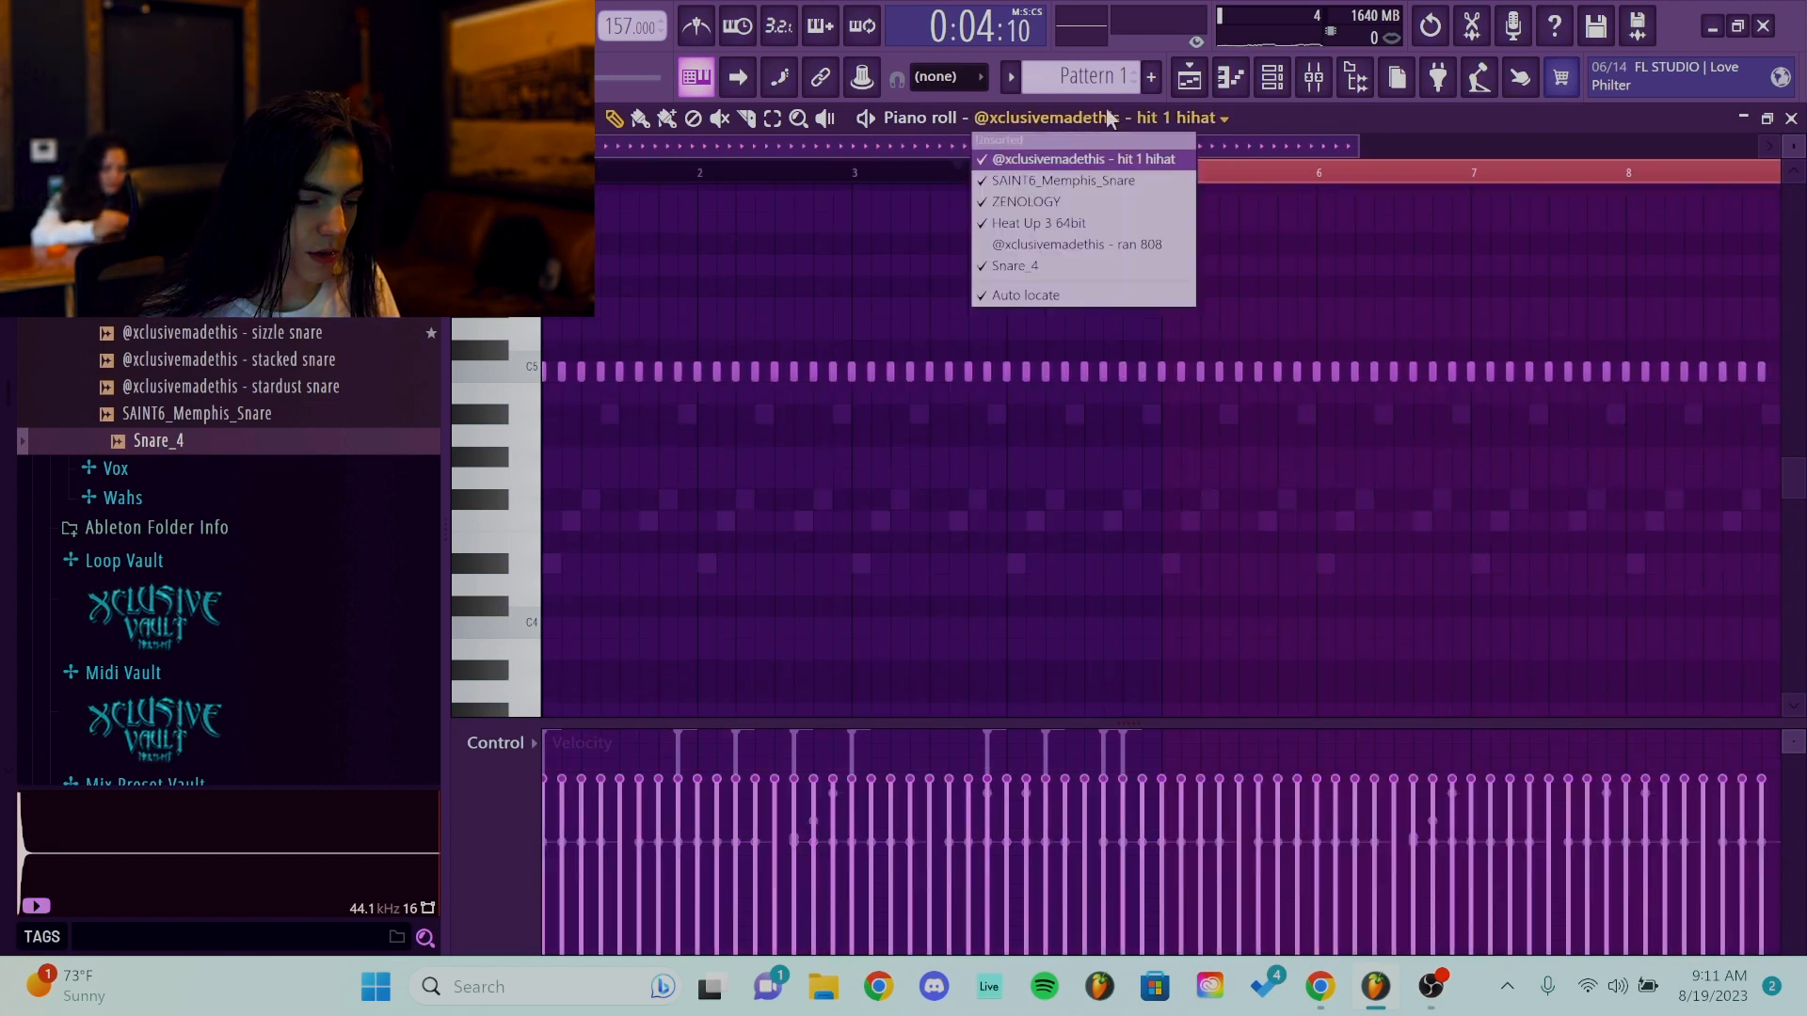
{"action": "left_click", "coordinate": [1126, 181]}
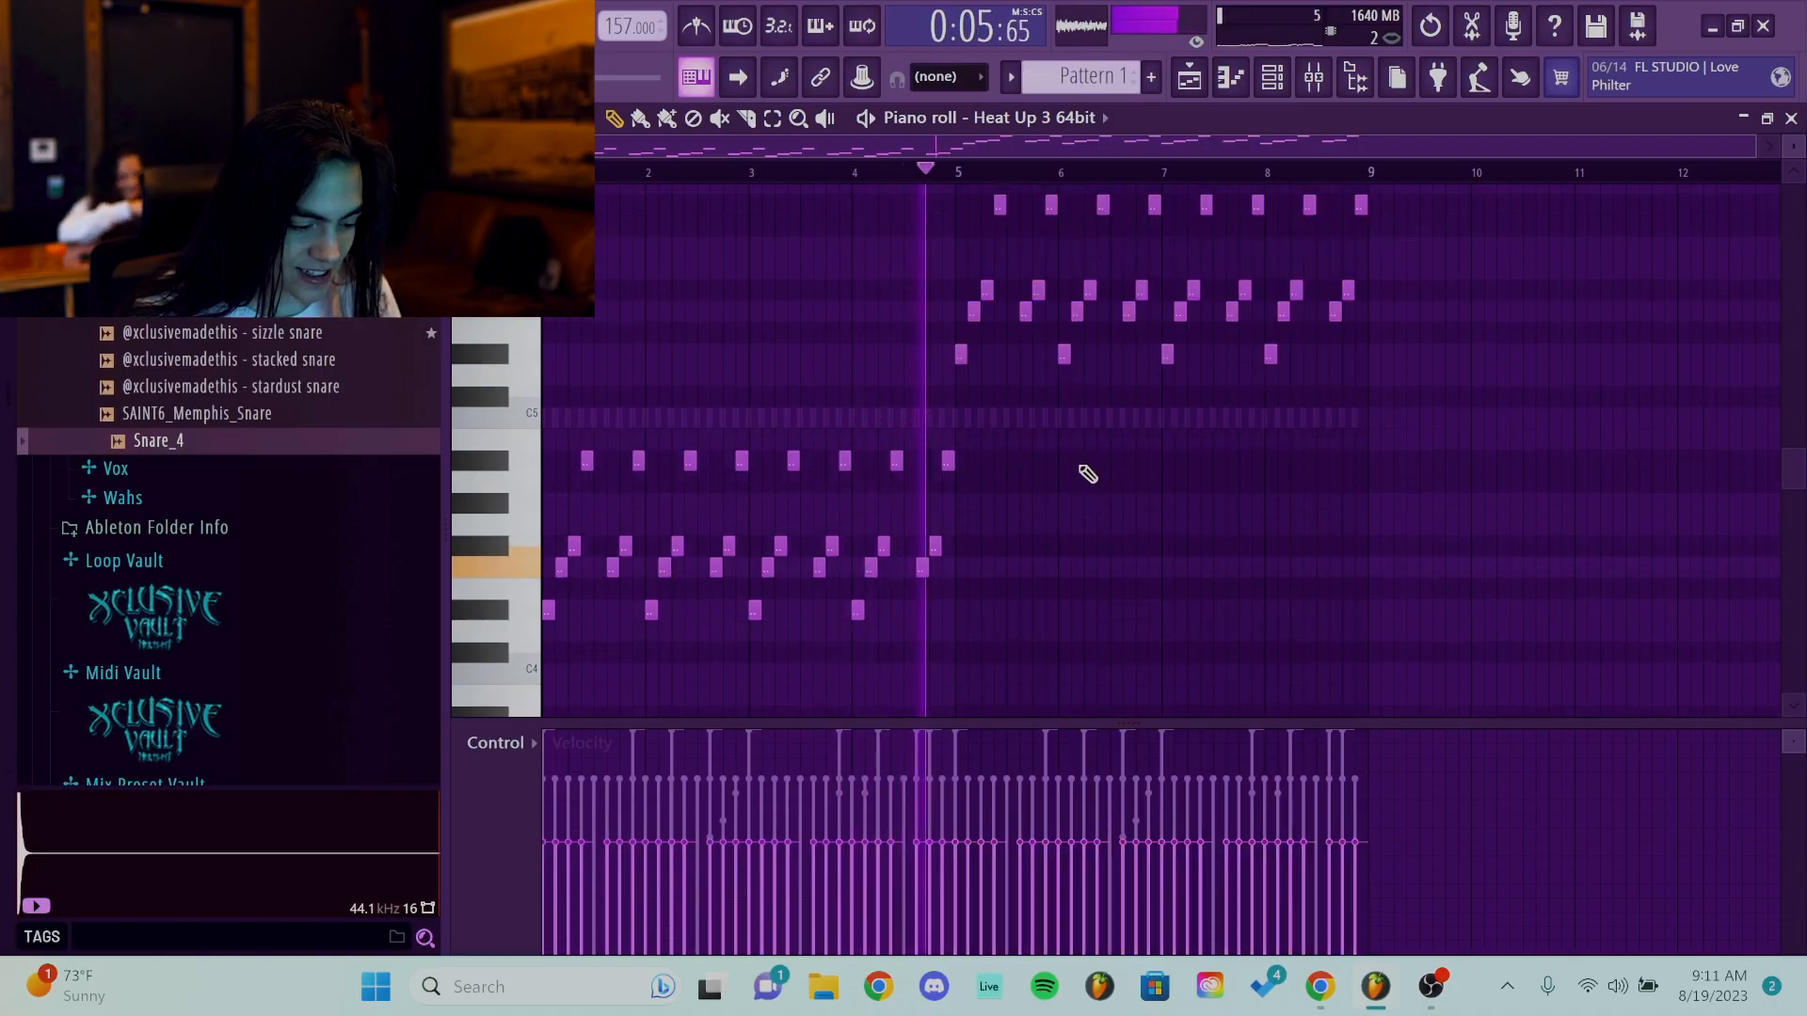
Select the higher Heat Up 3 melody notes in bars 5 to 8 and lower their velocity slightly.
{"action": "scroll", "coordinate": [1075, 461], "scroll_direction": "up", "scroll_amount": 3}
{"action": "left_click_drag", "start_coordinate": [1509, 239], "coordinate": [721, 426]}
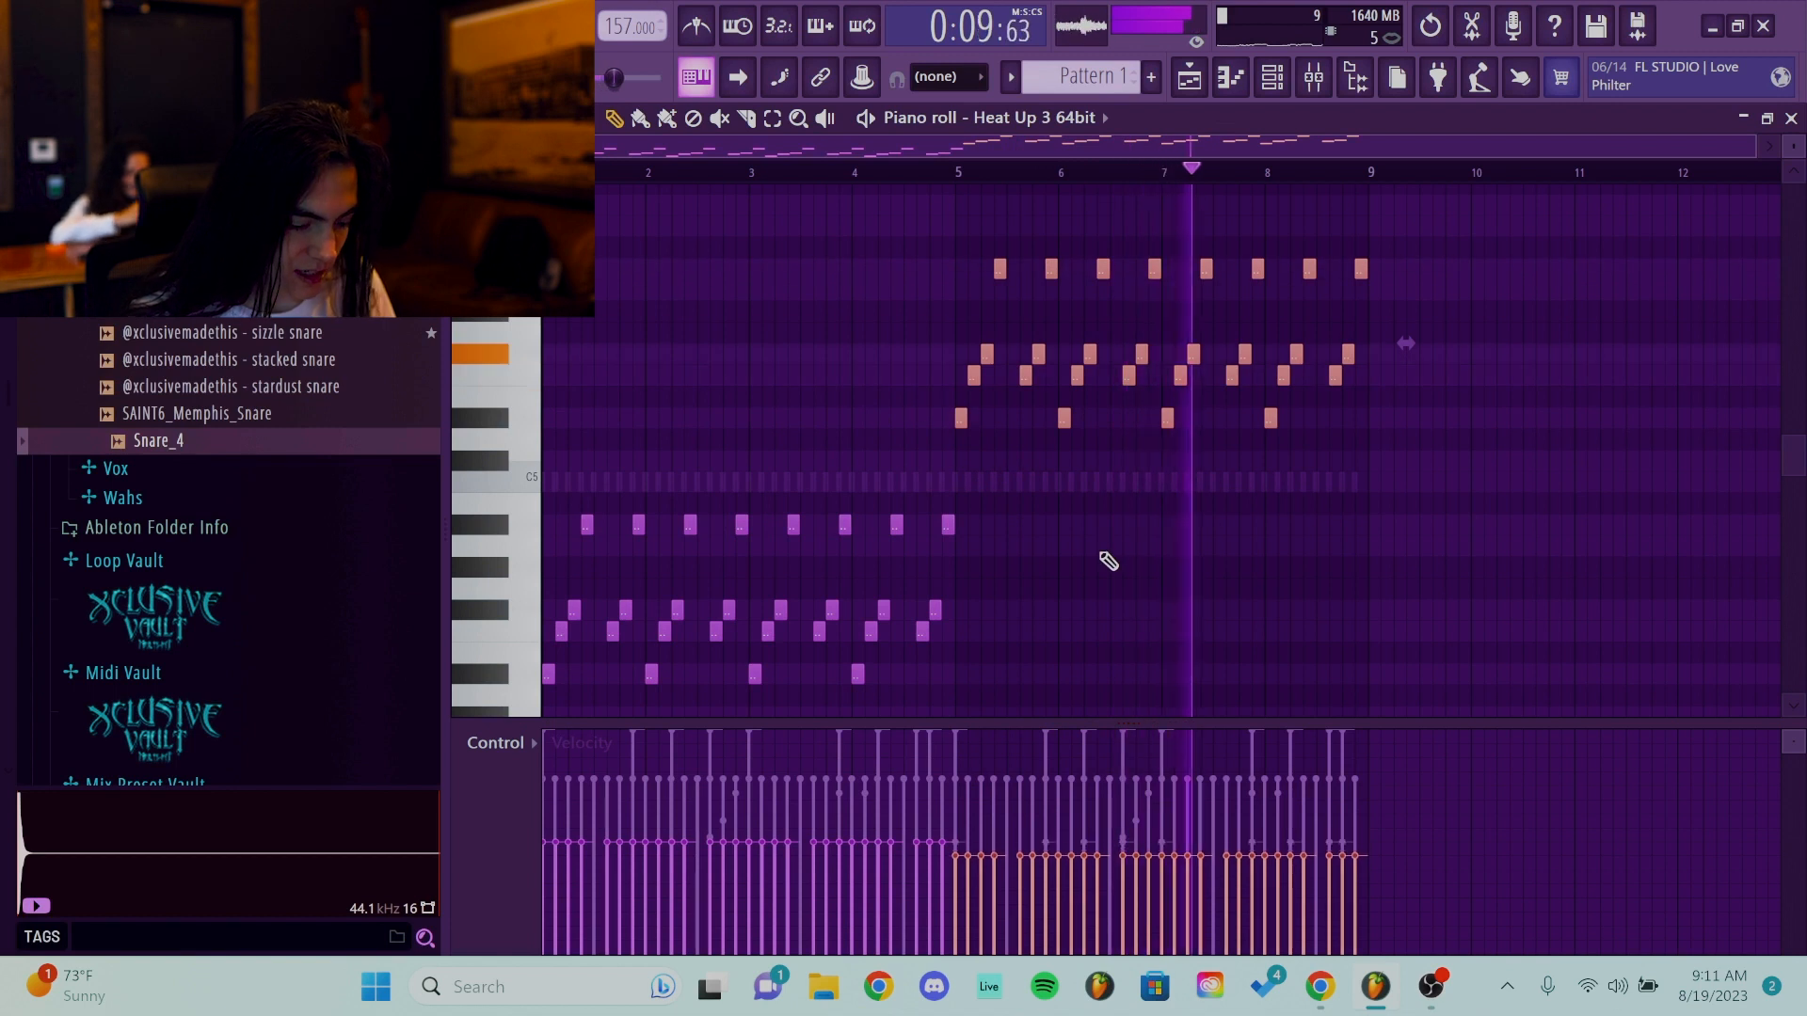
{"action": "left_click", "coordinate": [1419, 473]}
{"action": "right_click", "coordinate": [1419, 475]}
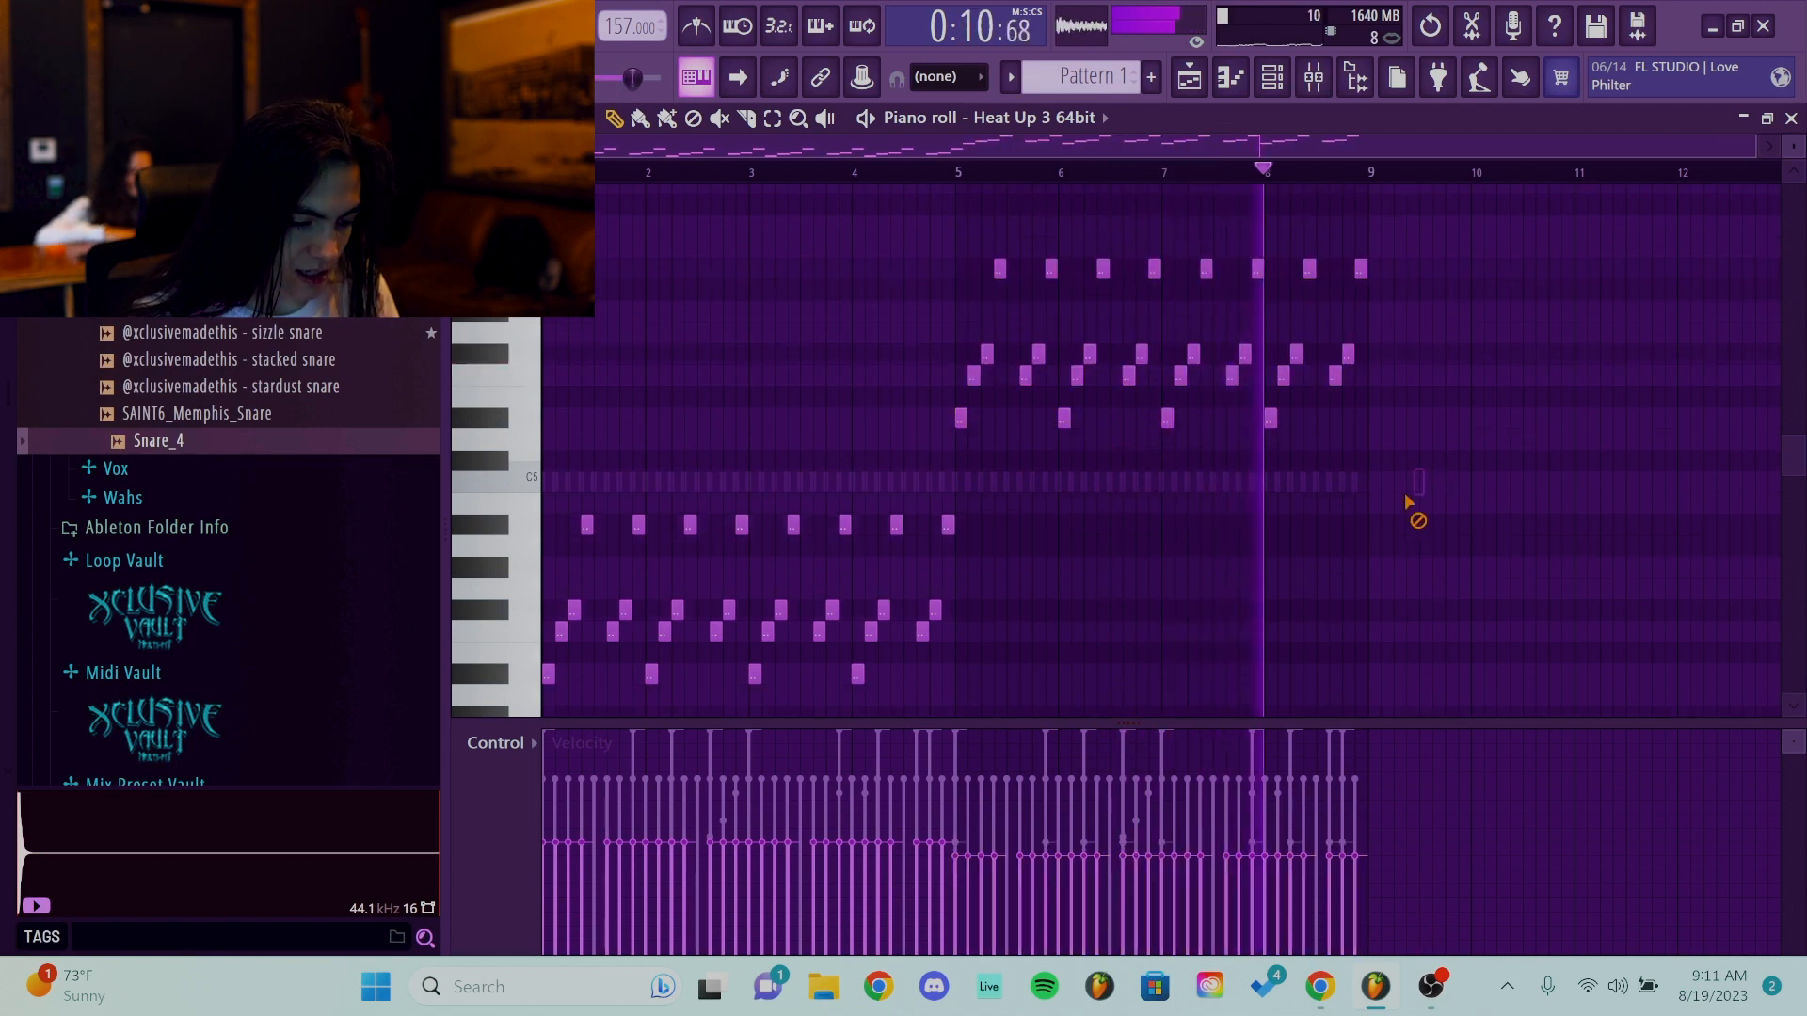
Add a five-hit G5 fill at the end of bar 8 in Snare_4 and slightly lower its velocity.
{"action": "left_click", "coordinate": [1032, 120]}
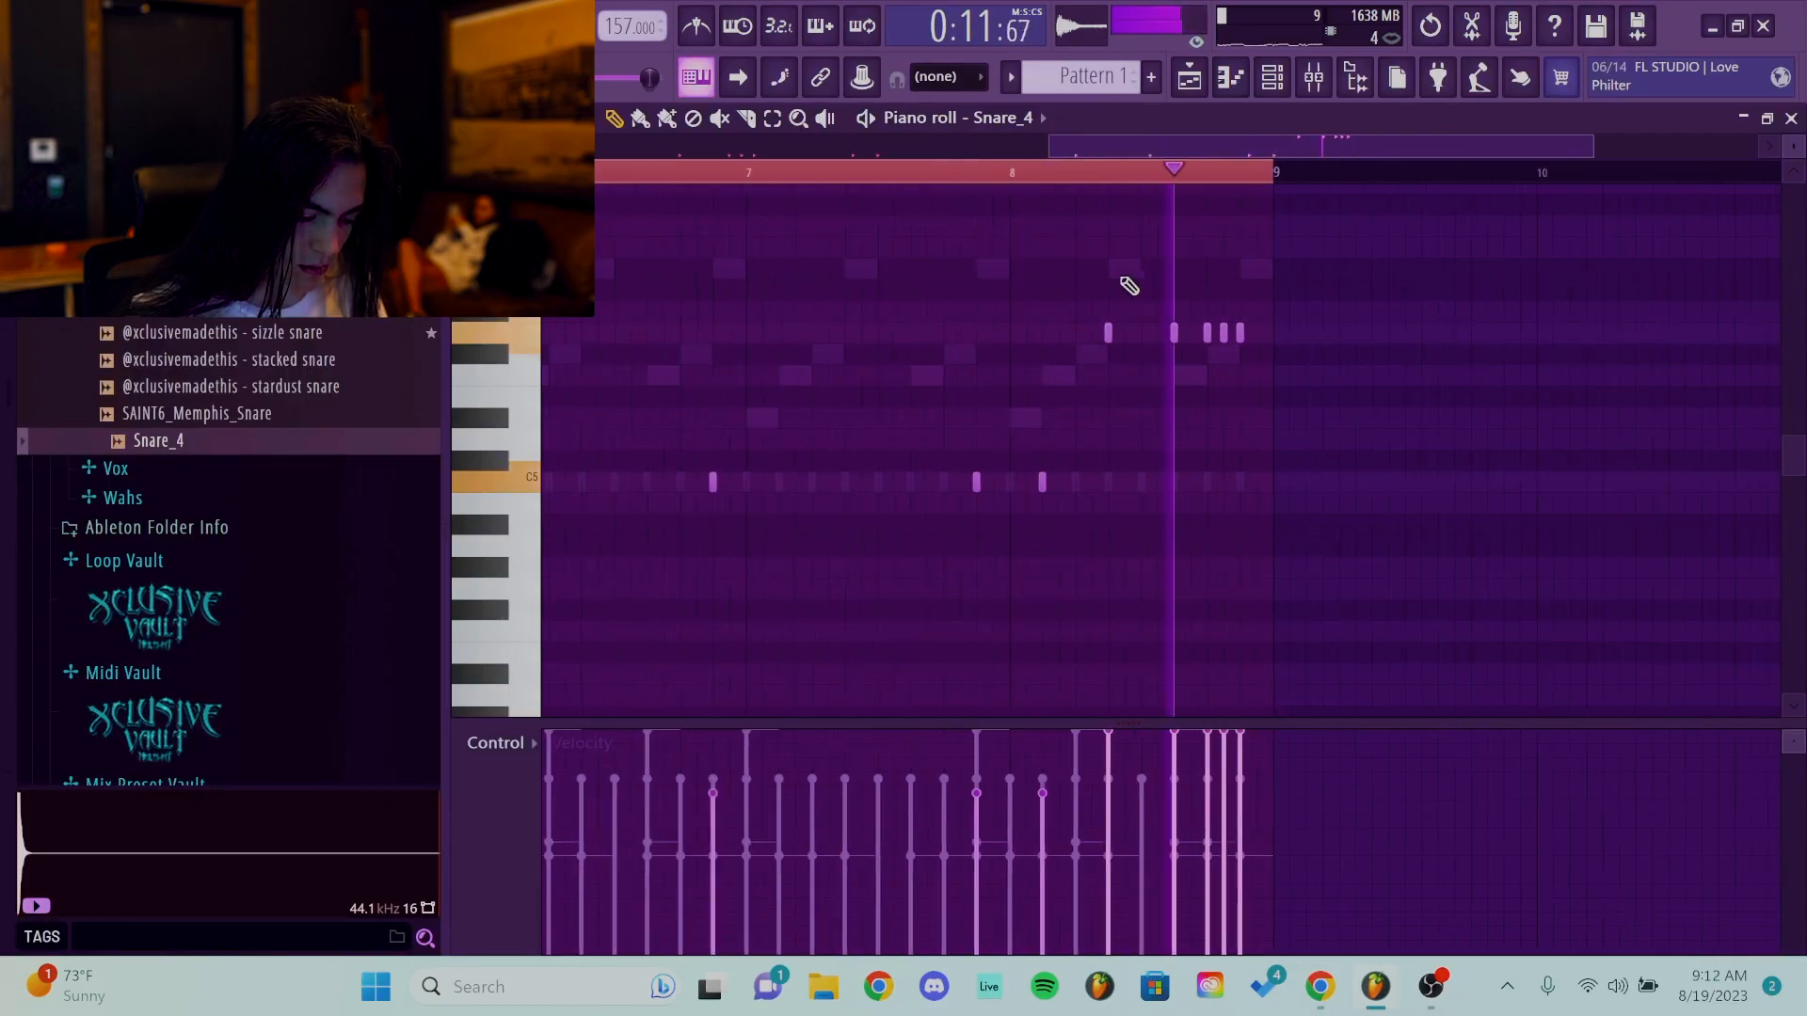
{"action": "scroll", "coordinate": [1120, 280], "scroll_direction": "down", "scroll_amount": 5}
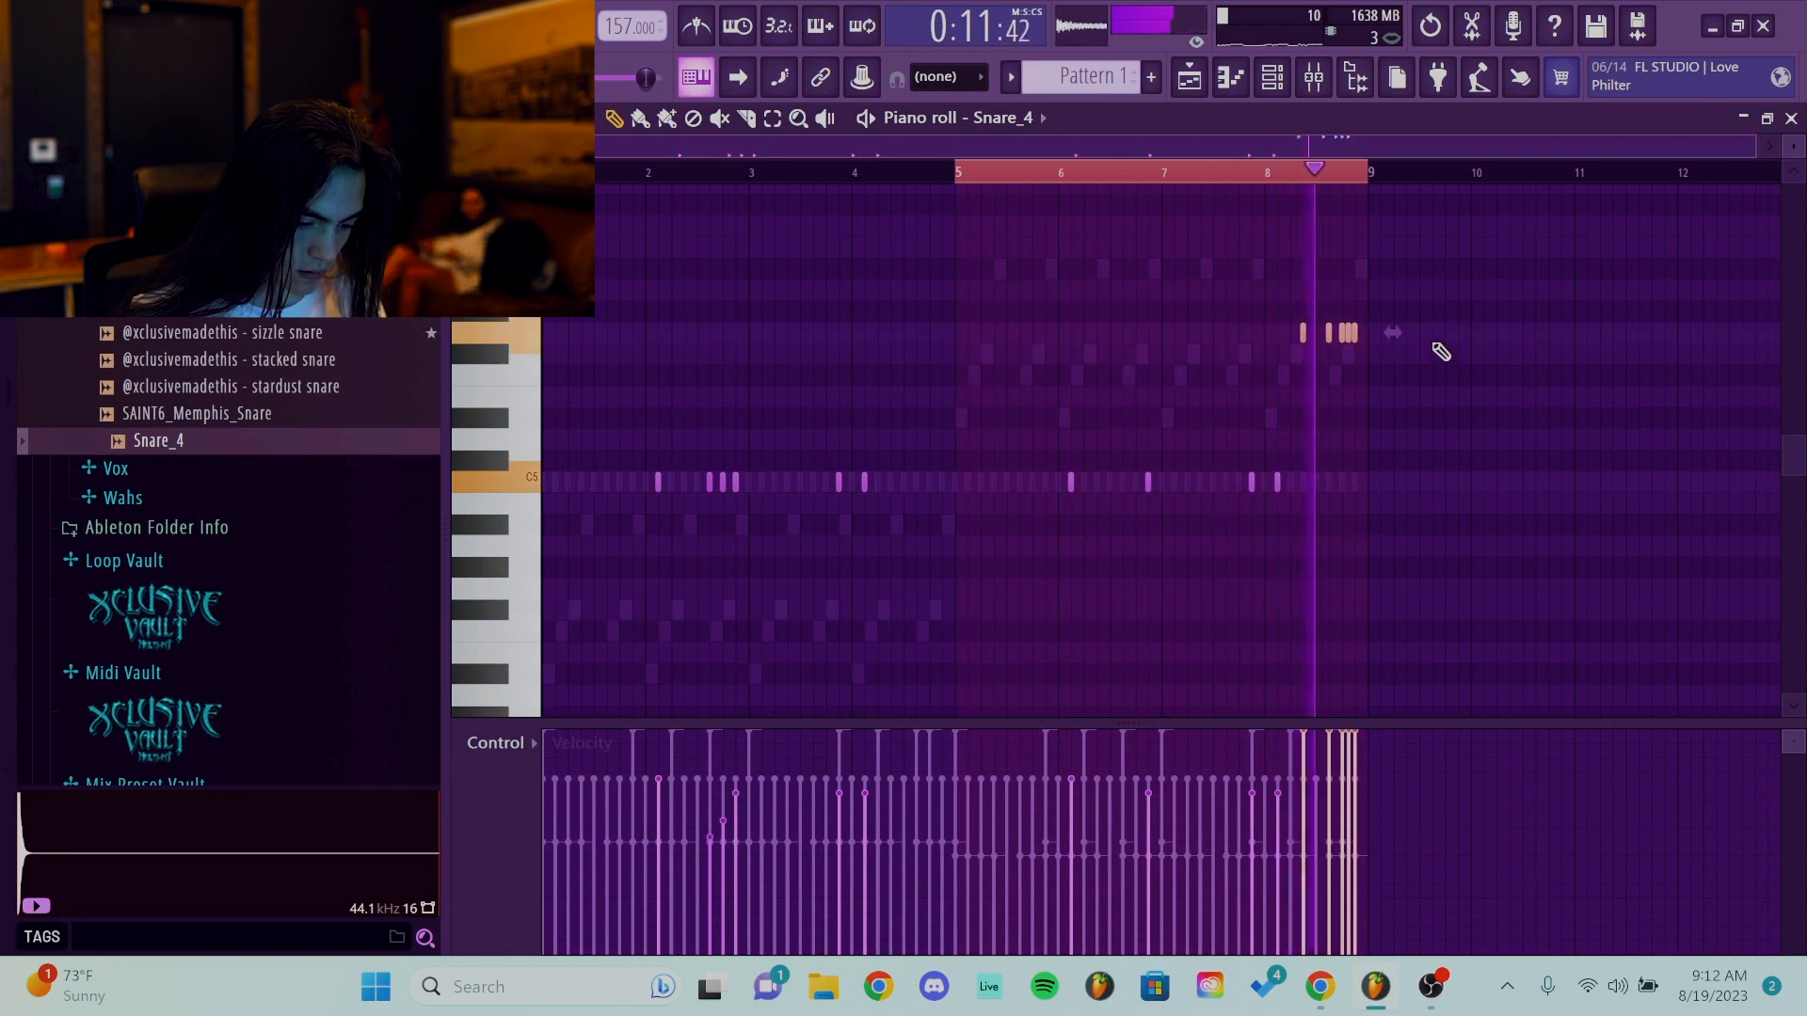
{"action": "left_click", "coordinate": [1099, 174]}
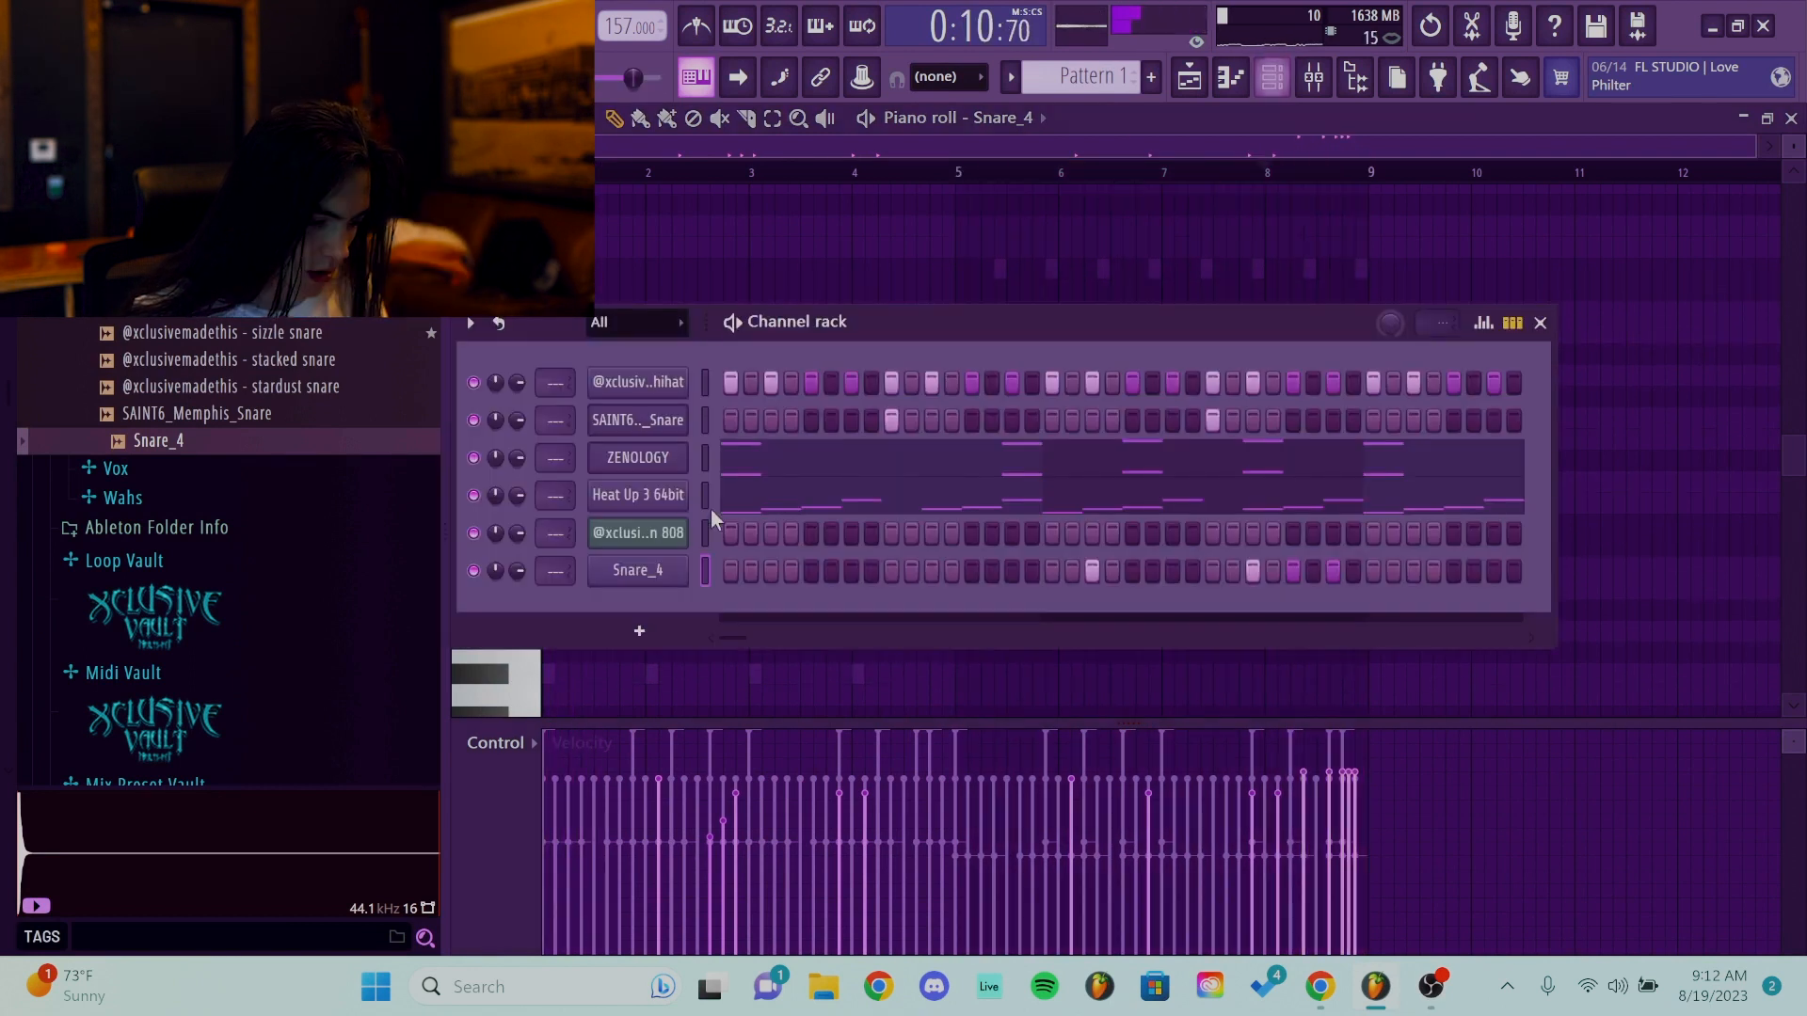
Open the Snare_4 sampler settings and check its loop playback options.
{"action": "left_click", "coordinate": [666, 568]}
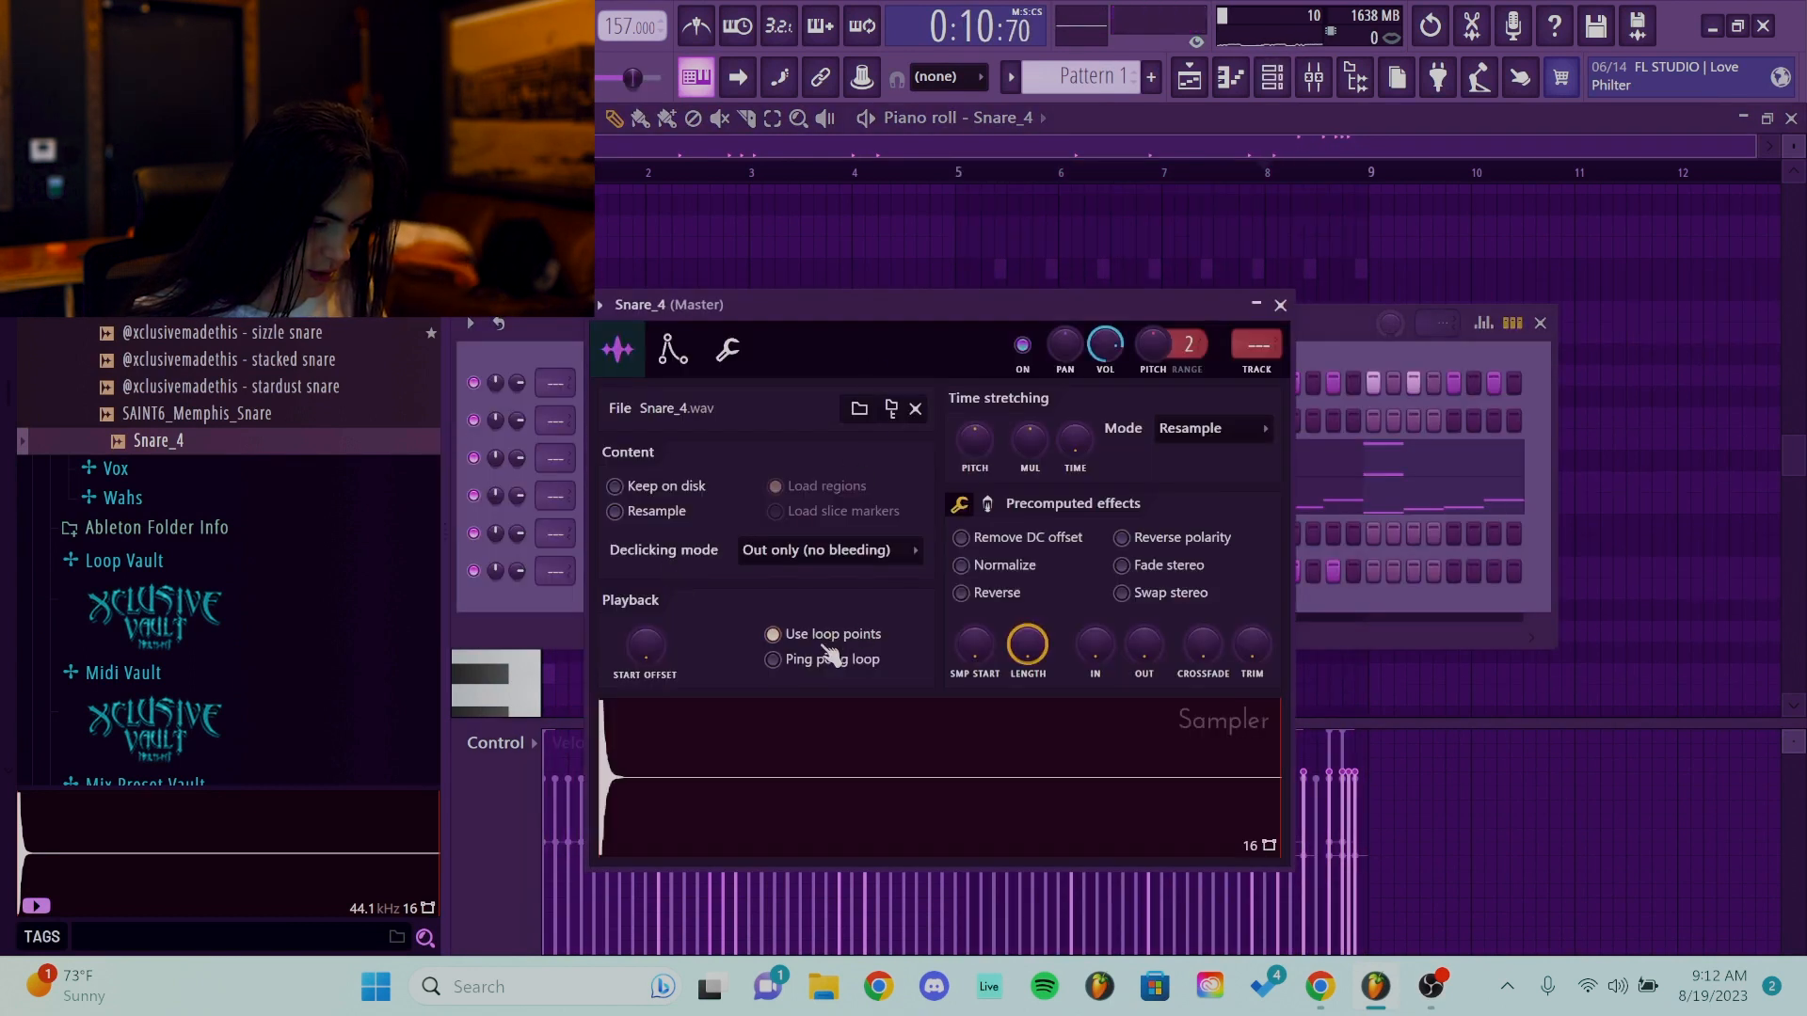
{"action": "left_click", "coordinate": [569, 604]}
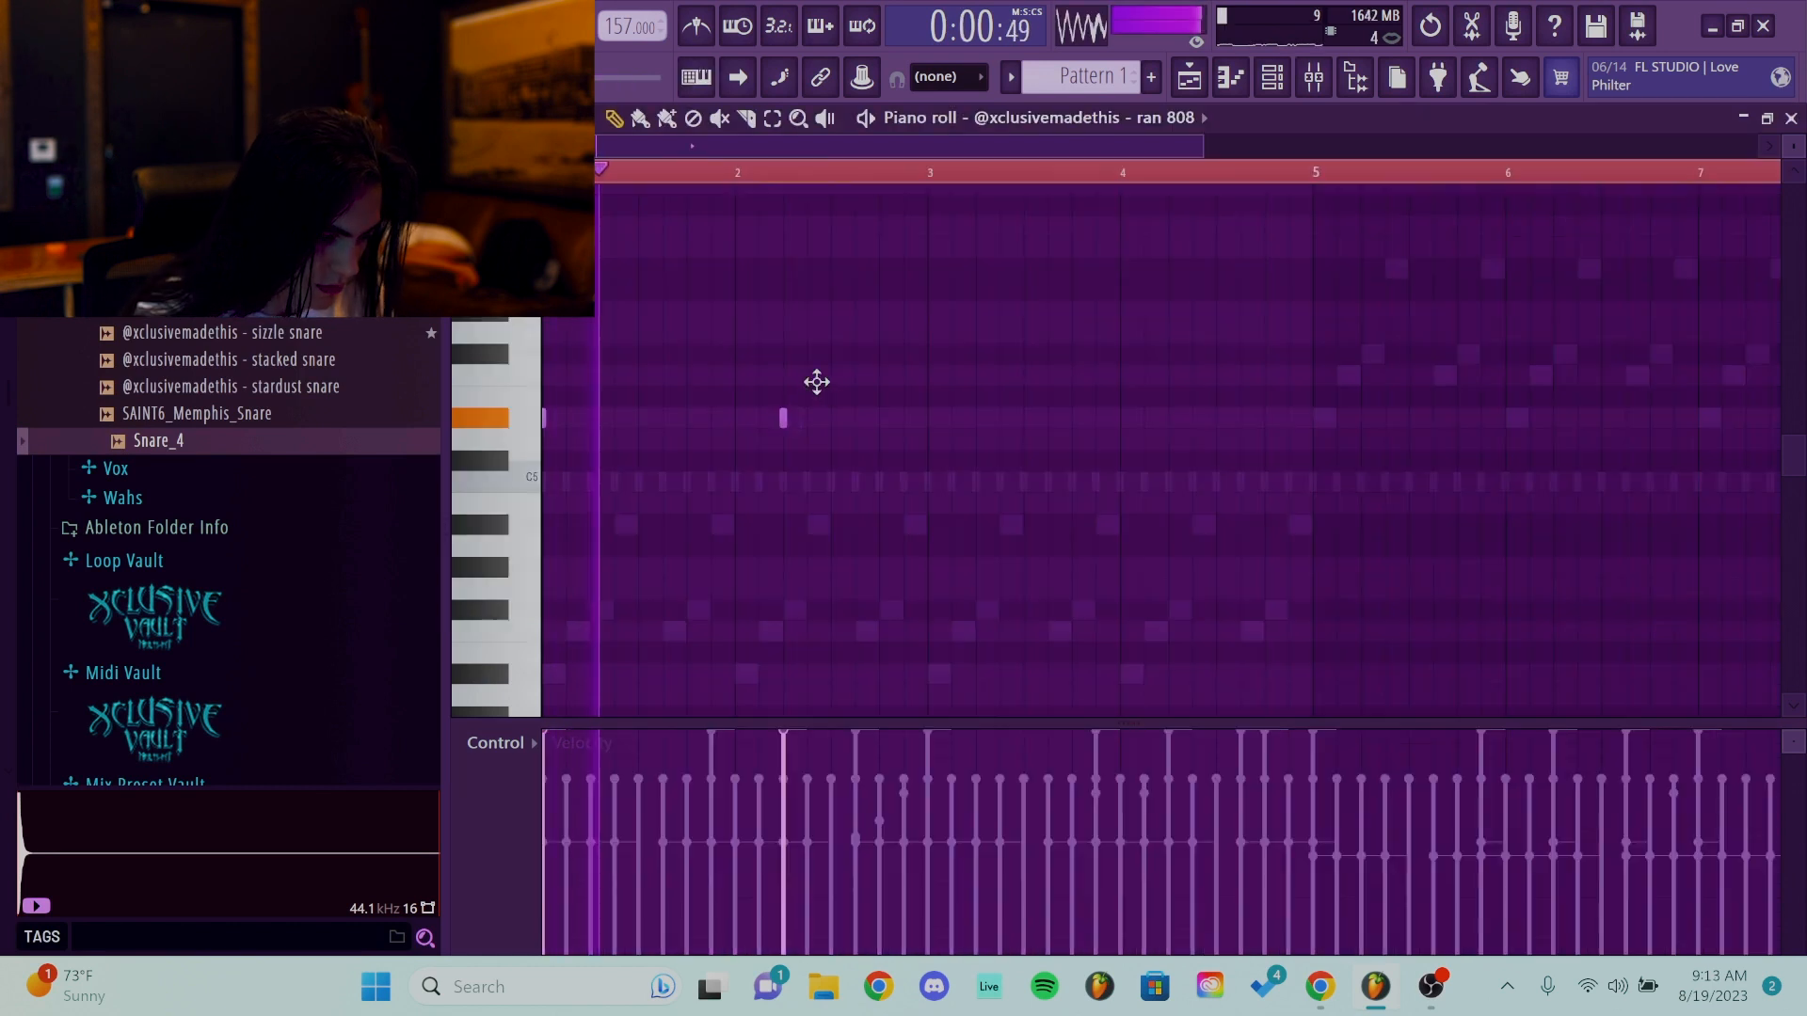
Build the ran 808 bass line from D#5 and E5 notes and repeat it through bar 8.
{"action": "key", "text": "space"}
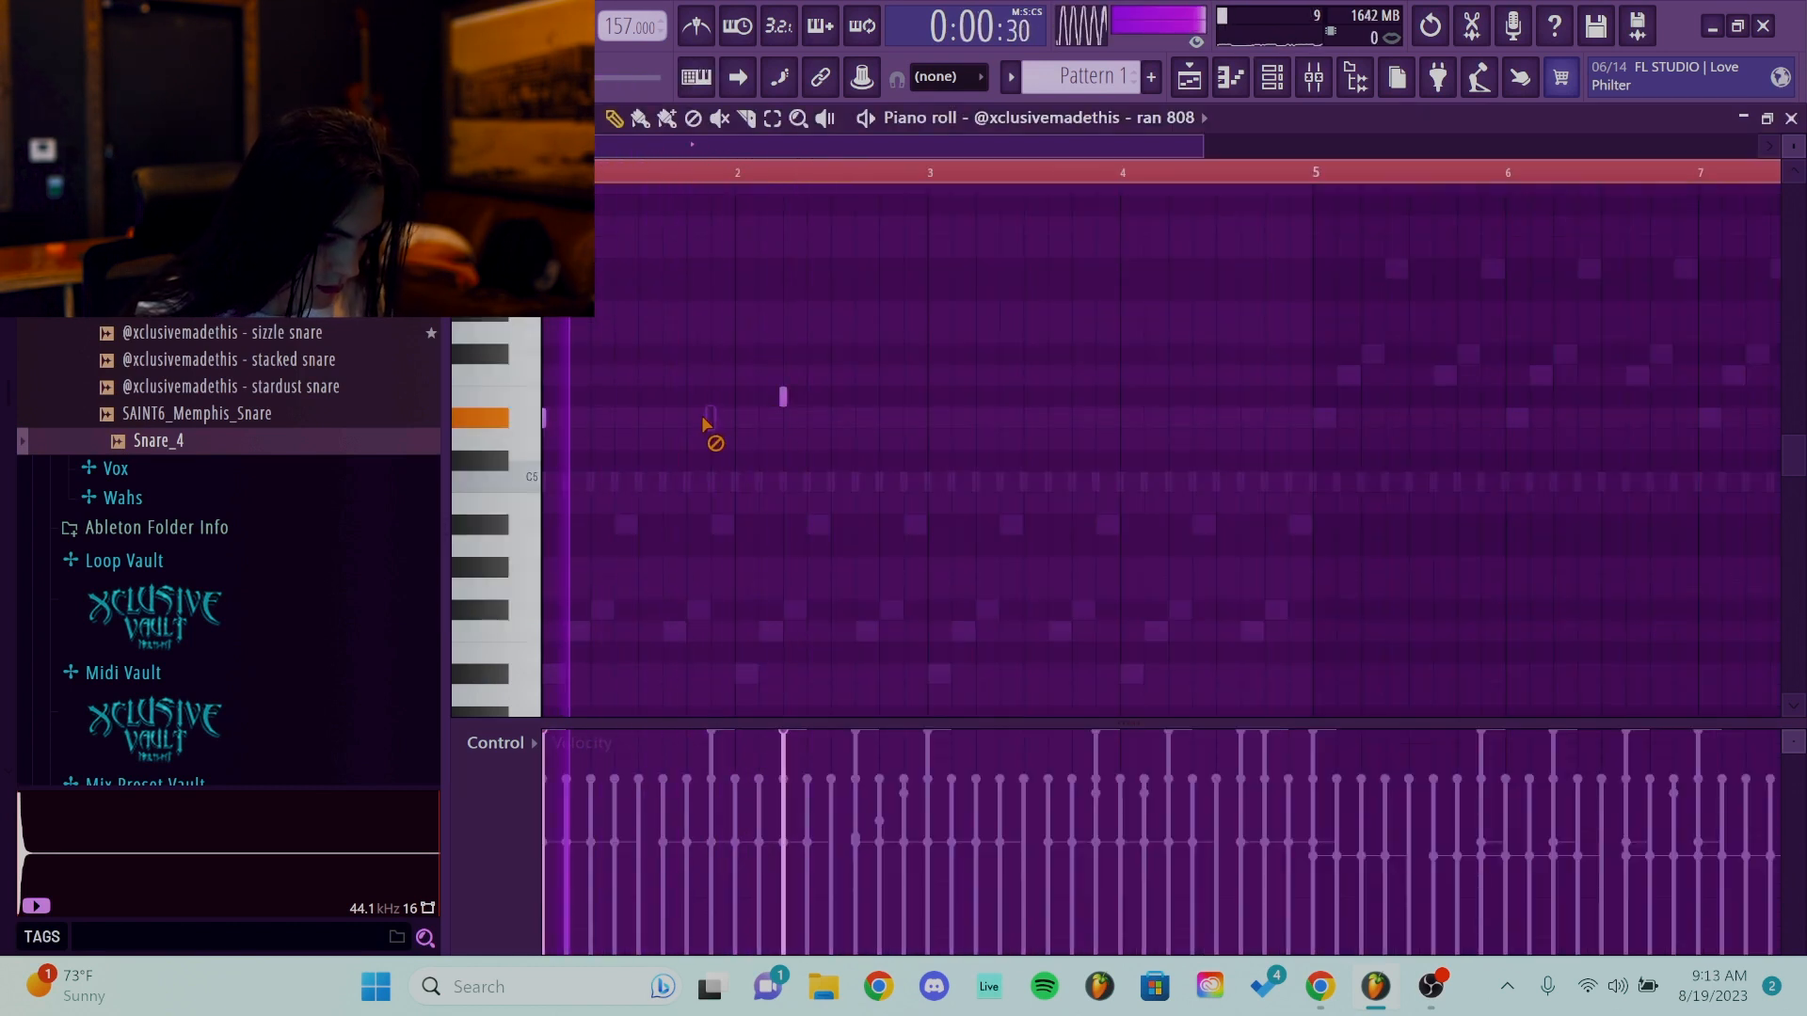
{"action": "left_click", "coordinate": [881, 396]}
{"action": "key", "text": "space"}
{"action": "left_click", "coordinate": [858, 396]}
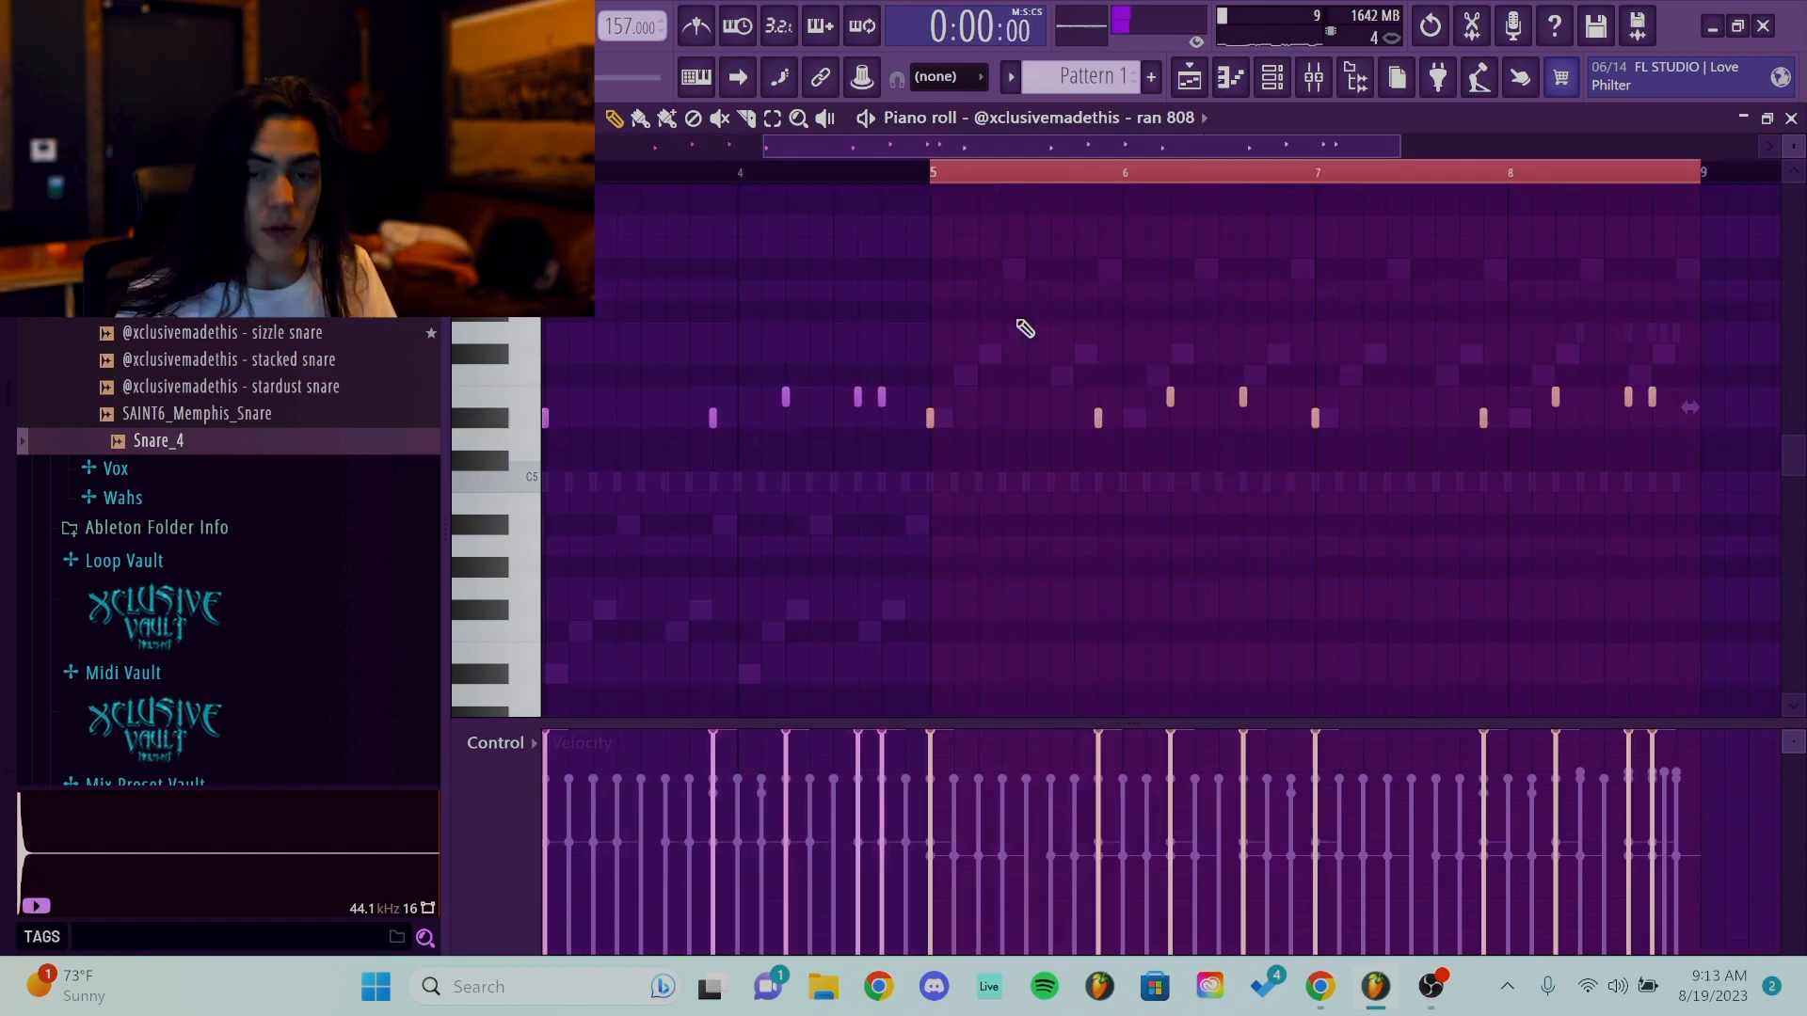
{"action": "left_click", "coordinate": [1050, 178], "text": "ctrl"}
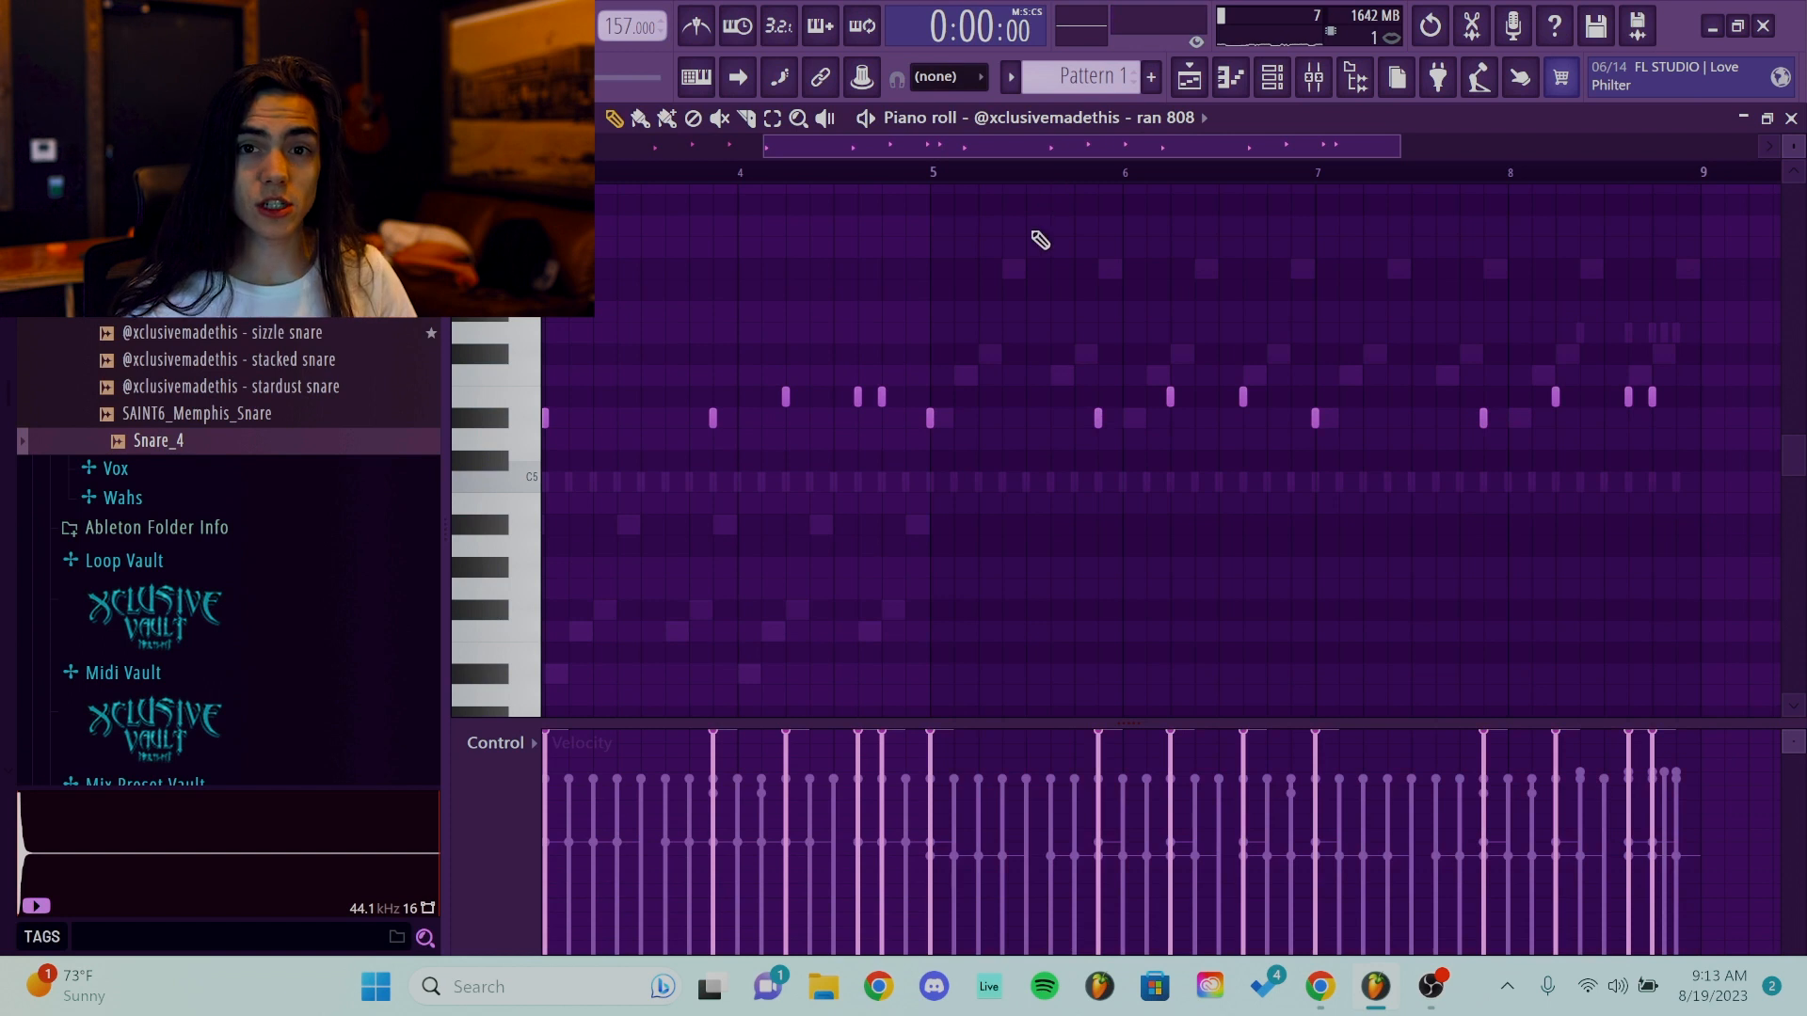
{"action": "scroll", "coordinate": [1040, 241], "scroll_direction": "down", "scroll_amount": 1}
{"action": "scroll", "coordinate": [1040, 241], "scroll_direction": "down", "scroll_amount": 1}
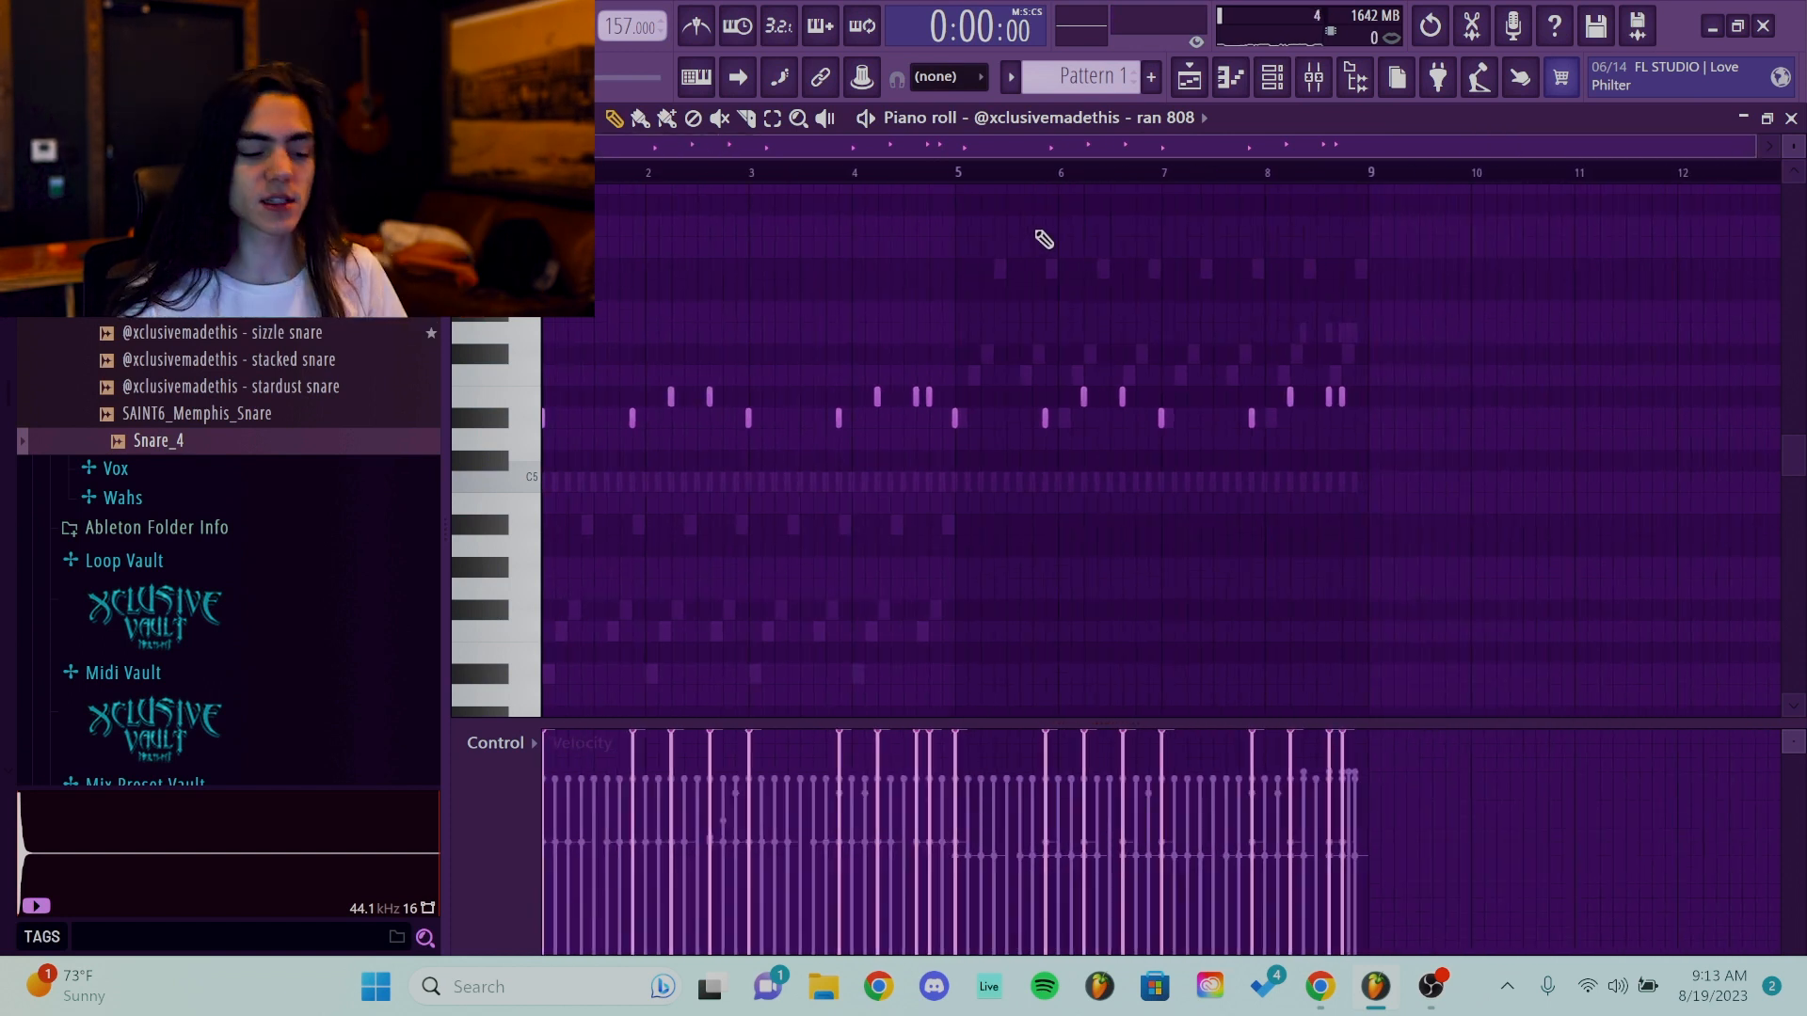
Add the dusa open hat sample from the Drumkit Vault's Open Hats folder as a new channel.
{"action": "key", "text": "space"}
{"action": "scroll", "coordinate": [258, 466], "scroll_direction": "up", "scroll_amount": 3}
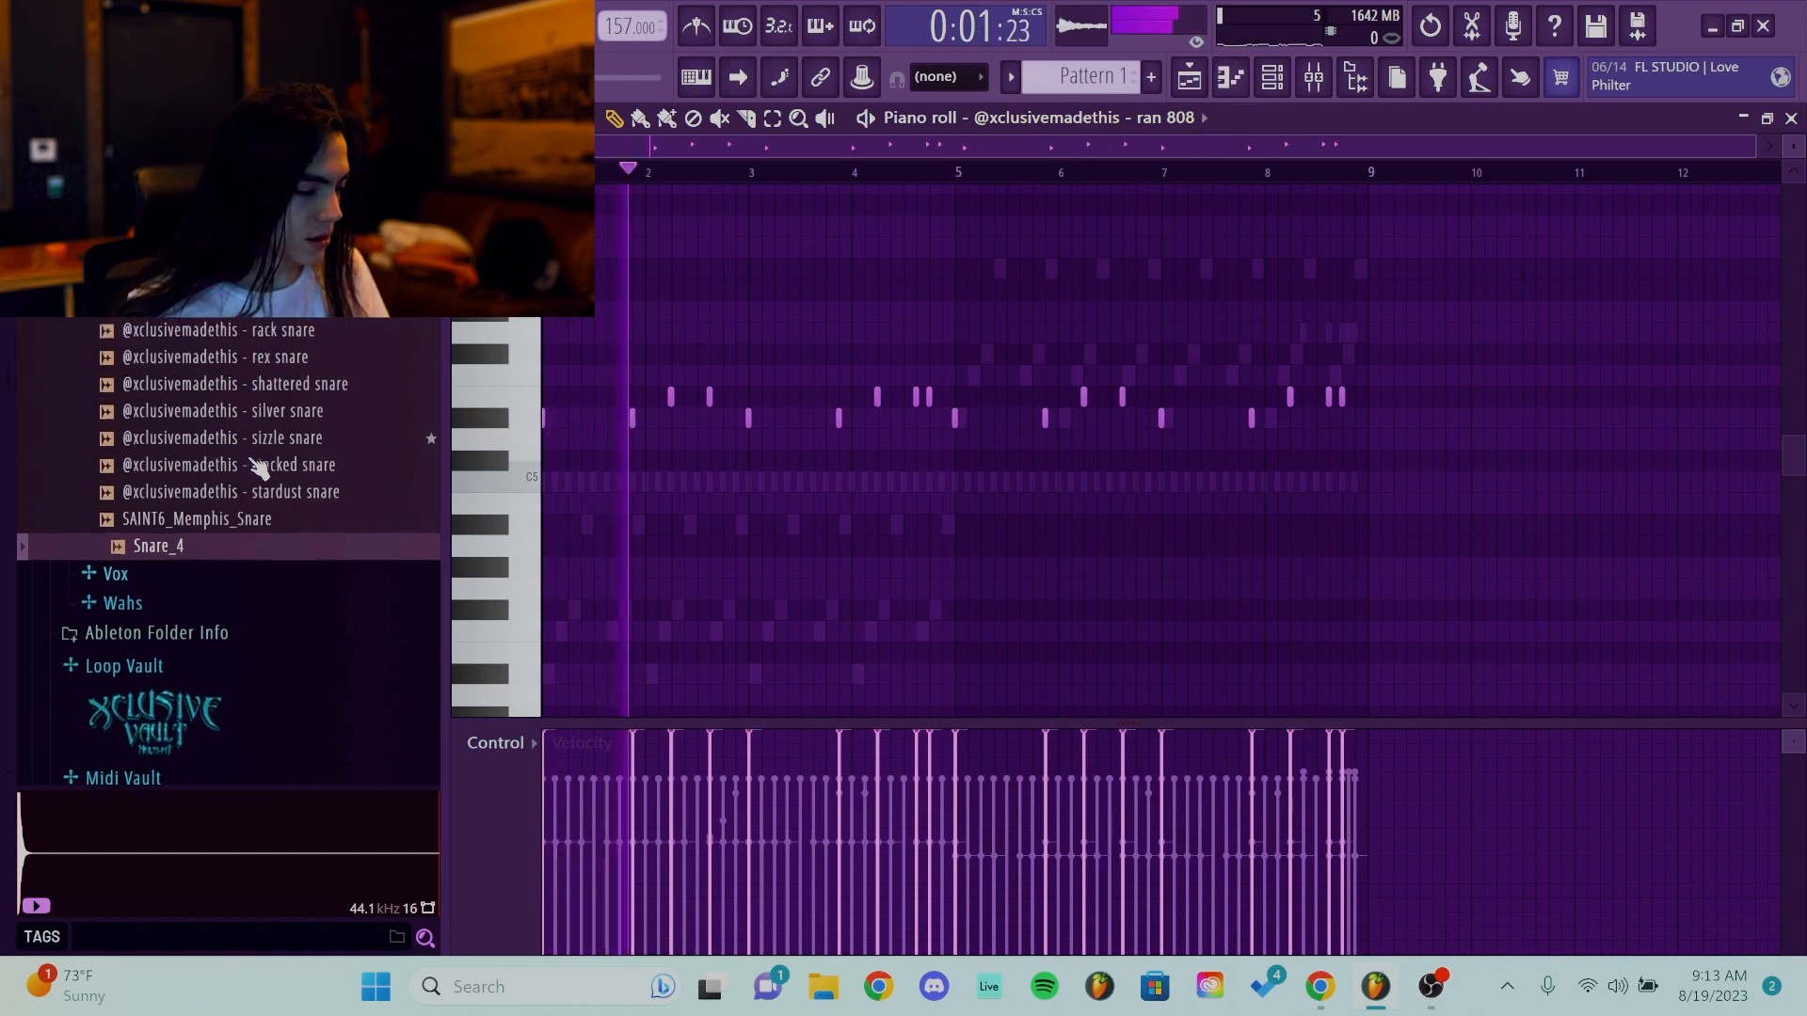
{"action": "scroll", "coordinate": [254, 470], "scroll_direction": "up", "scroll_amount": 10}
{"action": "left_click", "coordinate": [194, 628]}
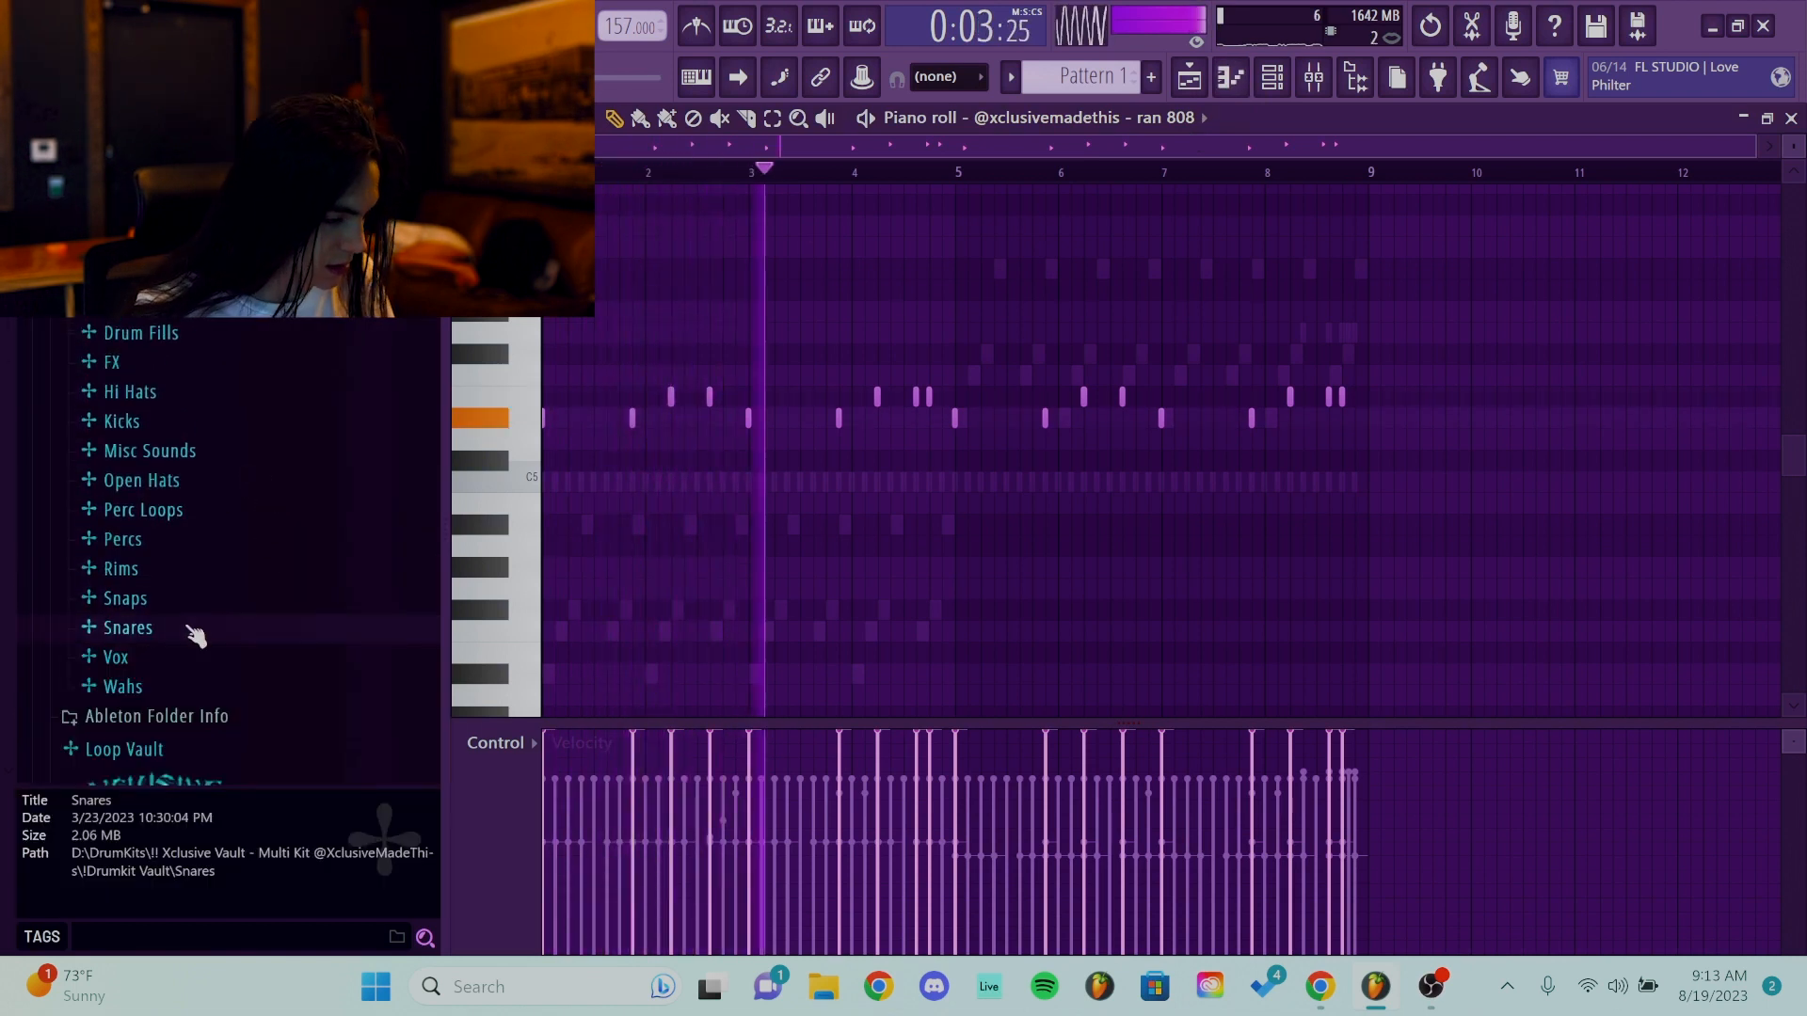
{"action": "left_click", "coordinate": [202, 533]}
{"action": "scroll", "coordinate": [211, 487], "scroll_direction": "down", "scroll_amount": 4}
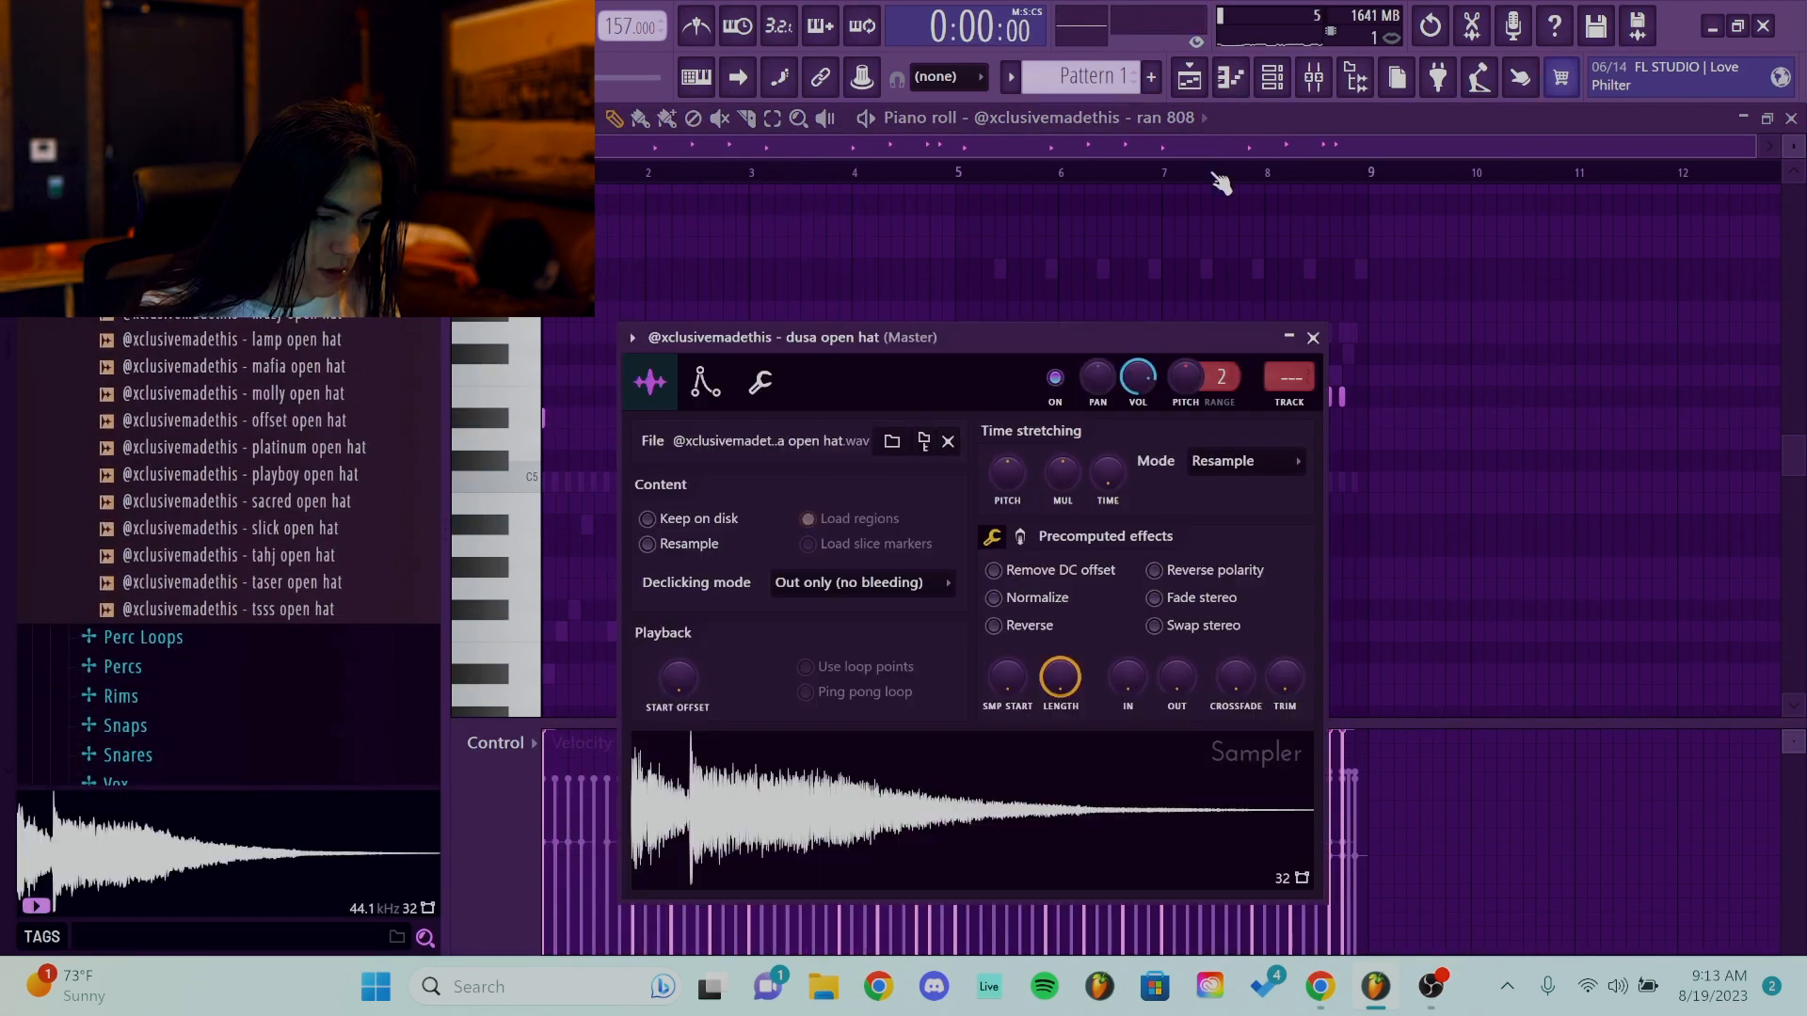
Open the dusa open hat in the piano roll and place four C5 hits across bars 1 to 4.
{"action": "left_click", "coordinate": [1278, 82]}
{"action": "right_click", "coordinate": [662, 614]}
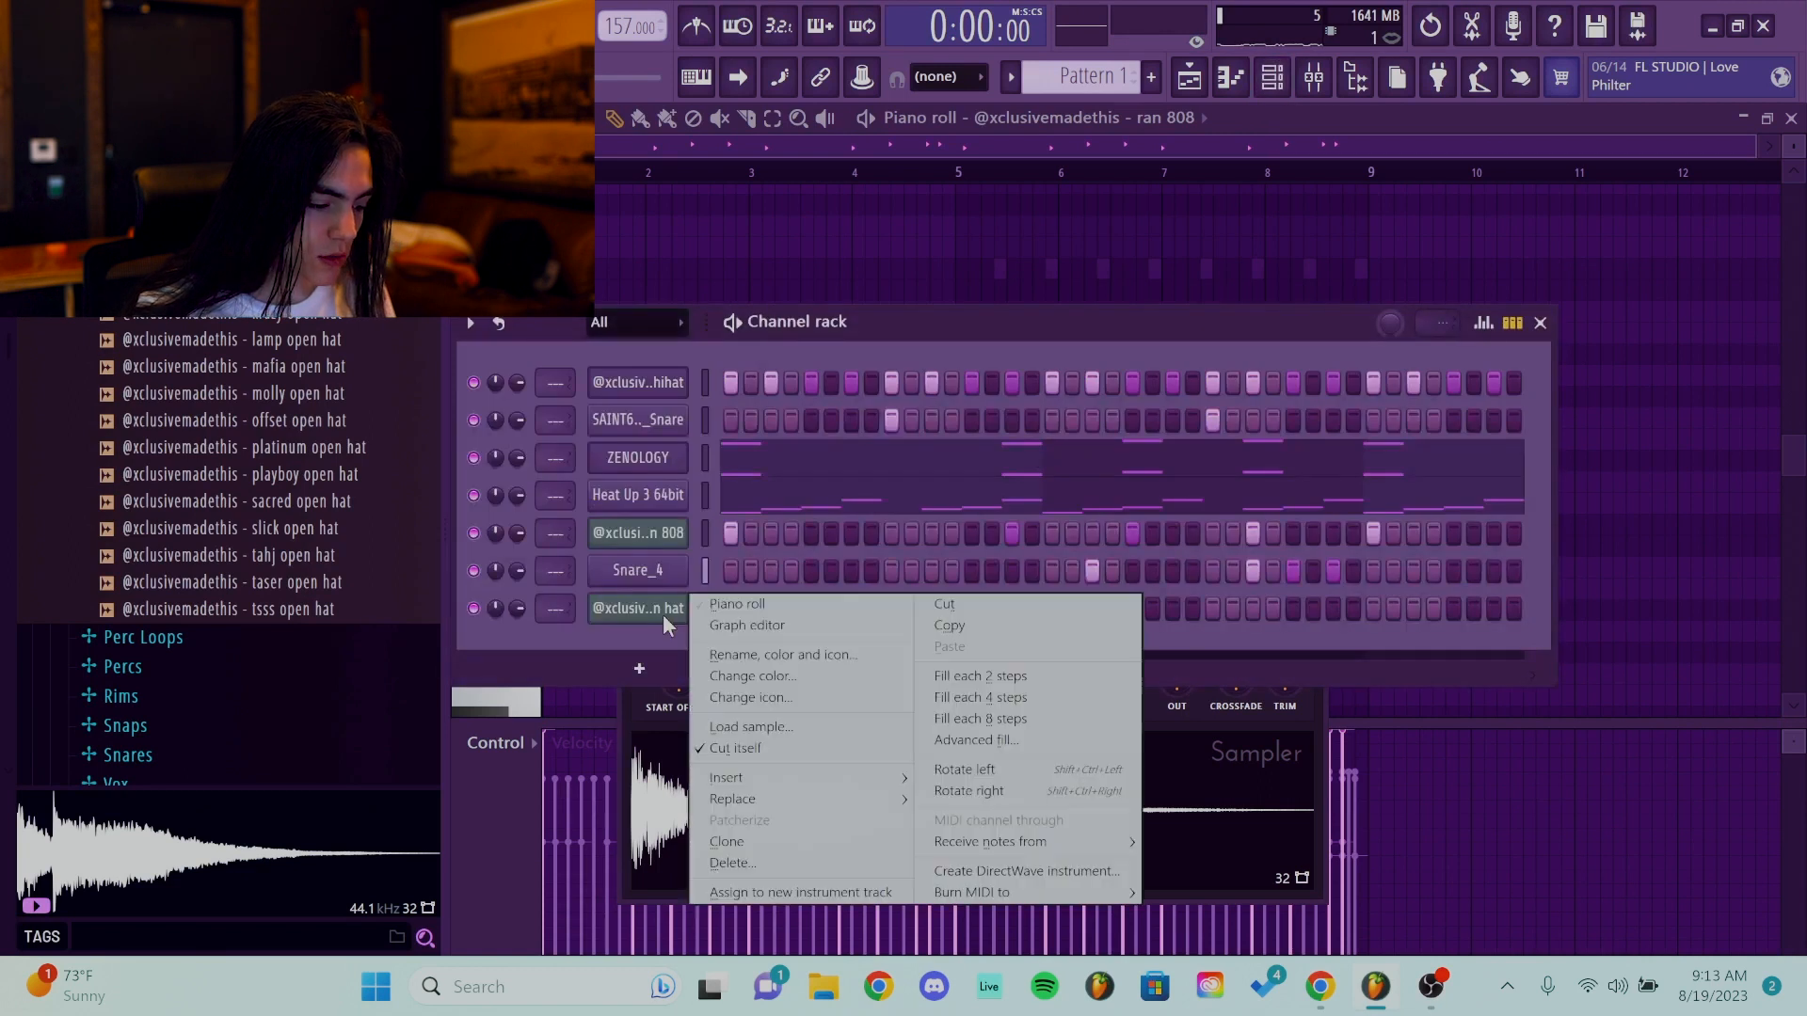
{"action": "left_click", "coordinate": [844, 607]}
{"action": "left_click", "coordinate": [1094, 120]}
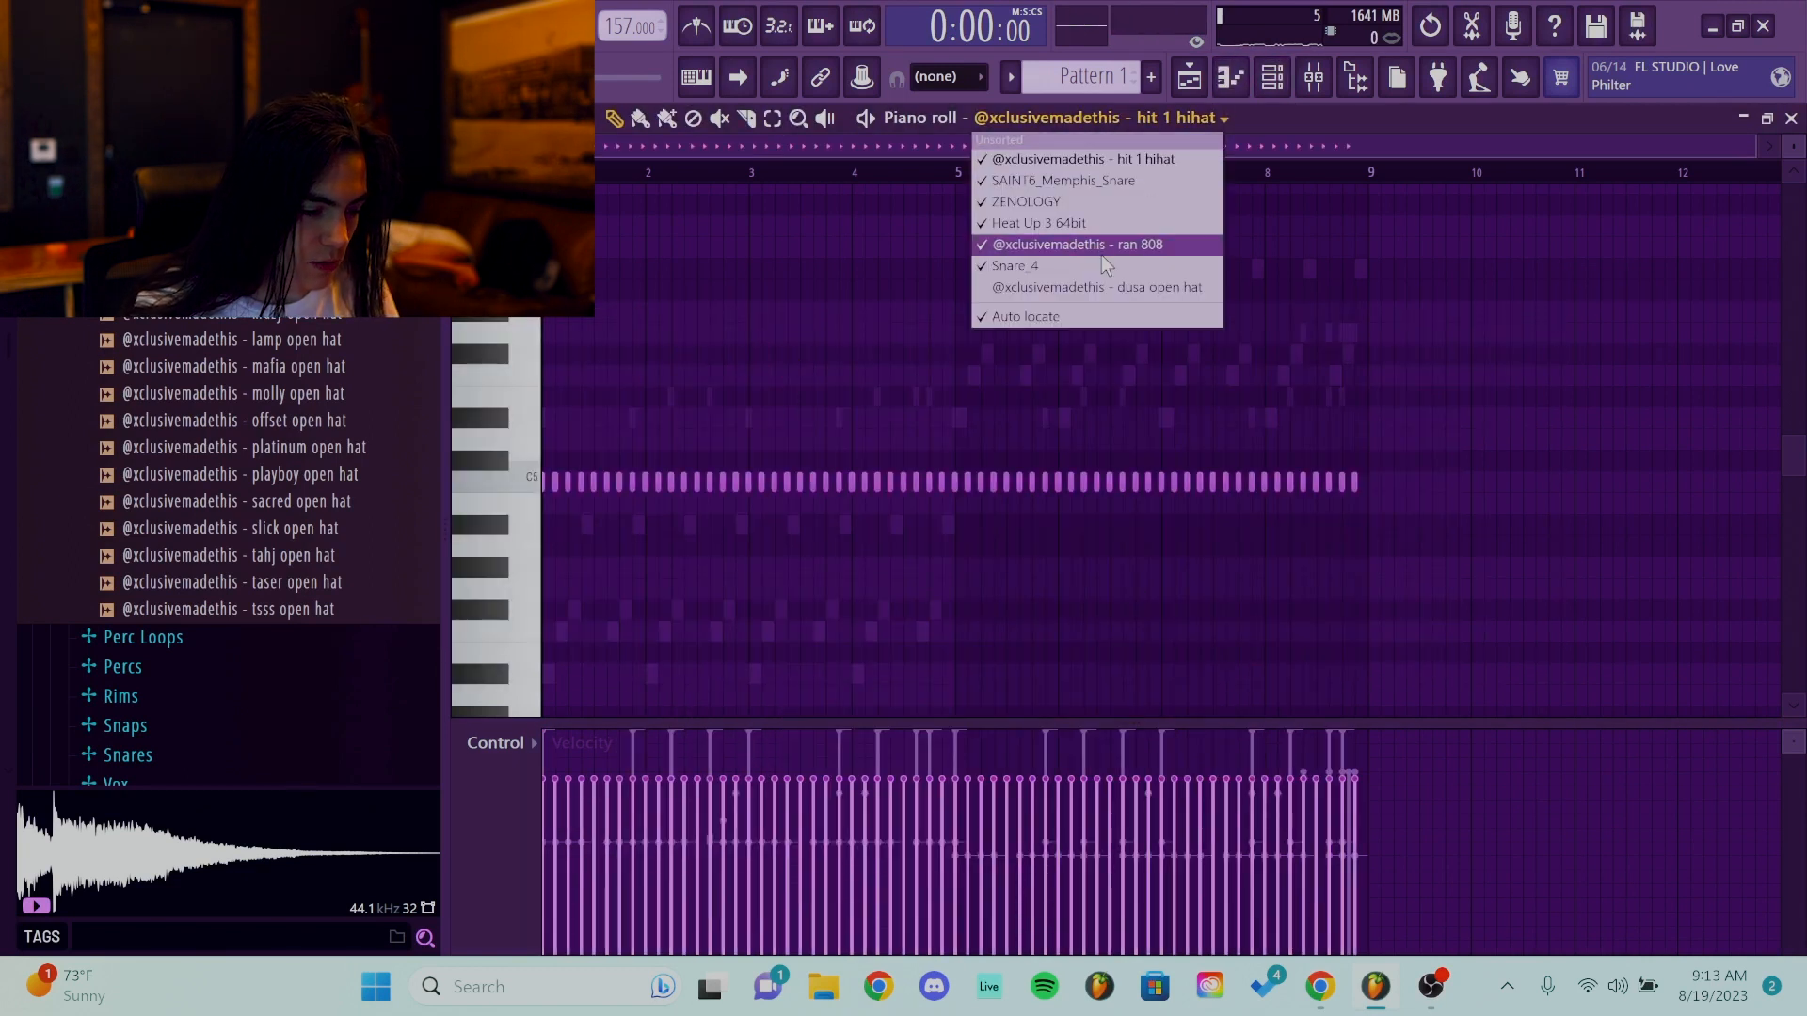
{"action": "left_click", "coordinate": [1106, 288]}
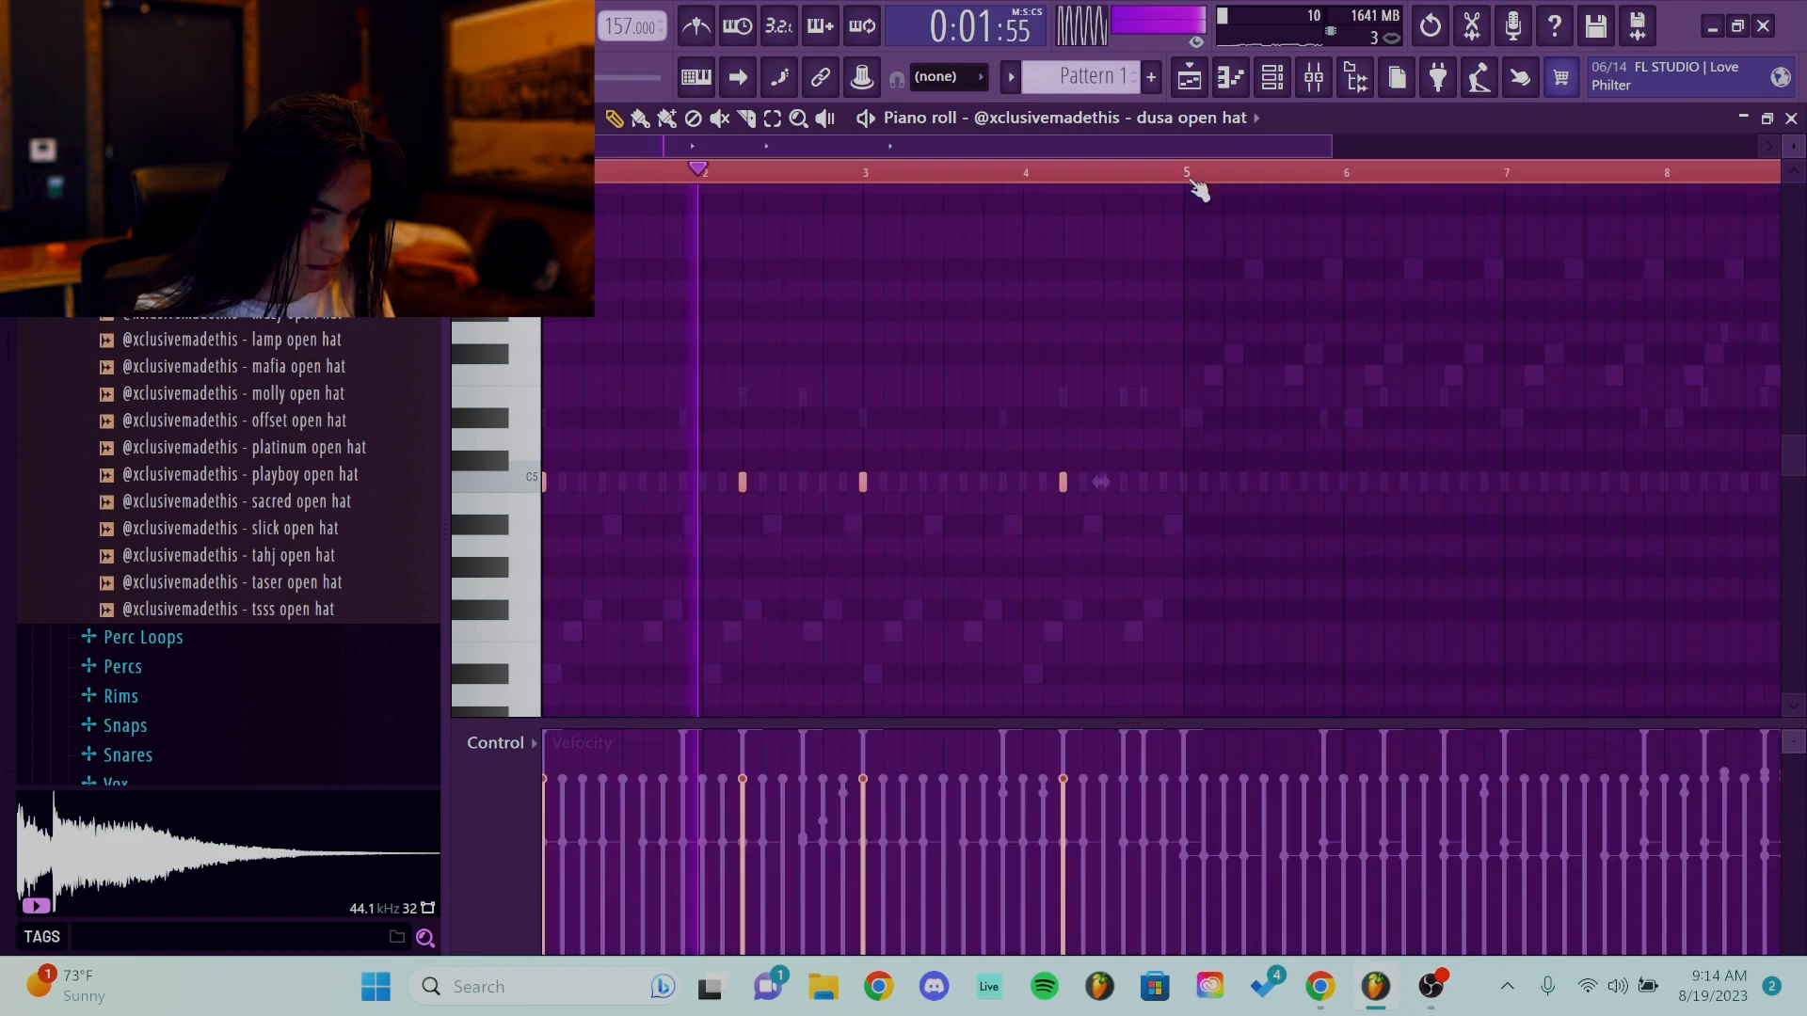
Duplicate the open hat hits of bars 1 to 4 into bars 5 to 8.
{"action": "left_click_drag", "start_coordinate": [1187, 177], "coordinate": [538, 176]}
{"action": "key", "text": "ctrl+b"}
{"action": "left_click_drag", "start_coordinate": [1206, 415], "coordinate": [1044, 415]}
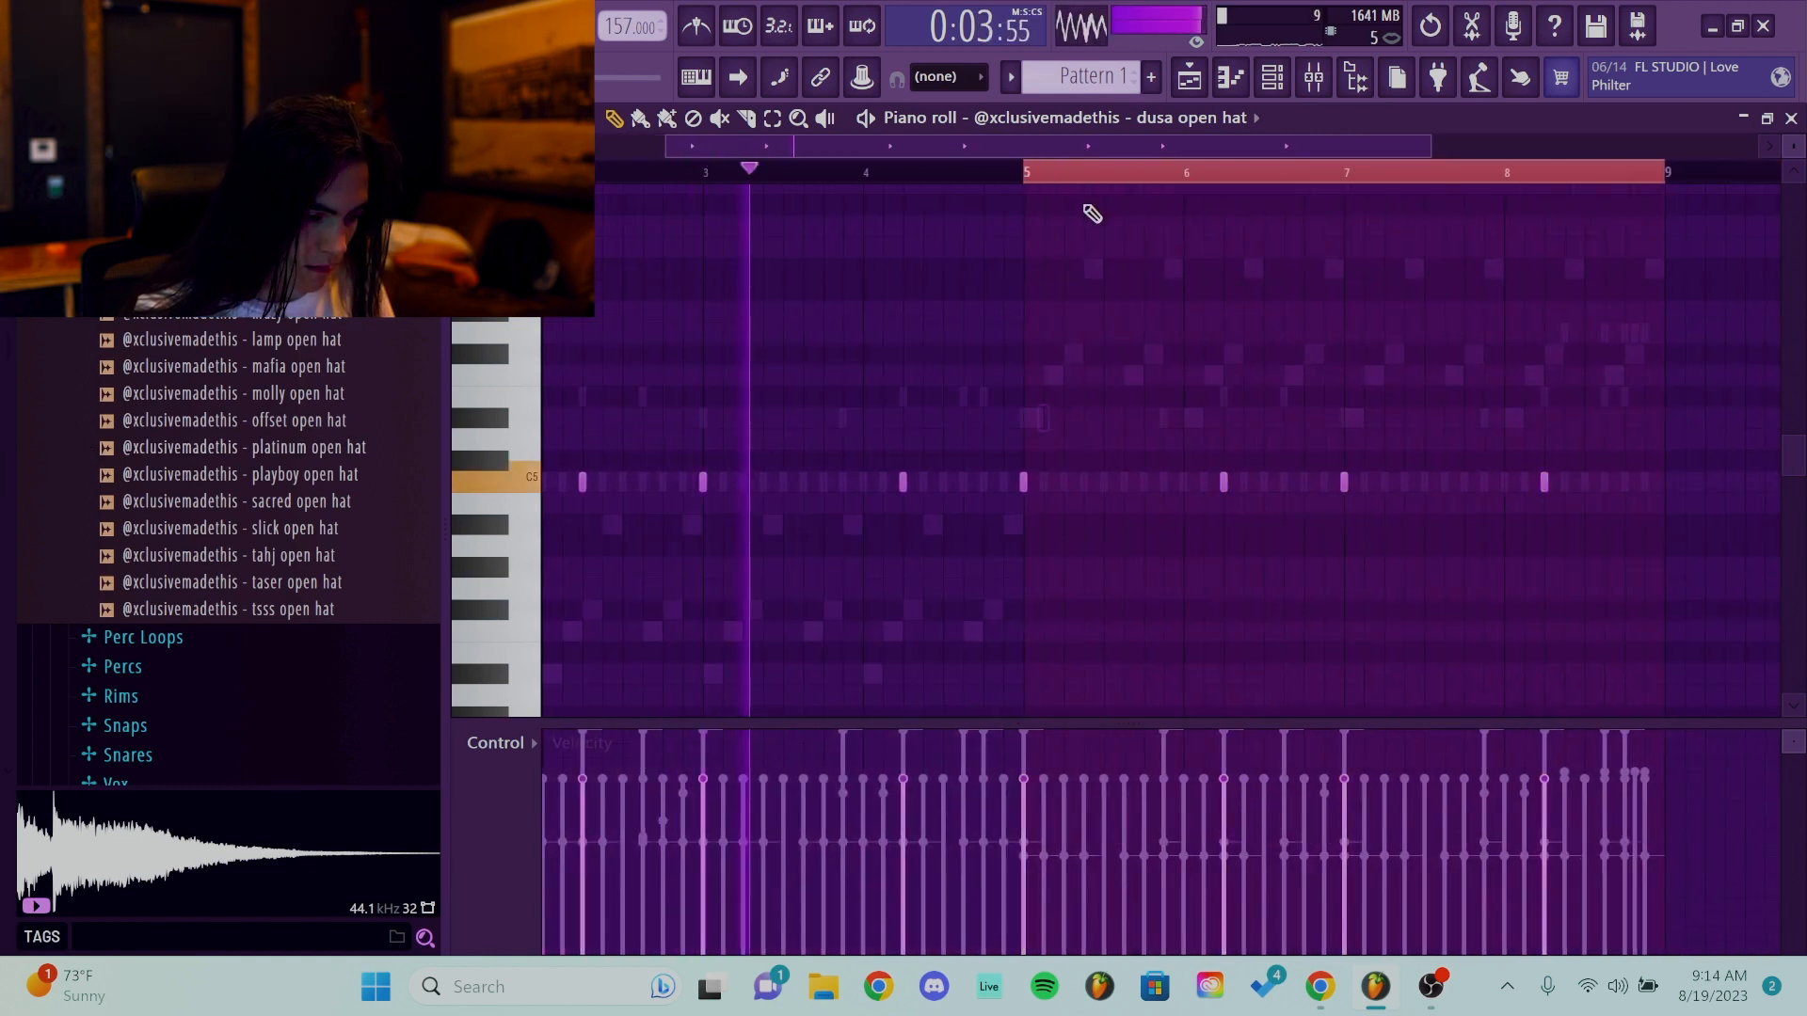
{"action": "left_click", "coordinate": [1097, 220], "text": "ctrl"}
{"action": "scroll", "coordinate": [1091, 245], "scroll_direction": "down", "scroll_amount": 2}
{"action": "left_click", "coordinate": [1024, 379]}
{"action": "right_click", "coordinate": [1023, 378]}
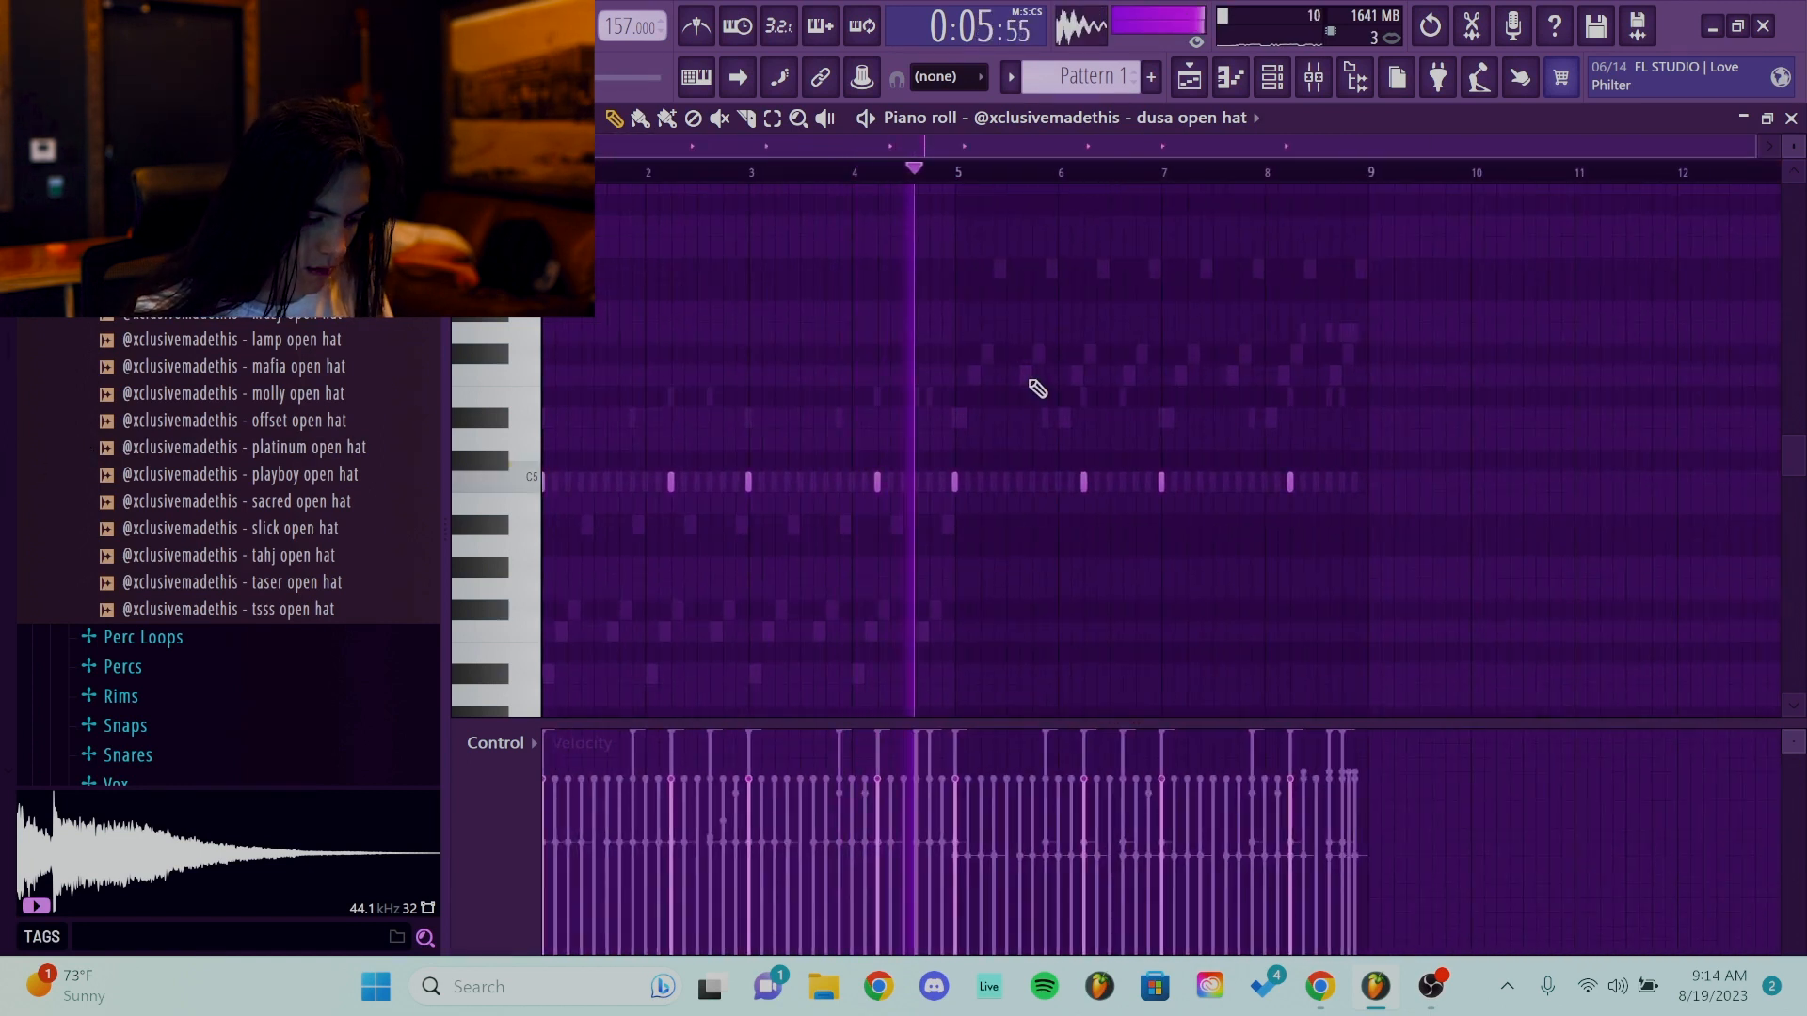
Search the sample library for siren and add the siren fx sample to the playlist.
{"action": "key", "text": "ctrl+a"}
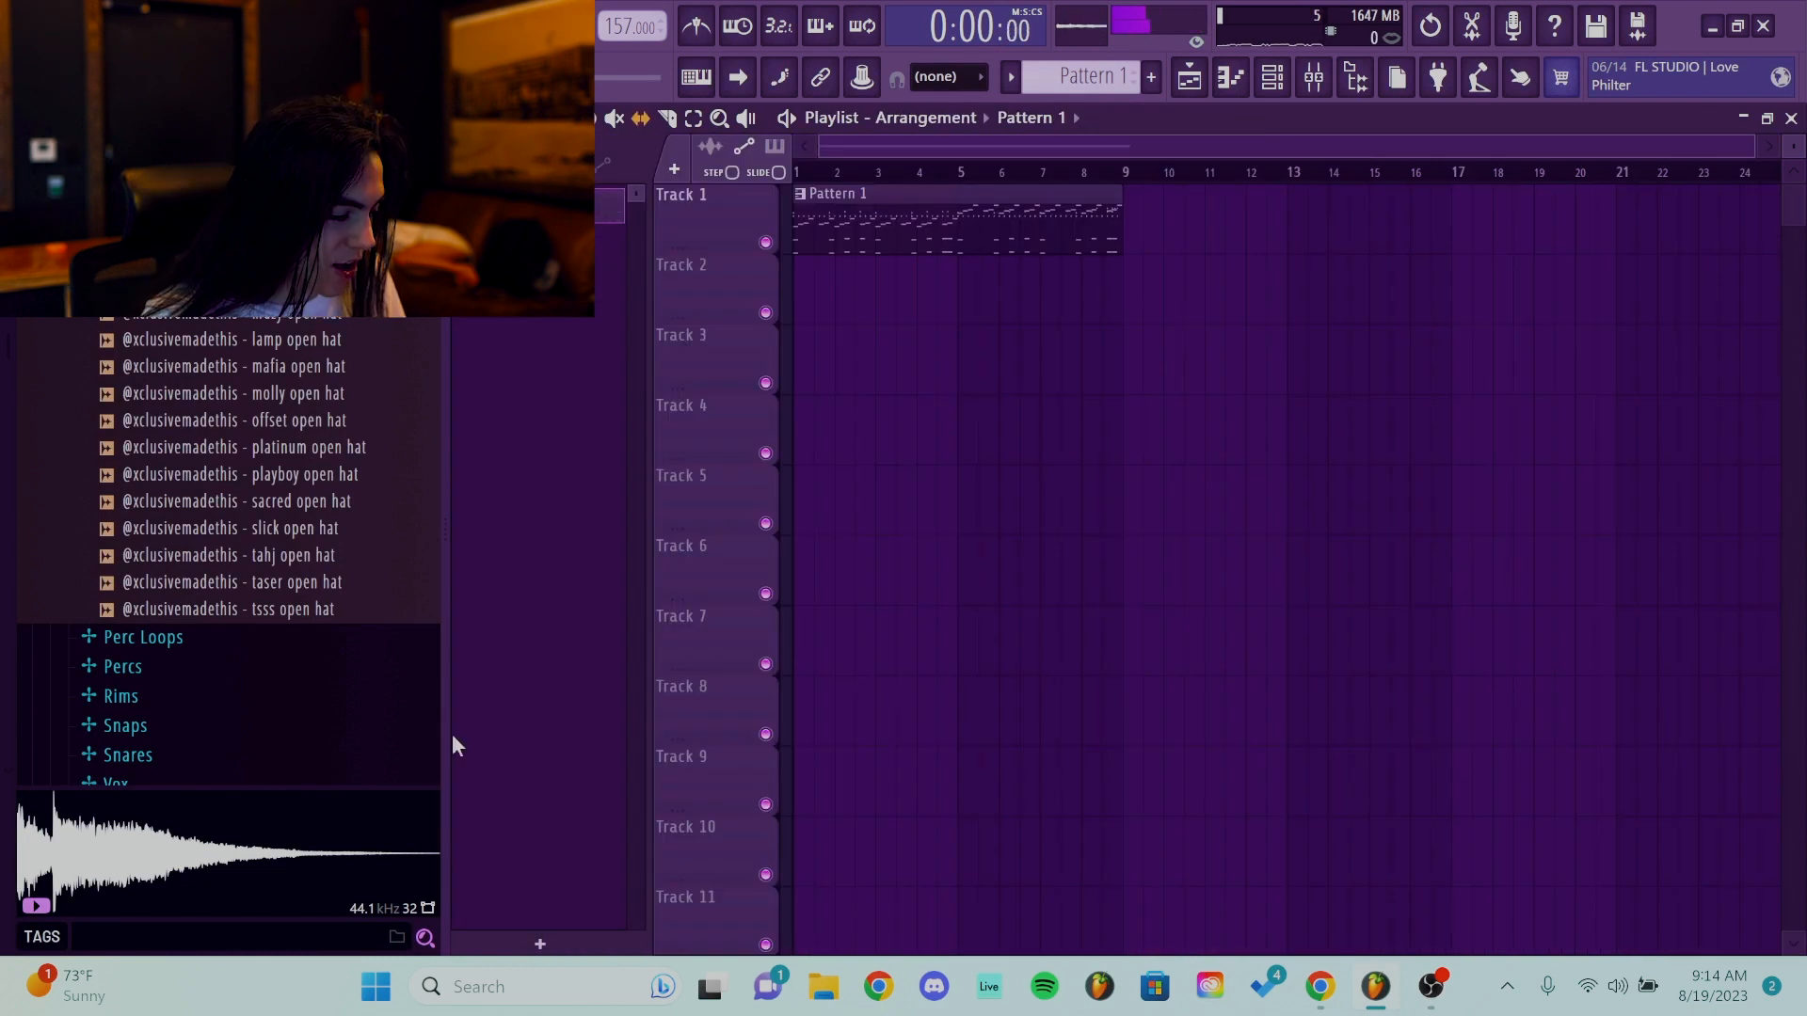
{"action": "scroll", "coordinate": [282, 456], "scroll_direction": "up", "scroll_amount": 15}
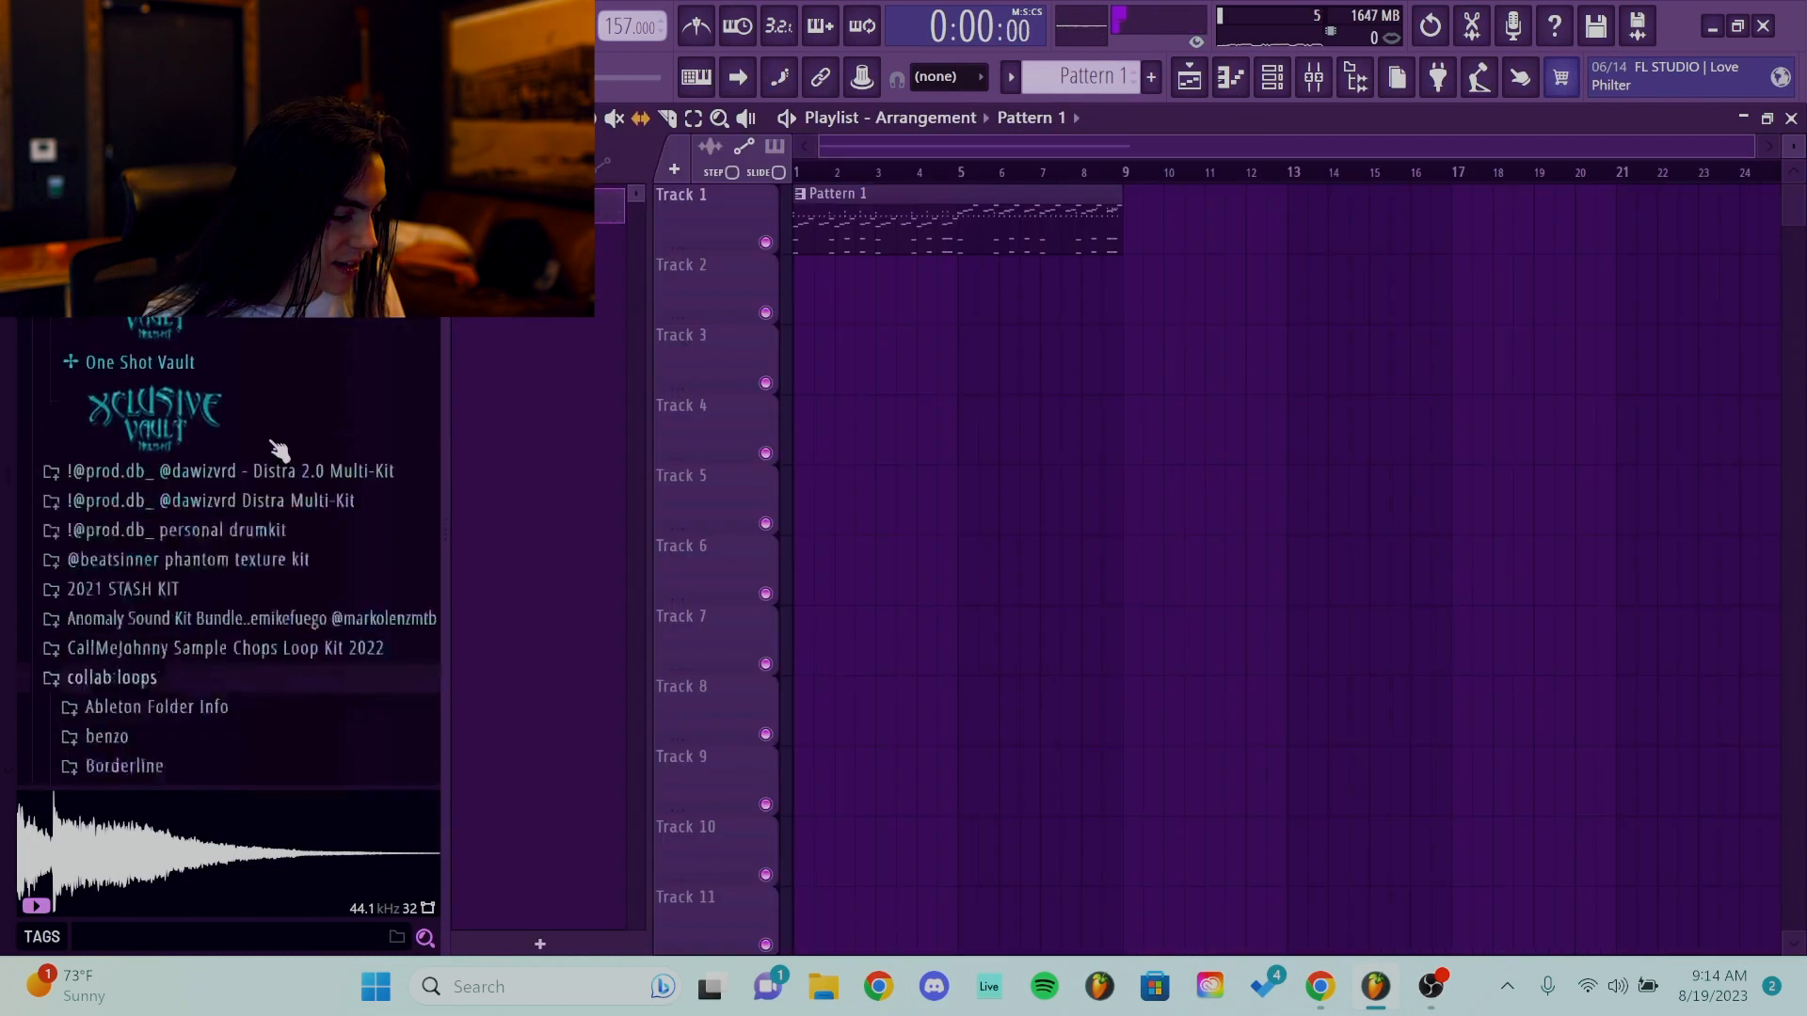
{"action": "scroll", "coordinate": [334, 442], "scroll_direction": "down", "scroll_amount": 5}
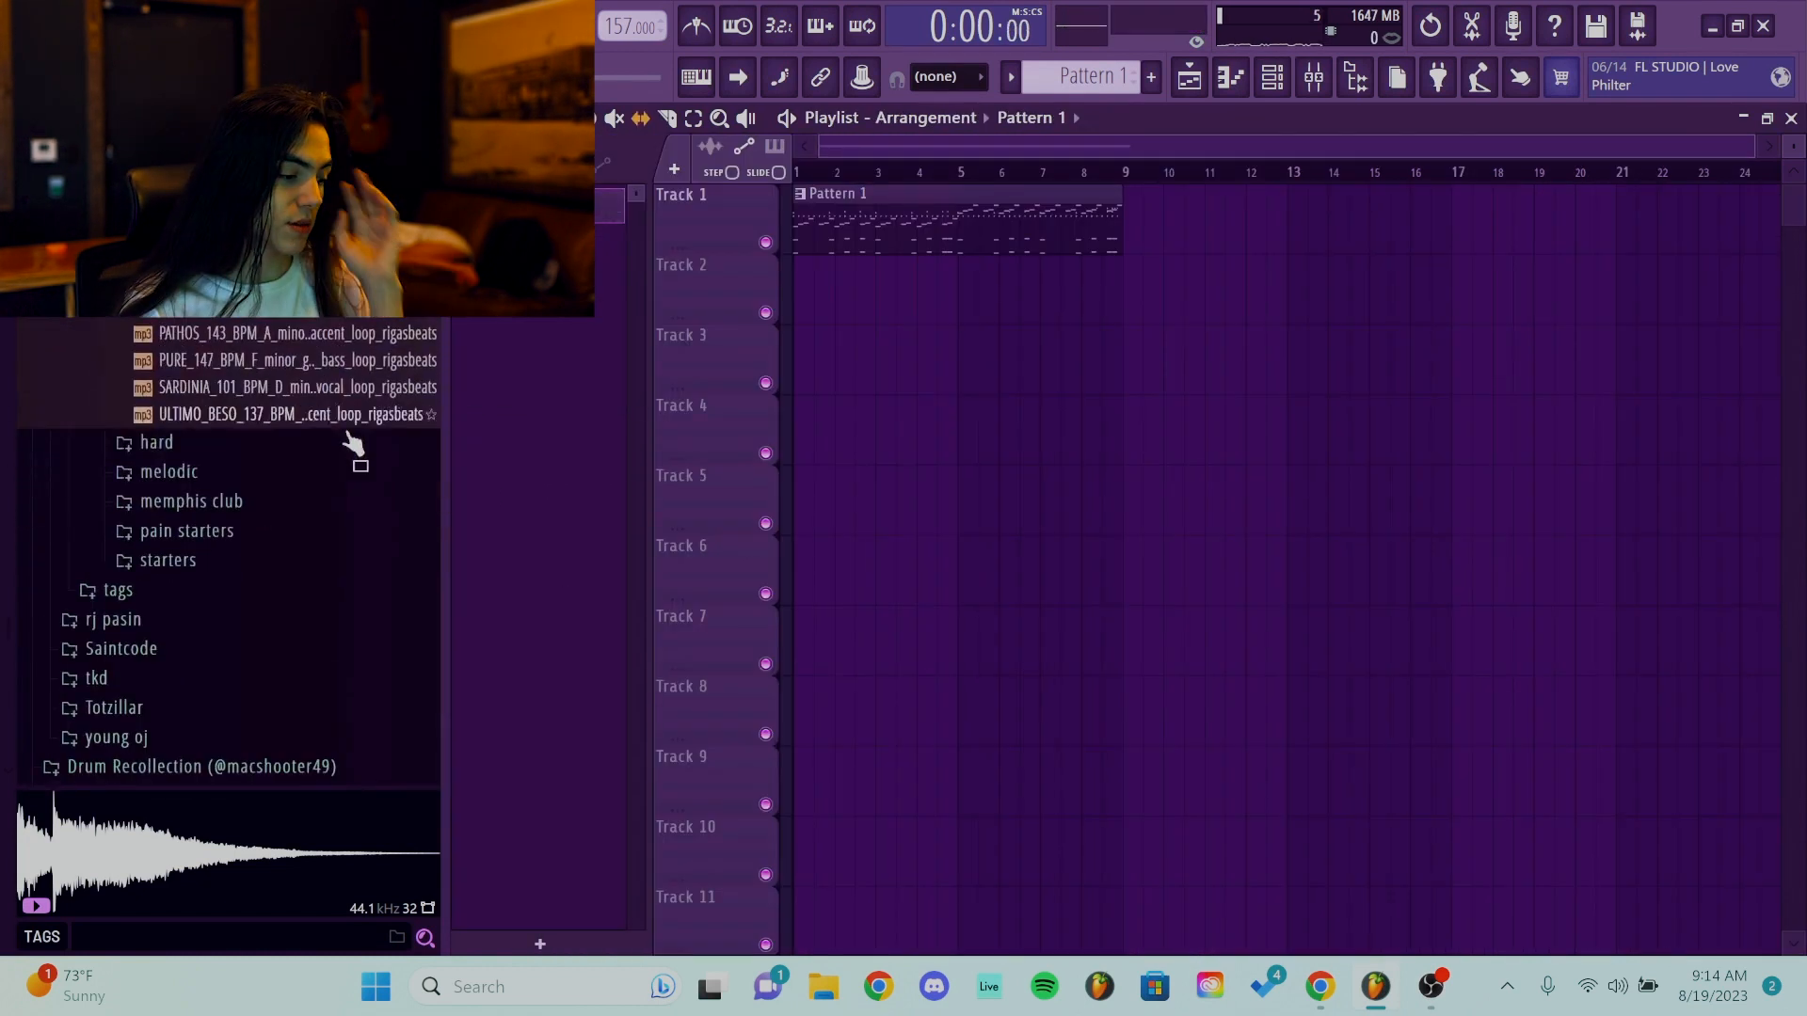
{"action": "scroll", "coordinate": [355, 495], "scroll_direction": "down", "scroll_amount": 3}
{"action": "scroll", "coordinate": [165, 475], "scroll_direction": "down", "scroll_amount": 5}
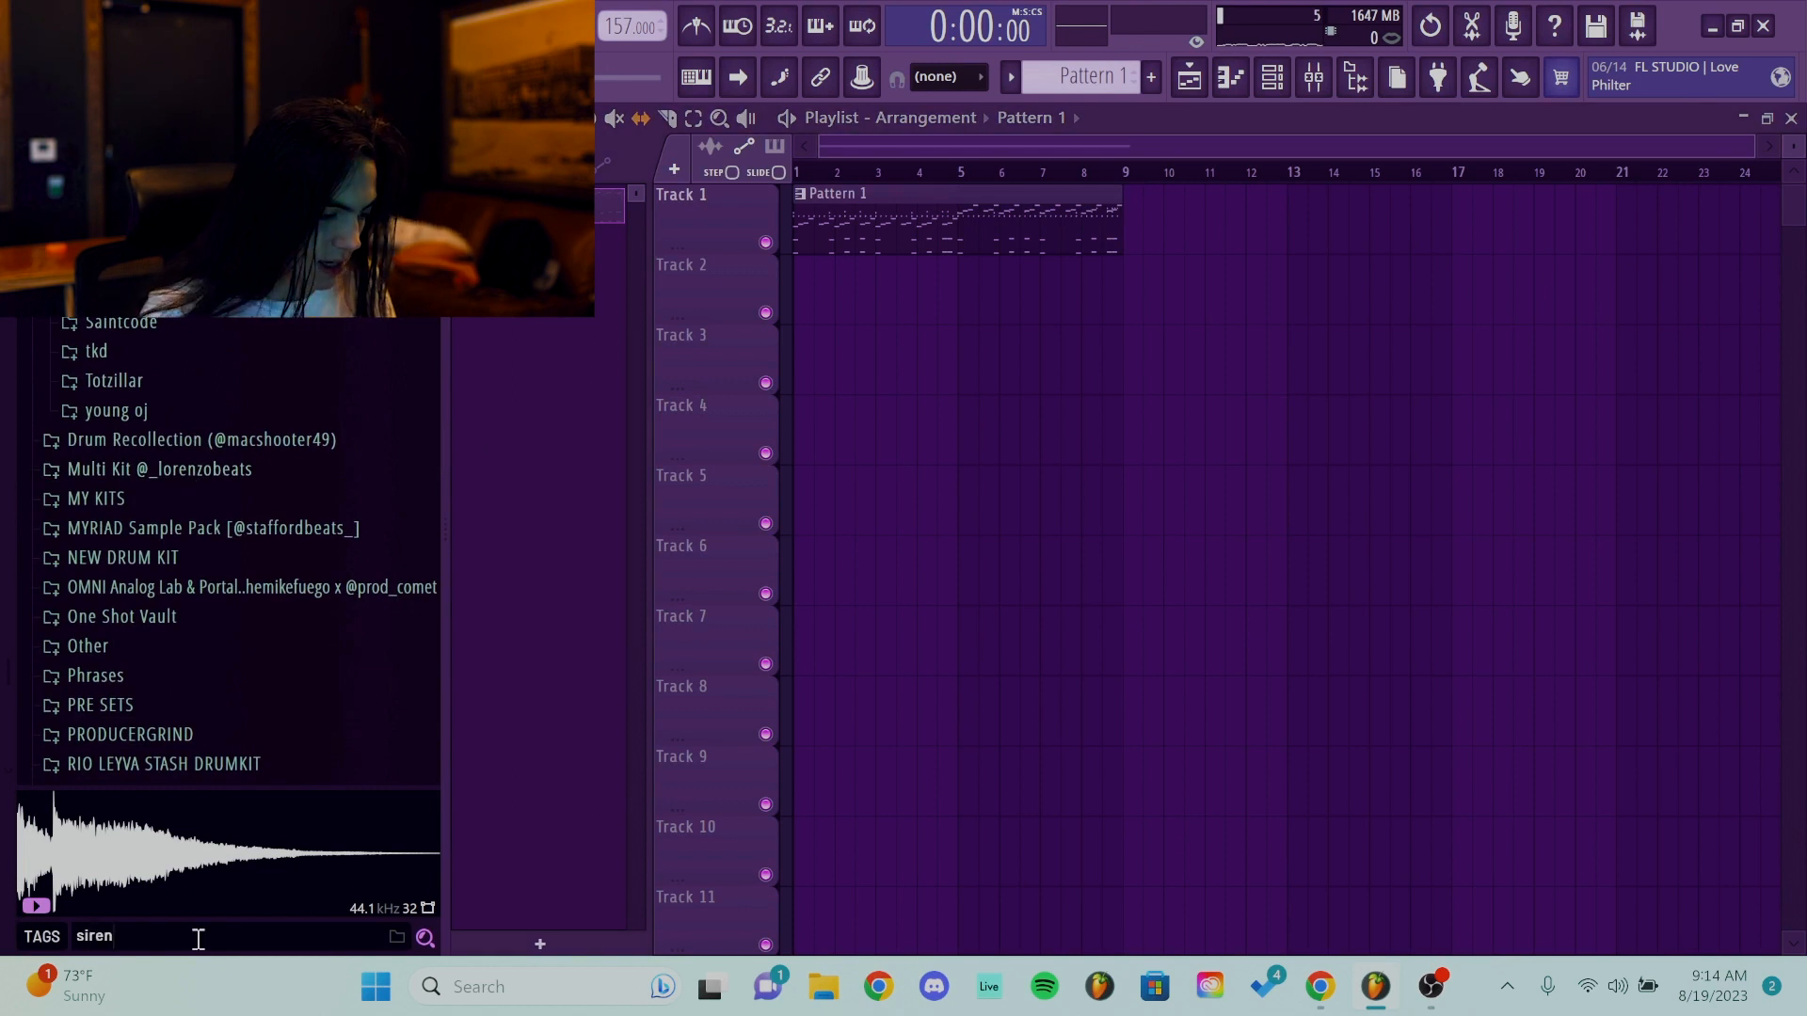
{"action": "key", "text": "Return"}
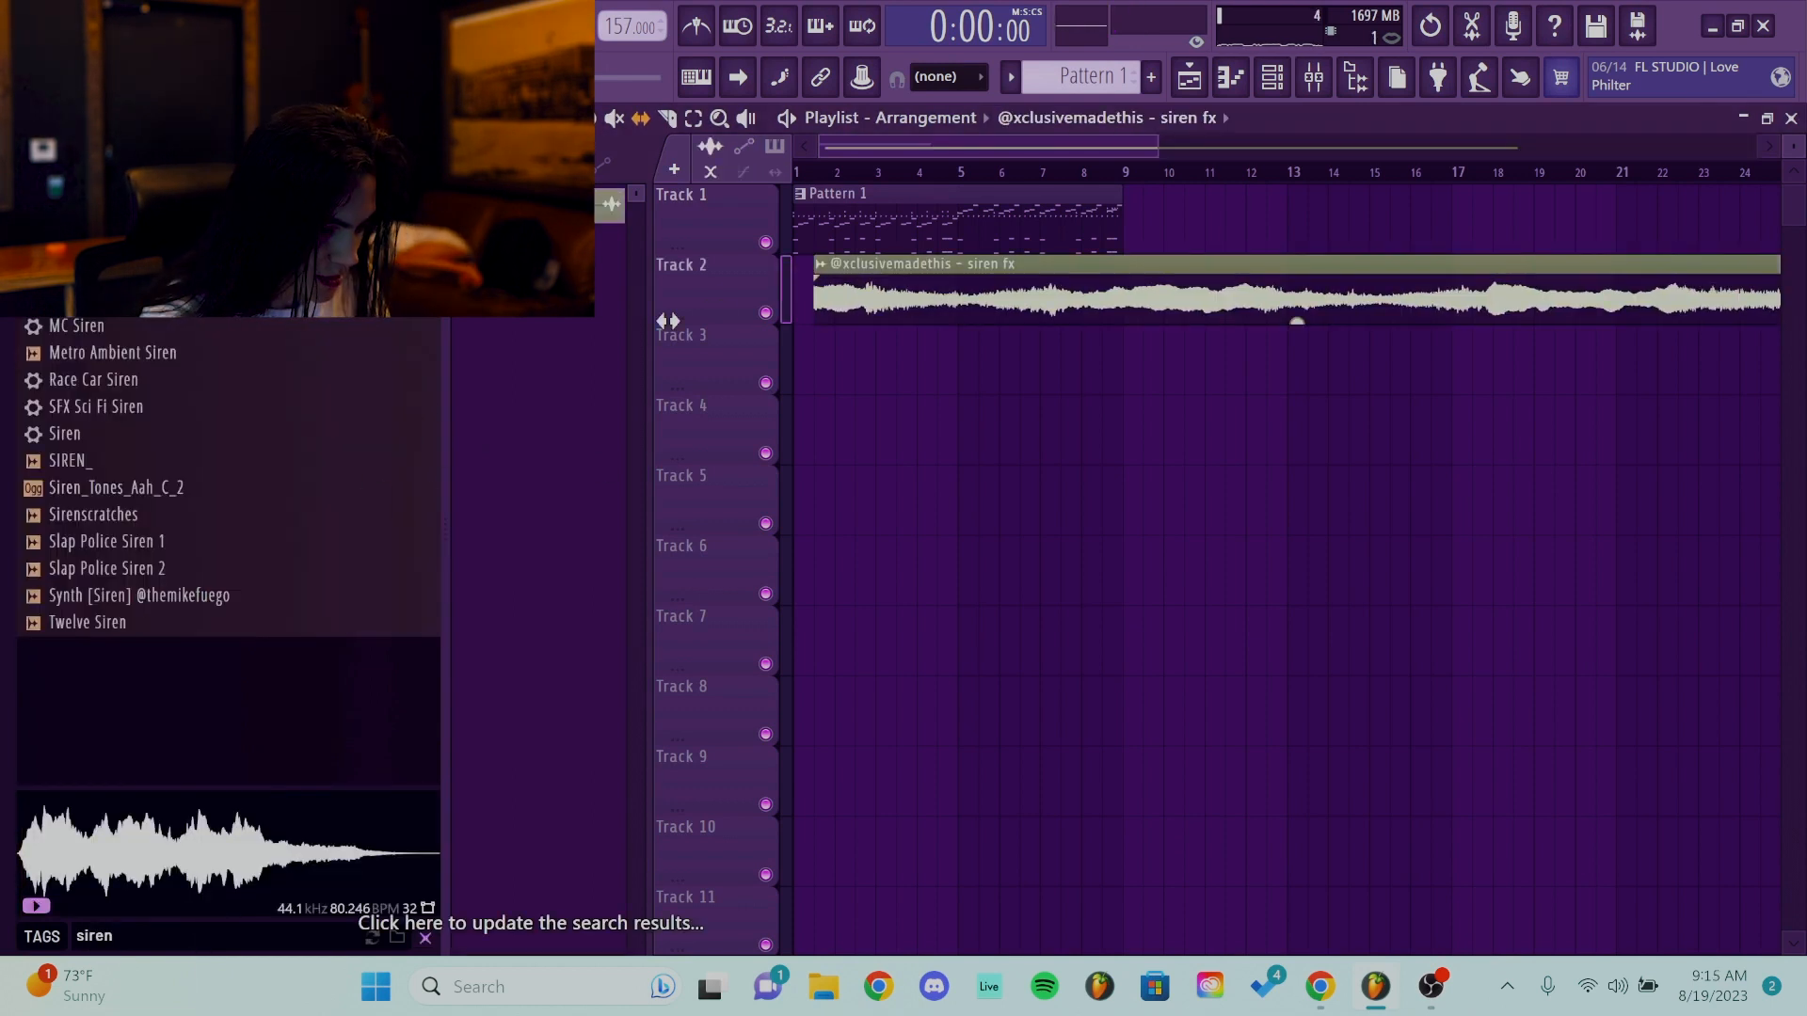
Fit two four-bar siren fx clips on Track 3 from bar 1 through bar 8 and lower them to -14.6 dB.
{"action": "left_click_drag", "start_coordinate": [669, 319], "coordinate": [943, 289]}
{"action": "key", "text": "ctrl+z"}
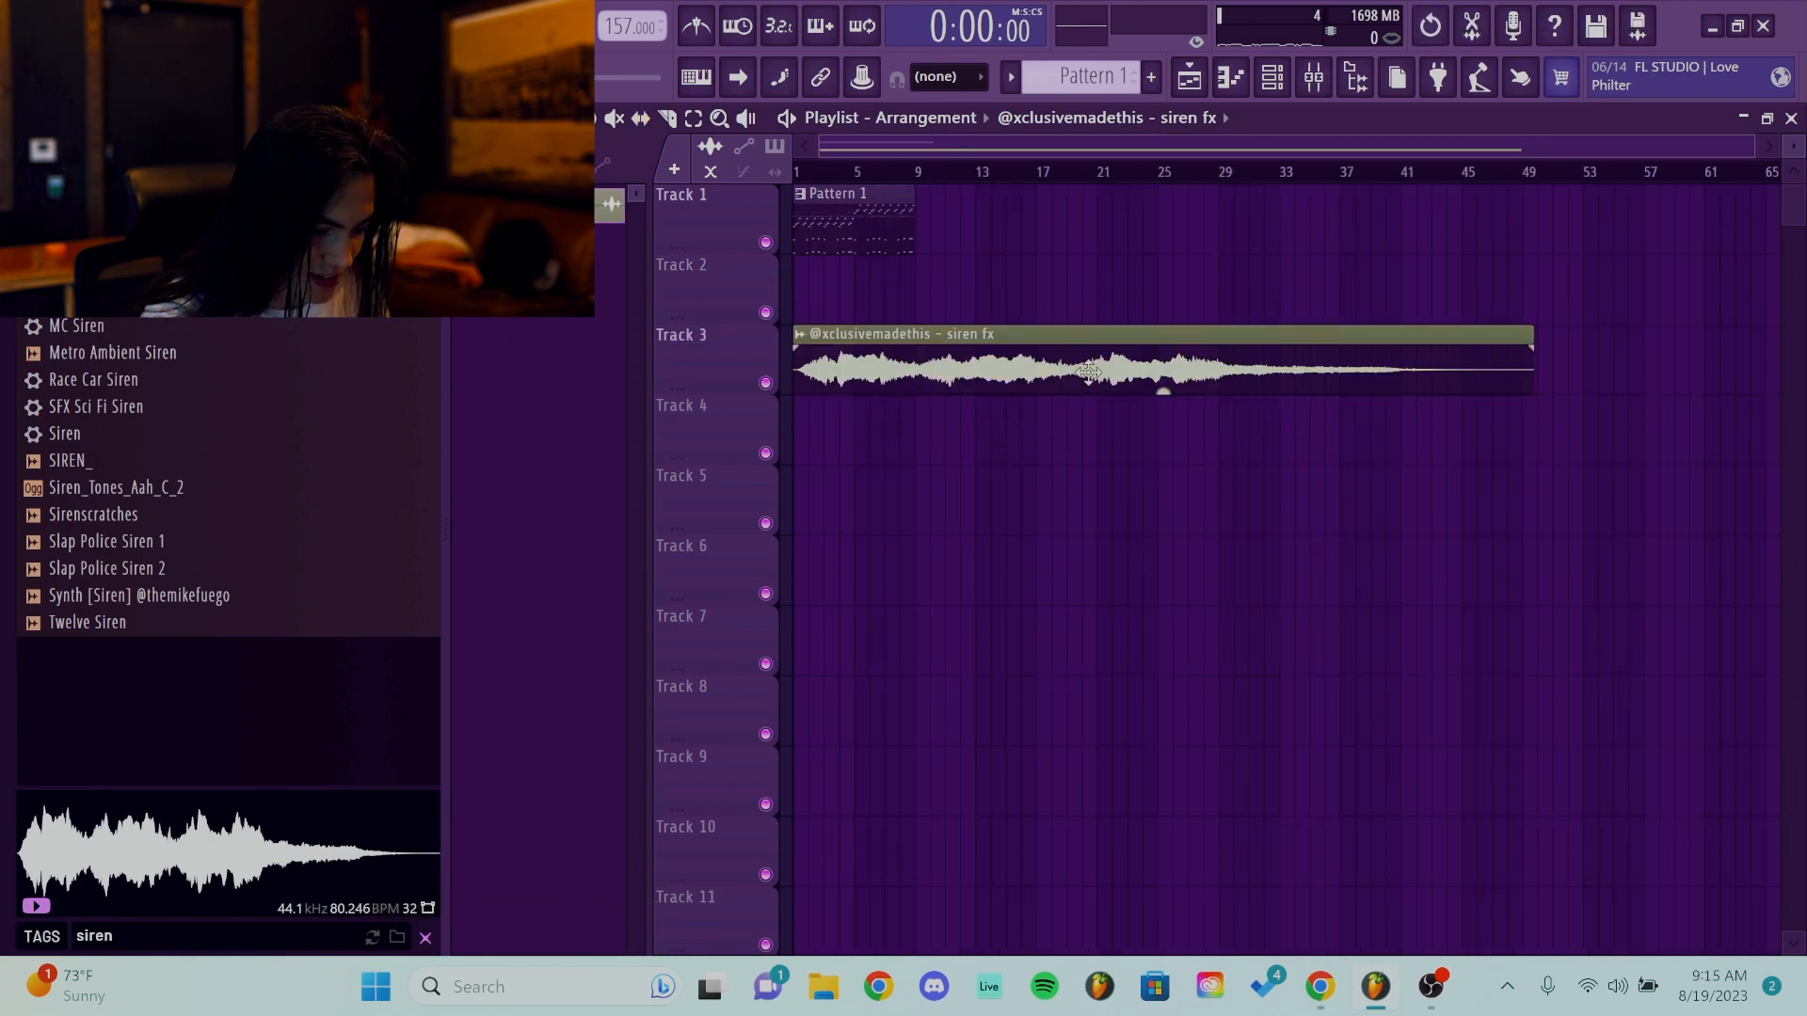
{"action": "left_click_drag", "start_coordinate": [1163, 391], "coordinate": [1163, 414]}
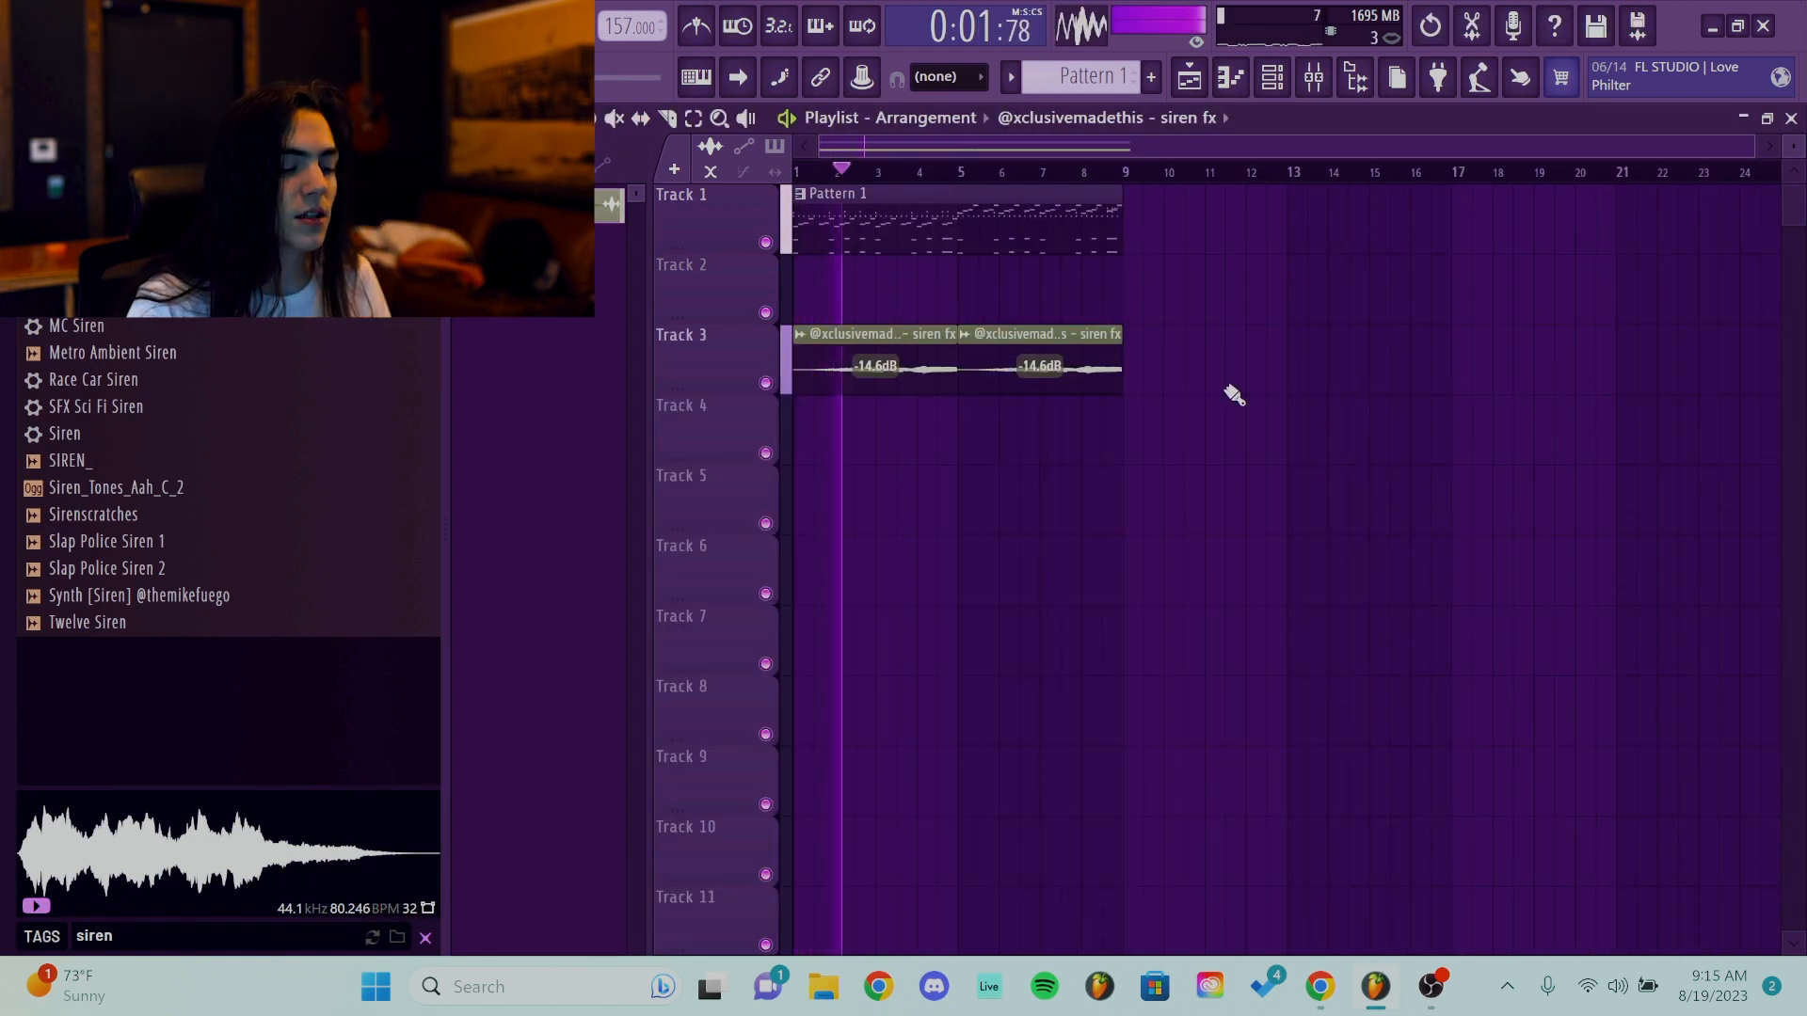
{"action": "left_click", "coordinate": [1233, 396]}
{"action": "right_click", "coordinate": [1232, 438]}
{"action": "right_click", "coordinate": [1234, 410]}
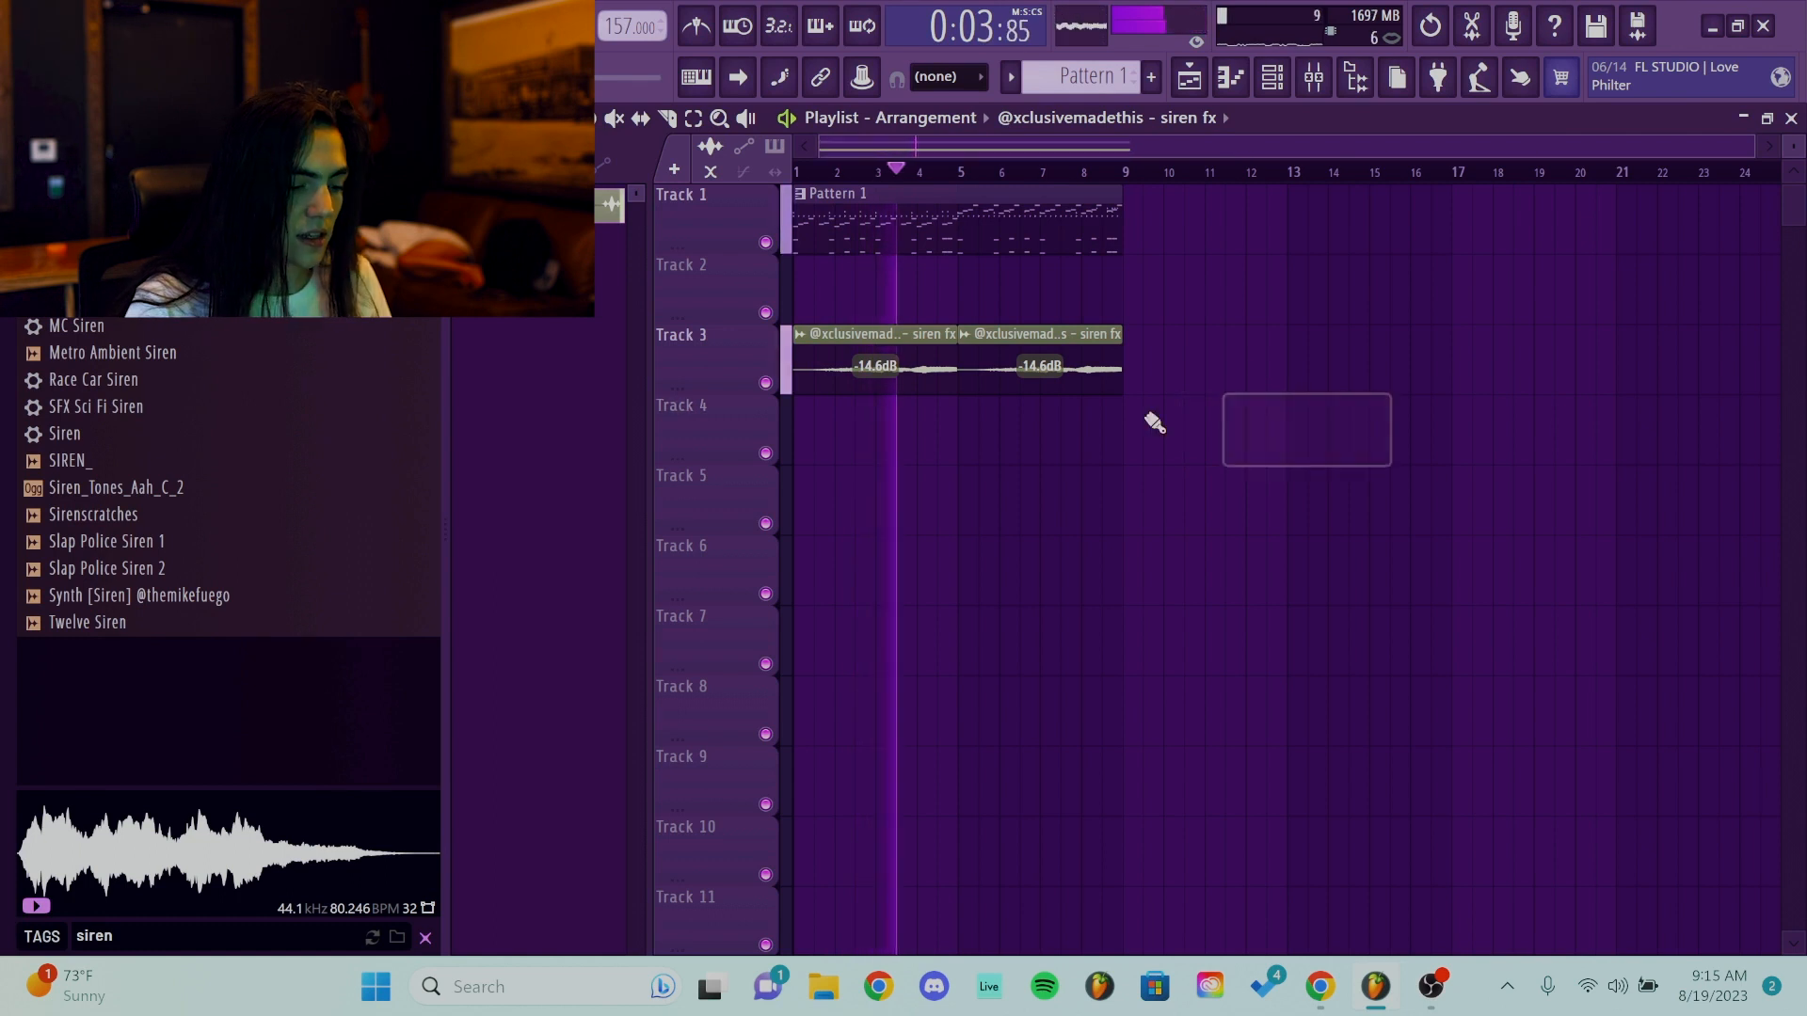
Route the siren fx clip to mixer insert 1 and load EchoBoy in its first effect slot.
{"action": "double_click", "coordinate": [1040, 356]}
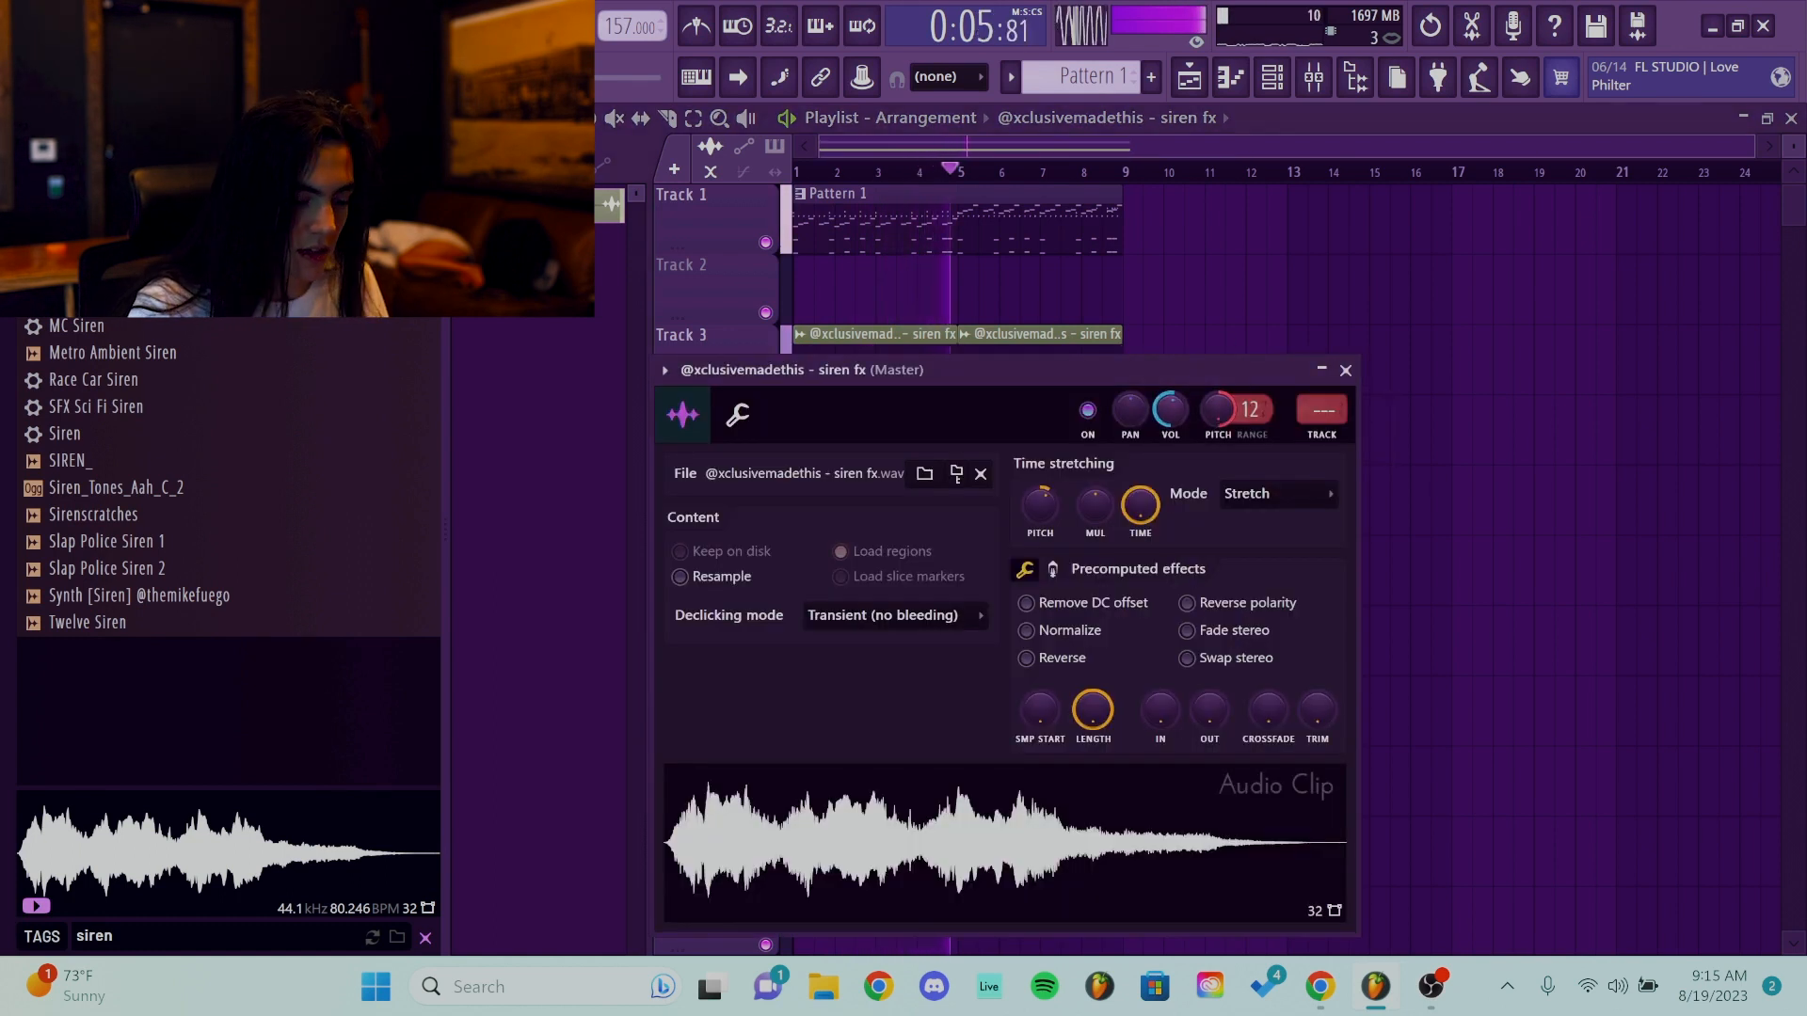
{"action": "left_click_drag", "start_coordinate": [1336, 421], "coordinate": [1340, 352]}
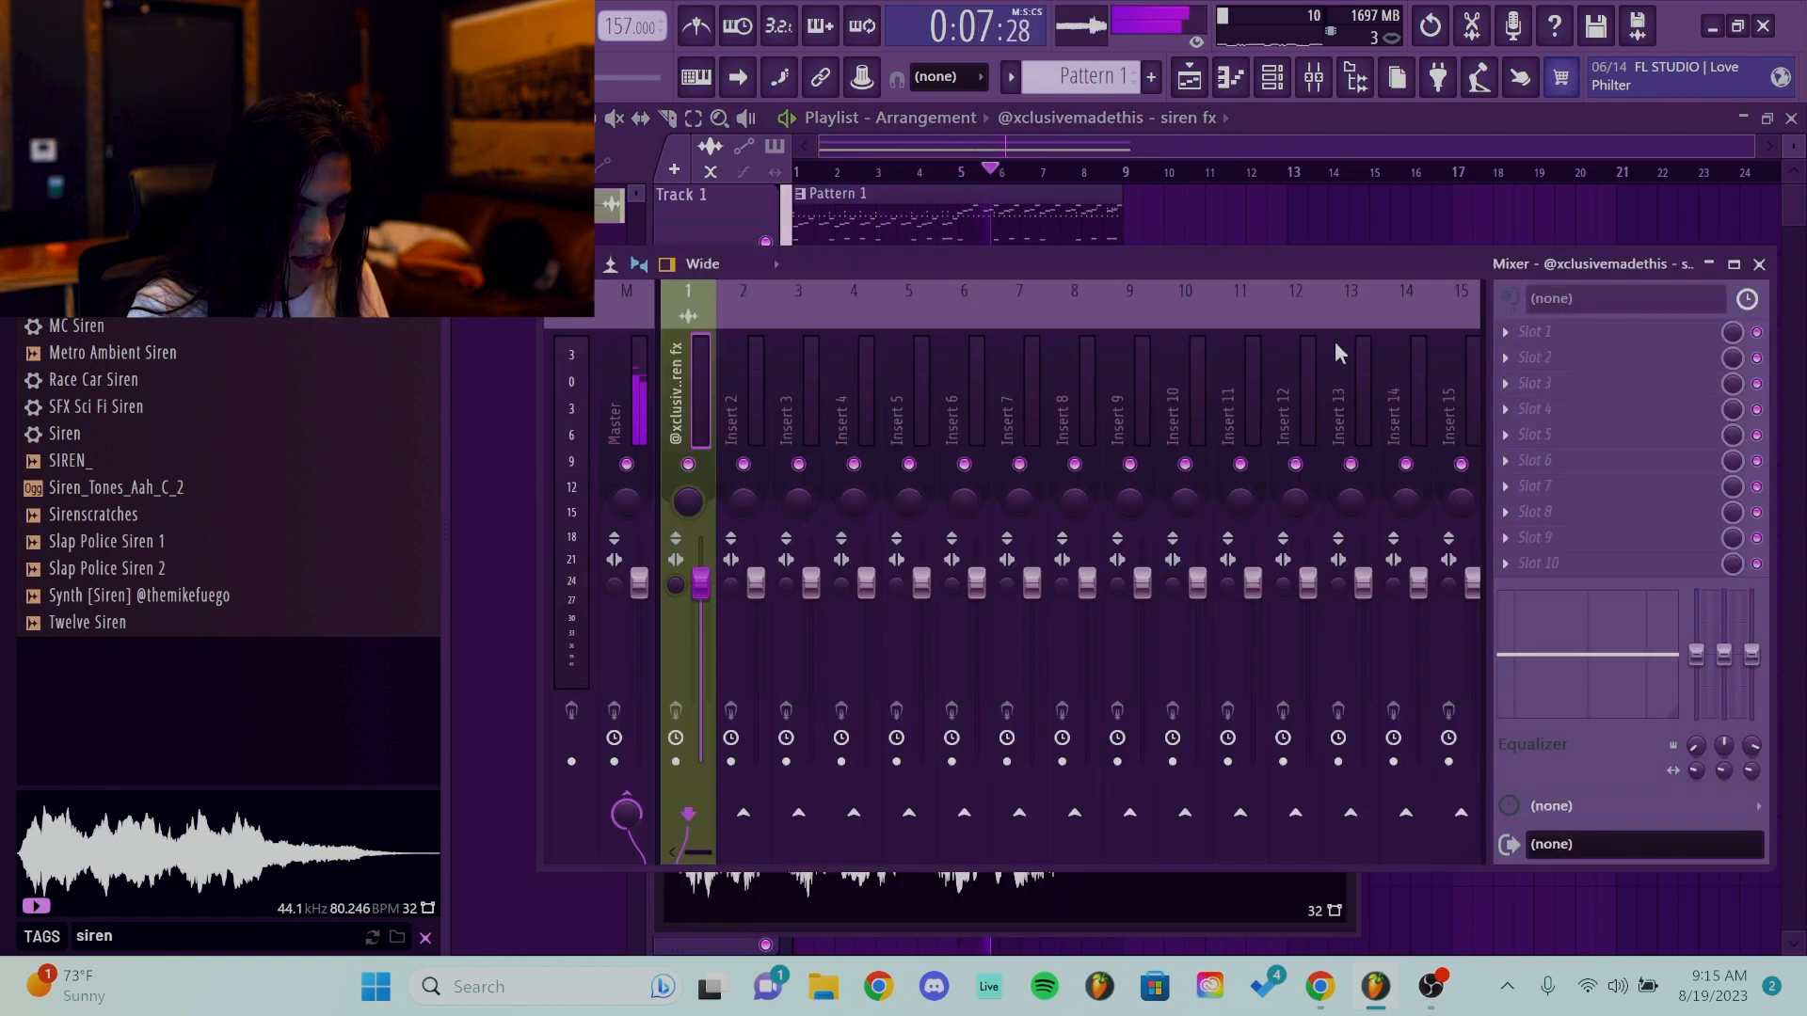
{"action": "left_click", "coordinate": [1562, 341]}
{"action": "left_click", "coordinate": [301, 578]}
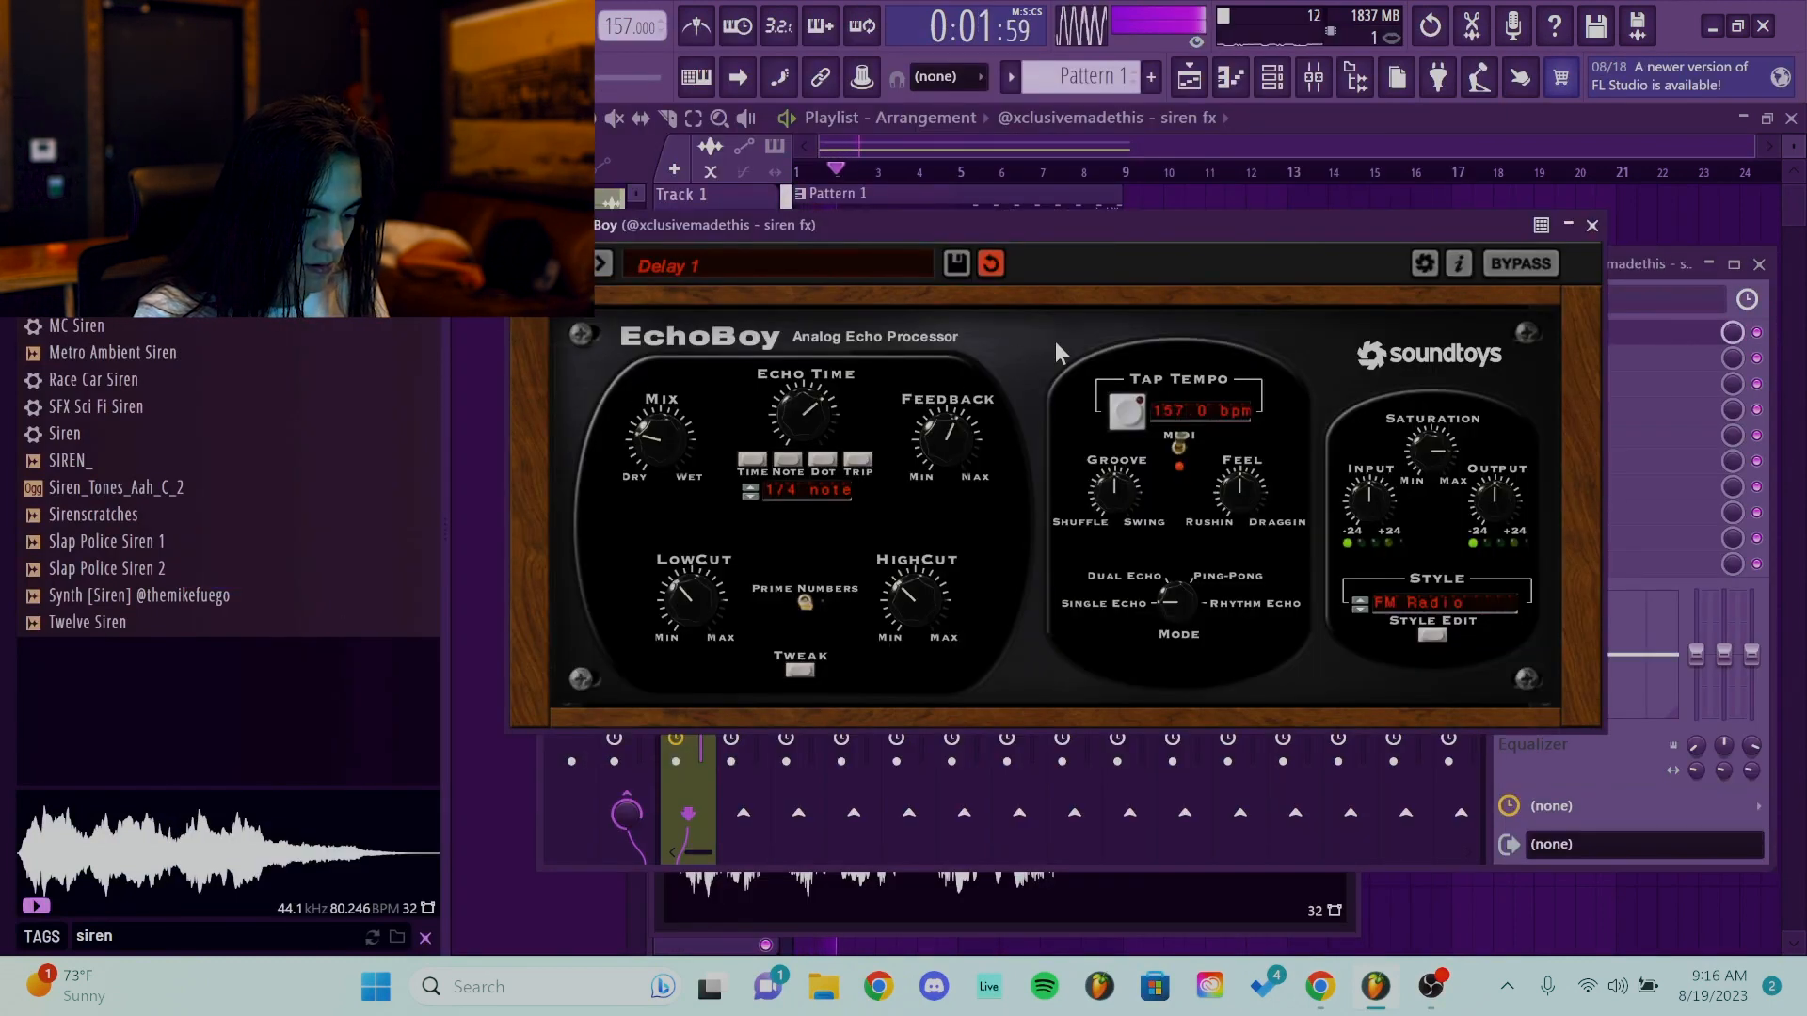
{"action": "left_click", "coordinate": [1664, 346]}
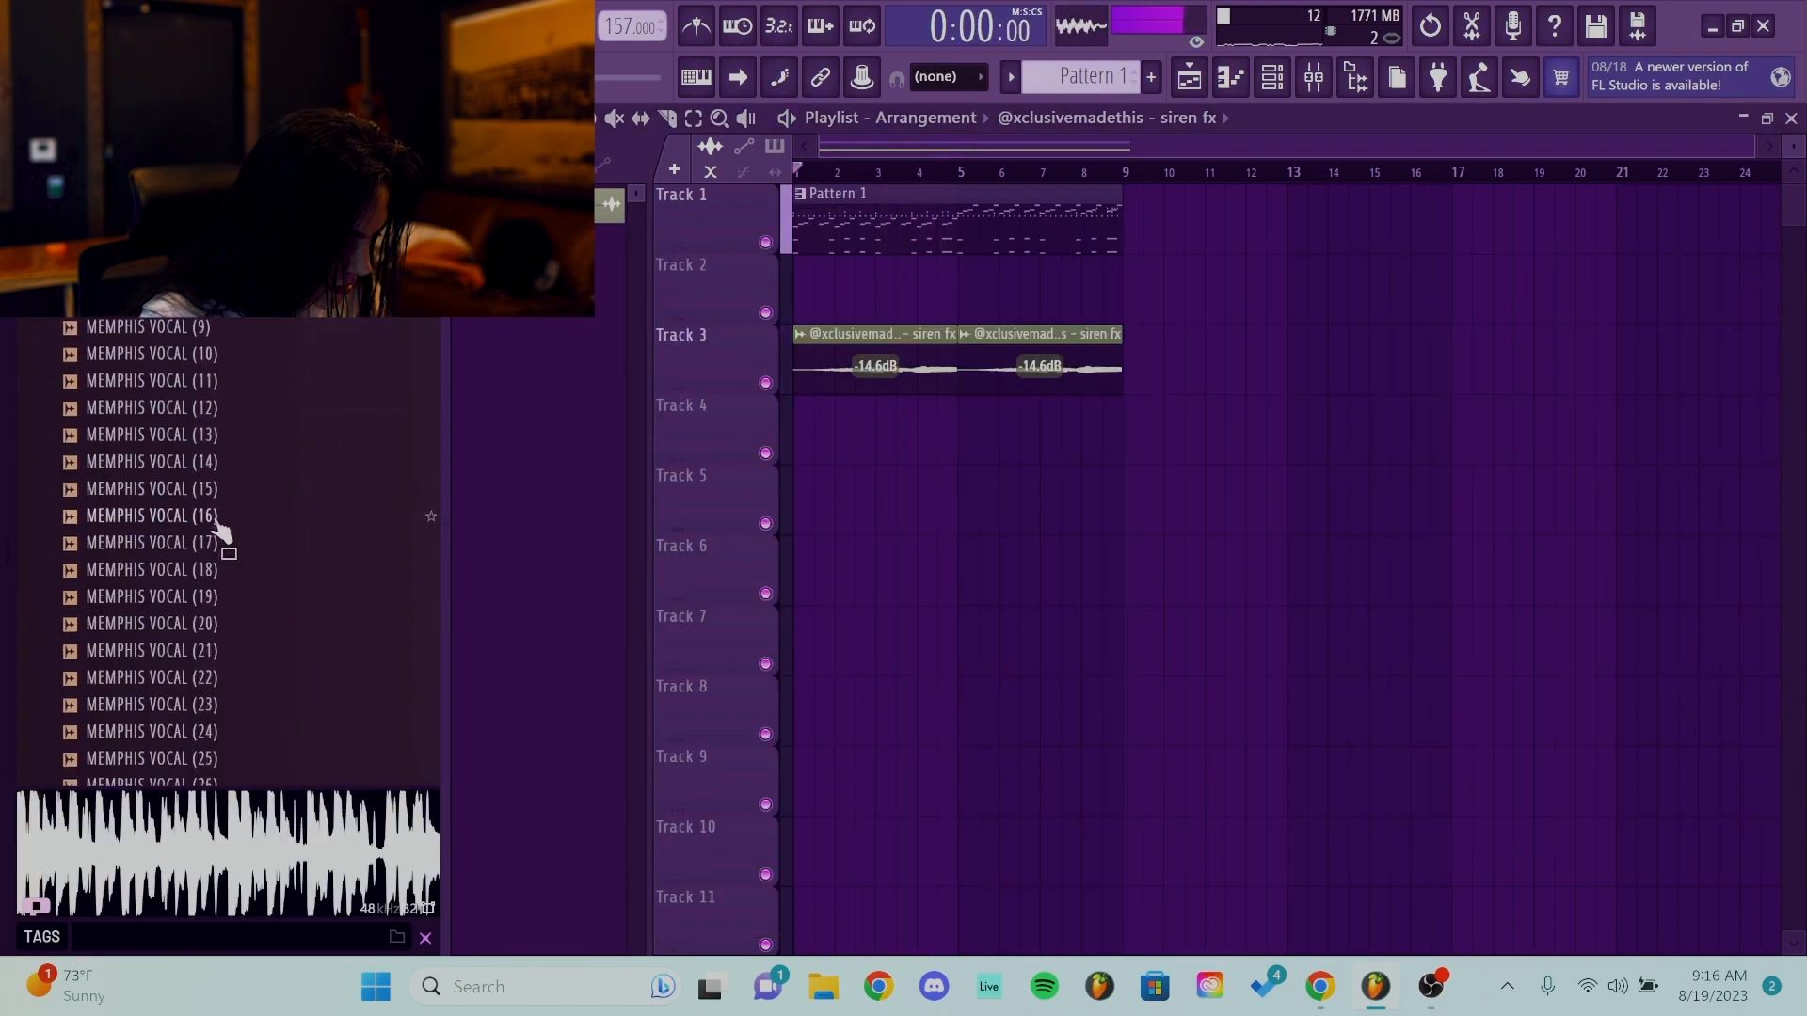
Audition the Memphis vocal samples and add MEMPHIS VOCAL (20) to Track 4 of the playlist.
{"action": "left_click_drag", "start_coordinate": [222, 524], "coordinate": [212, 508]}
{"action": "left_click", "coordinate": [237, 524]}
{"action": "scroll", "coordinate": [231, 431], "scroll_direction": "down", "scroll_amount": 2}
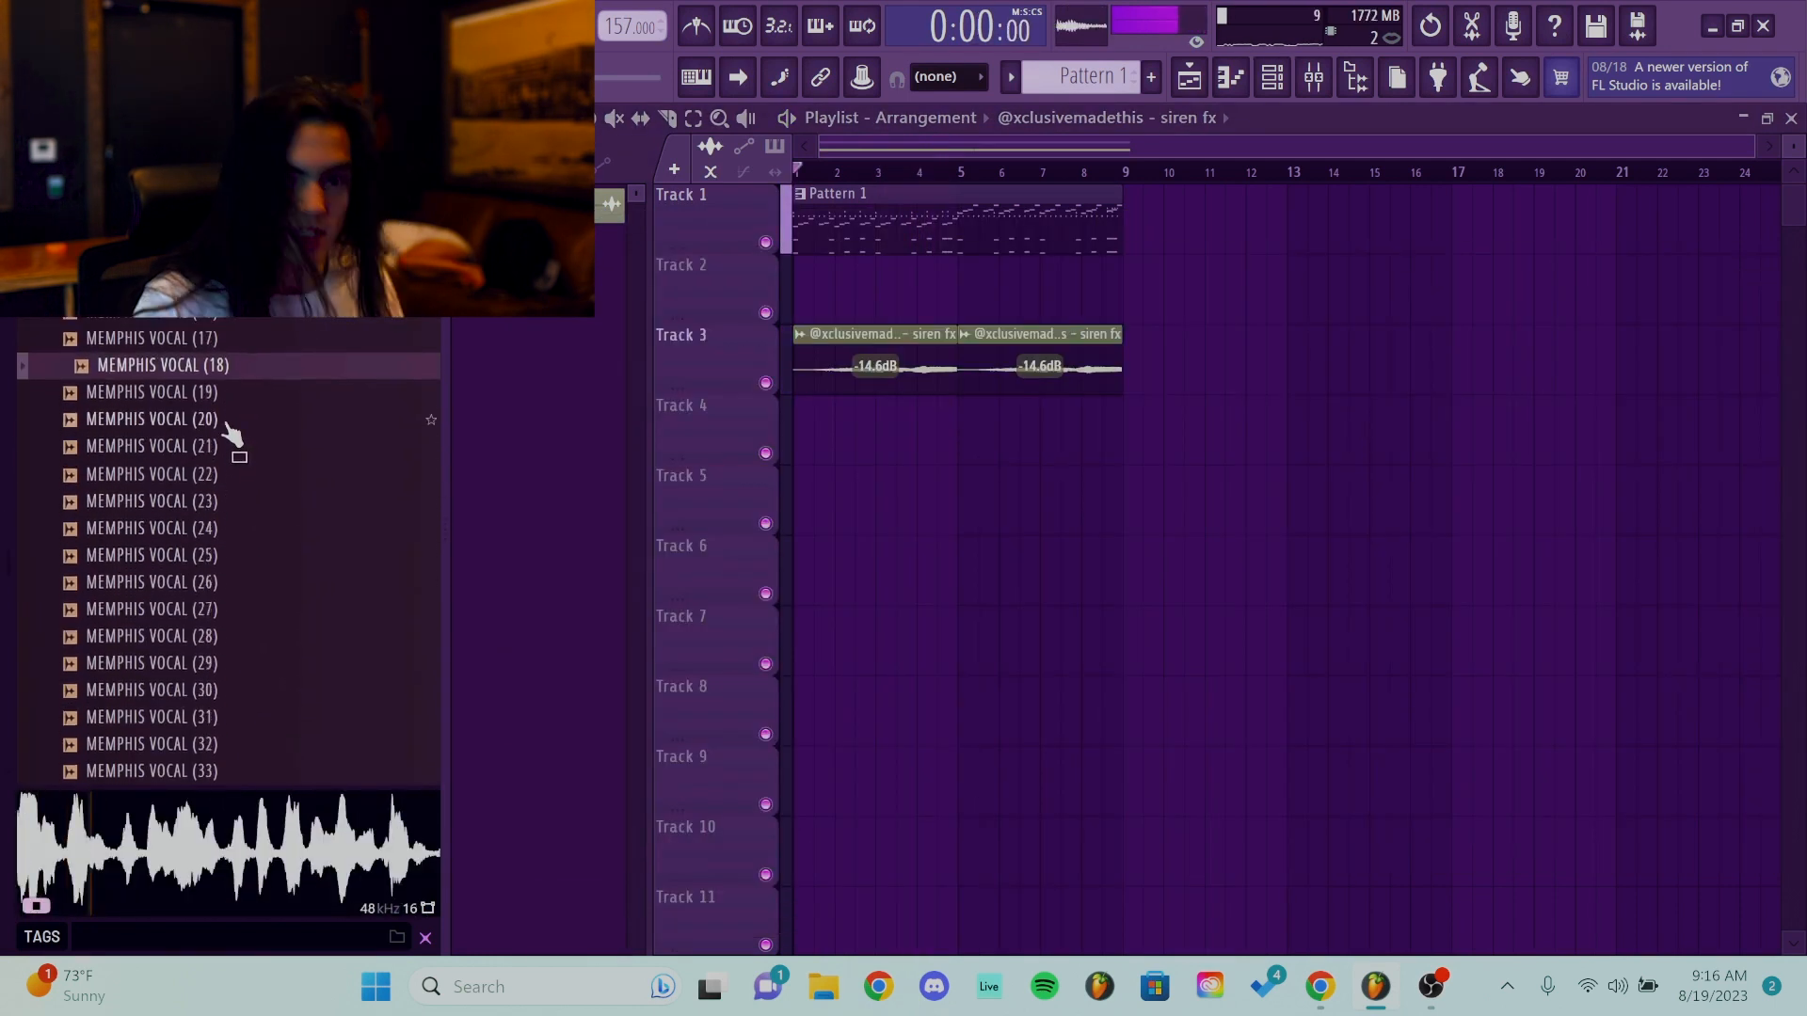
{"action": "left_click", "coordinate": [220, 414]}
{"action": "left_click", "coordinate": [222, 397]}
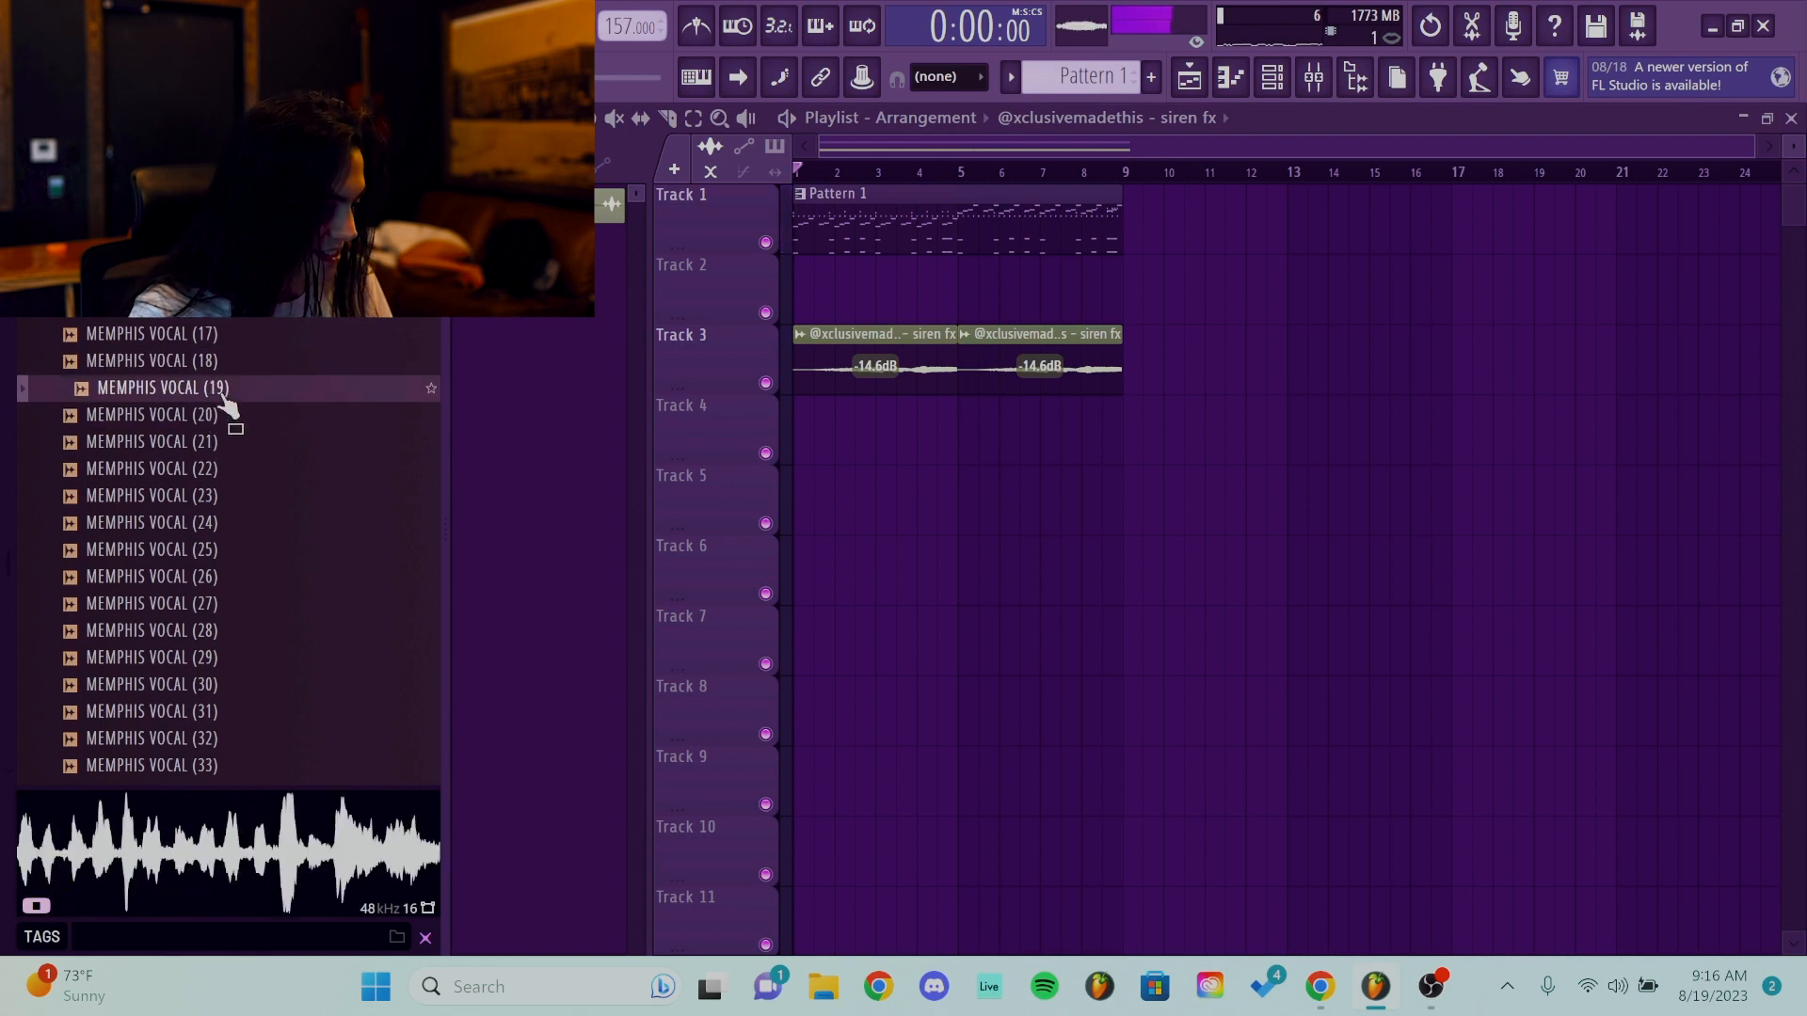
{"action": "key", "text": "space"}
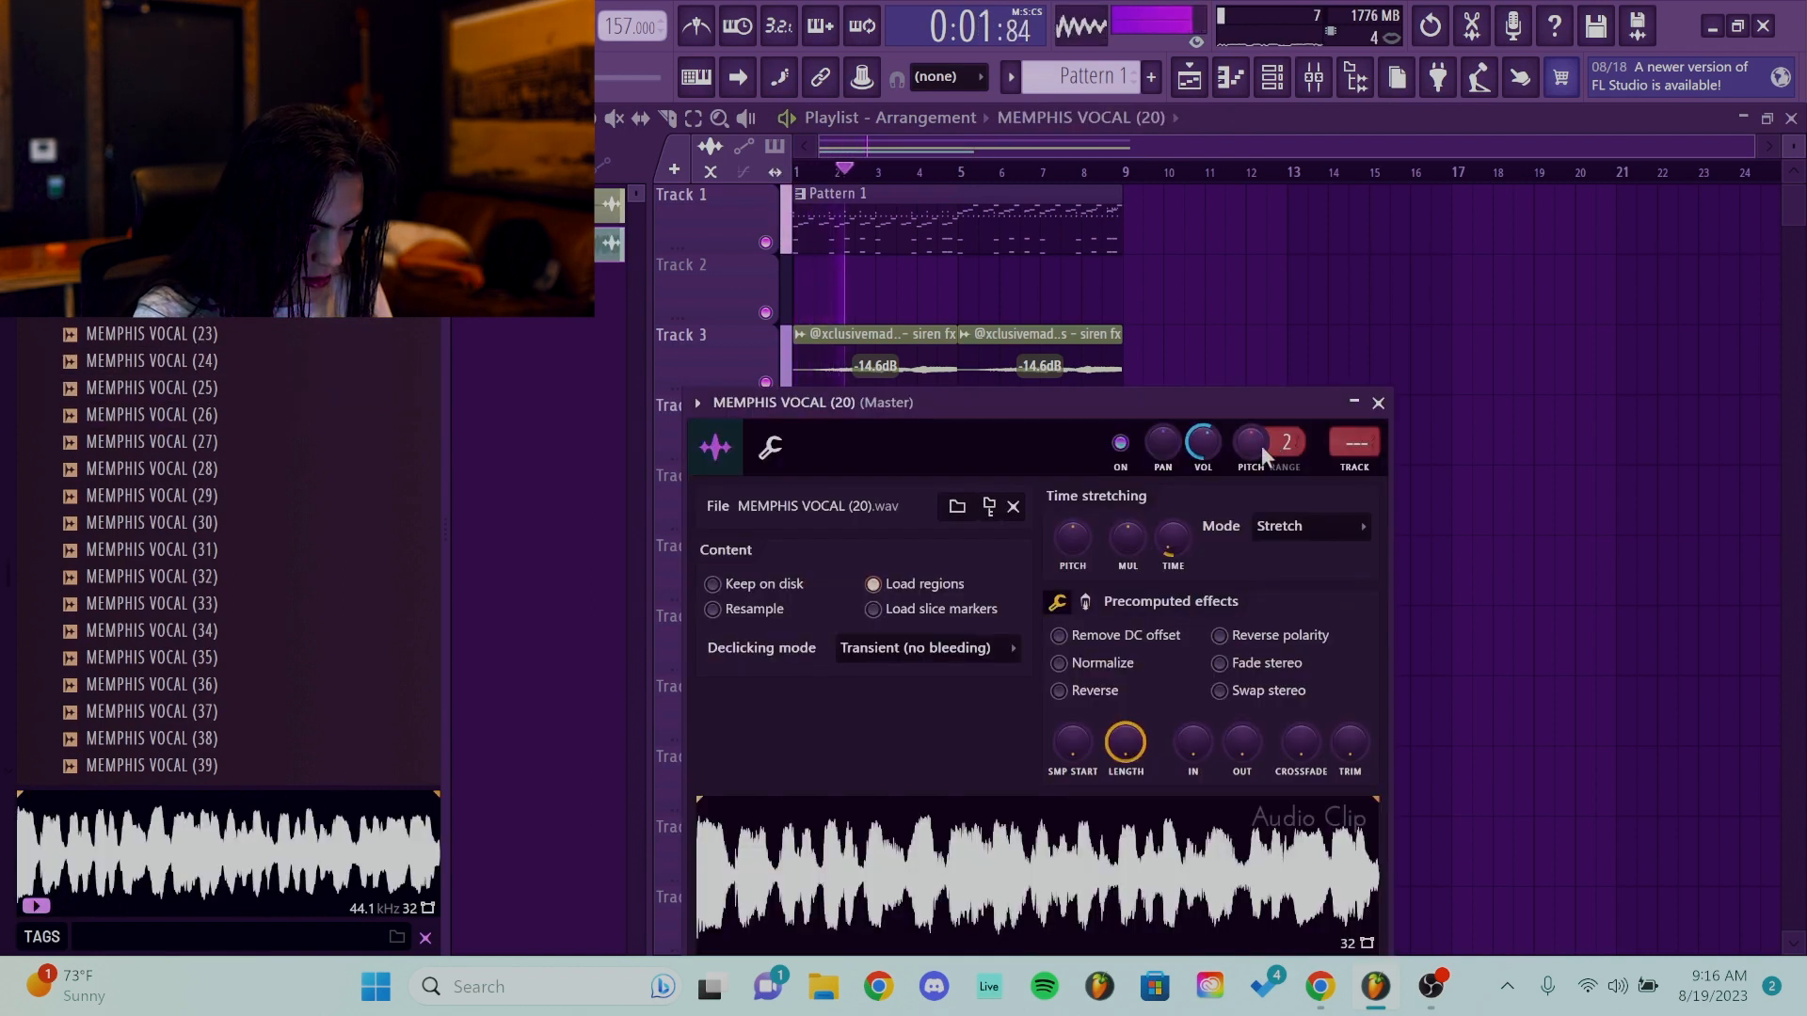
Raise the time-stretching pitch of MEMPHIS VOCAL (20) and check it against the beat.
{"action": "left_click_drag", "start_coordinate": [1084, 541], "coordinate": [1080, 527]}
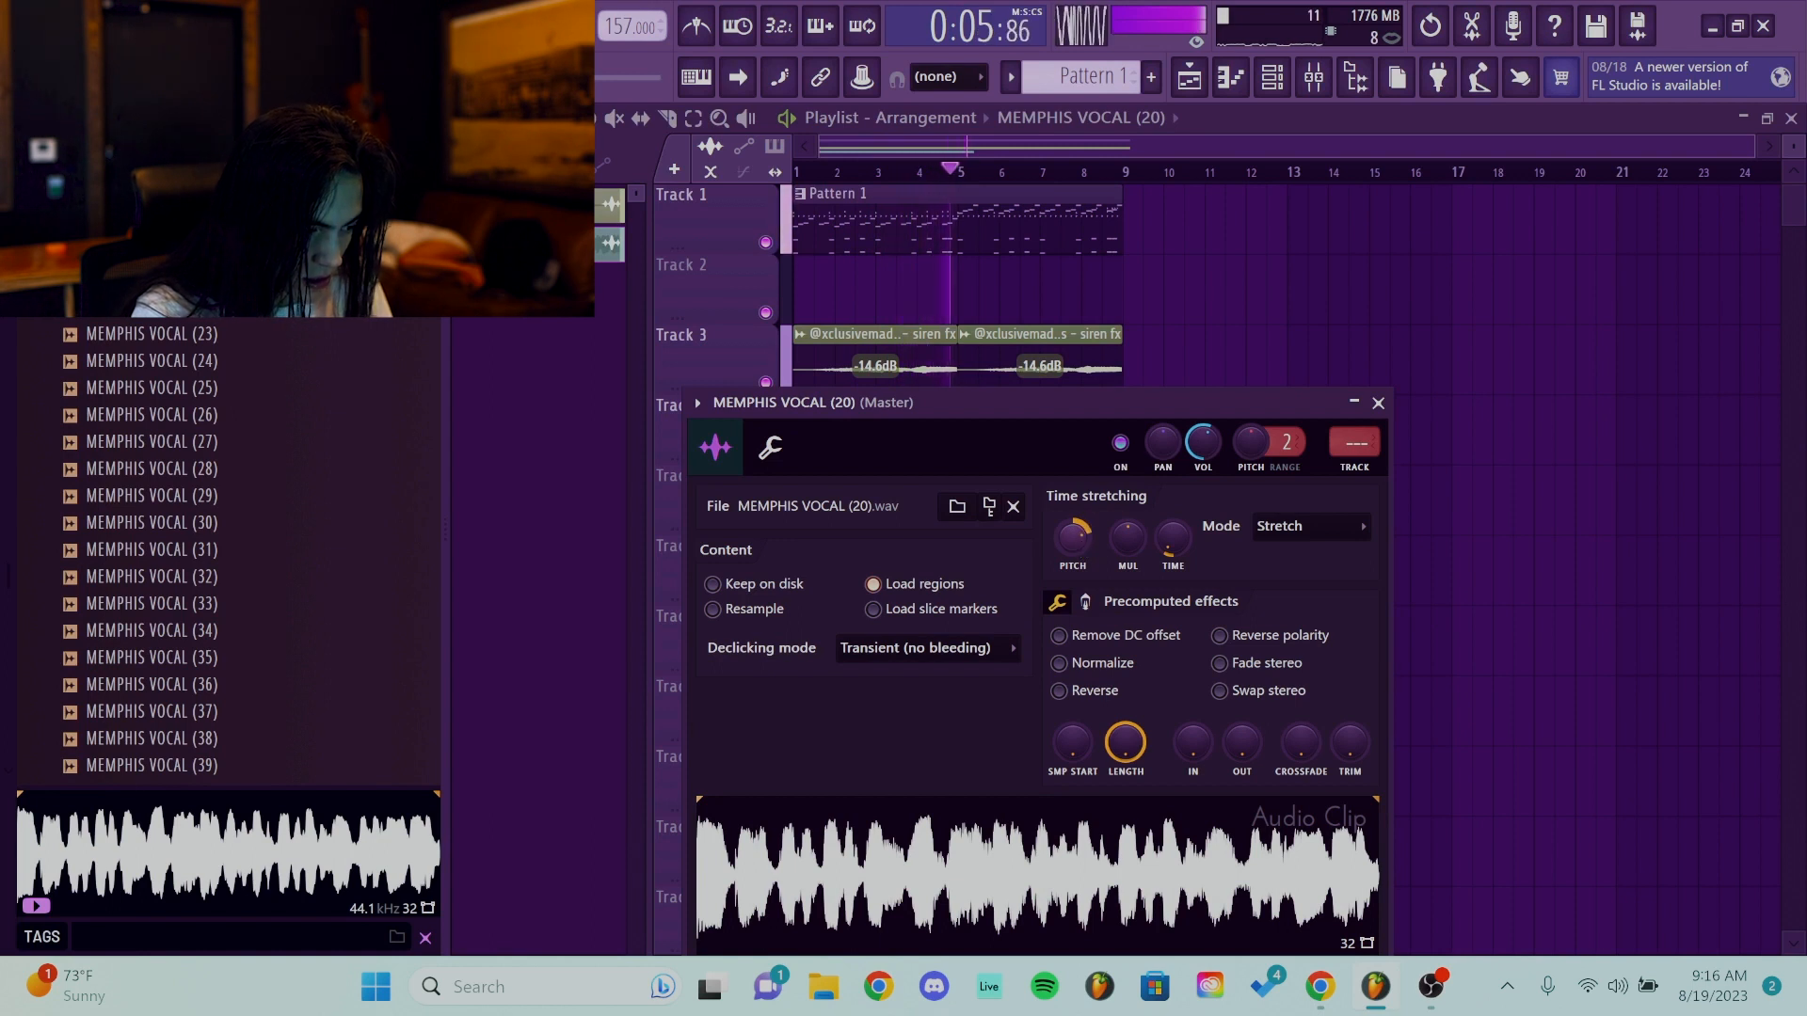
{"action": "key", "text": "space"}
{"action": "key", "text": "space"}
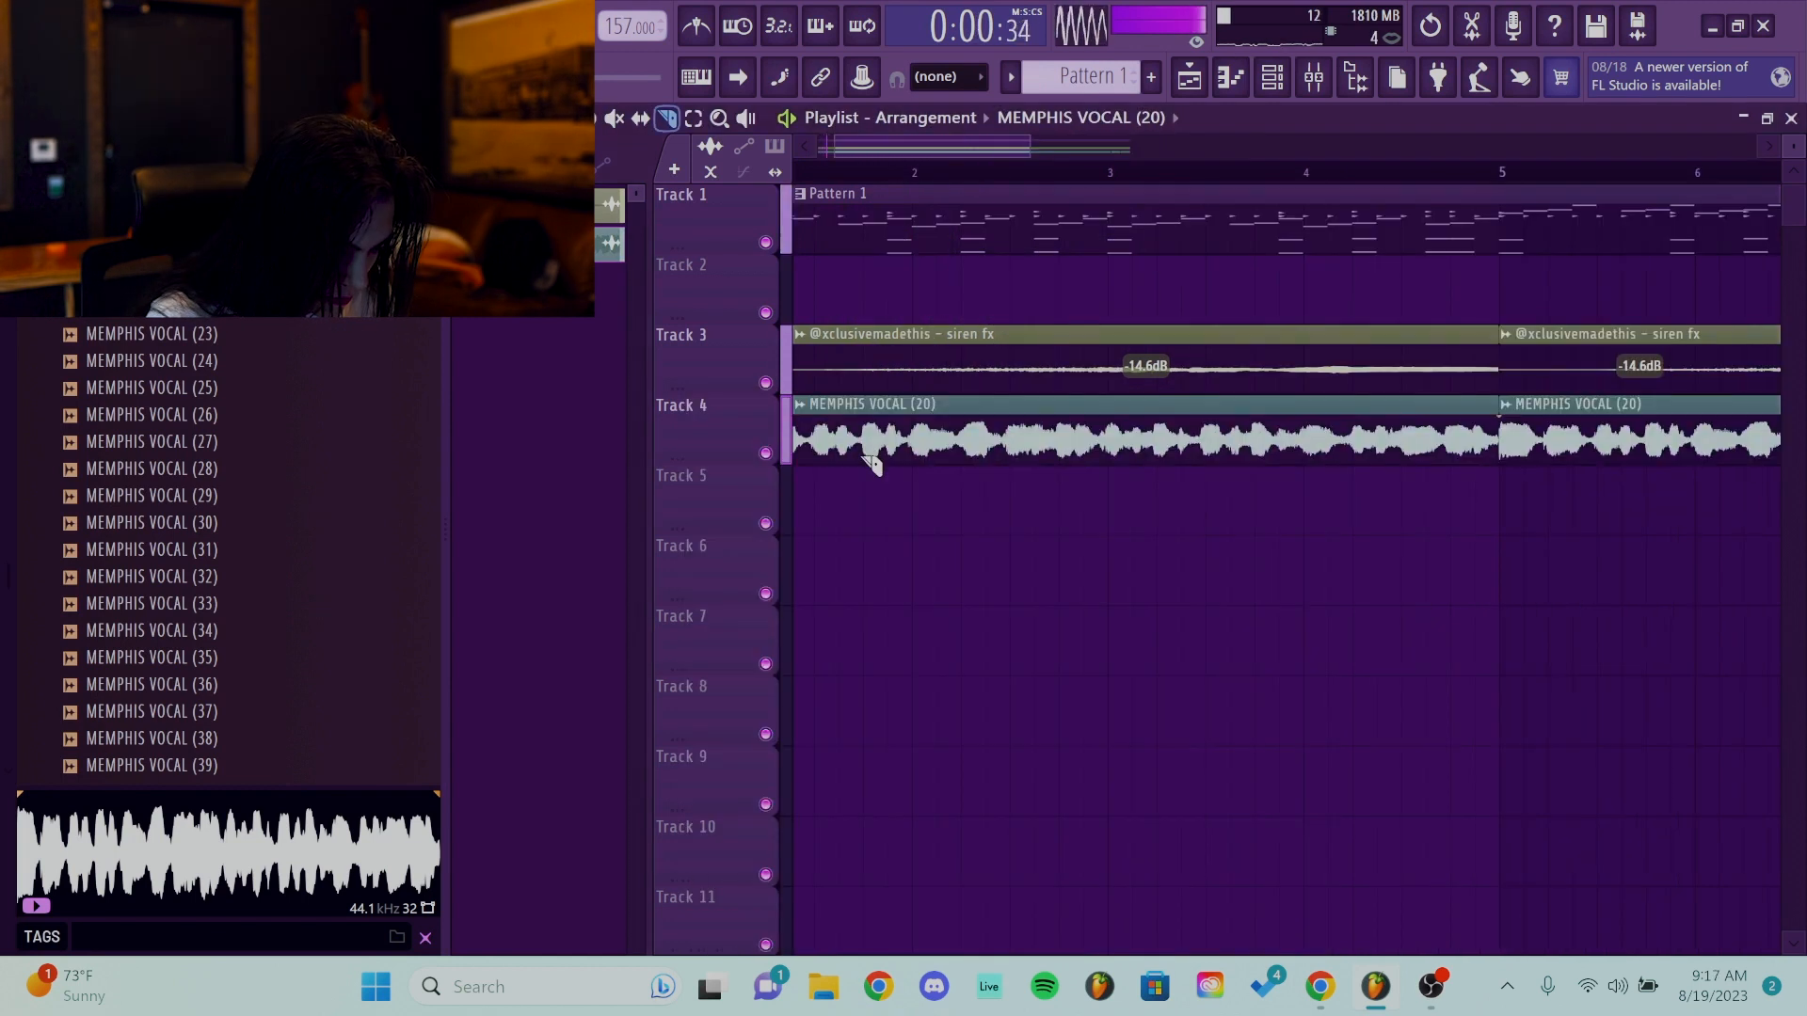
Try slicing the first MEMPHIS VOCAL (20) clip on Track 4 at bar 2 and just after it.
{"action": "scroll", "coordinate": [870, 450], "scroll_direction": "up", "scroll_amount": 3}
{"action": "left_click_drag", "start_coordinate": [926, 414], "coordinate": [926, 447]}
{"action": "key", "text": "space"}
{"action": "key", "text": "space"}
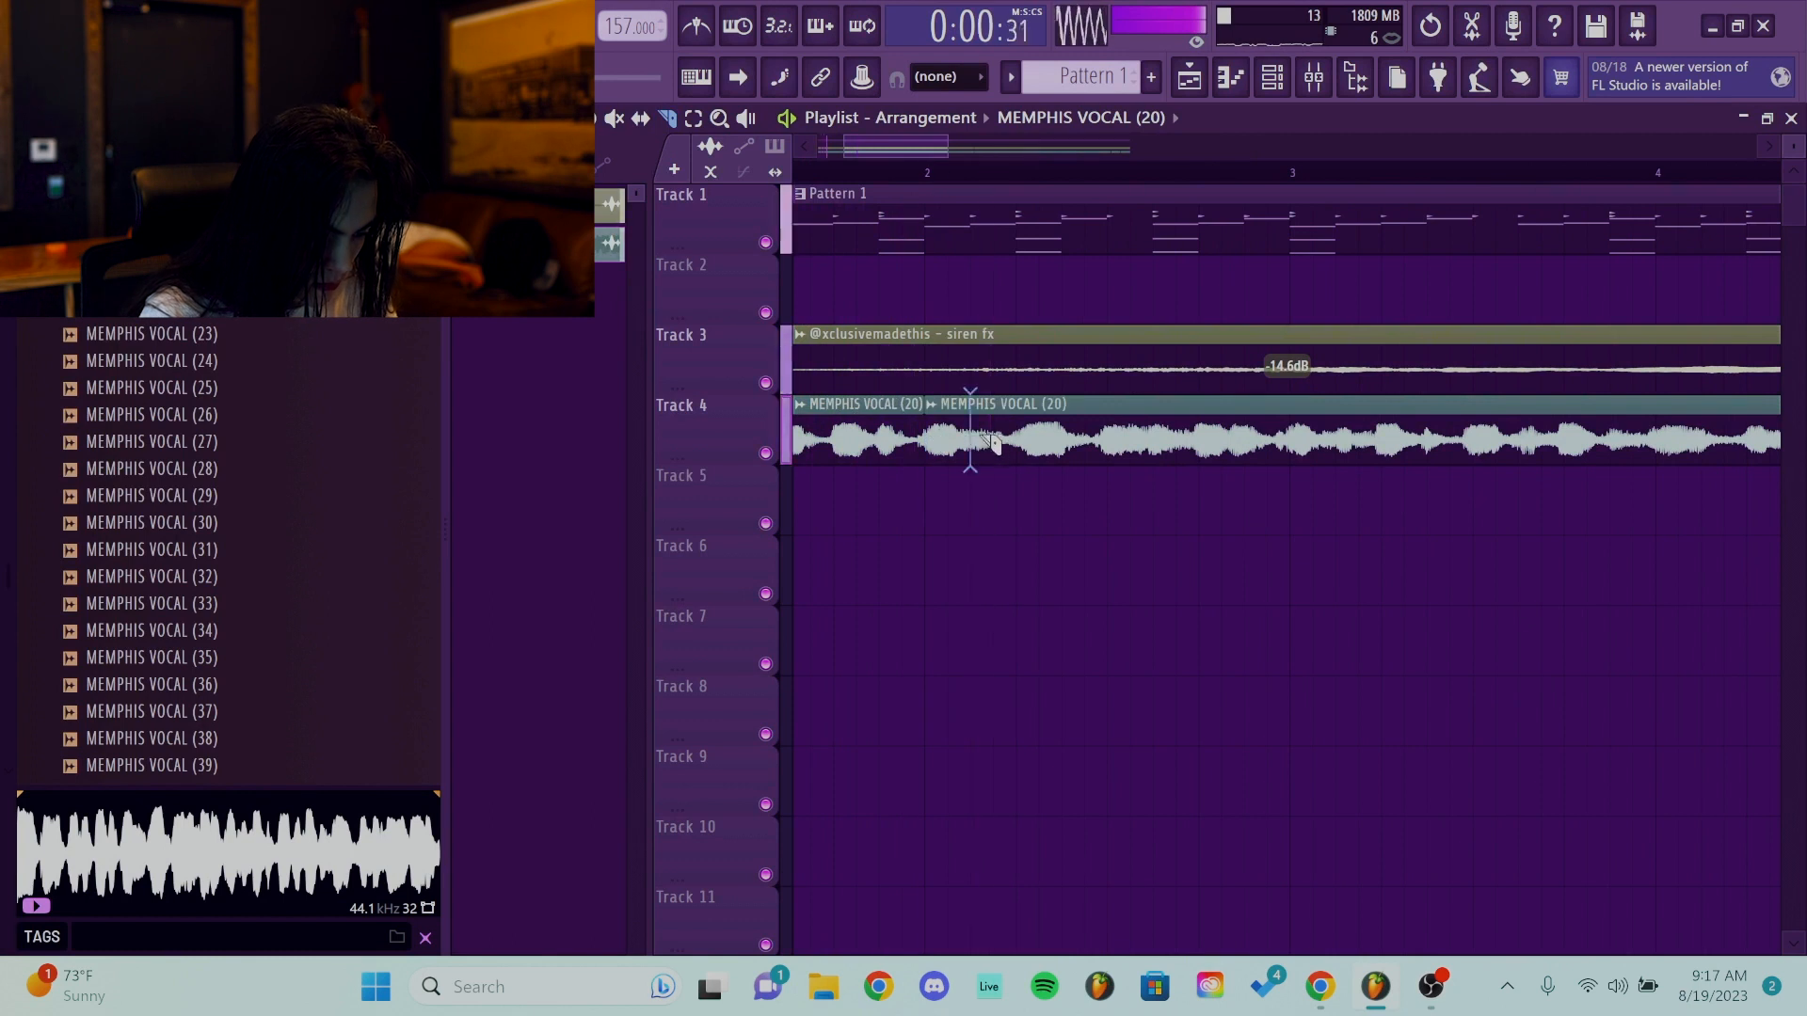
{"action": "left_click", "coordinate": [994, 442]}
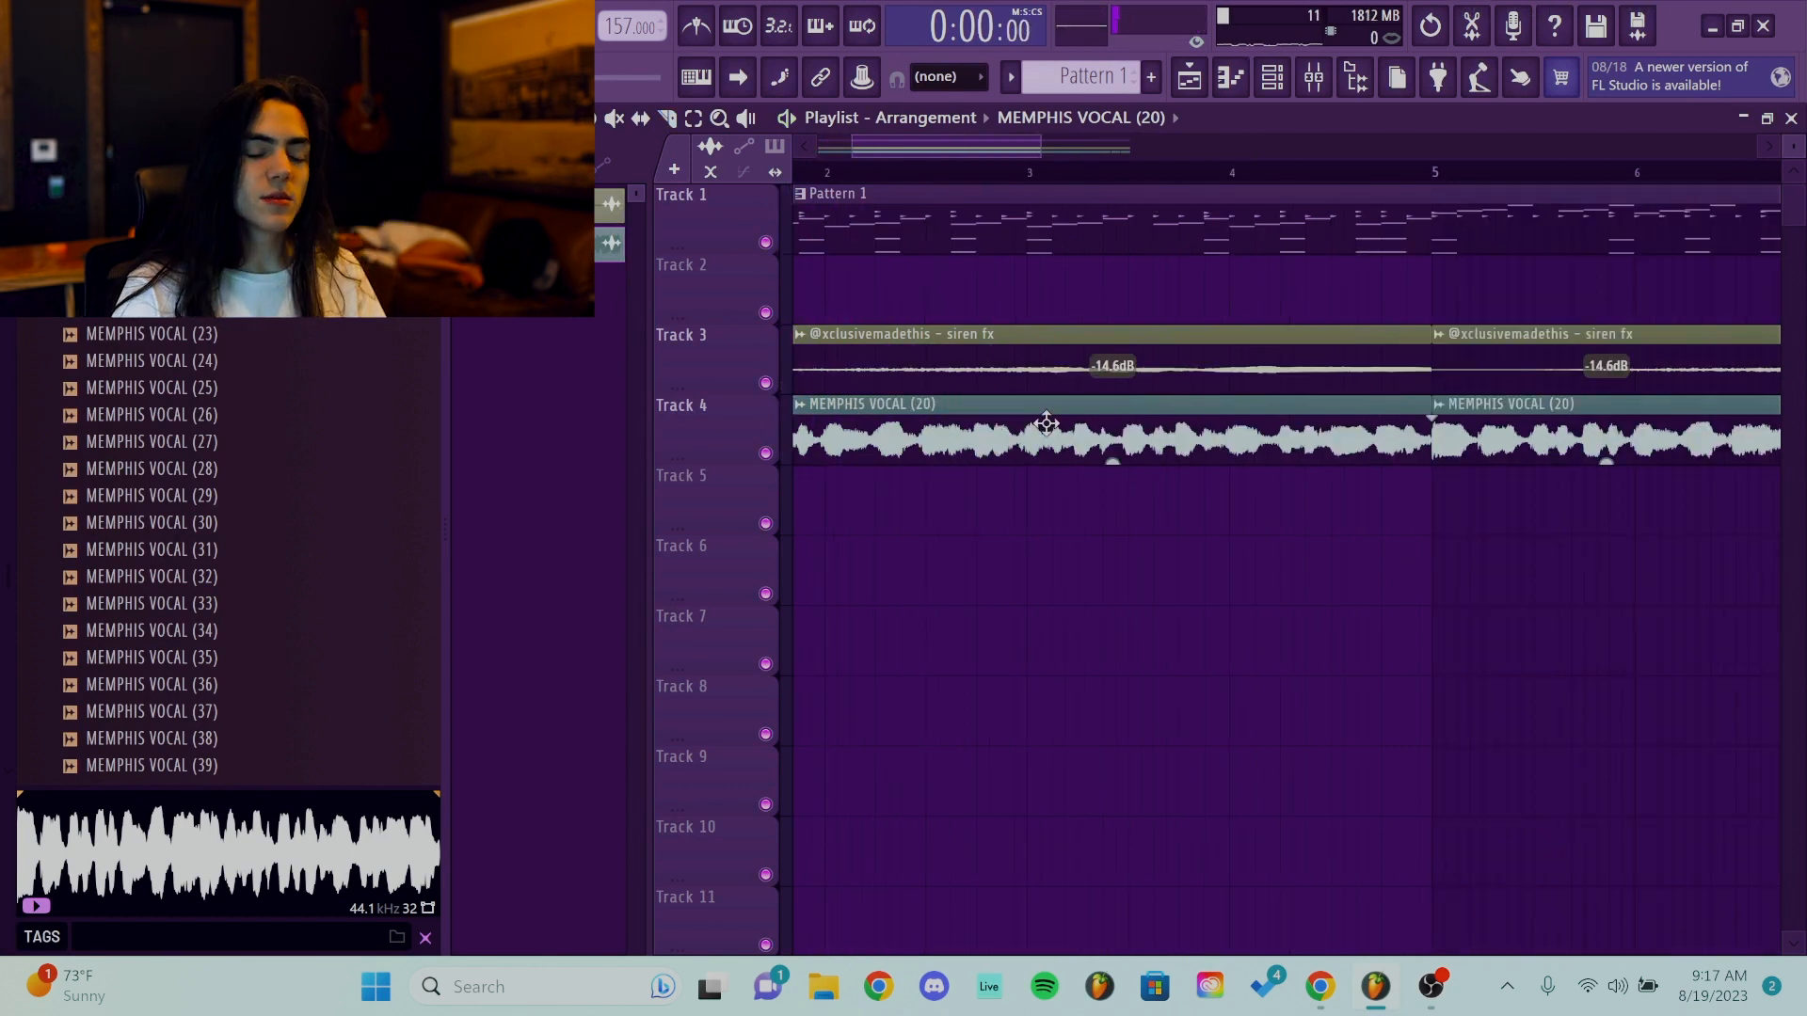
Solo the MEMPHIS VOCAL (20) track in the playlist.
{"action": "scroll", "coordinate": [1047, 423], "scroll_direction": "down", "scroll_amount": 5}
{"action": "right_click", "coordinate": [766, 454]}
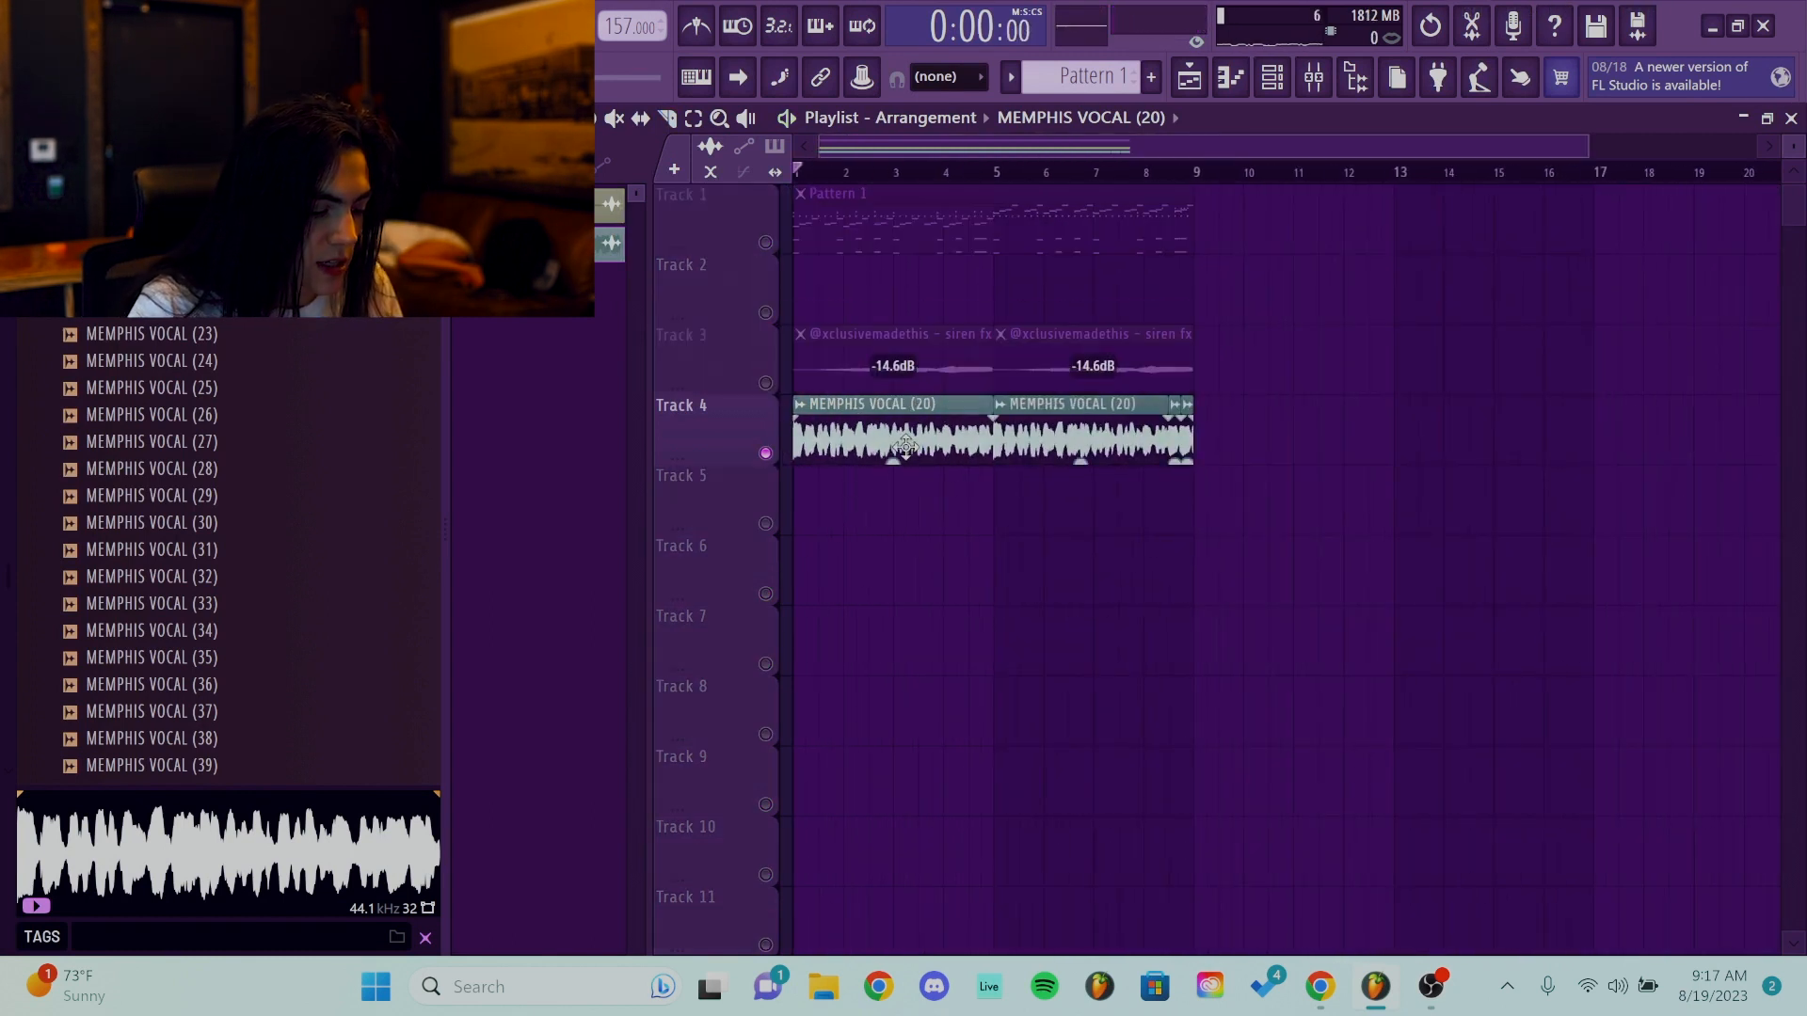
{"action": "double_click", "coordinate": [899, 446]}
{"action": "left_click", "coordinate": [1377, 403]}
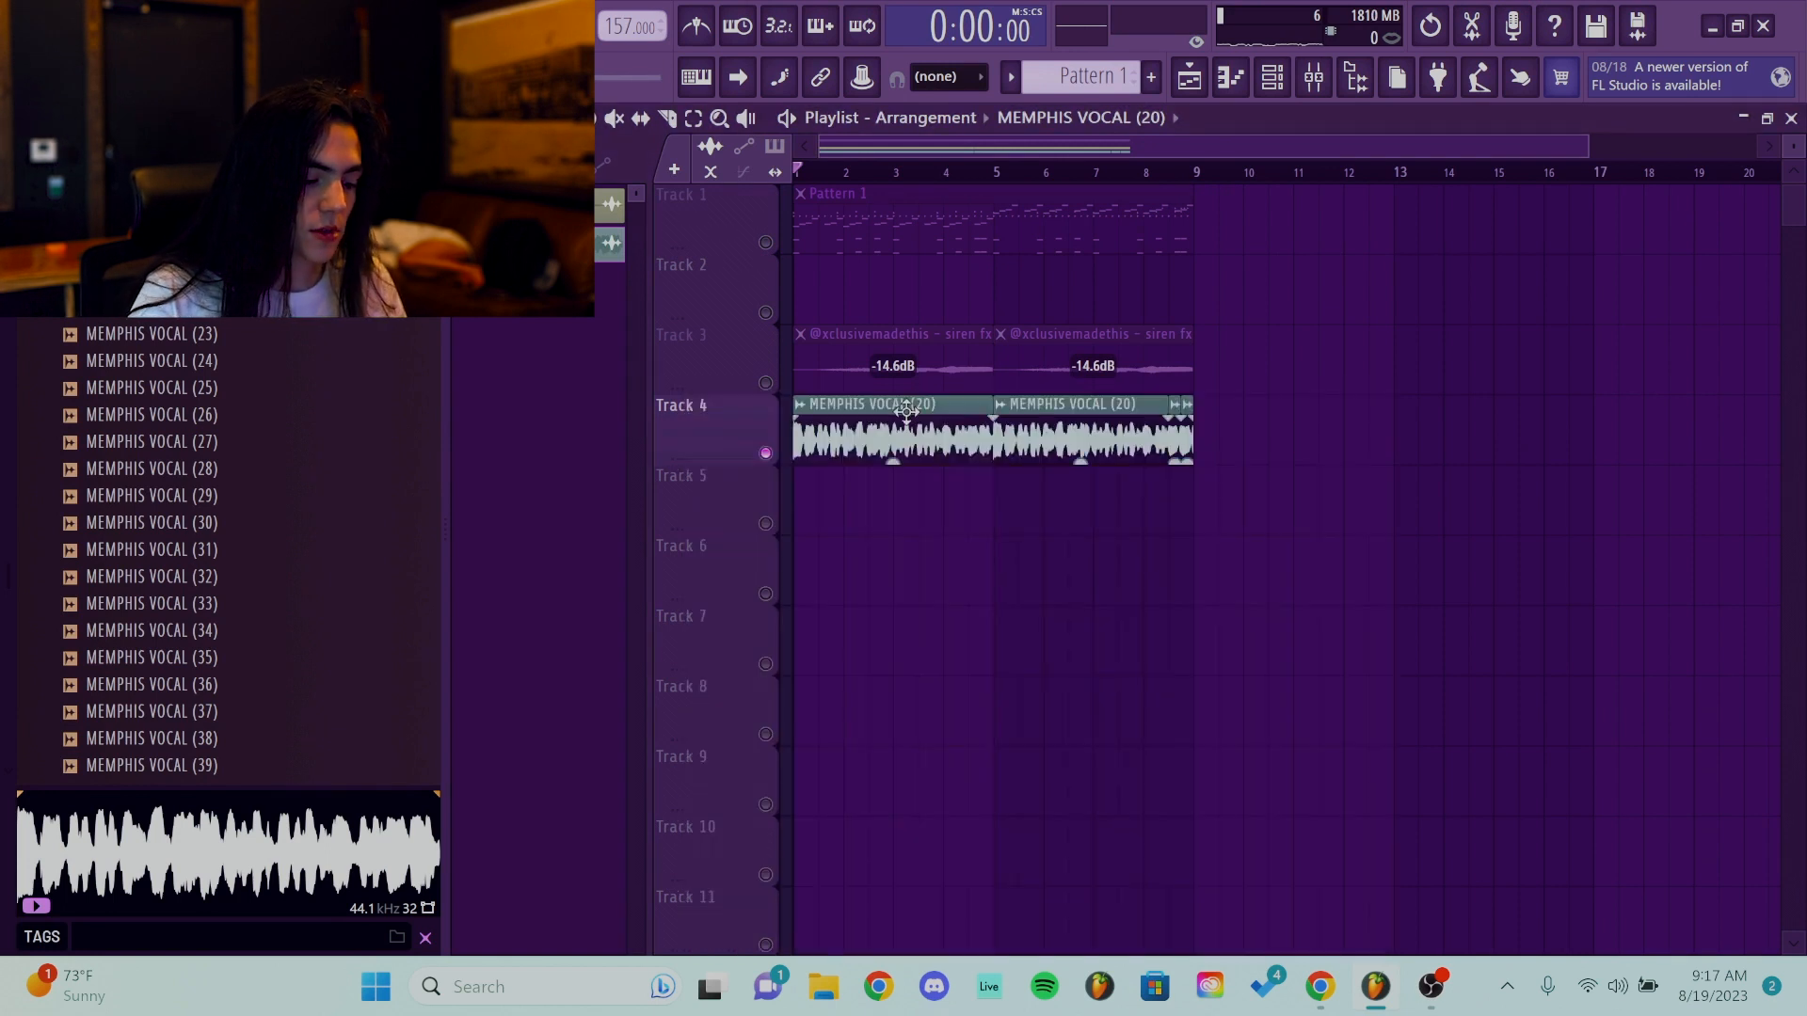
Set the declicking mode of the MEMPHIS VOCAL (20) audio clip to Generic (bleeding).
{"action": "scroll", "coordinate": [904, 442], "scroll_direction": "up", "scroll_amount": 3}
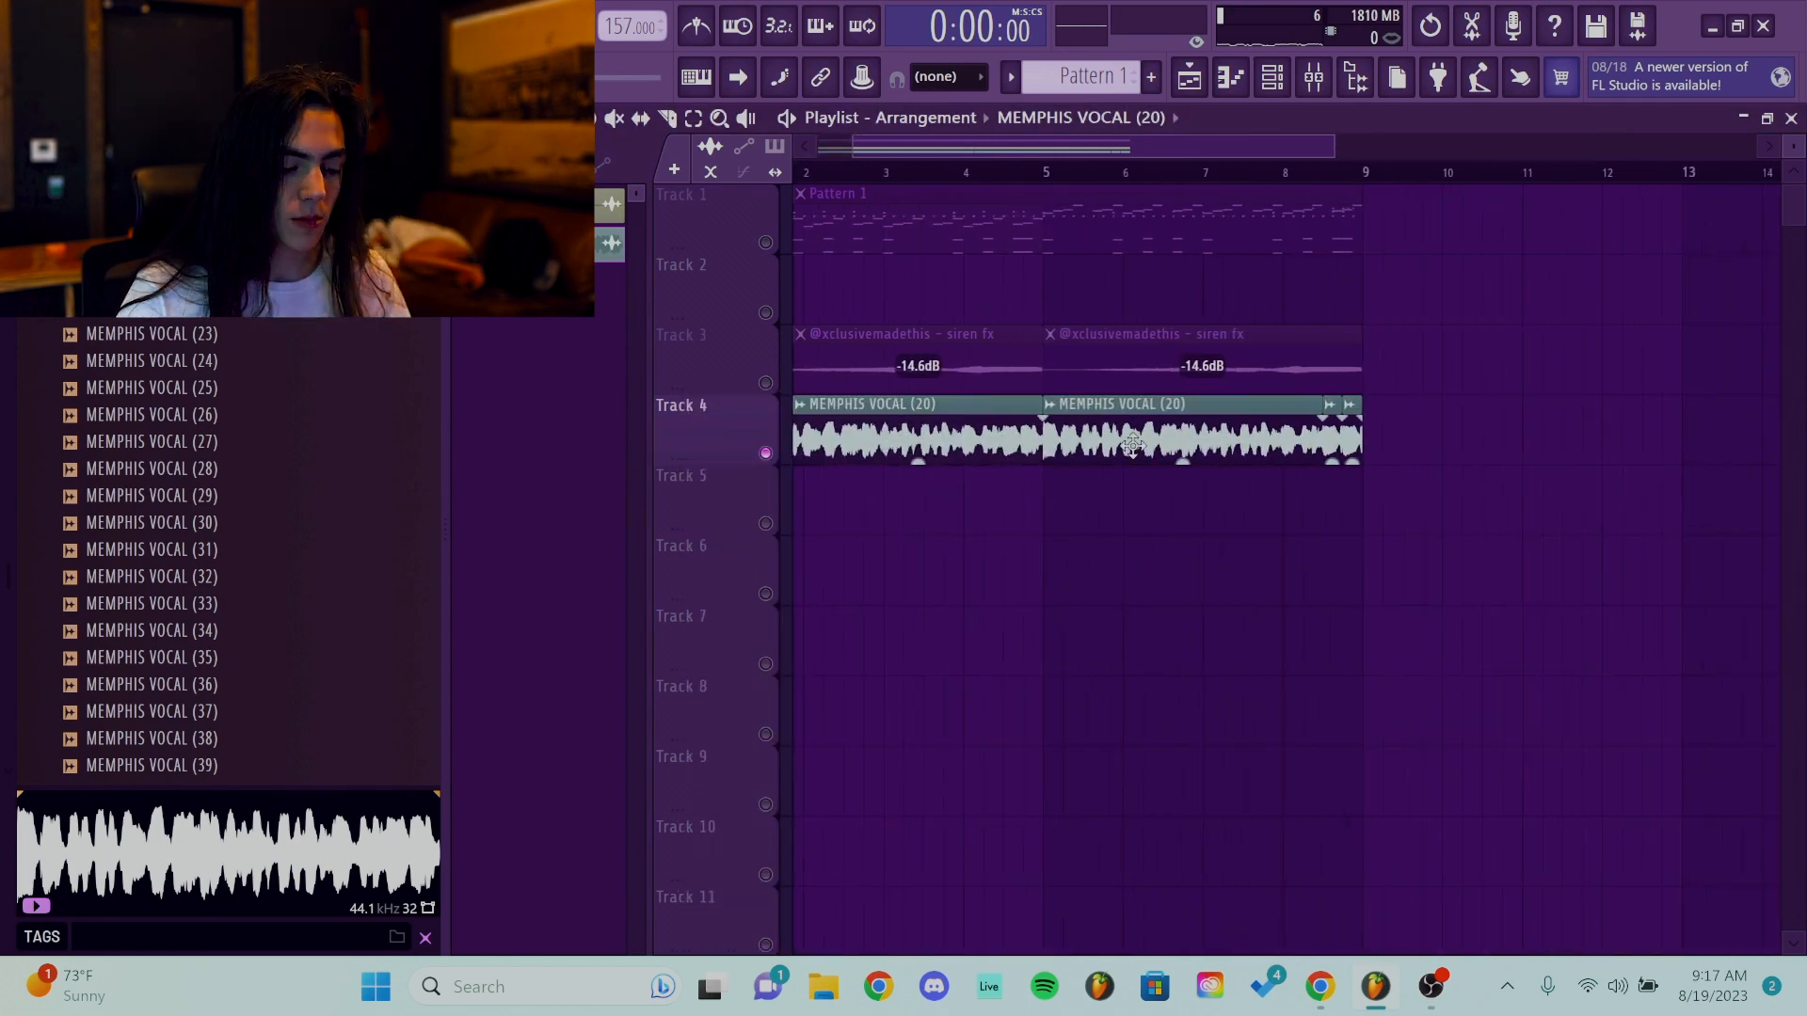
{"action": "double_click", "coordinate": [1164, 439]}
{"action": "left_click", "coordinate": [941, 649]}
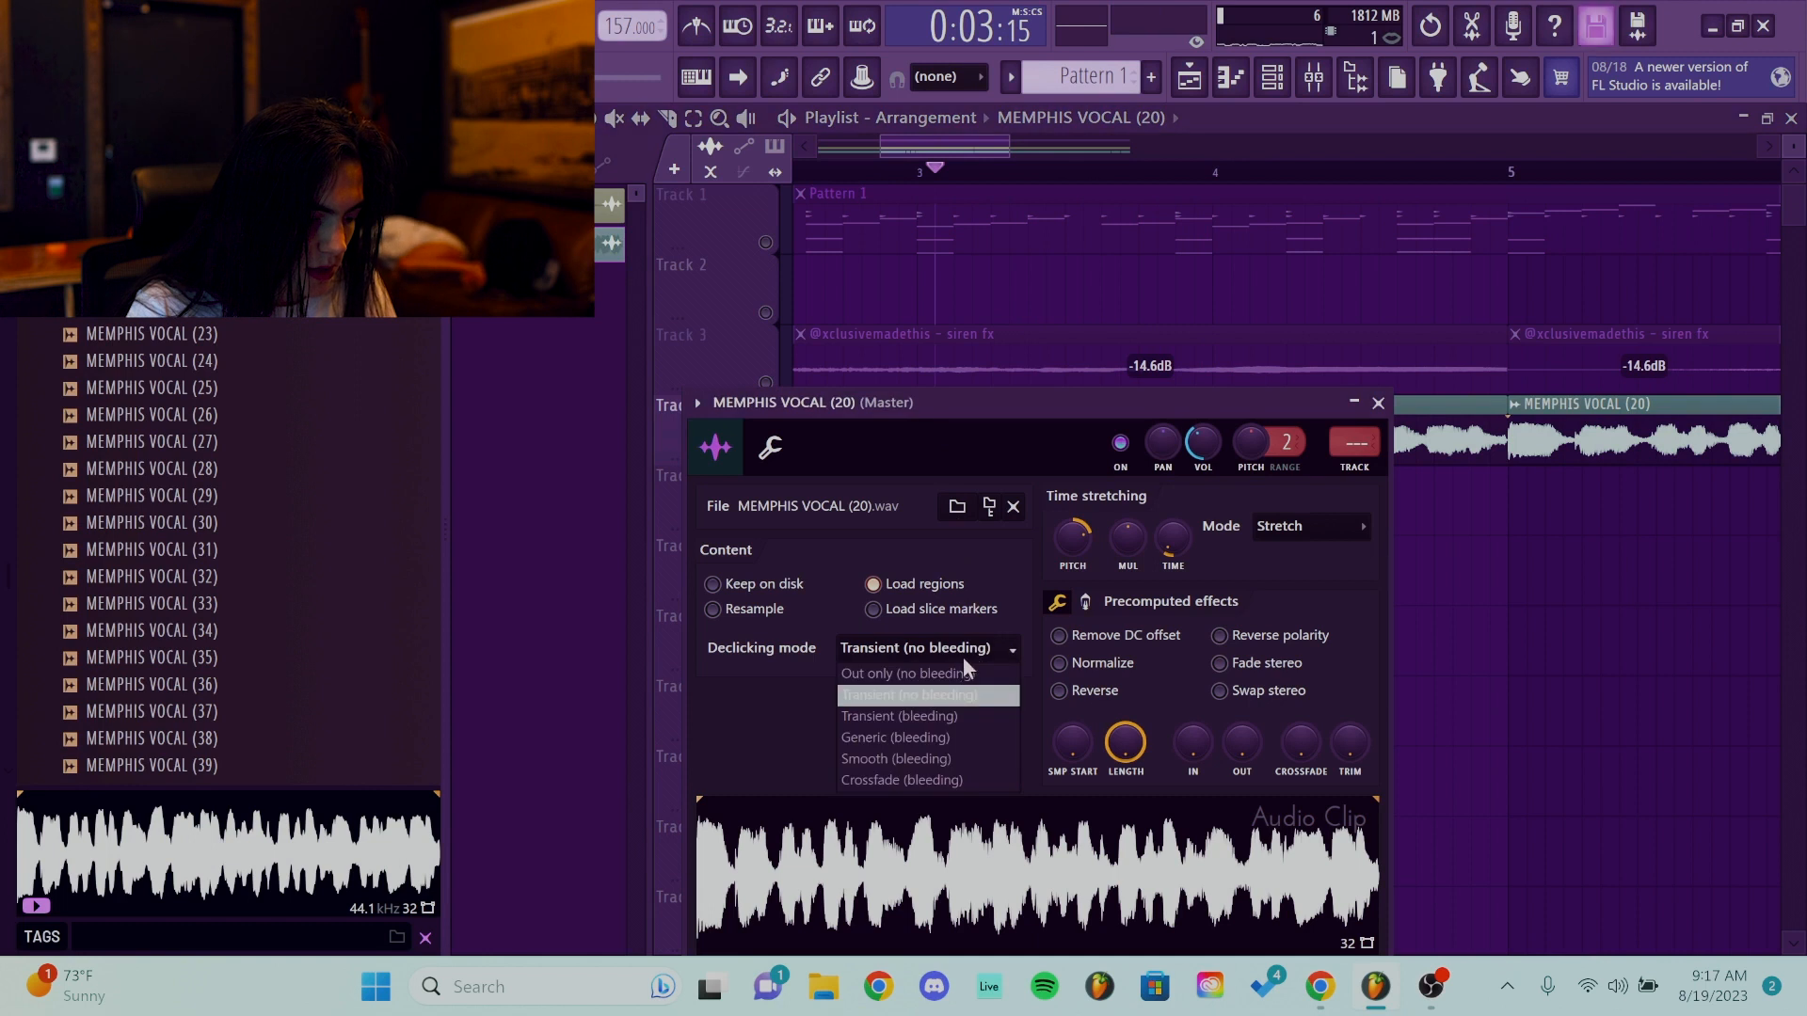
{"action": "left_click", "coordinate": [926, 738]}
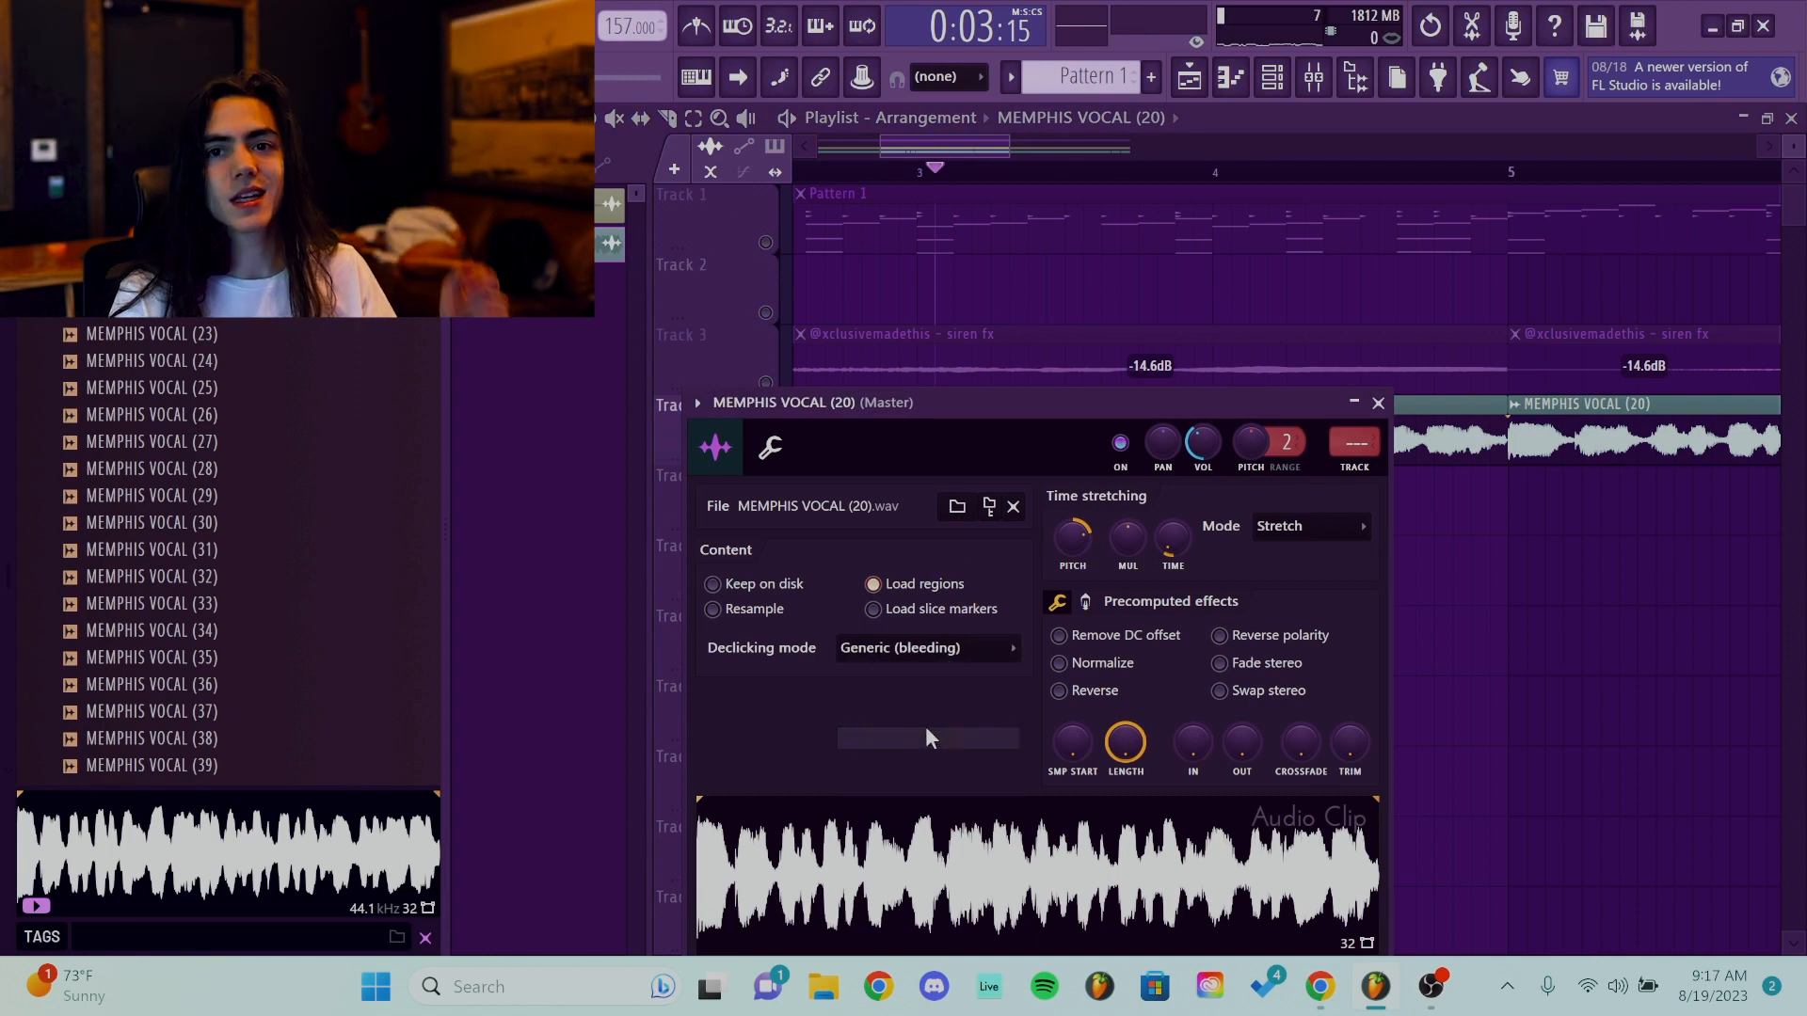
Play the soloed vocal on Track 4 to check how the sliced clips sound.
{"action": "key", "text": "space"}
{"action": "scroll", "coordinate": [1095, 428], "scroll_direction": "down", "scroll_amount": 1}
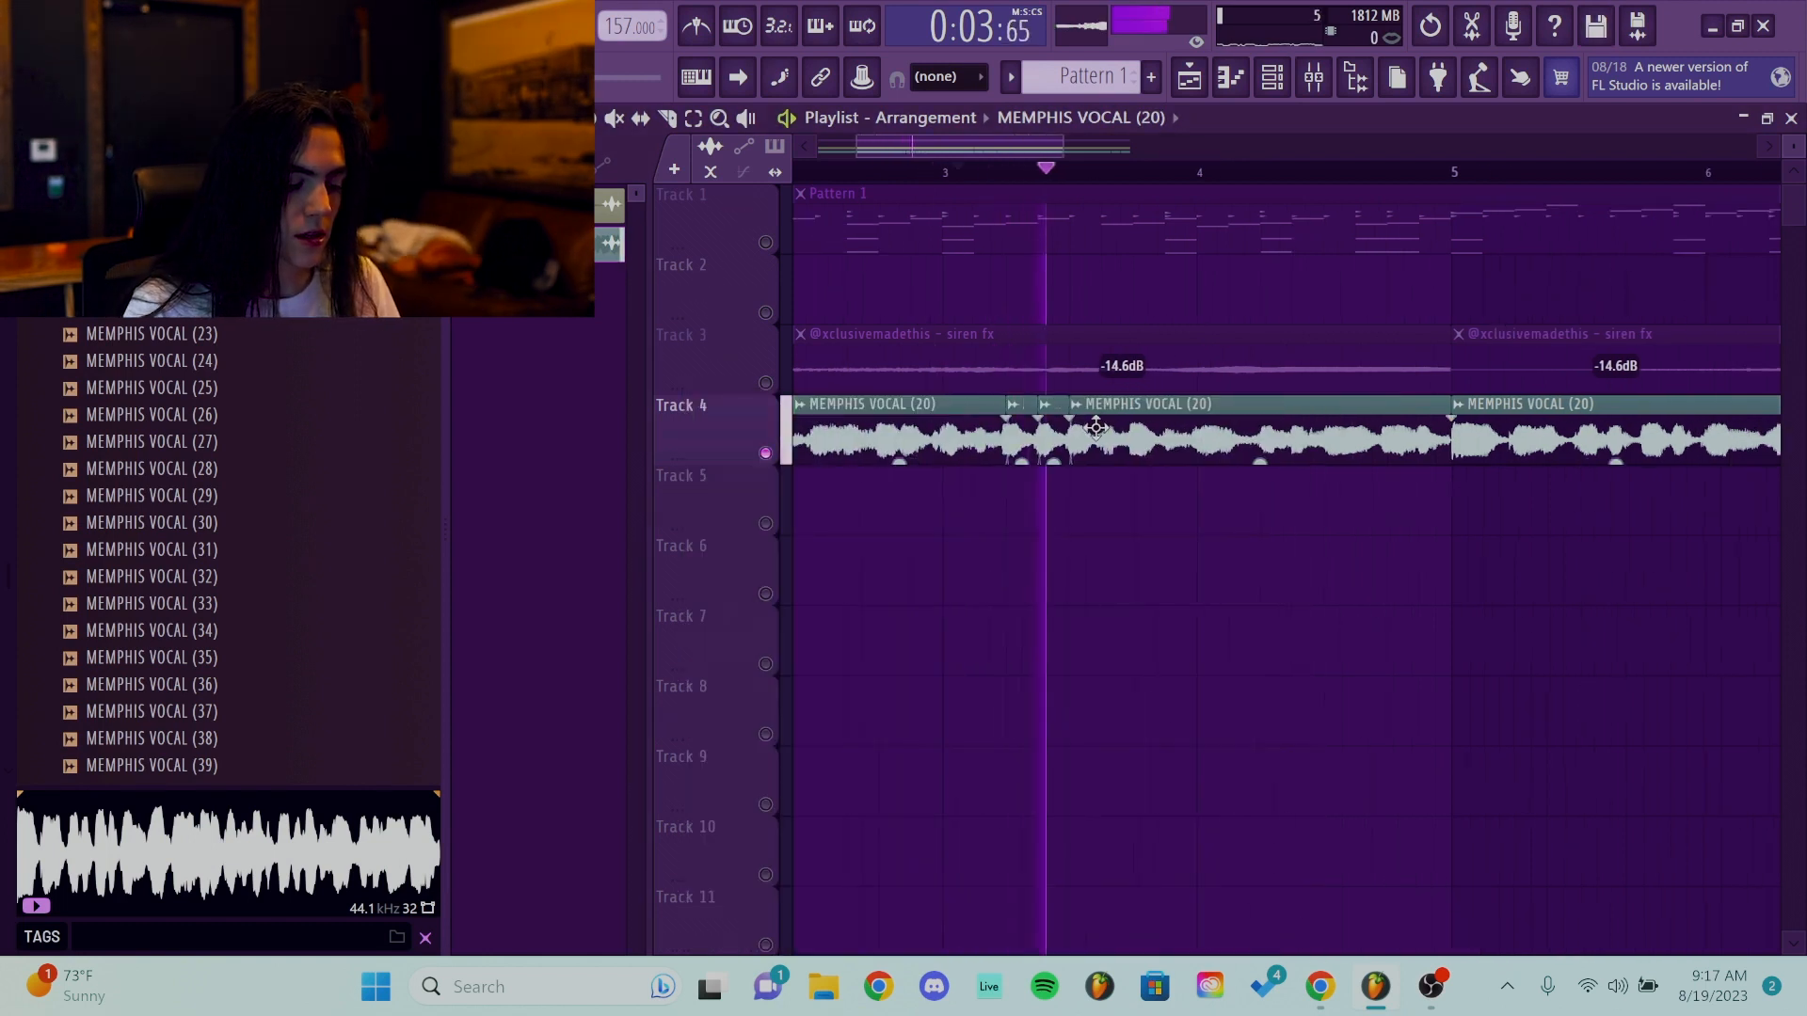
{"action": "scroll", "coordinate": [1095, 428], "scroll_direction": "down", "scroll_amount": 5}
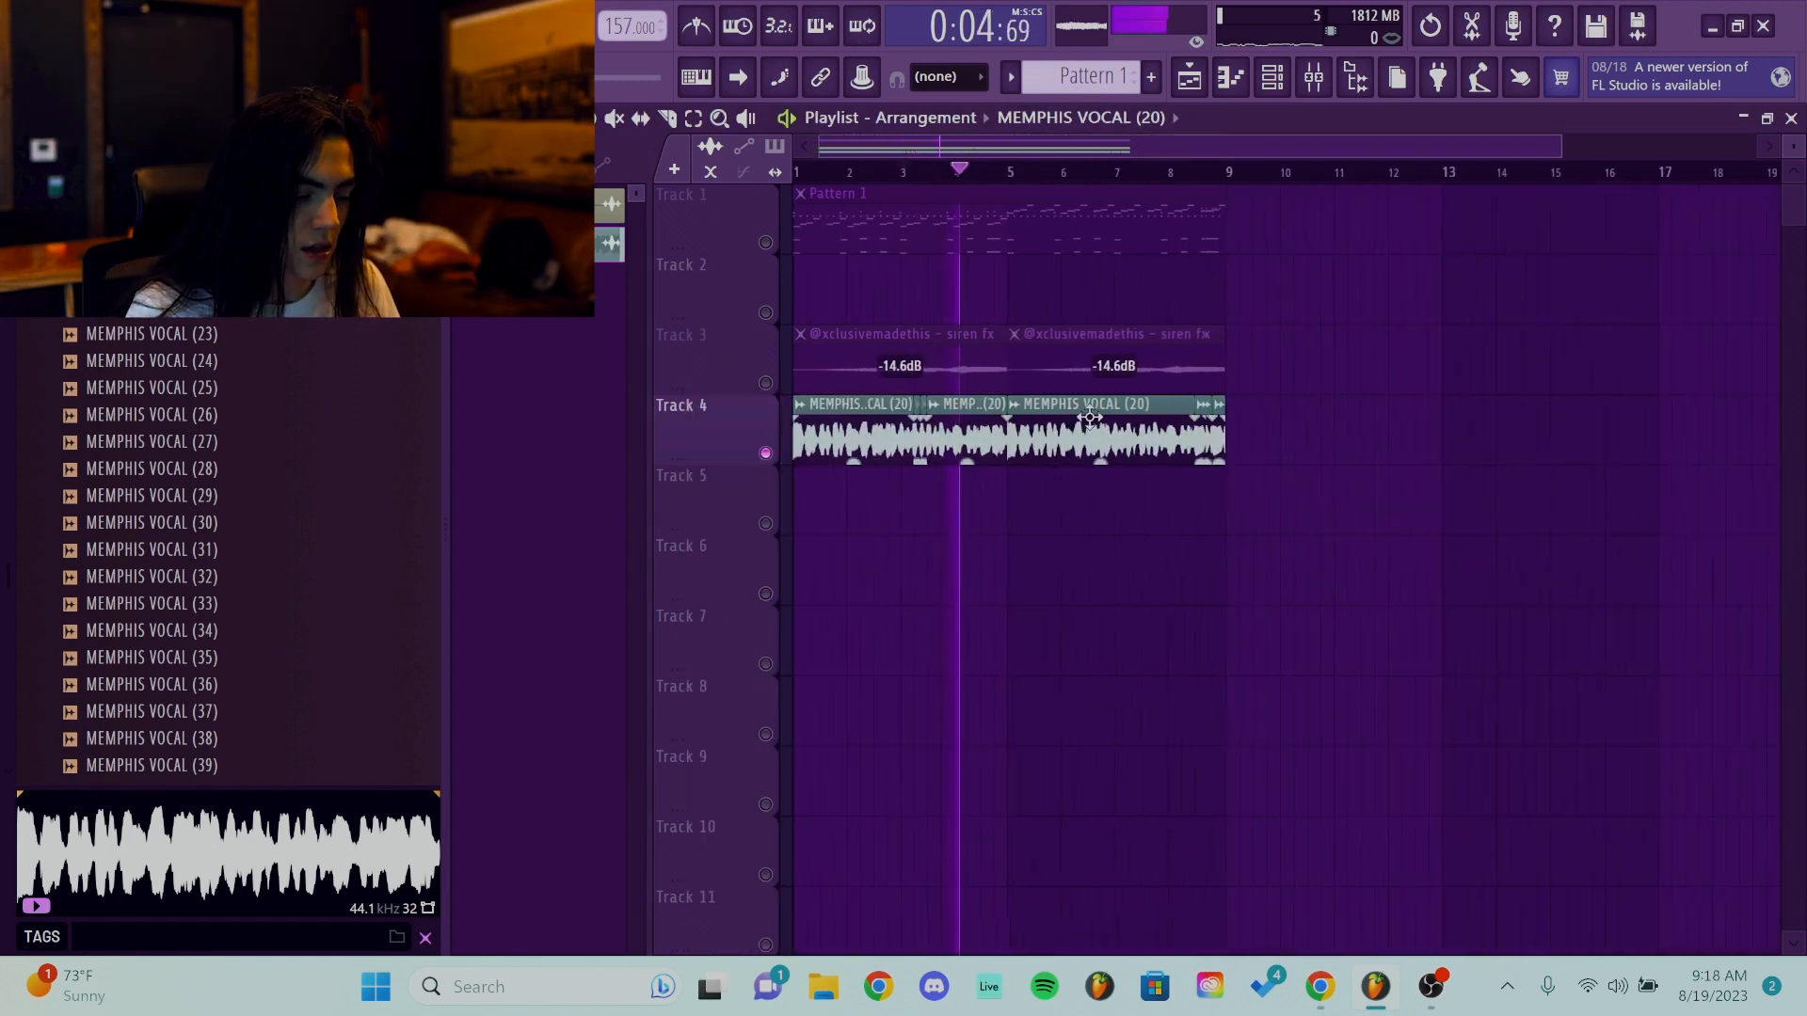
{"action": "scroll", "coordinate": [974, 419], "scroll_direction": "up", "scroll_amount": 3}
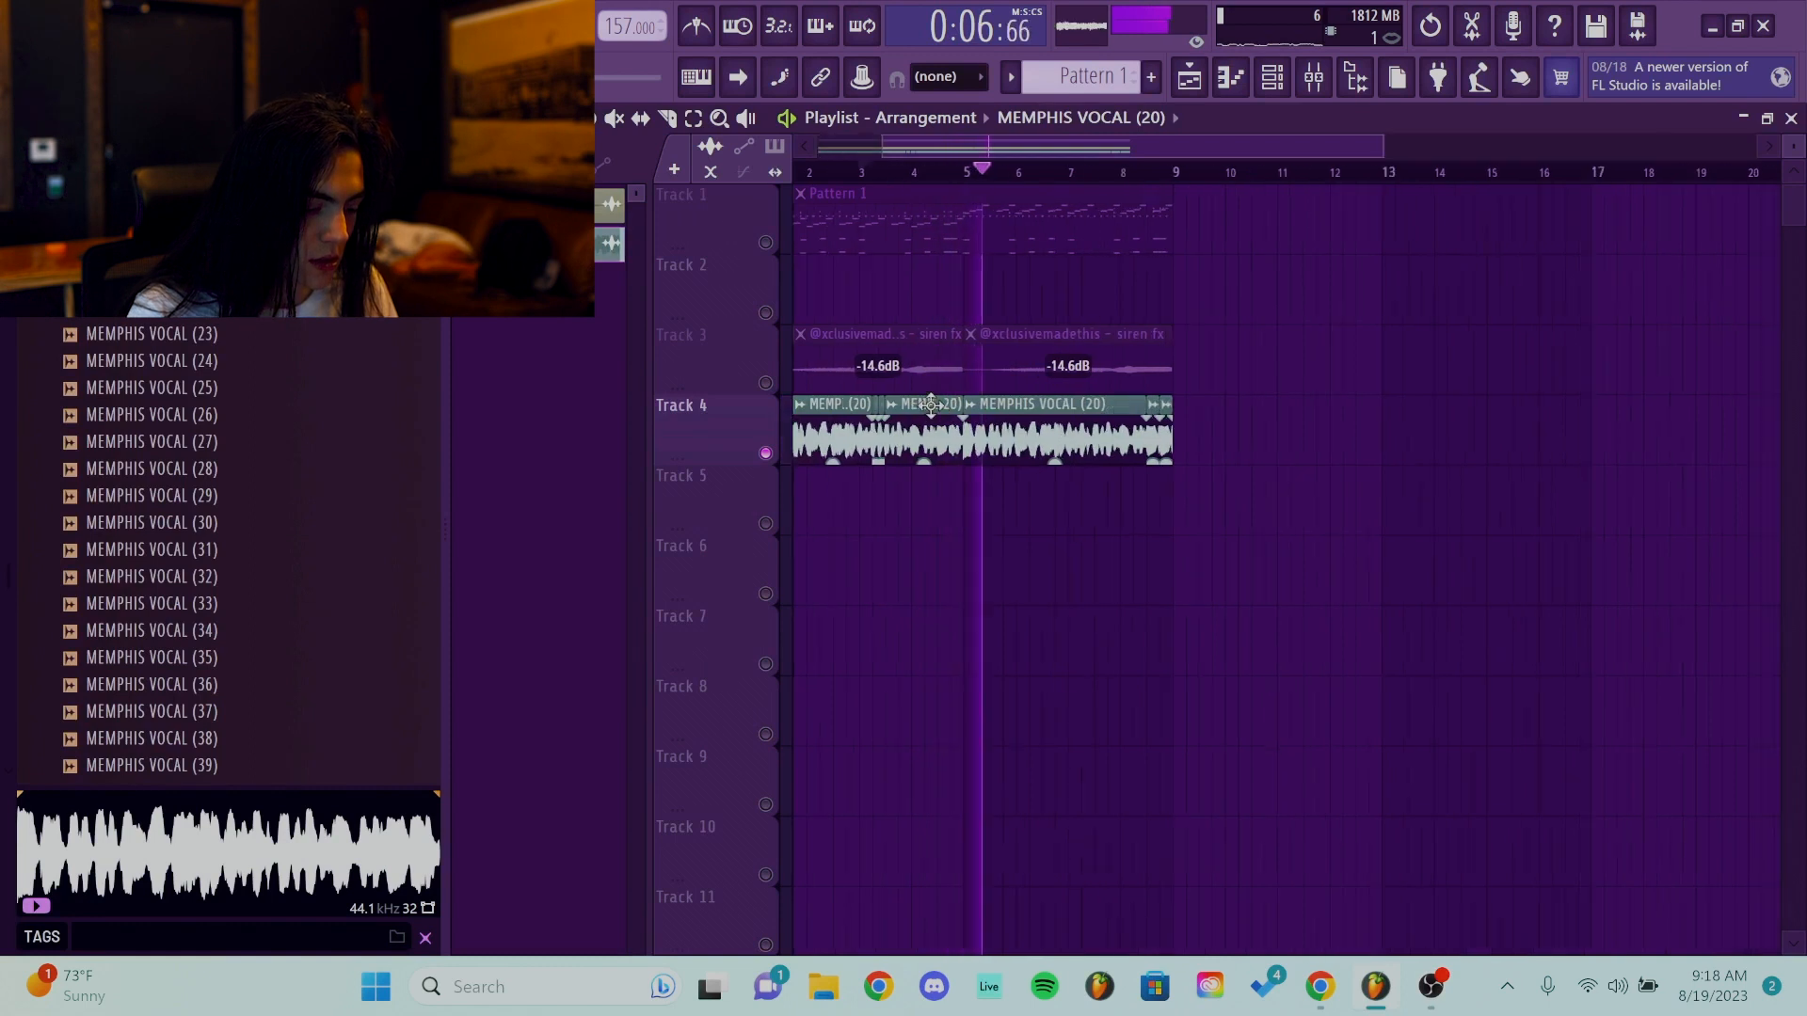
Make the MEMPHIS VOCAL (20) slice just before bar 5 a unique clip and change its pitch with the range at 12.
{"action": "double_click", "coordinate": [1026, 433]}
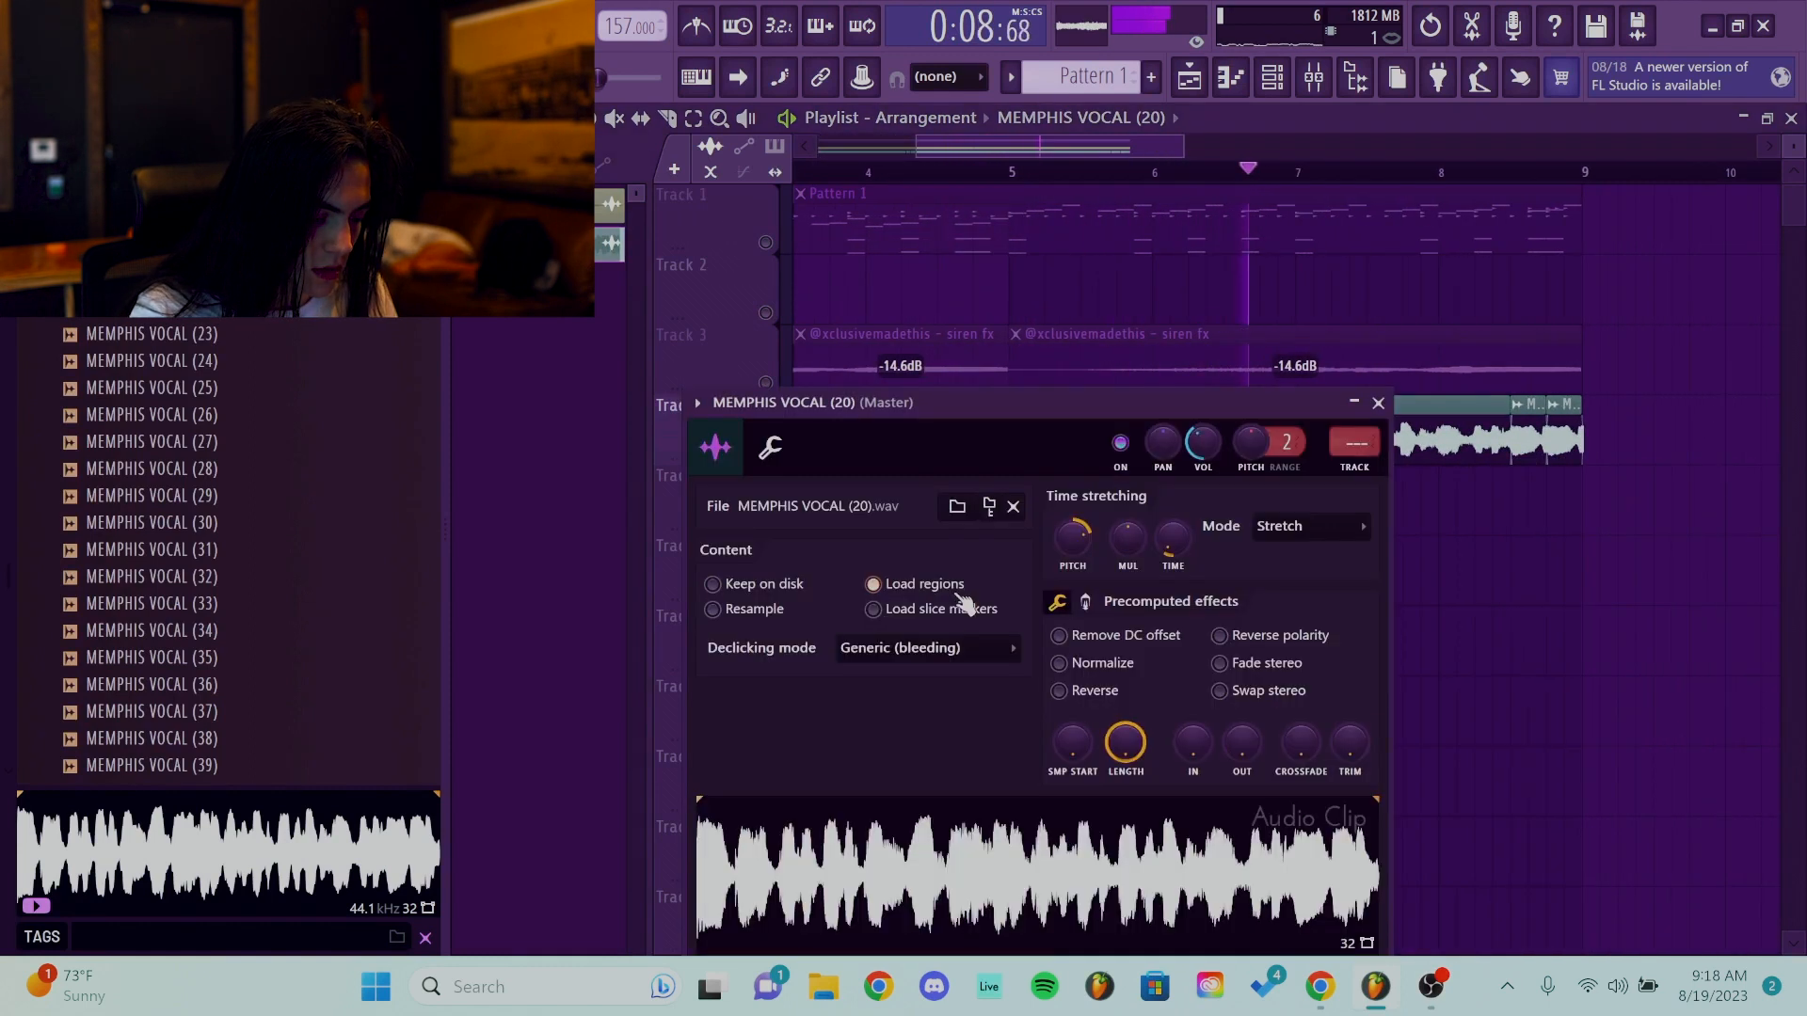
{"action": "left_click", "coordinate": [1378, 404]}
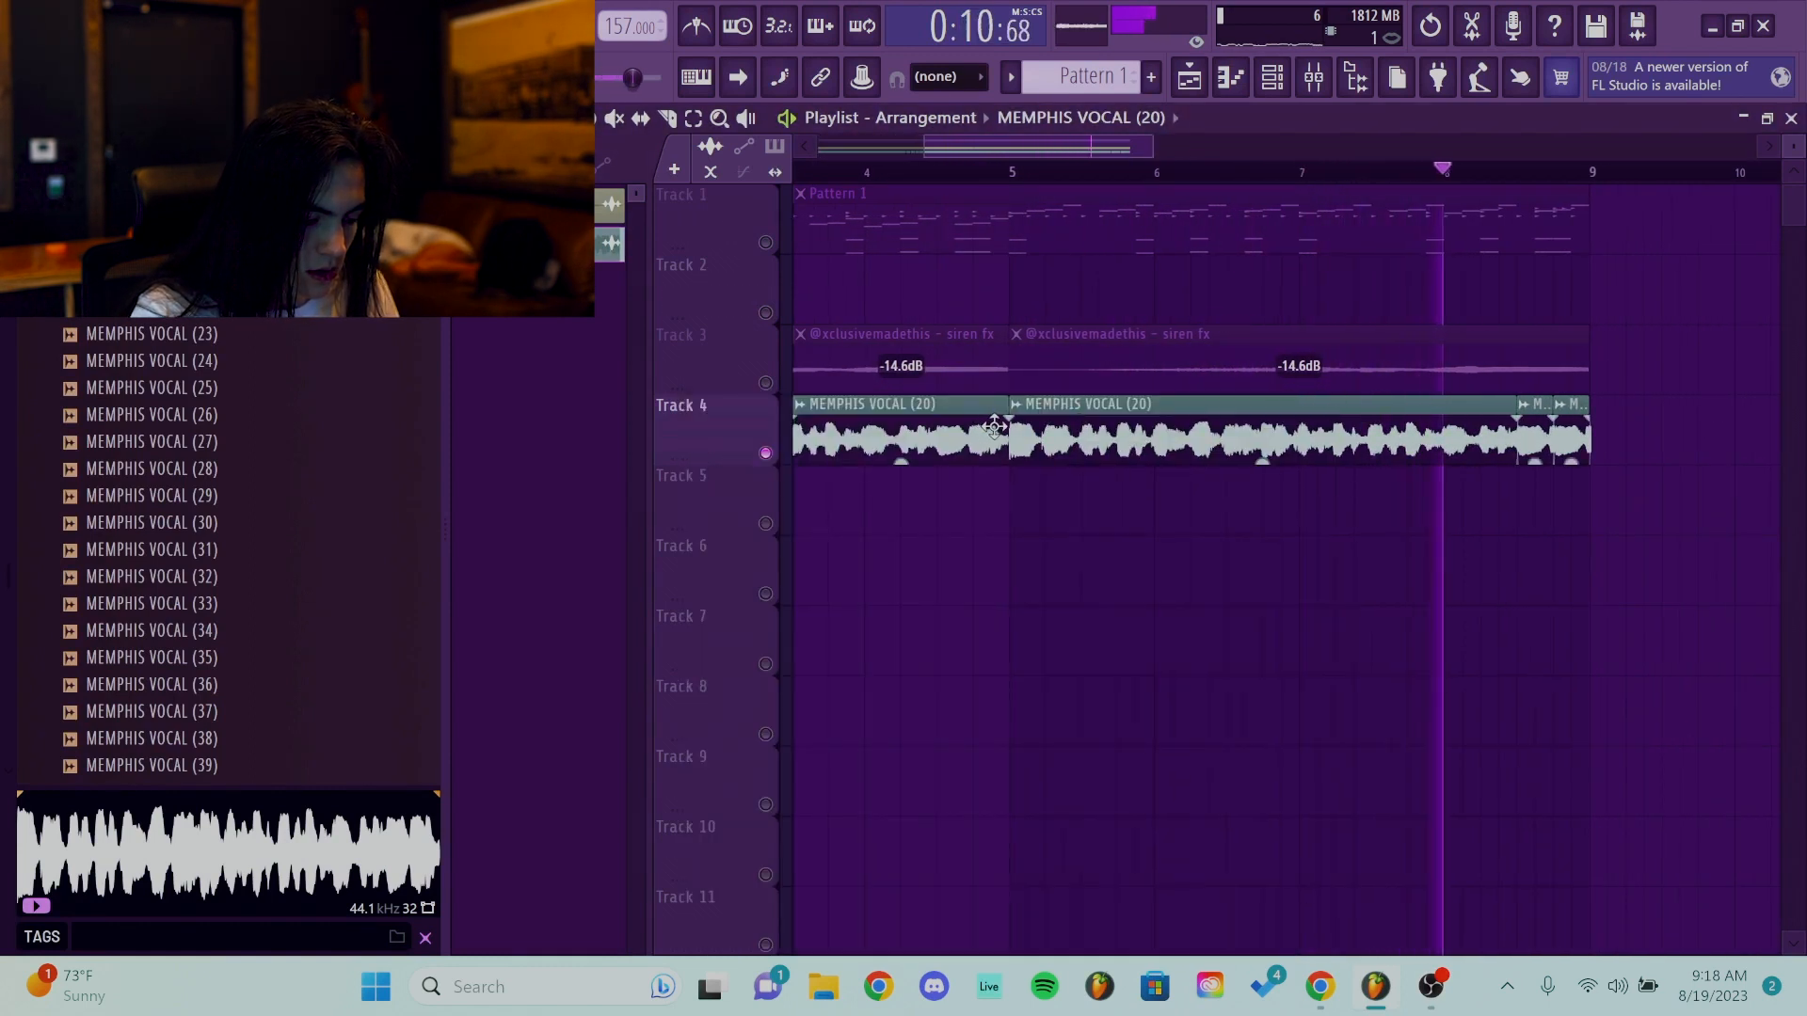
{"action": "scroll", "coordinate": [1072, 421], "scroll_direction": "up", "scroll_amount": 4}
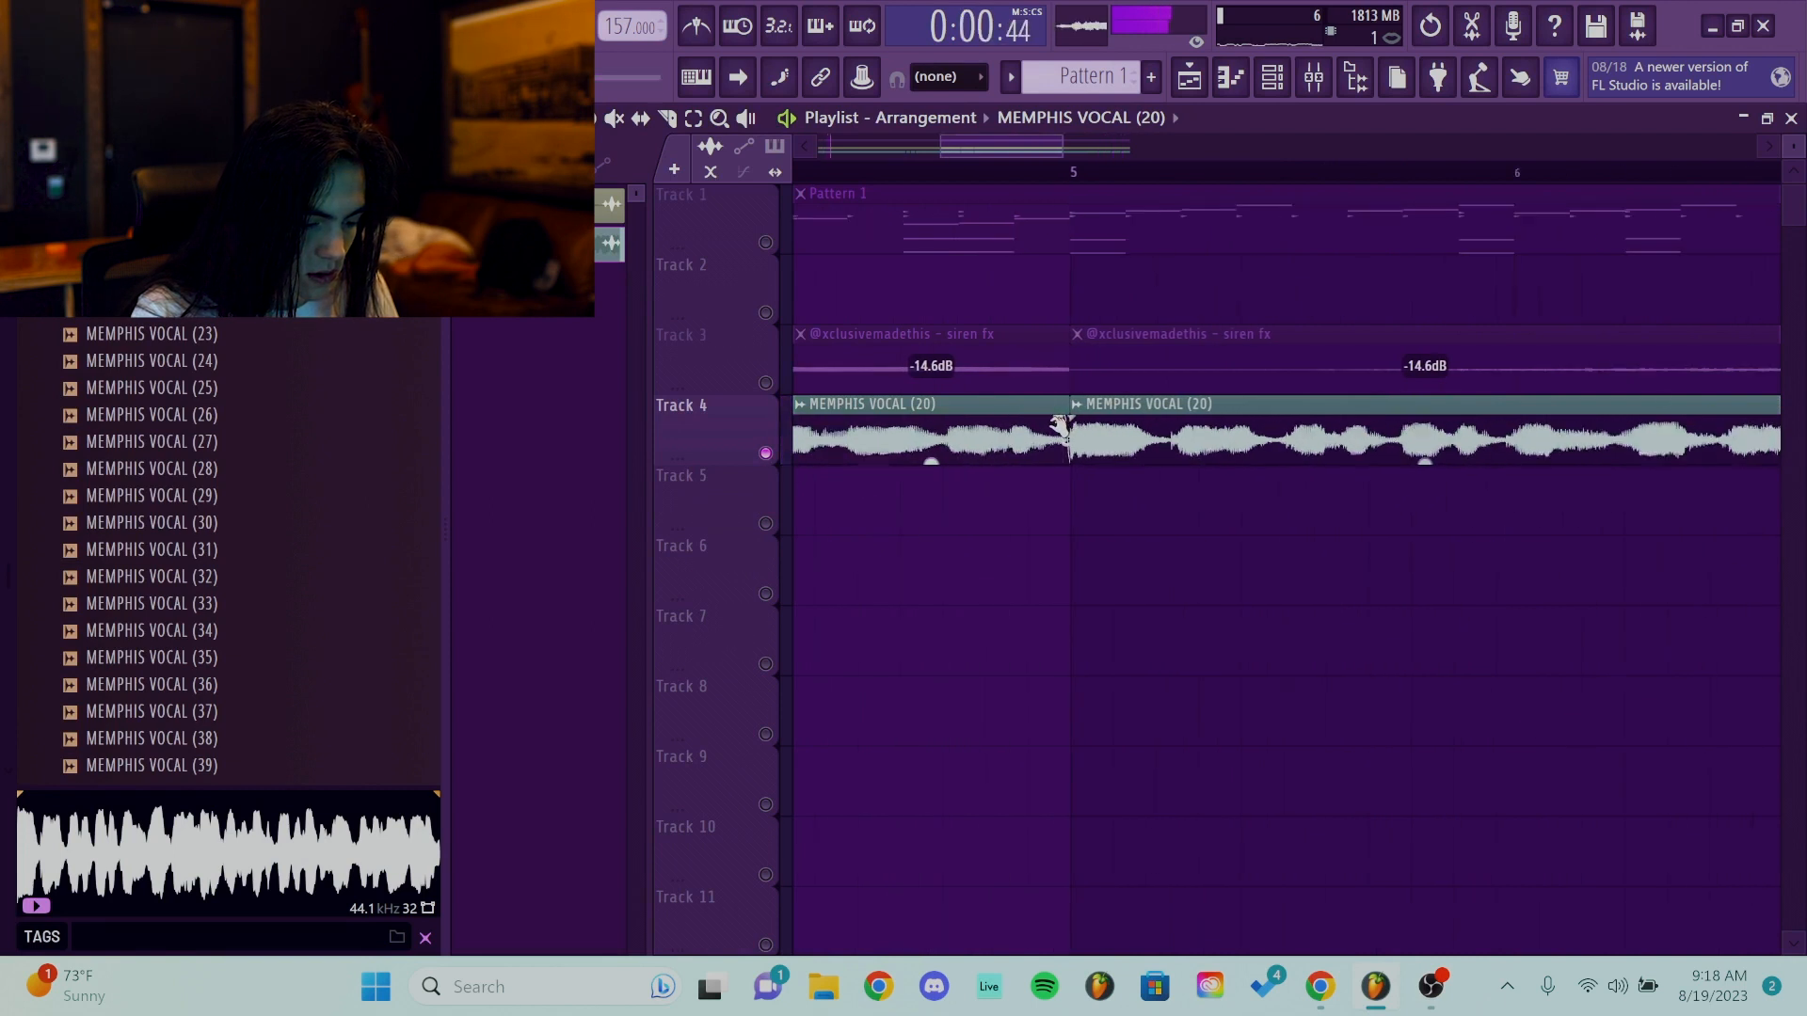
{"action": "scroll", "coordinate": [1063, 421], "scroll_direction": "down", "scroll_amount": 4}
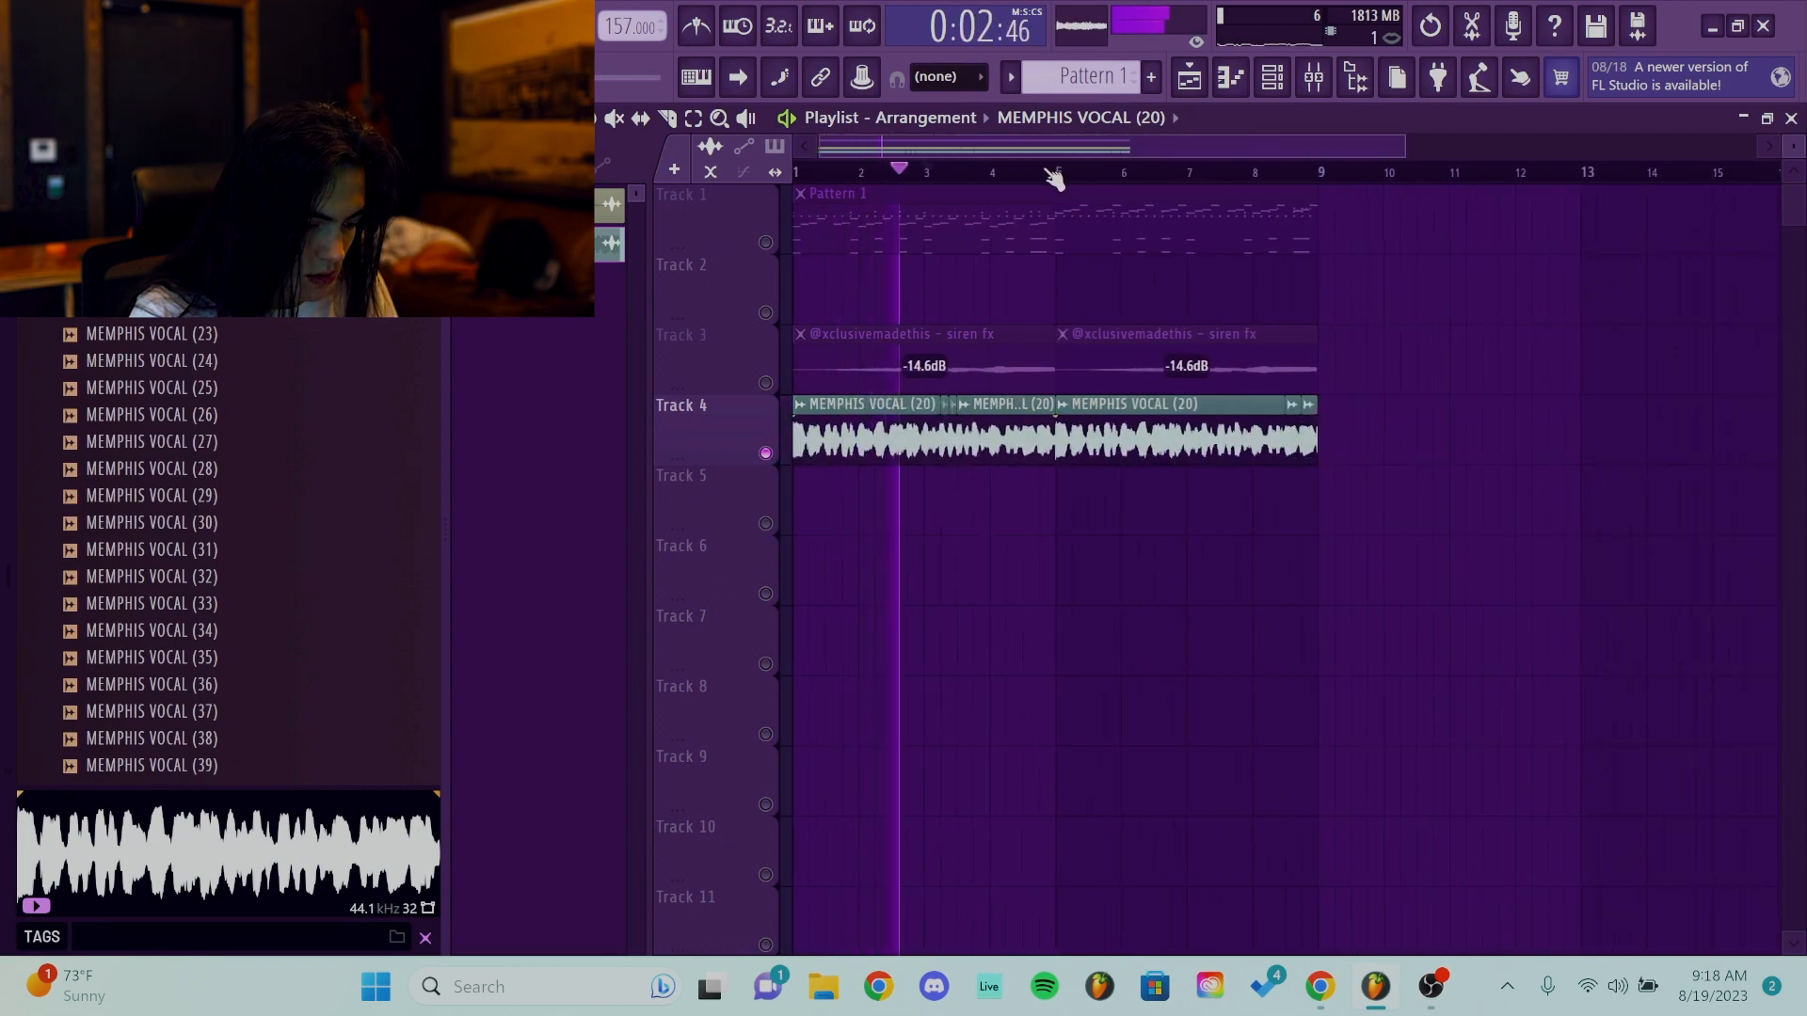
{"action": "scroll", "coordinate": [1091, 419], "scroll_direction": "up", "scroll_amount": 4}
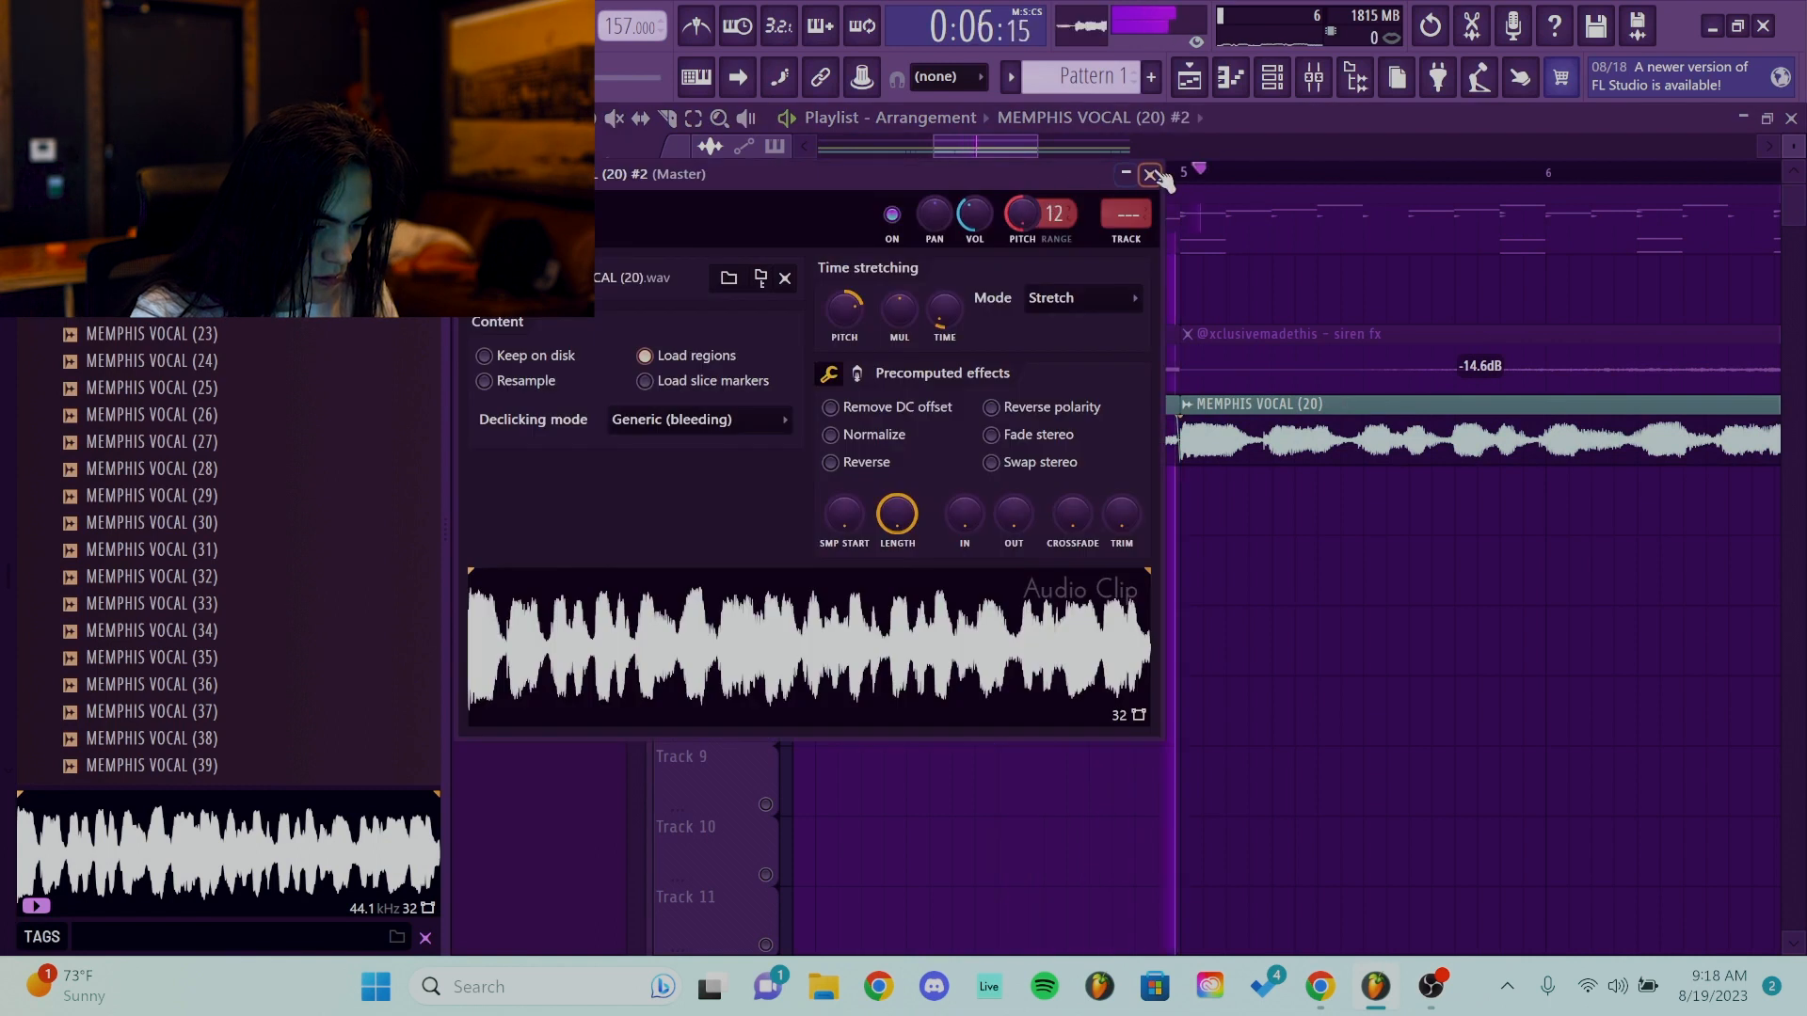
{"action": "left_click", "coordinate": [1159, 174]}
Play the soloed vocal on Track 4 from before bar 5 to check the repitched slice.
{"action": "scroll", "coordinate": [968, 156], "scroll_direction": "right", "scroll_amount": 2}
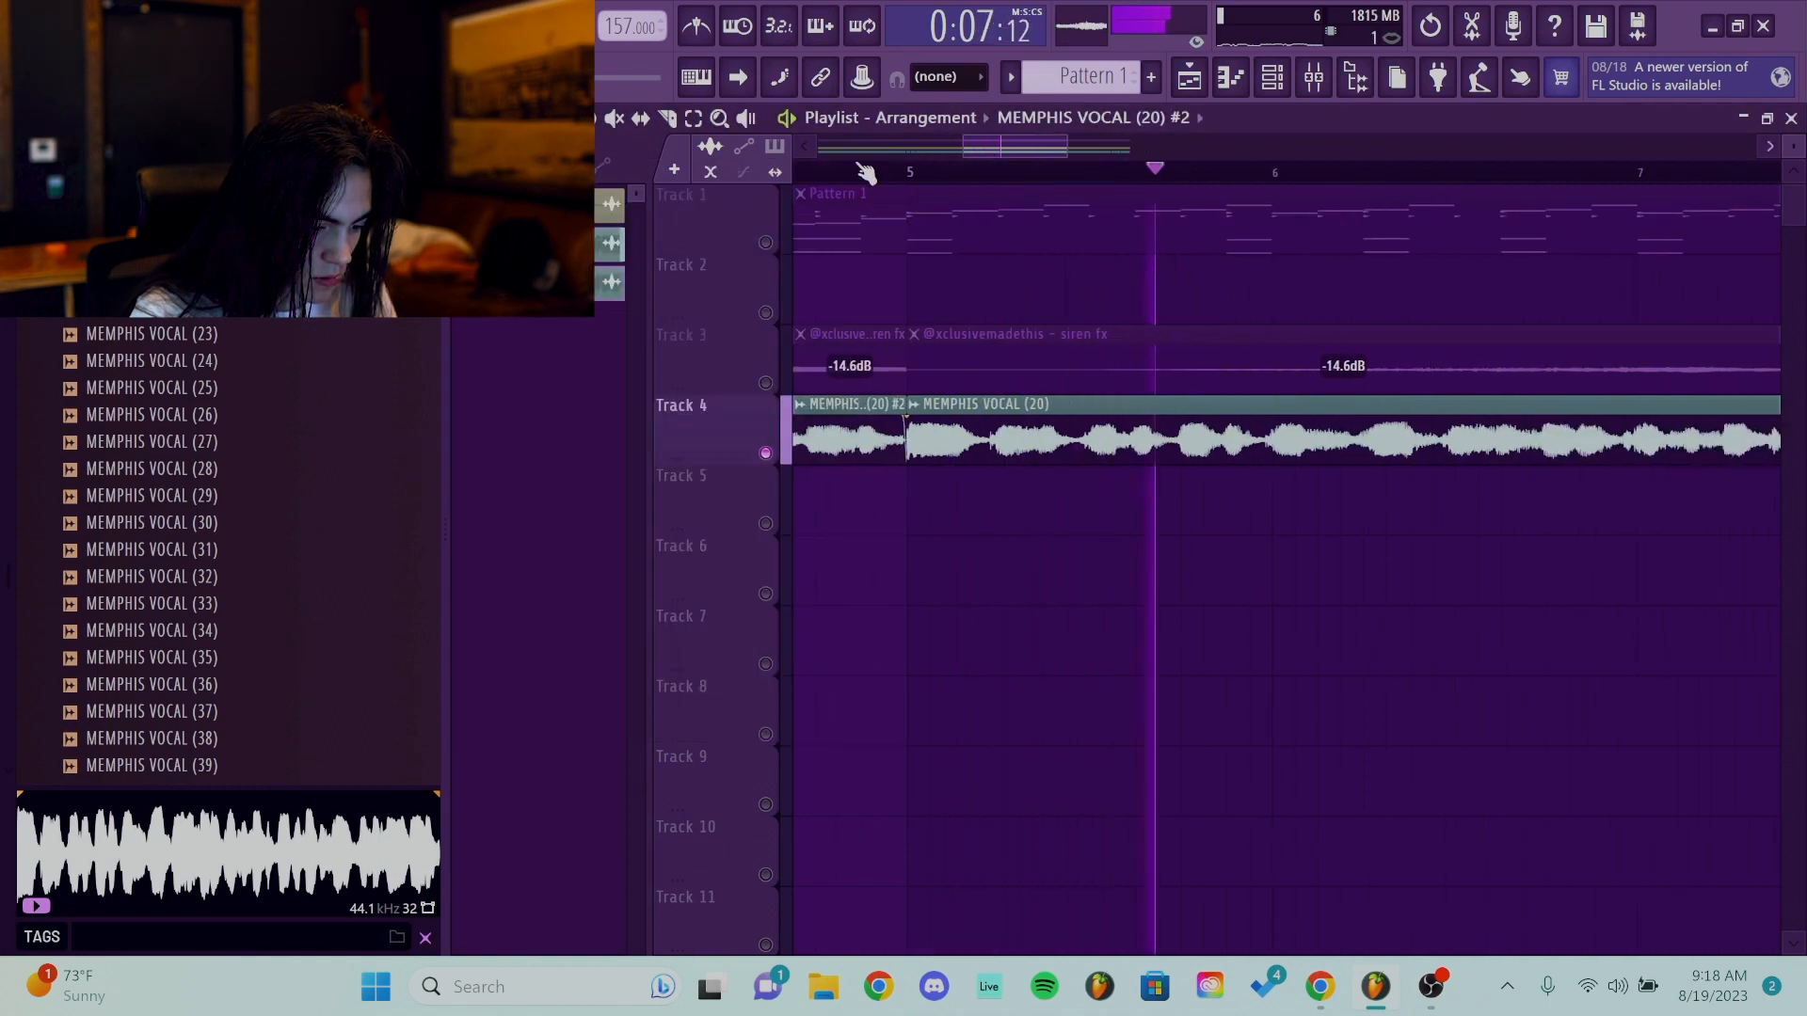
{"action": "scroll", "coordinate": [870, 179], "scroll_direction": "down", "scroll_amount": 2}
{"action": "left_click", "coordinate": [842, 173]}
{"action": "scroll", "coordinate": [1096, 282], "scroll_direction": "down", "scroll_amount": 2}
{"action": "left_click", "coordinate": [881, 173]}
Unsolo Track 4 and listen to the chopped vocal together with the full beat.
{"action": "right_click", "coordinate": [767, 450]}
{"action": "scroll", "coordinate": [990, 384], "scroll_direction": "down", "scroll_amount": 2}
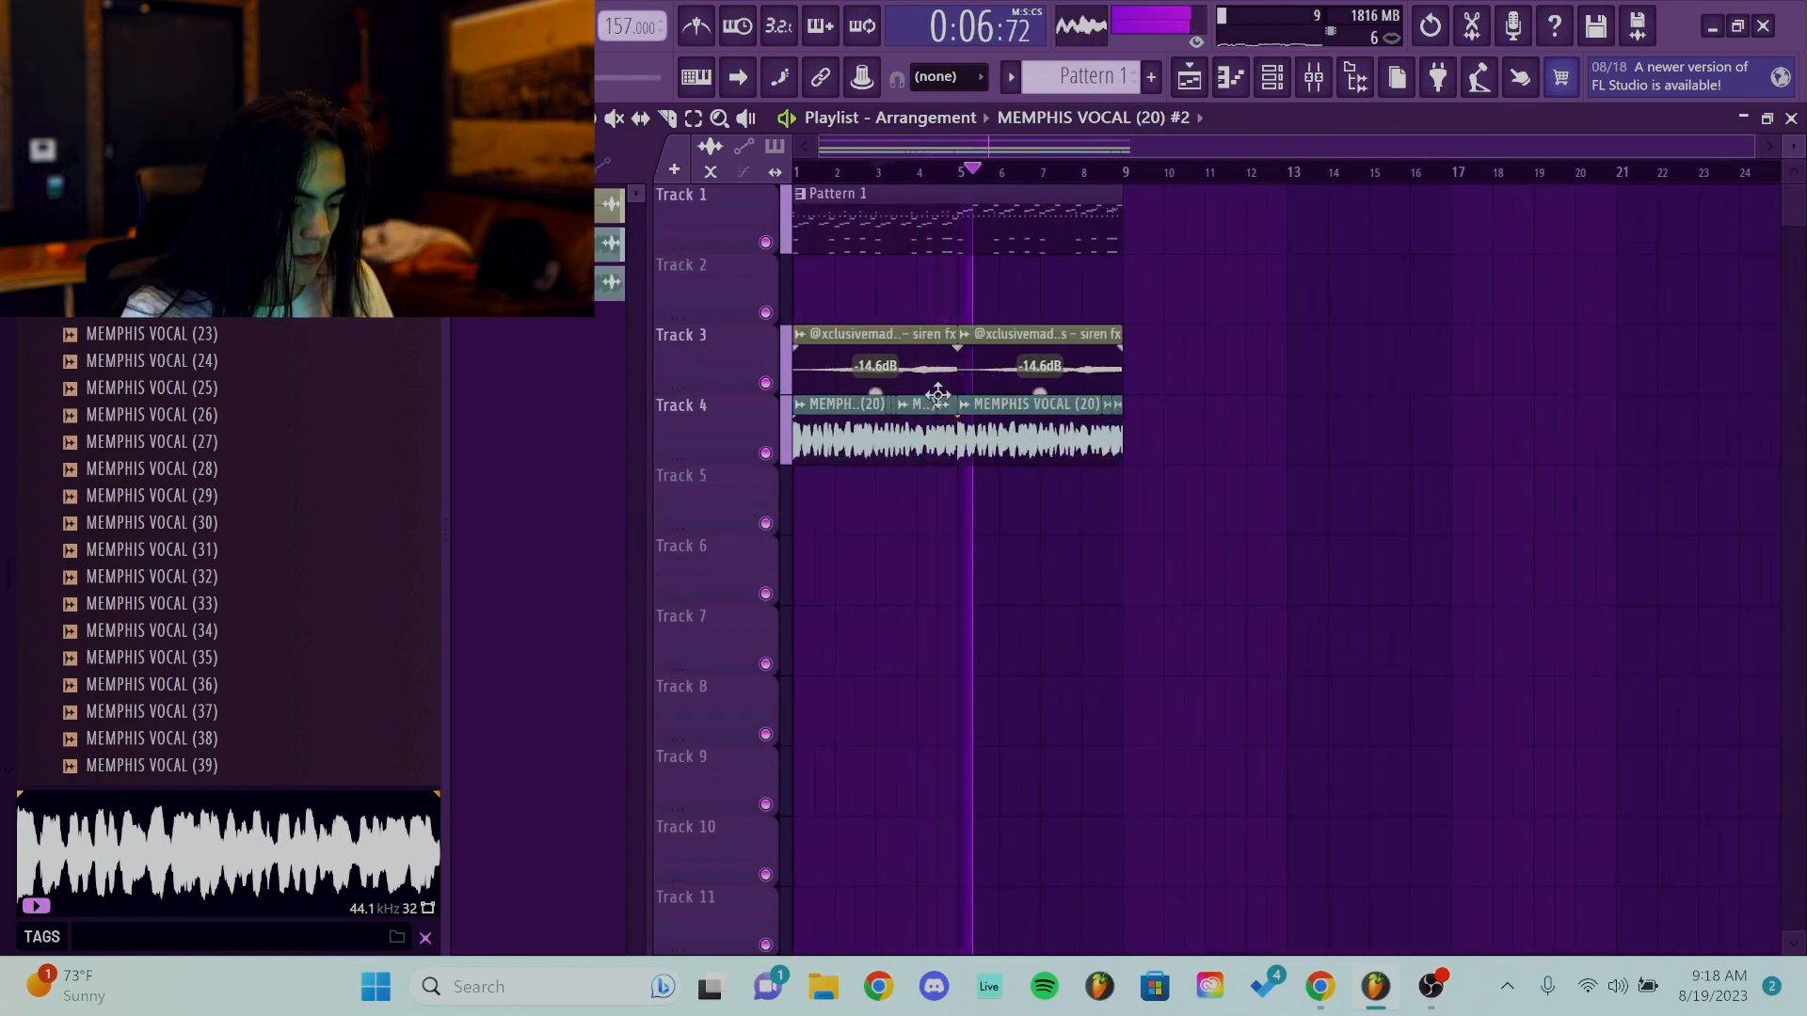
{"action": "scroll", "coordinate": [1105, 419], "scroll_direction": "up", "scroll_amount": 2}
{"action": "scroll", "coordinate": [1104, 418], "scroll_direction": "up", "scroll_amount": 2}
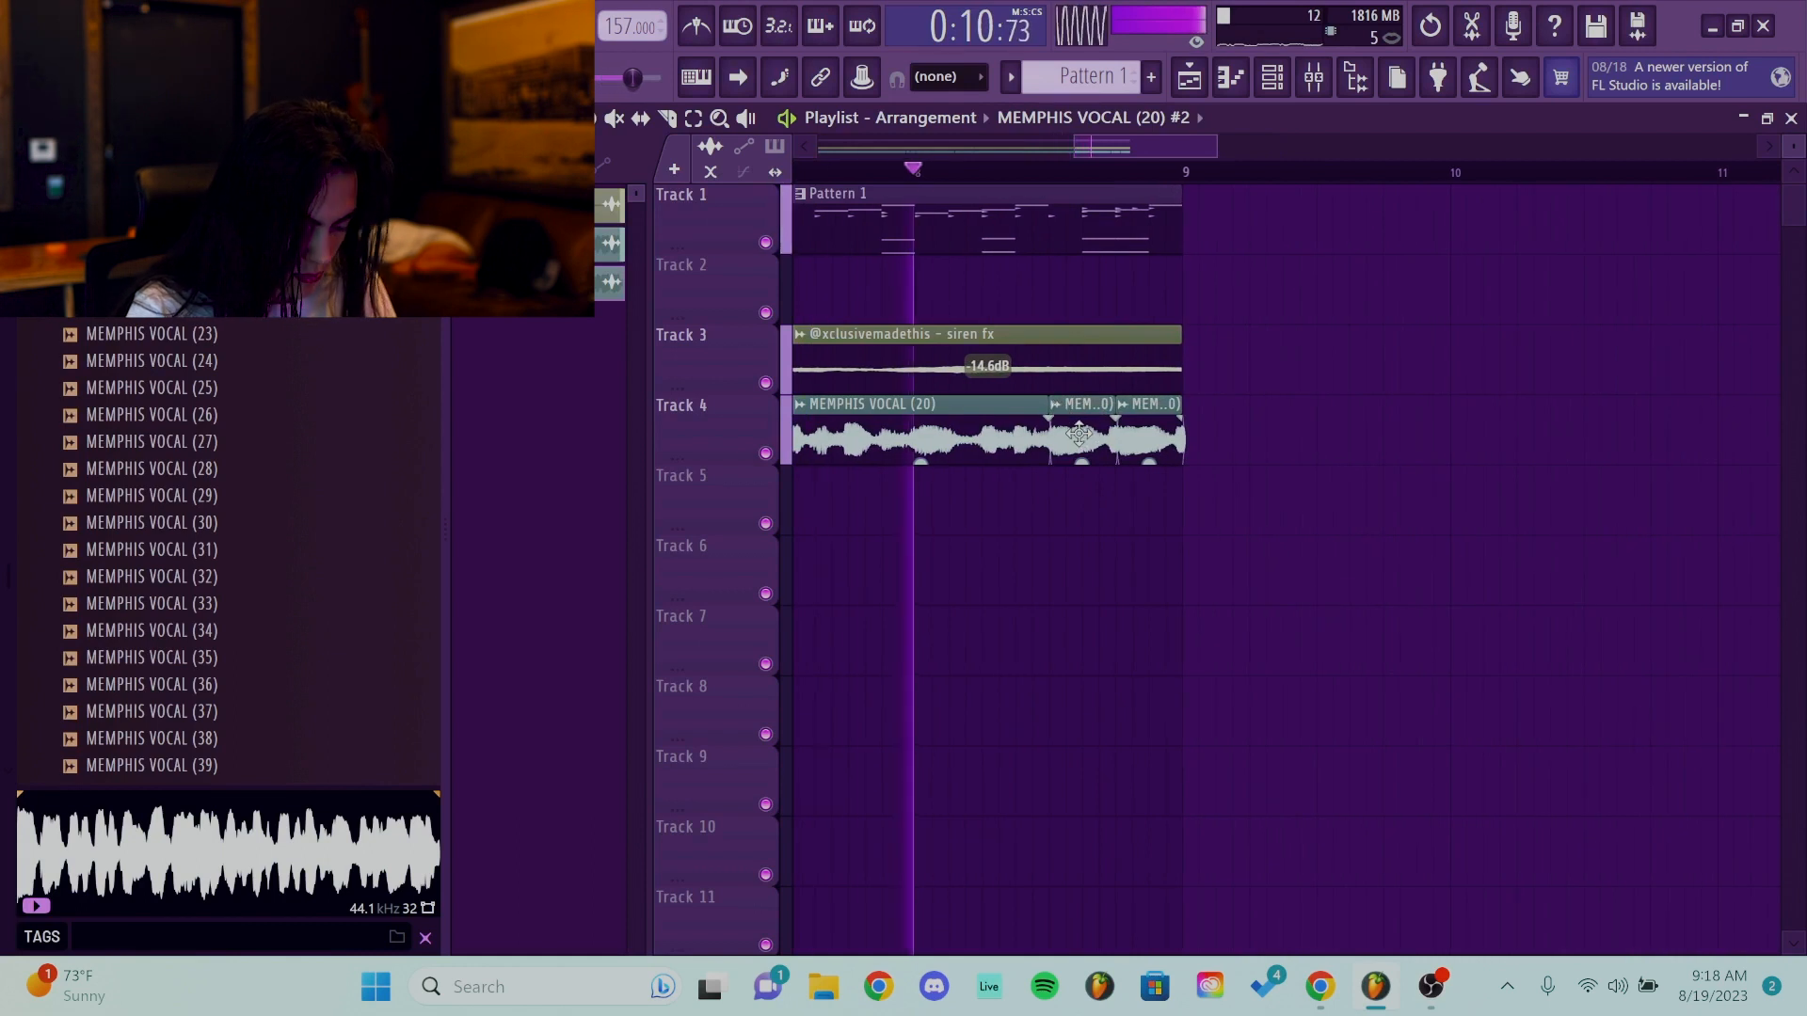
Stop playback and make the short vocal slice near the end of bar 8 on Track 4 unique.
{"action": "key", "text": "space"}
{"action": "left_click", "coordinate": [1063, 405]}
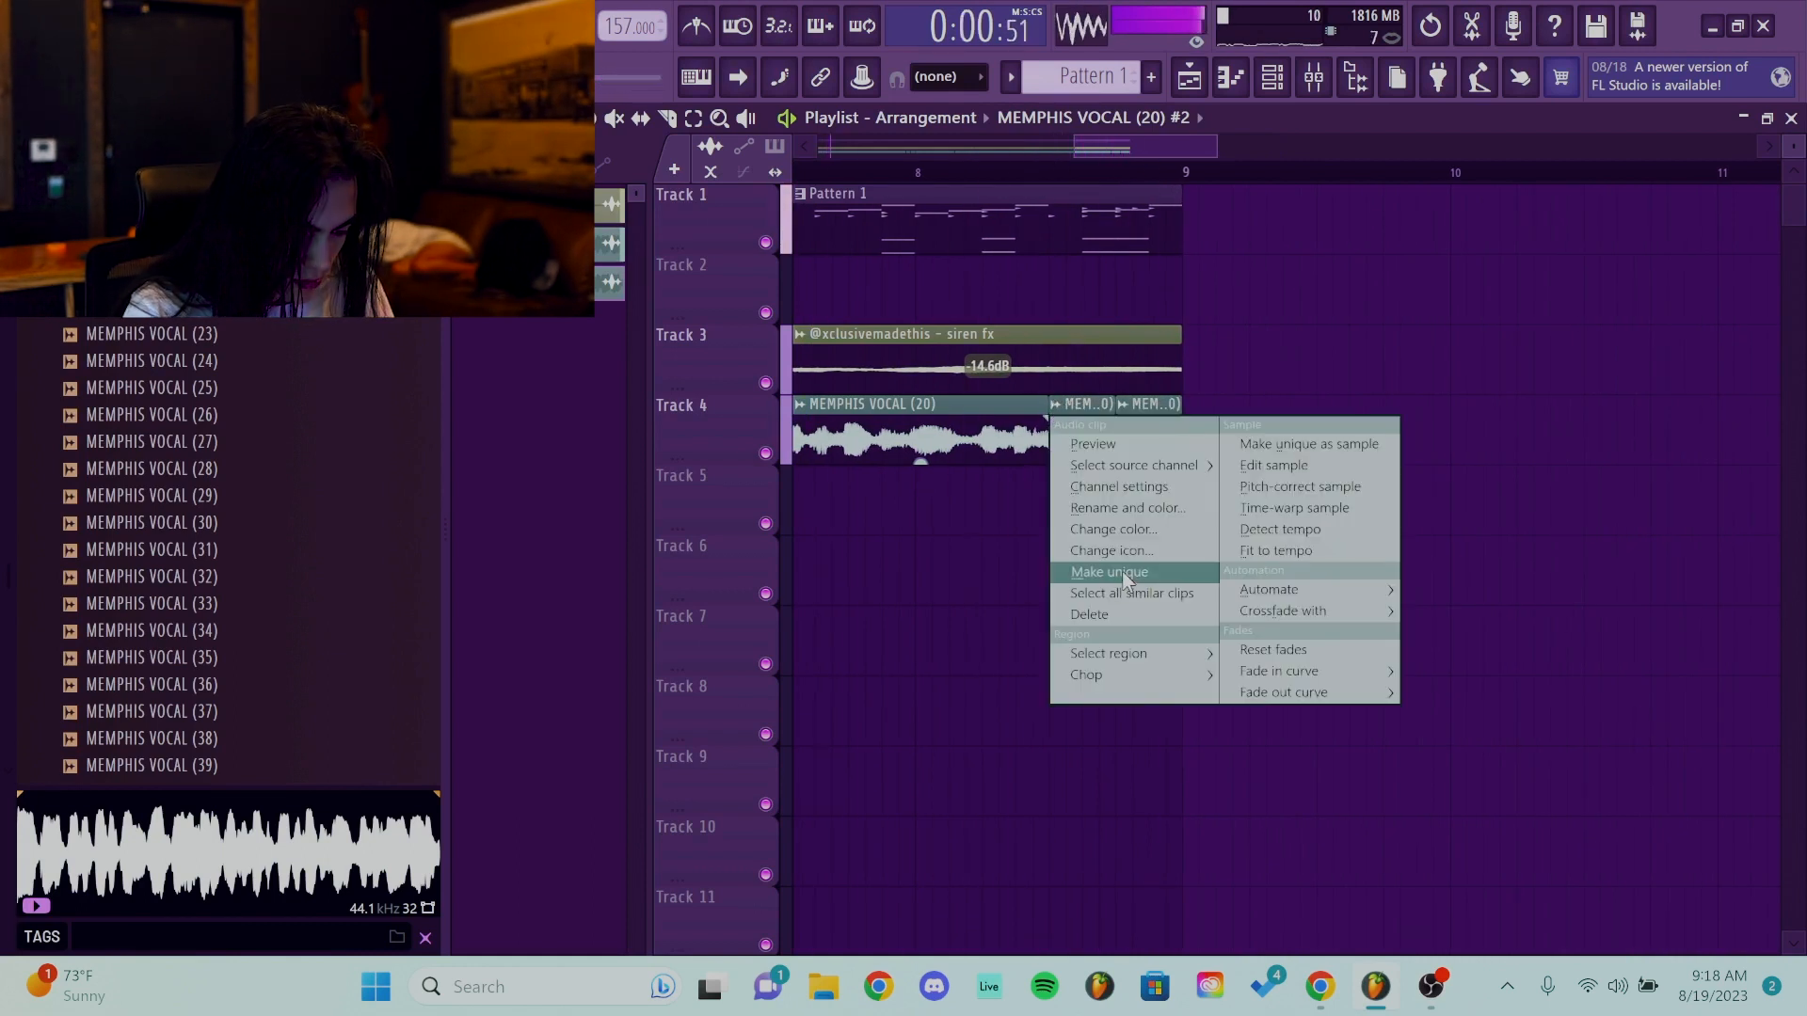
{"action": "left_click", "coordinate": [1119, 569]}
{"action": "right_click", "coordinate": [1131, 416]}
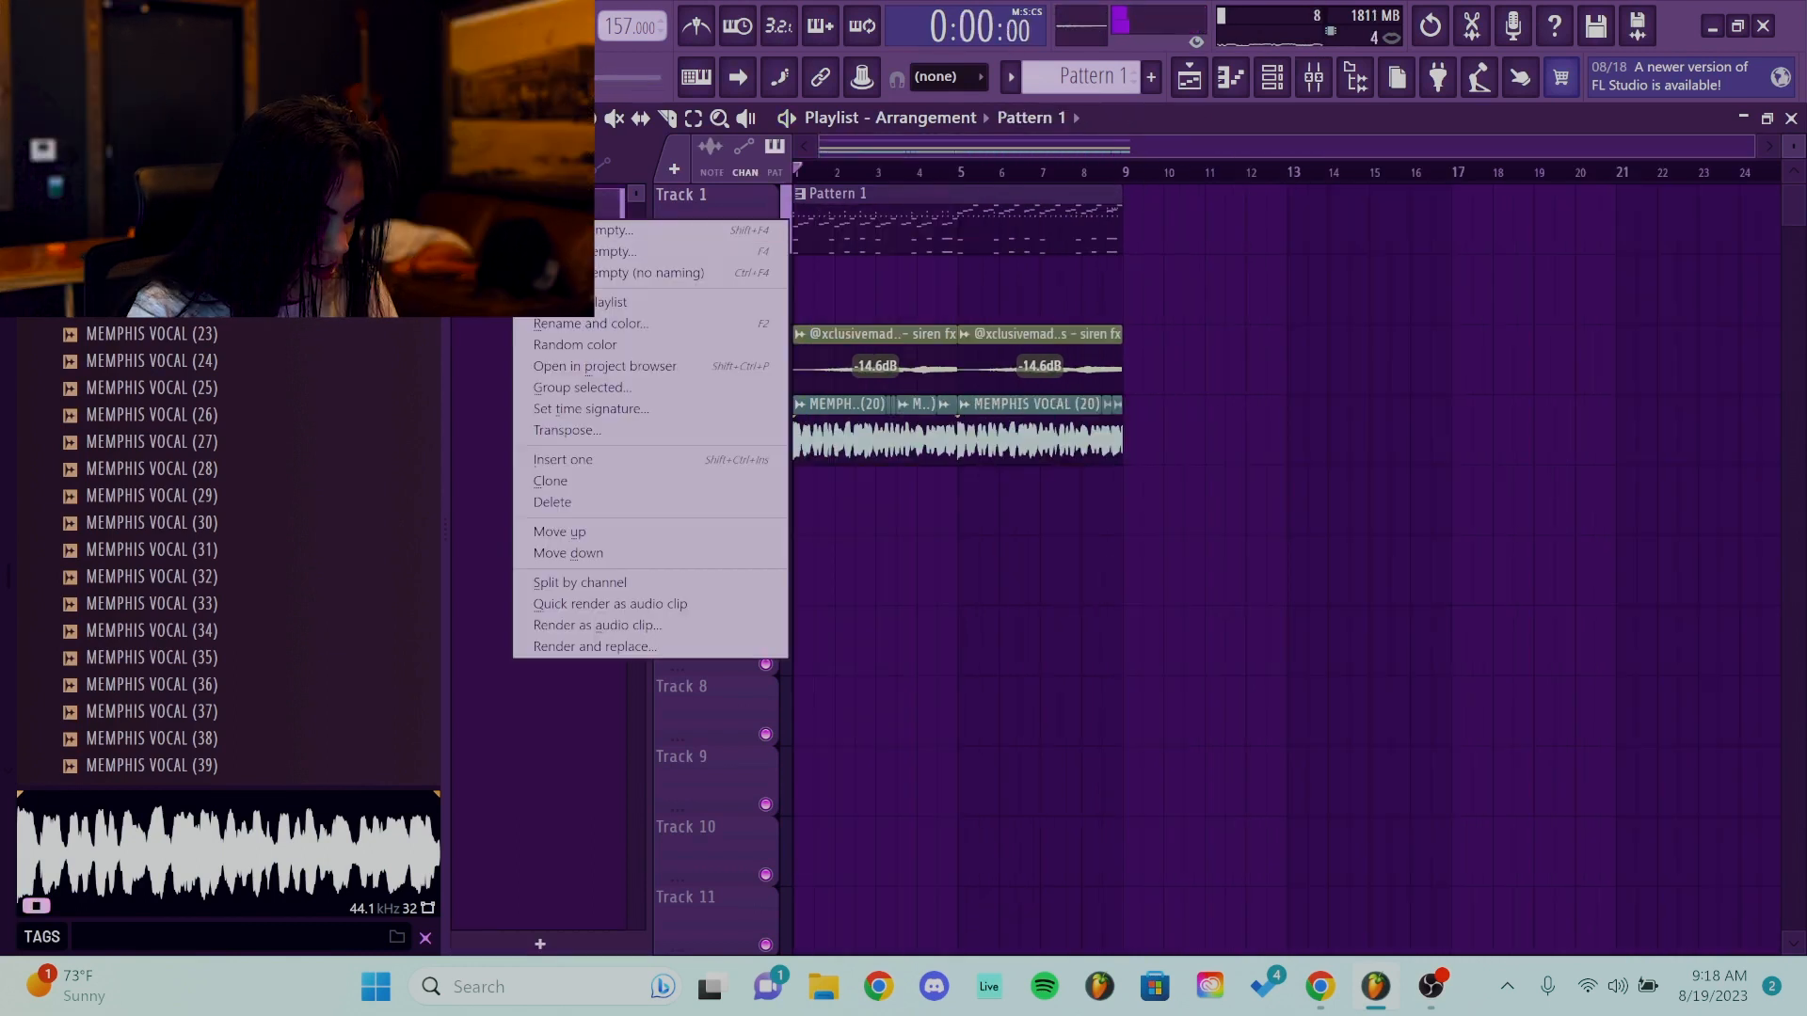
Split Pattern 1 by channel and reorder the resulting patterns with ZENOLOGY and Heat Up 3 64bit first.
{"action": "left_click", "coordinate": [626, 583]}
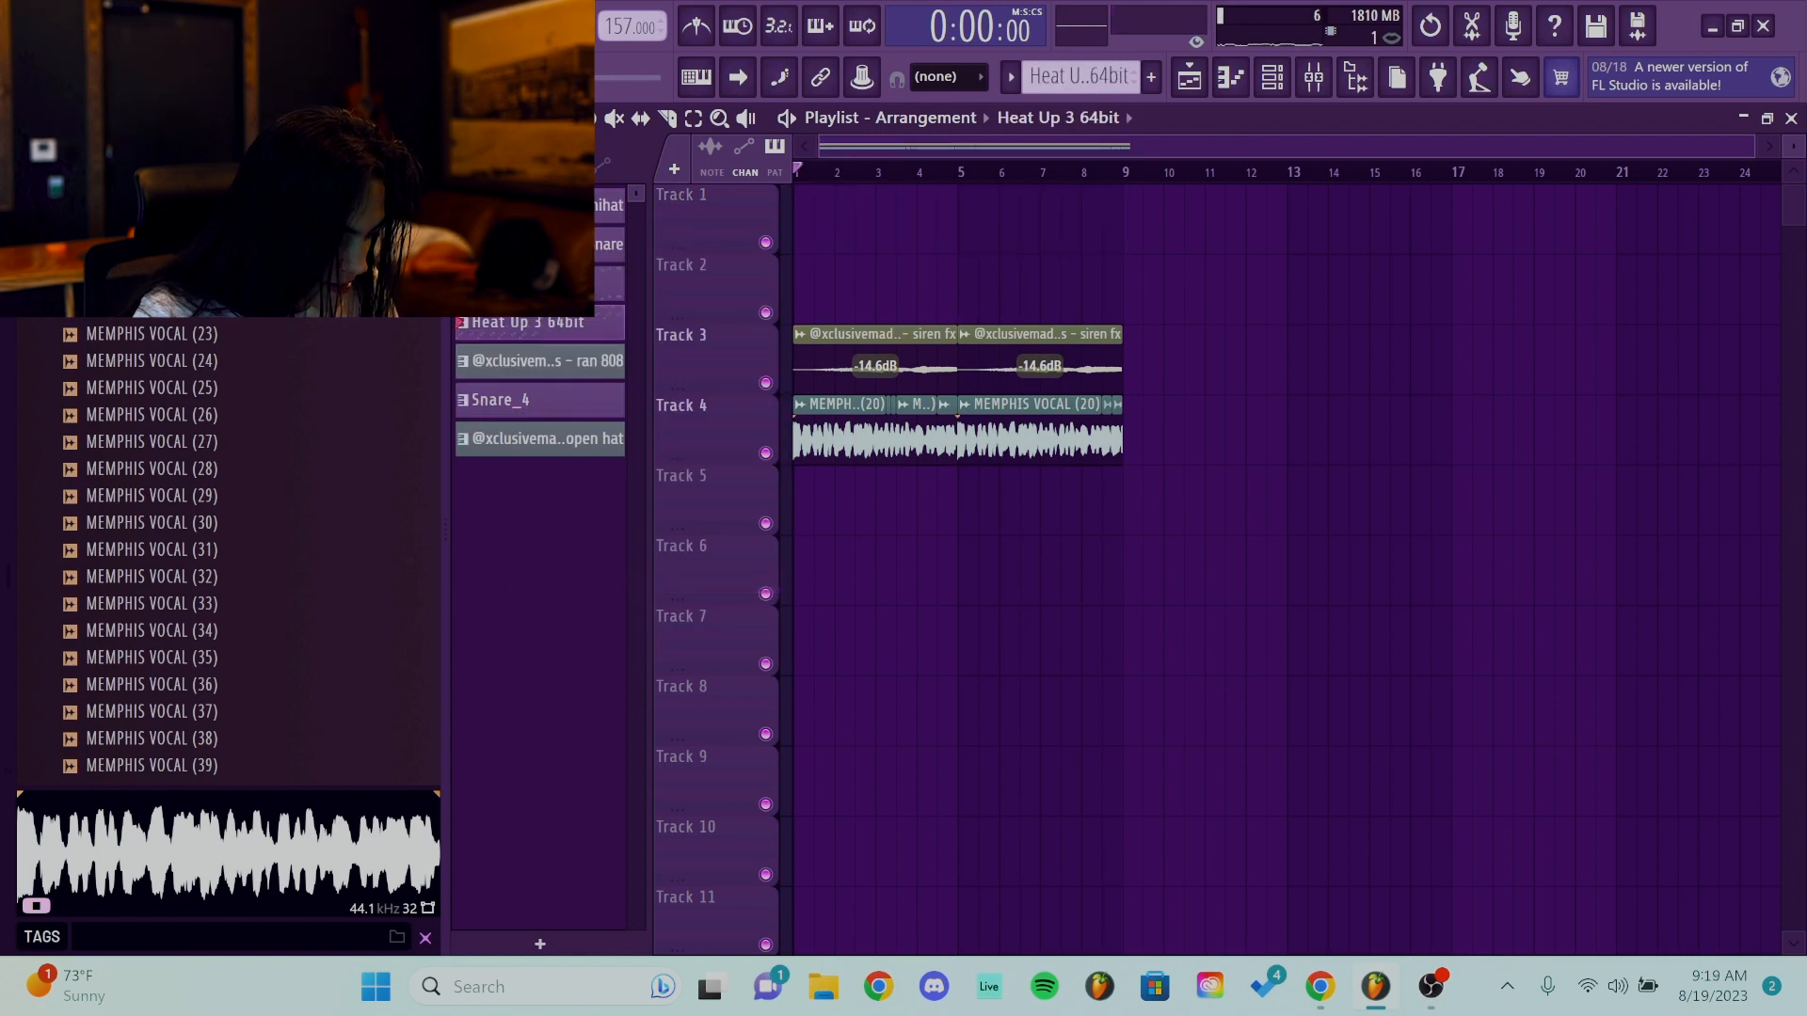
{"action": "left_click", "coordinate": [552, 325]}
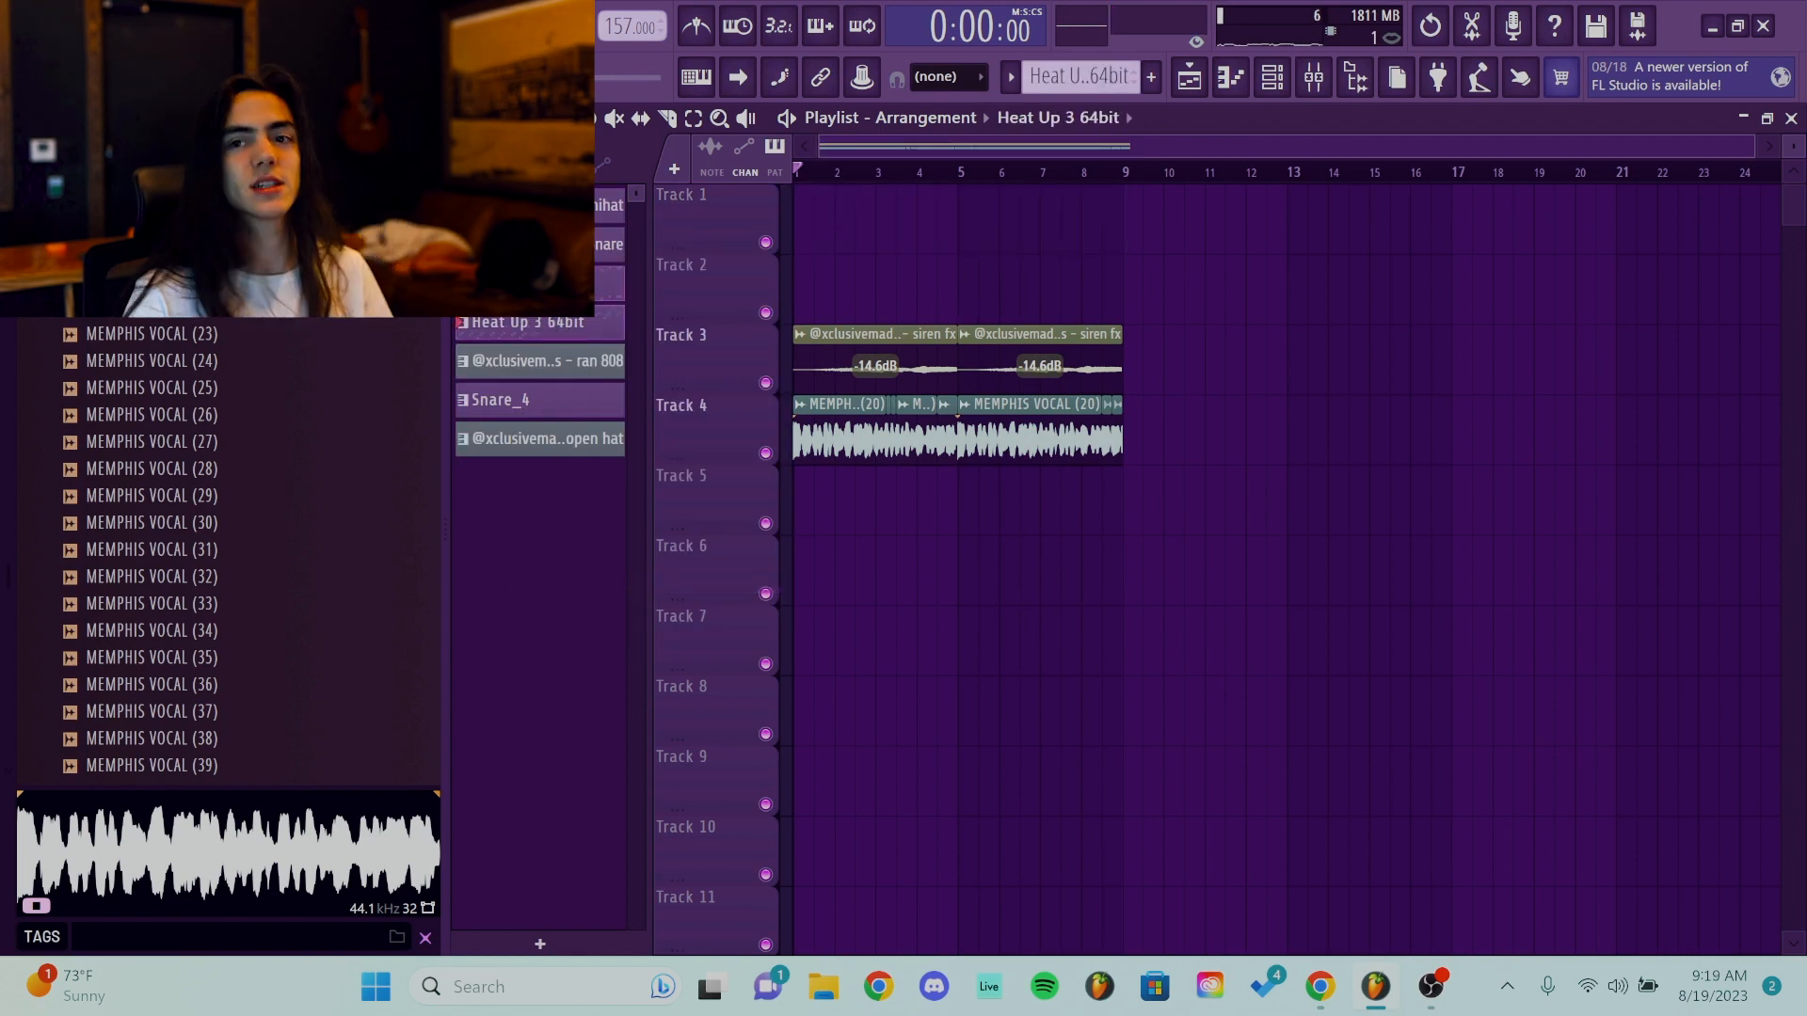
{"action": "left_click_drag", "start_coordinate": [564, 363], "coordinate": [567, 423]}
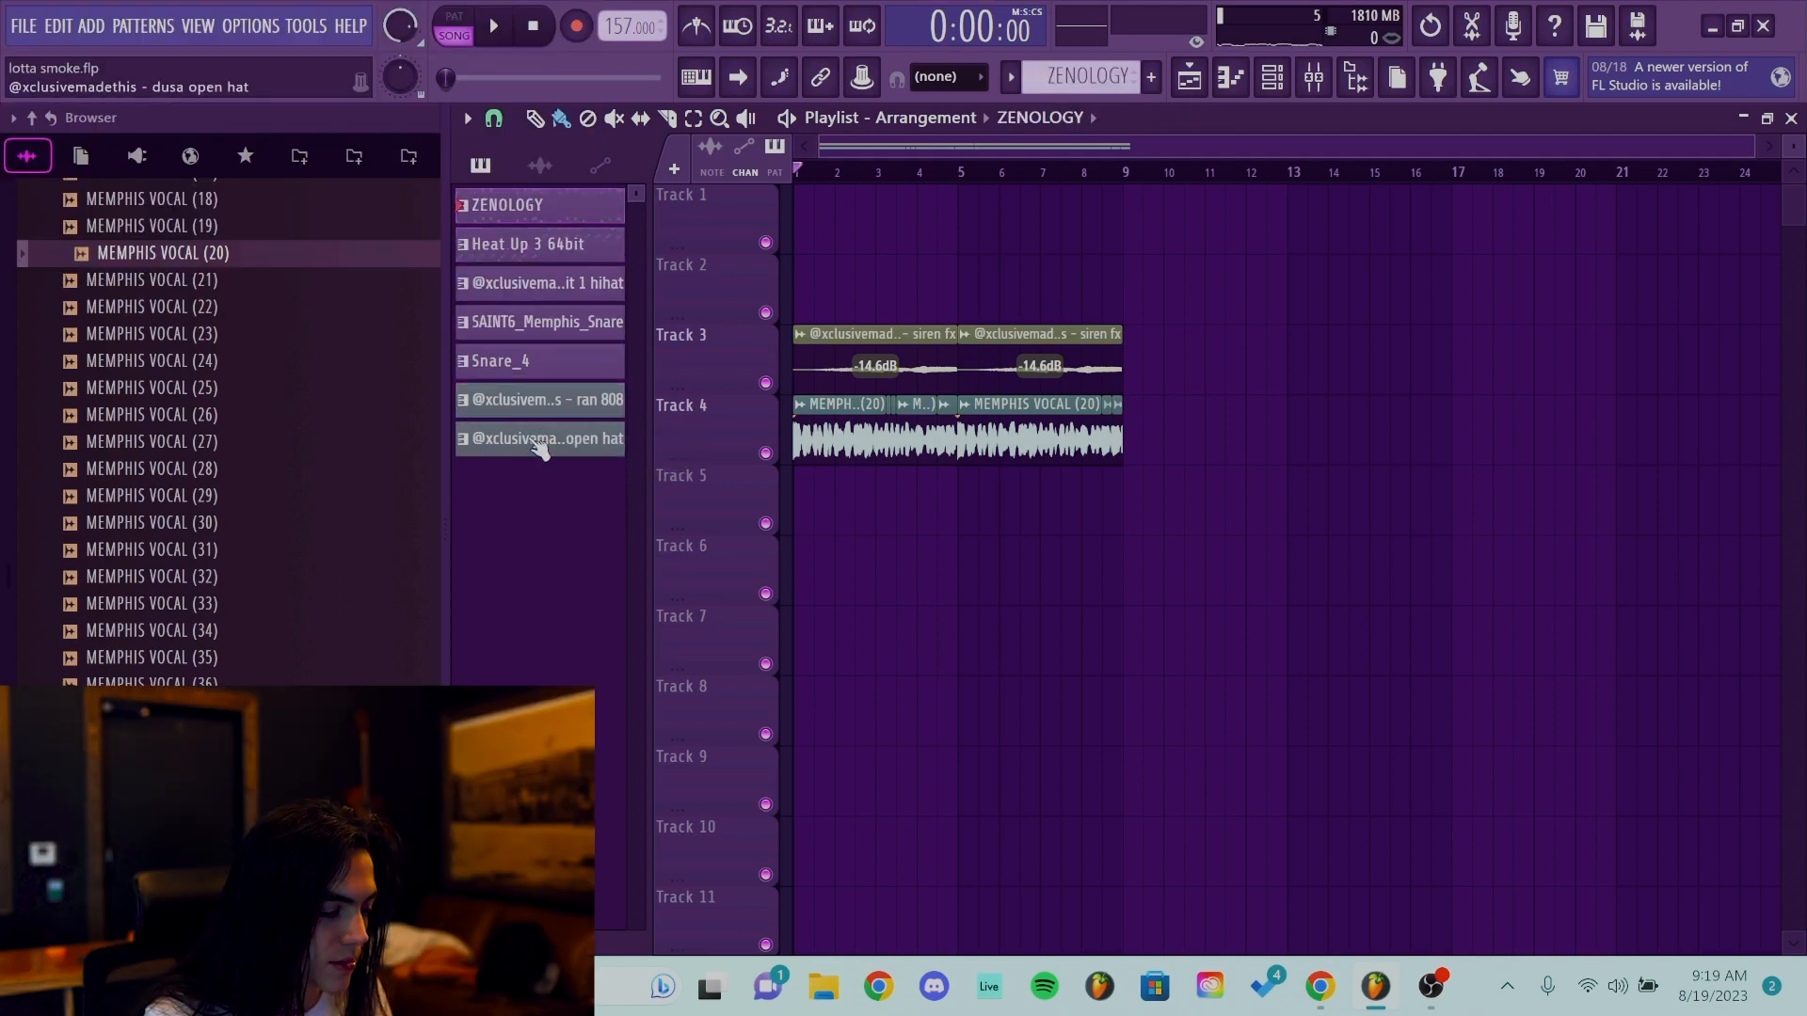
Place all seven split patterns in the playlist at bar 1, stacked on Tracks 5 to 11.
{"action": "left_click_drag", "start_coordinate": [508, 200], "coordinate": [799, 493]}
{"action": "left_click", "coordinate": [1243, 544]}
{"action": "right_click", "coordinate": [1247, 548]}
{"action": "scroll", "coordinate": [1202, 351], "scroll_direction": "down", "scroll_amount": 3}
{"action": "scroll", "coordinate": [1203, 351], "scroll_direction": "up", "scroll_amount": 3}
Move all playlist clips up two tracks so the siren fx starts on Track 1, and clear the selection.
{"action": "key", "text": "ctrl+a"}
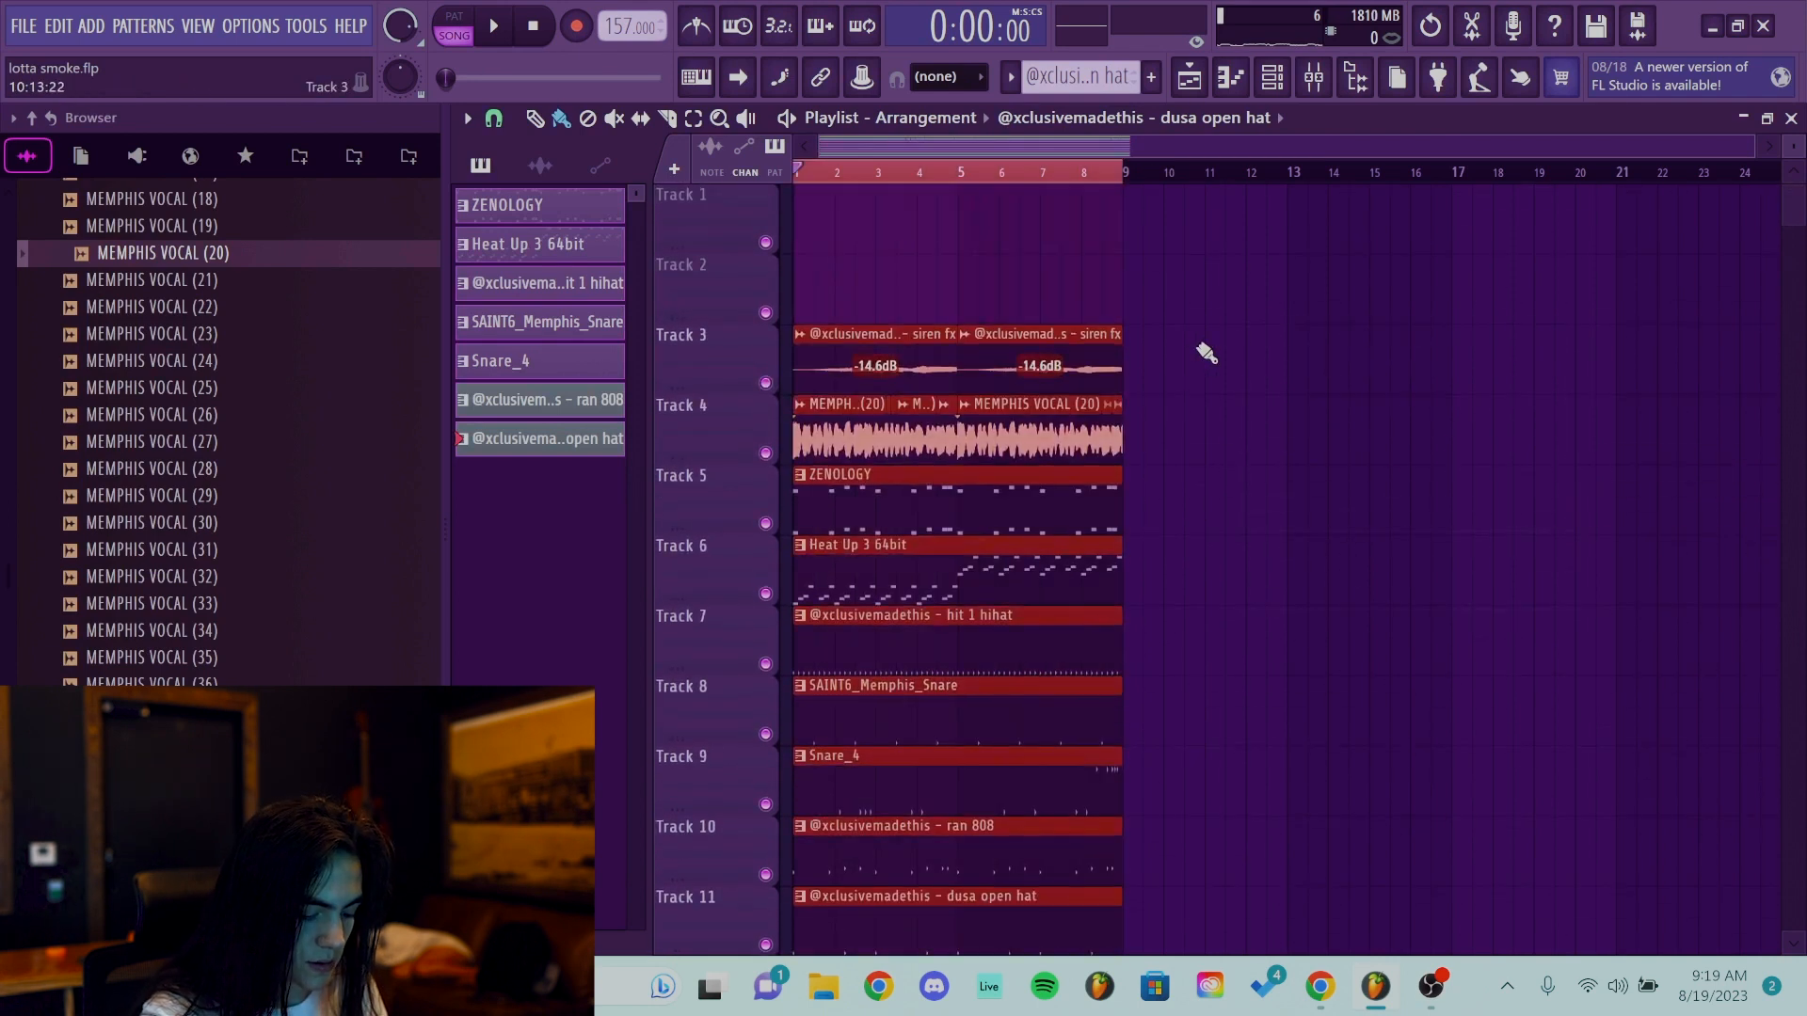
{"action": "key", "text": "shift+Up"}
{"action": "key", "text": "shift+Up"}
{"action": "left_click", "coordinate": [1208, 349]}
{"action": "right_click", "coordinate": [1223, 350]}
{"action": "left_click", "coordinate": [1230, 434]}
{"action": "right_click", "coordinate": [1230, 445]}
{"action": "left_click", "coordinate": [1261, 482]}
{"action": "right_click", "coordinate": [1289, 513]}
Select the whole eight-bar arrangement and duplicate it five times end to end.
{"action": "key", "text": "ctrl+a"}
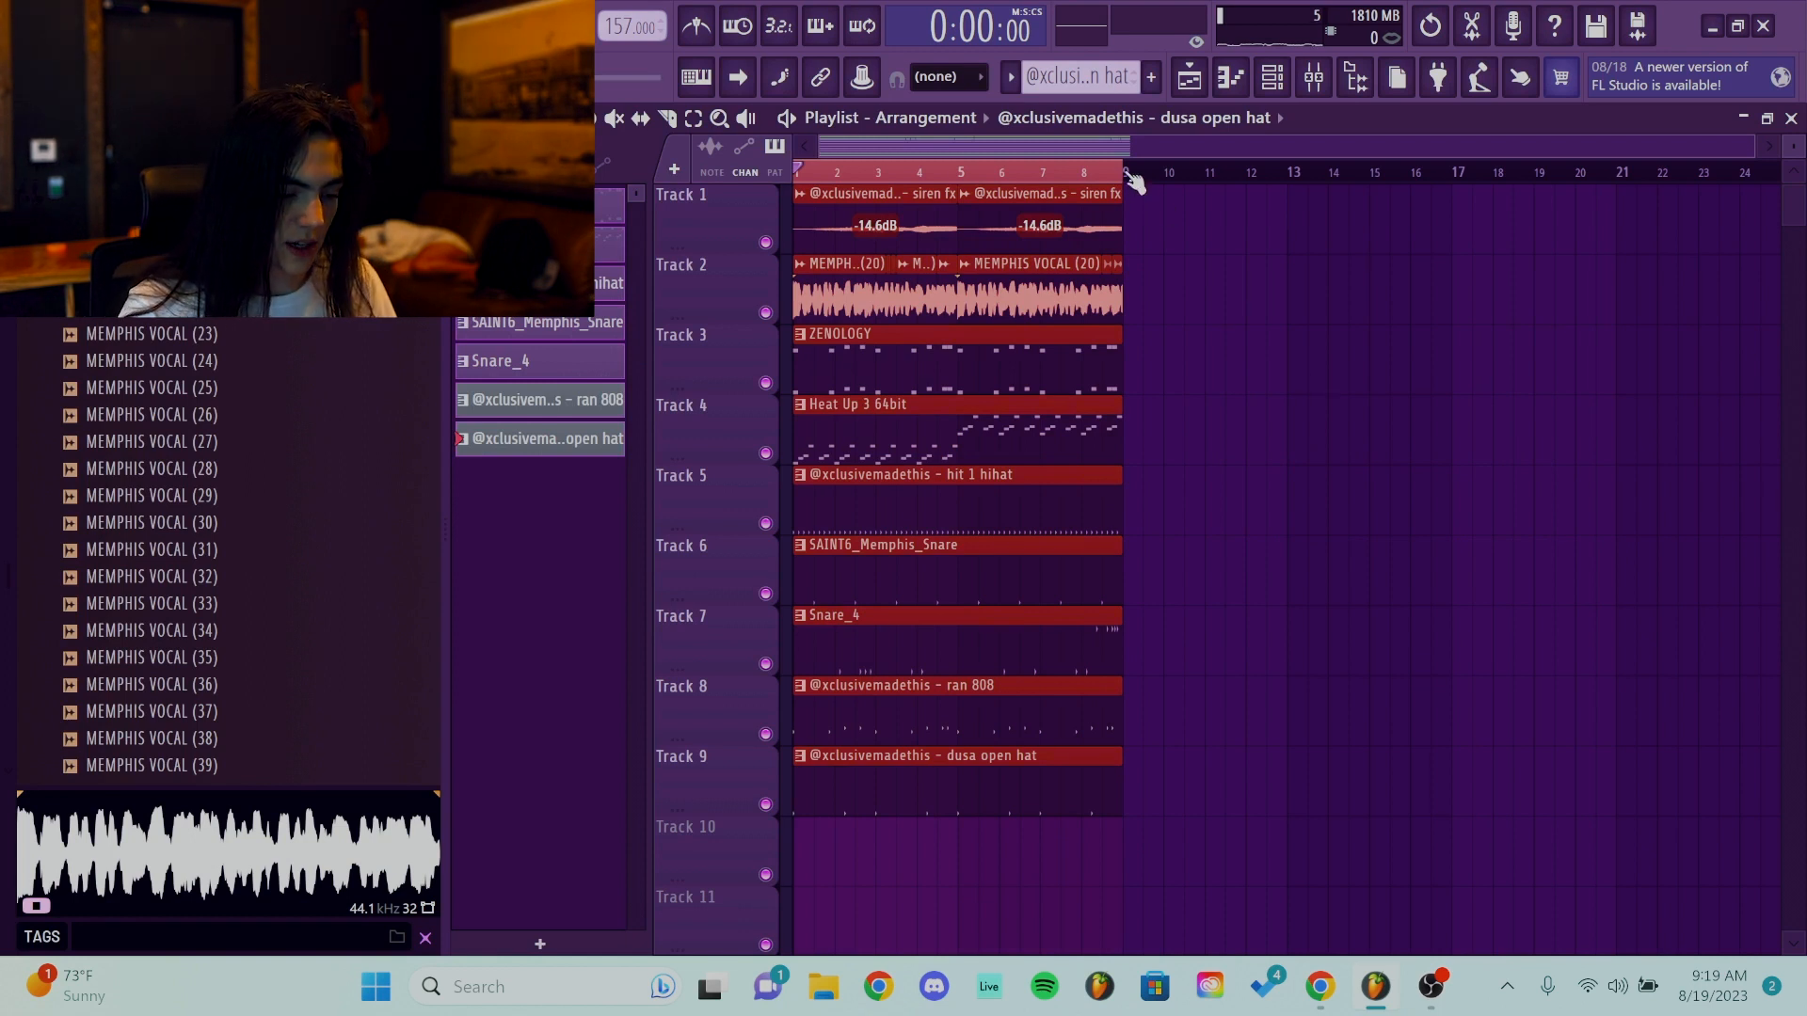
{"action": "key", "text": "ctrl+b"}
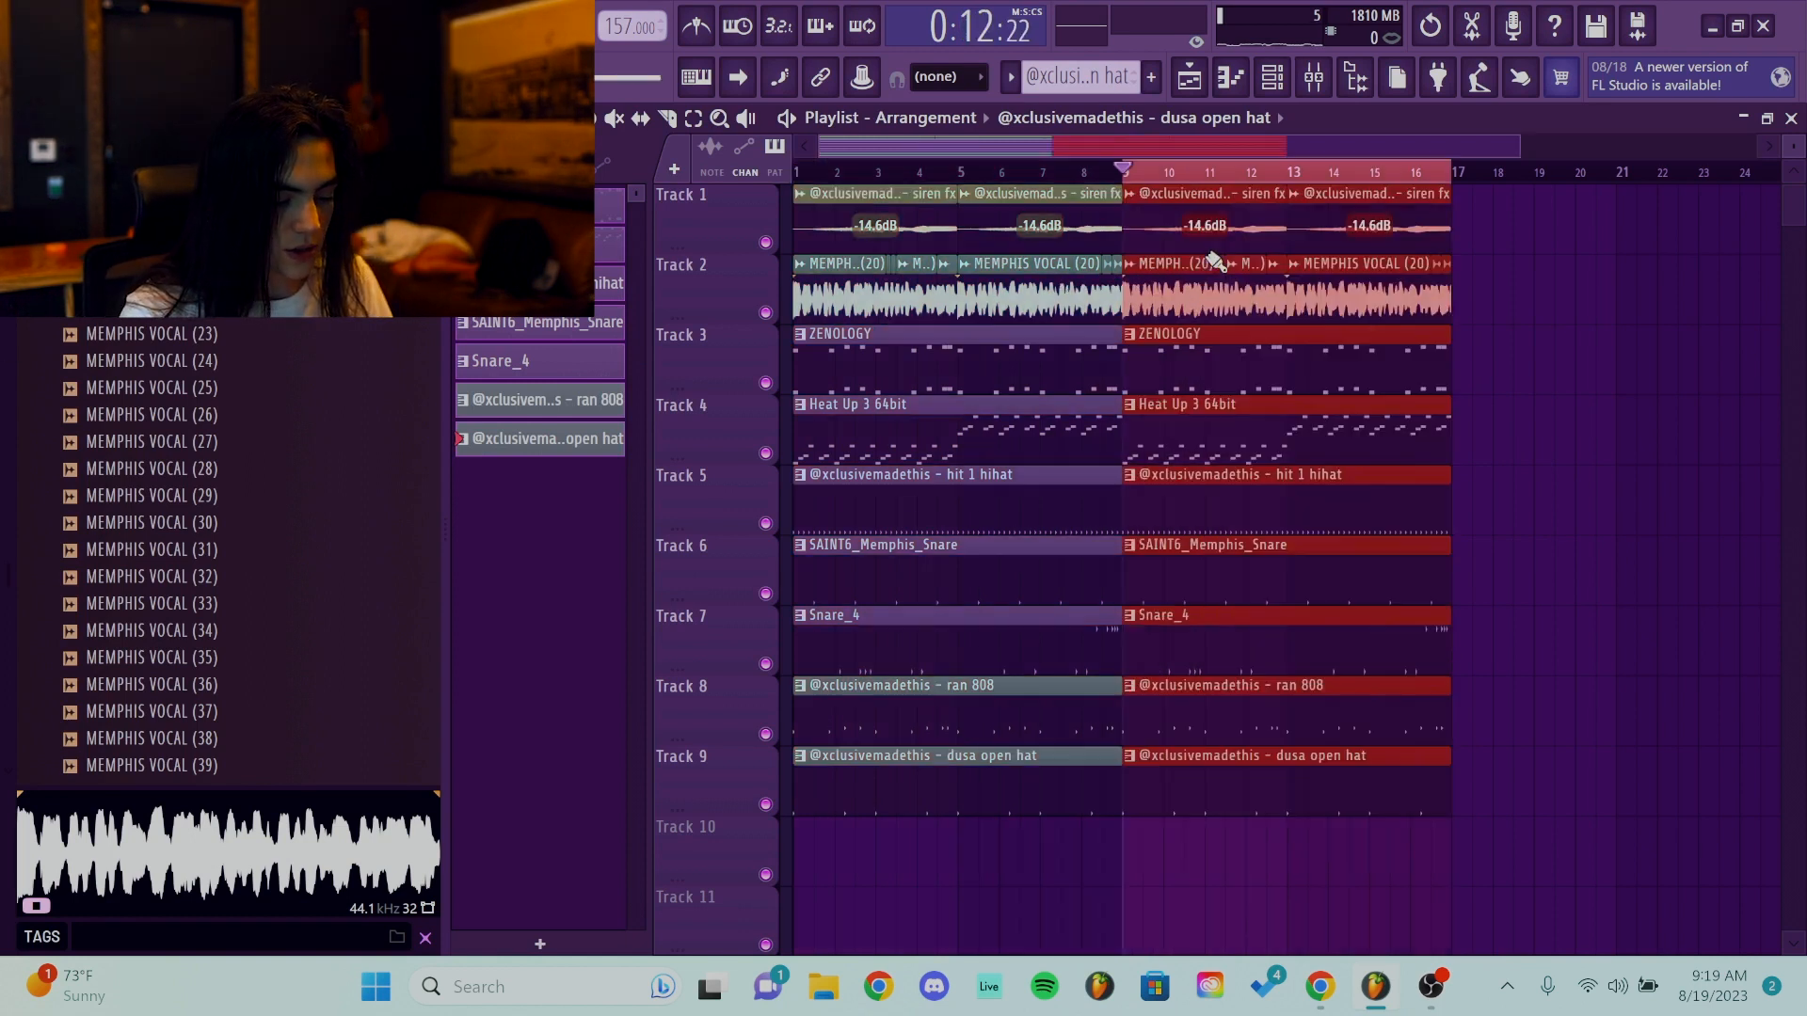
{"action": "key", "text": "ctrl+b"}
{"action": "key", "text": "ctrl+b"}
{"action": "key", "text": "ctrl+b"}
{"action": "key", "text": "ctrl+b"}
Delete the clips after bar 41 and all Track 2 vocal copies after bar 9.
{"action": "scroll", "coordinate": [1216, 261], "scroll_direction": "down", "scroll_amount": 3}
{"action": "left_click_drag", "start_coordinate": [943, 187], "coordinate": [1152, 835]}
{"action": "left_click_drag", "start_coordinate": [1190, 187], "coordinate": [1355, 793]}
{"action": "mouse_move", "coordinate": [1448, 865]}
{"action": "left_mouse_down"}
{"action": "mouse_move", "coordinate": [1471, 421]}
{"action": "mouse_move", "coordinate": [1517, 301]}
{"action": "mouse_move", "coordinate": [1438, 279]}
{"action": "mouse_move", "coordinate": [1528, 292]}
{"action": "left_mouse_up"}
{"action": "mouse_move", "coordinate": [974, 301]}
{"action": "left_mouse_down"}
{"action": "mouse_move", "coordinate": [1484, 291]}
{"action": "mouse_move", "coordinate": [997, 292]}
{"action": "left_mouse_up"}
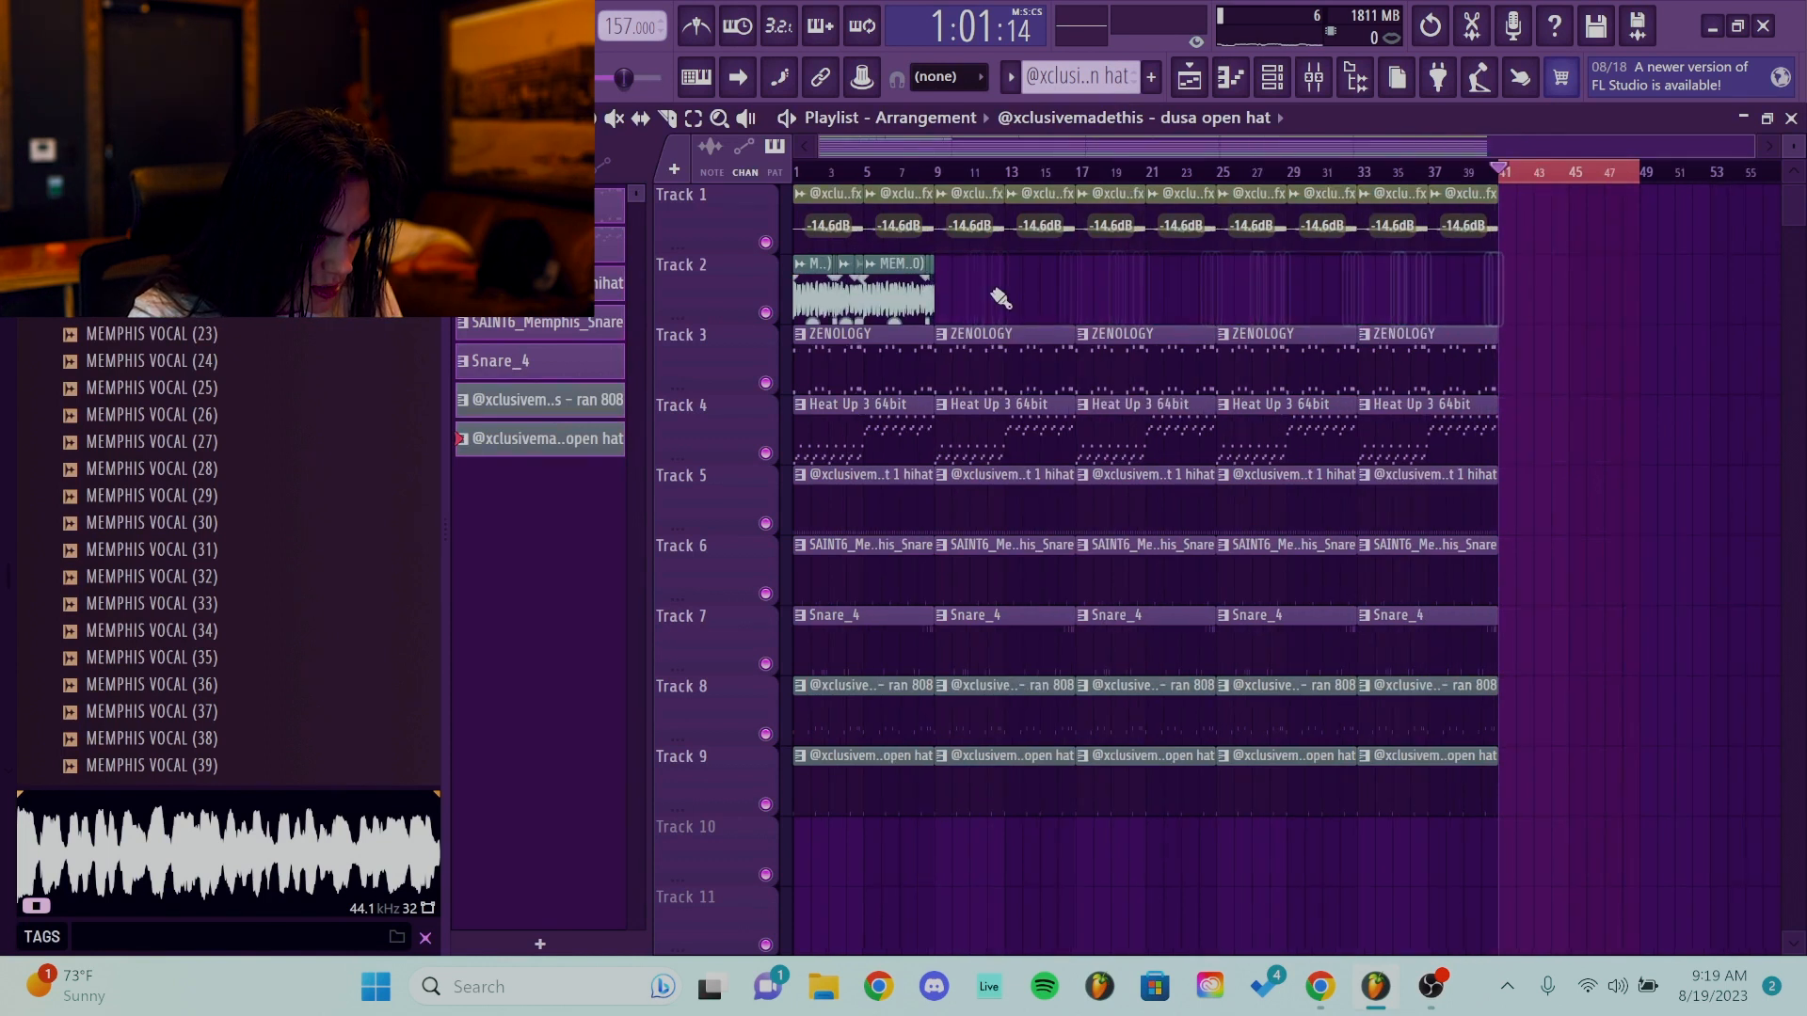
Consolidate the vocal clips on Track 2 into one audio clip and place further copies at bars 17 and 33.
{"action": "right_click", "coordinate": [738, 263]}
{"action": "left_click", "coordinate": [828, 618]}
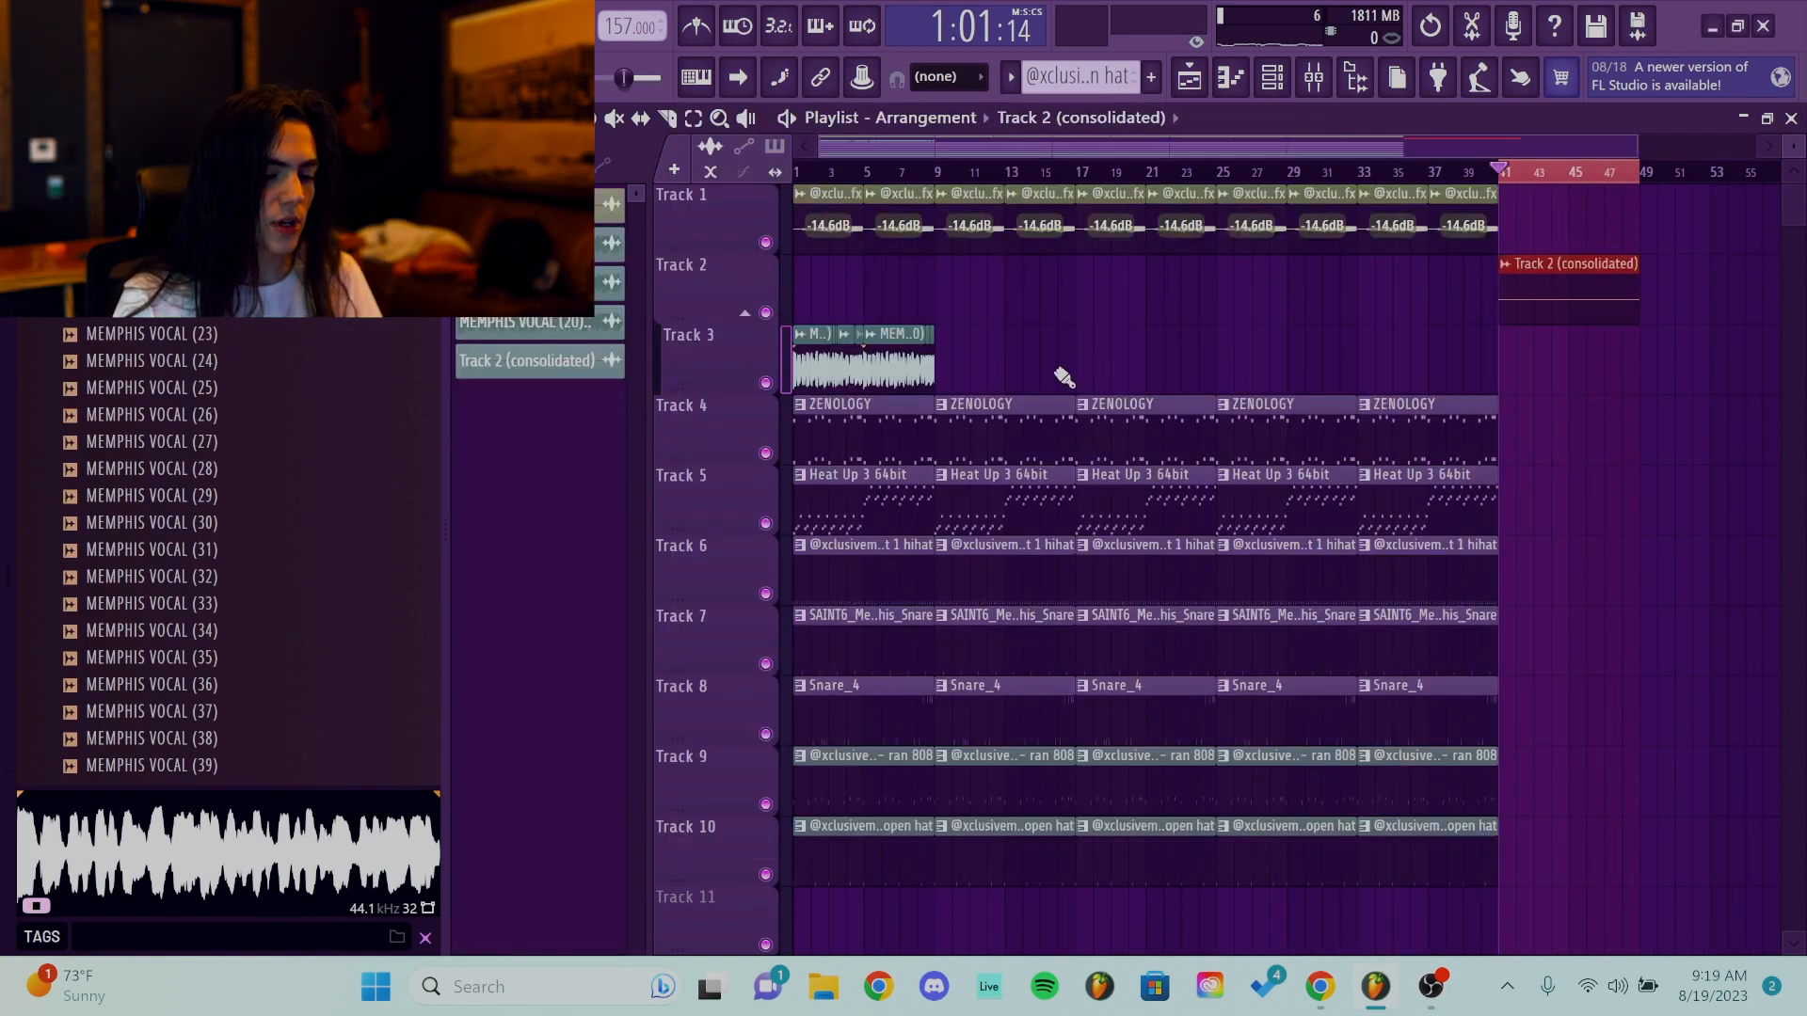
{"action": "left_click_drag", "start_coordinate": [883, 292], "coordinate": [1301, 304]}
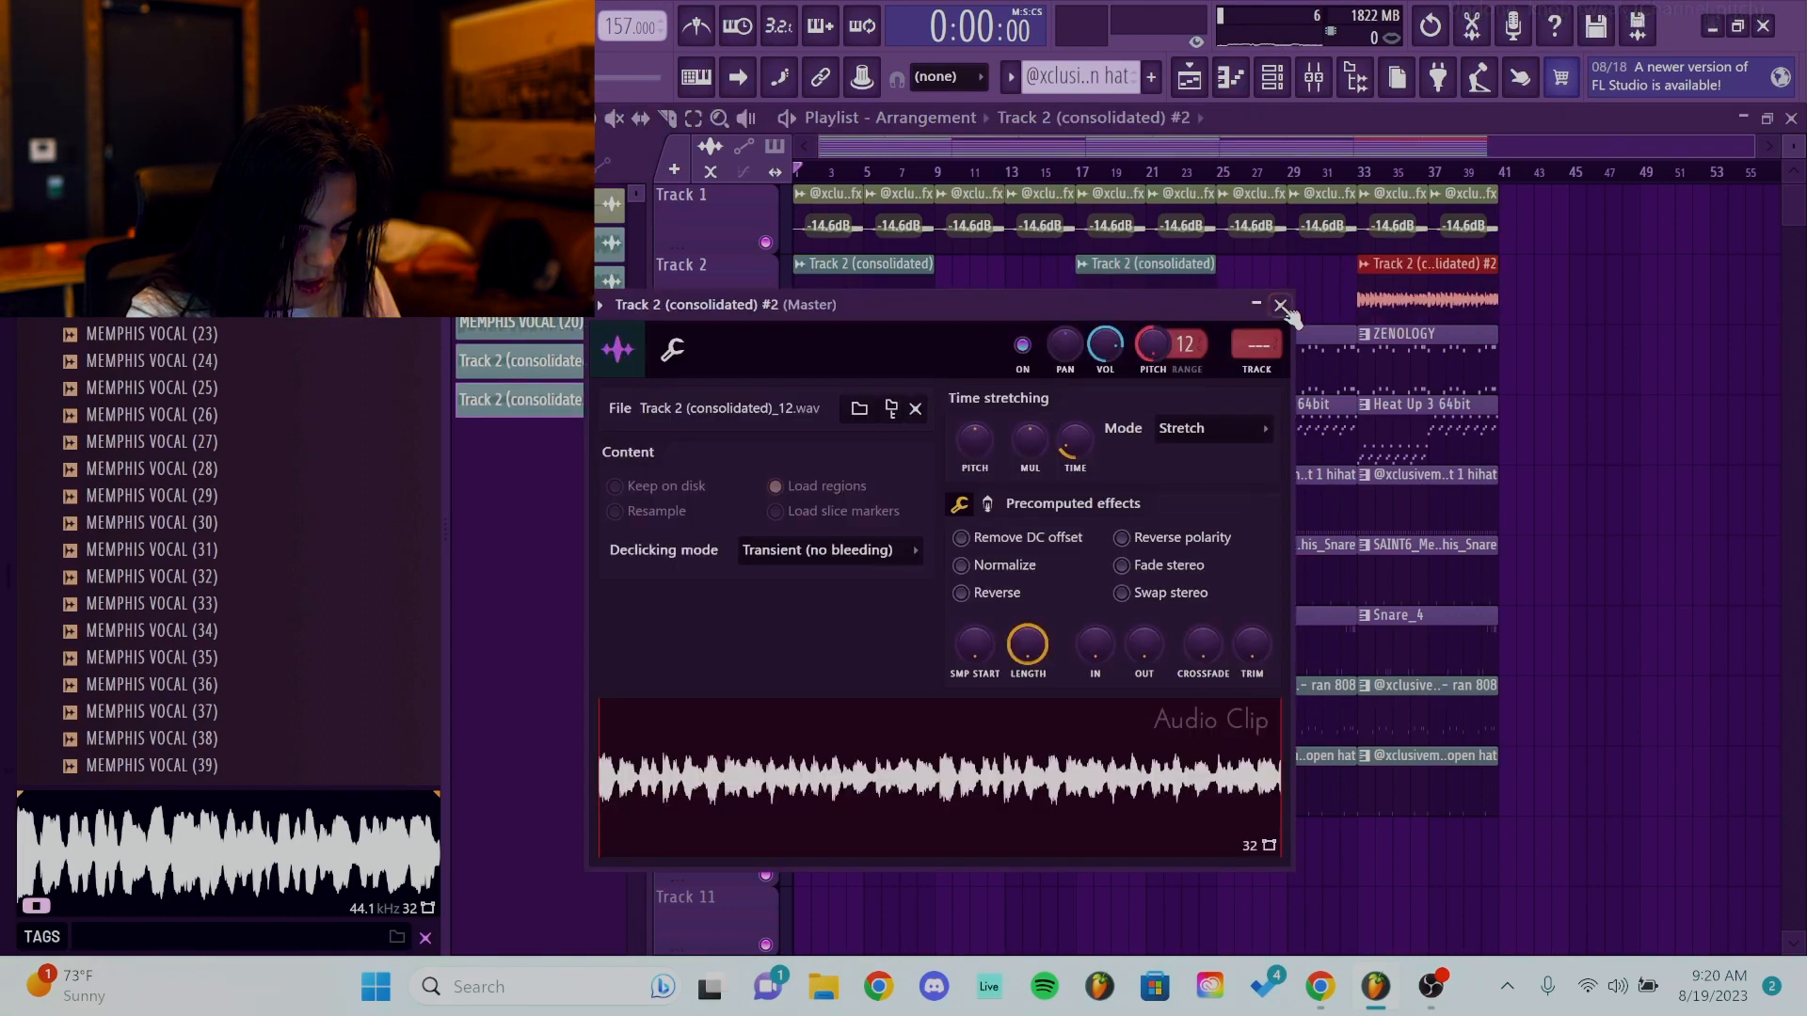
Move the unique consolidated vocal clip to bar 25 on Track 2 and set its volume to -3.9 dB.
{"action": "left_click", "coordinate": [1284, 307]}
{"action": "left_click_drag", "start_coordinate": [1418, 299], "coordinate": [1303, 295]}
{"action": "left_click", "coordinate": [1285, 325]}
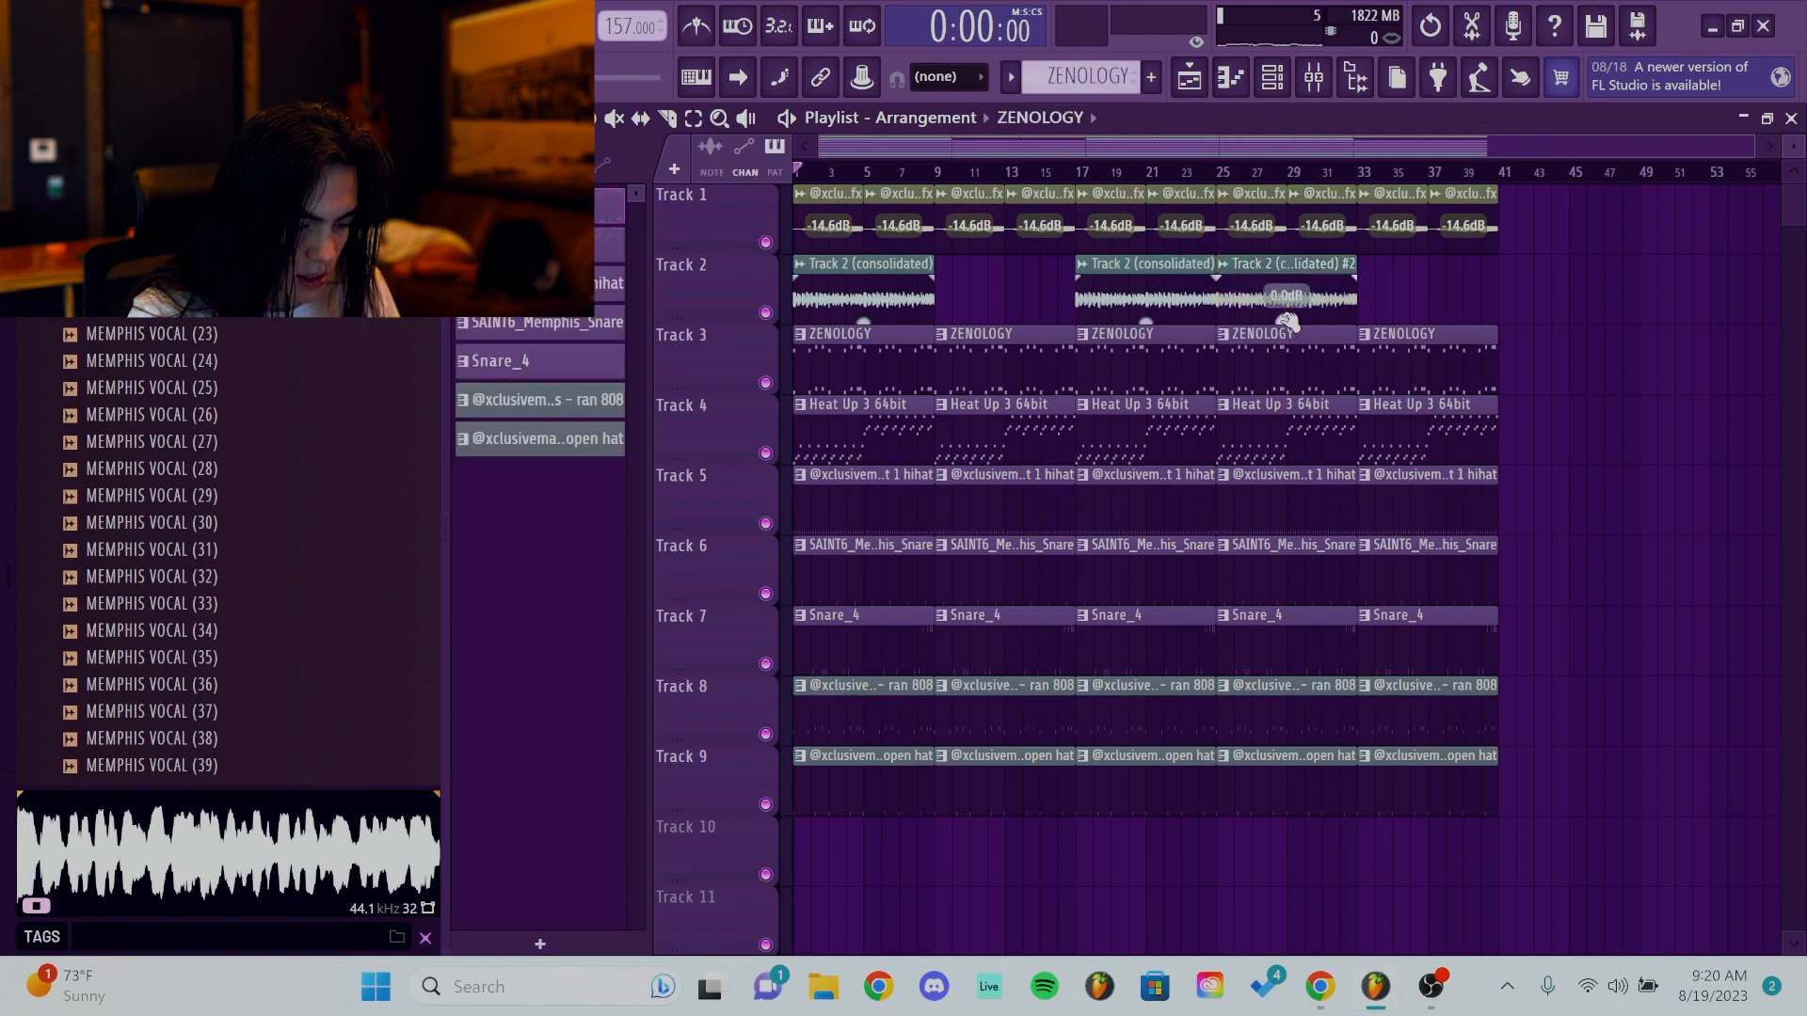
{"action": "left_click", "coordinate": [1277, 285]}
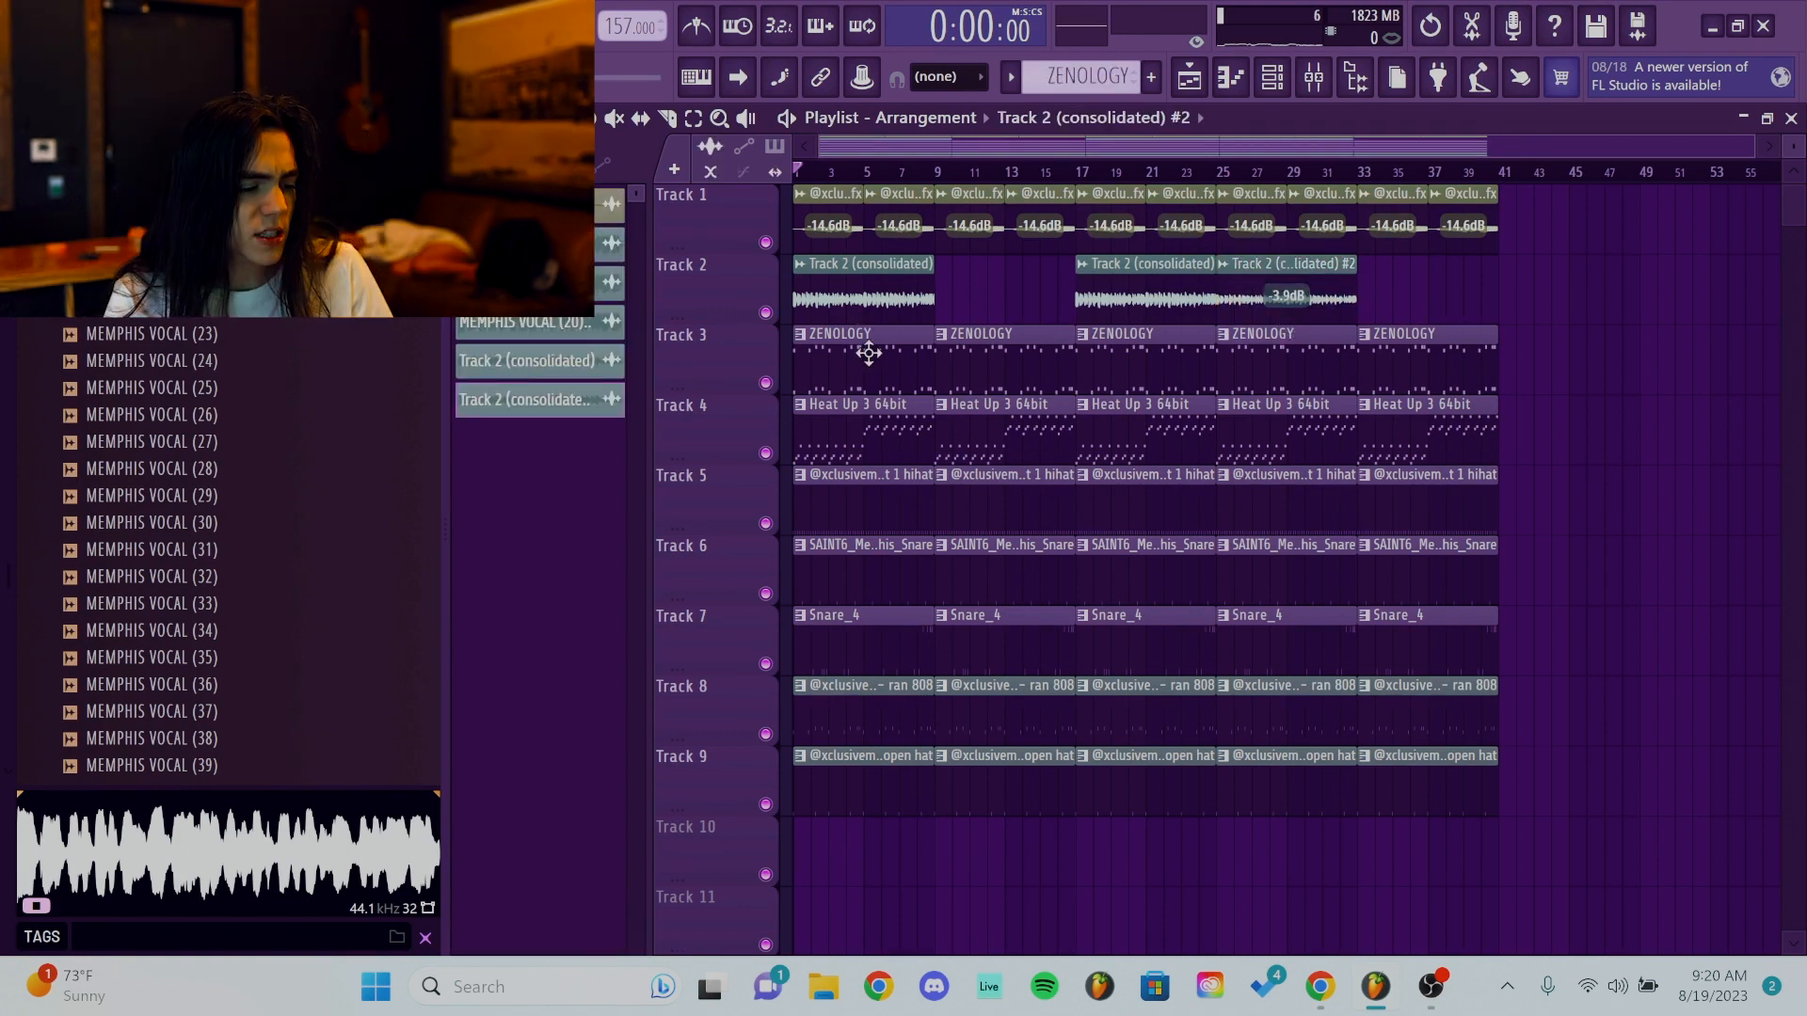
Delete the siren fx clips after bar 25 and thin out the drums in the opening bars.
{"action": "right_click", "coordinate": [1257, 217]}
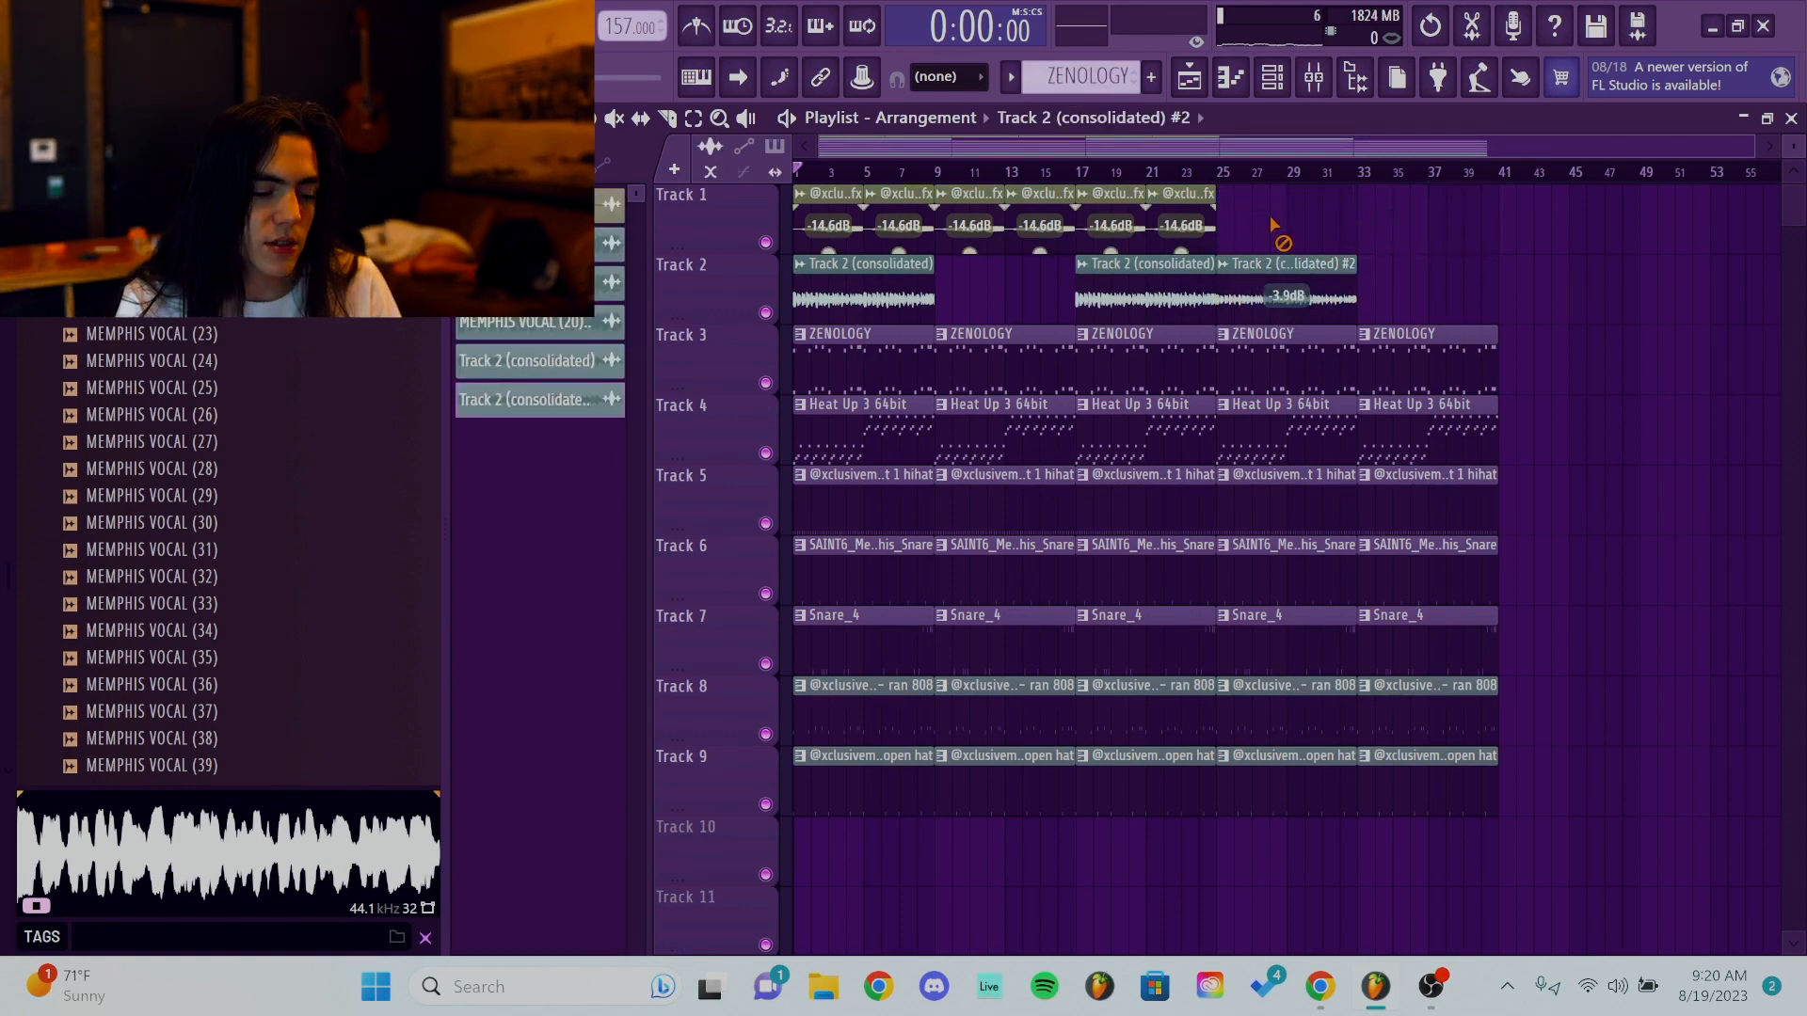
{"action": "right_click", "coordinate": [843, 513]}
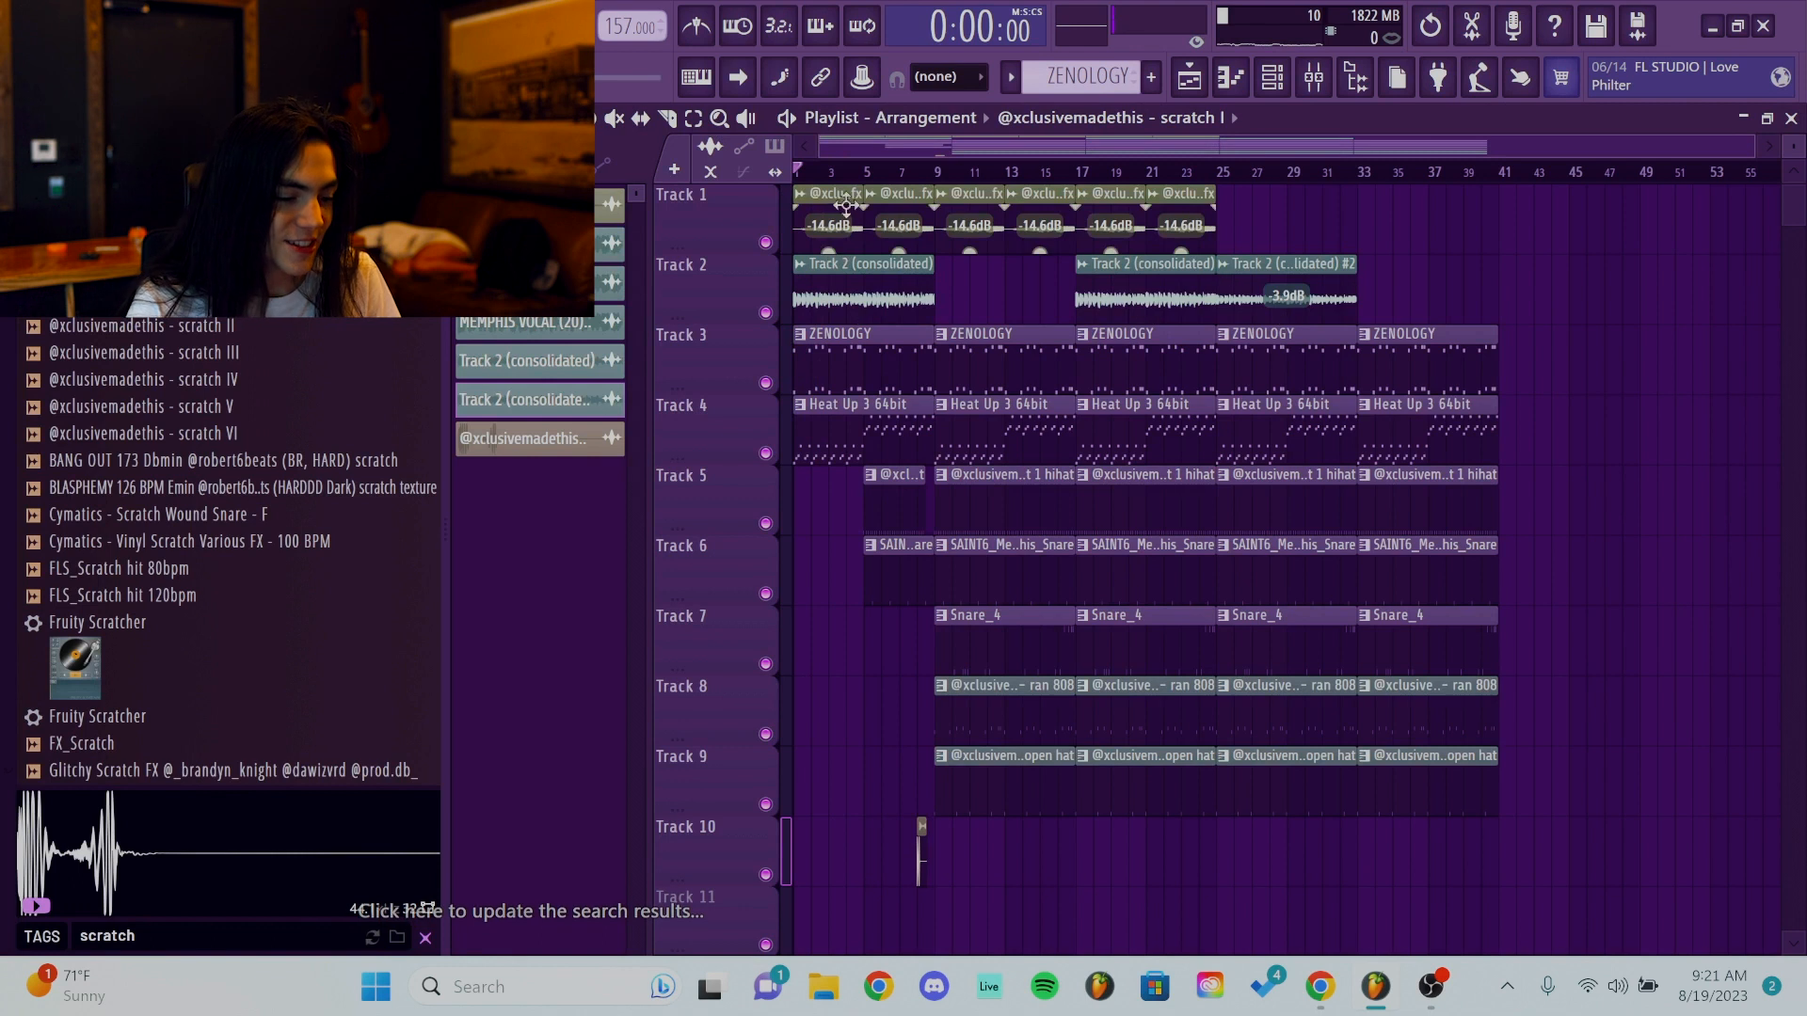
Add a second scratch I clip midway through bar 8 on Track 10 and cut off its tail.
{"action": "left_click", "coordinate": [920, 172]}
{"action": "scroll", "coordinate": [910, 828], "scroll_direction": "up", "scroll_amount": 5}
{"action": "key", "text": "space"}
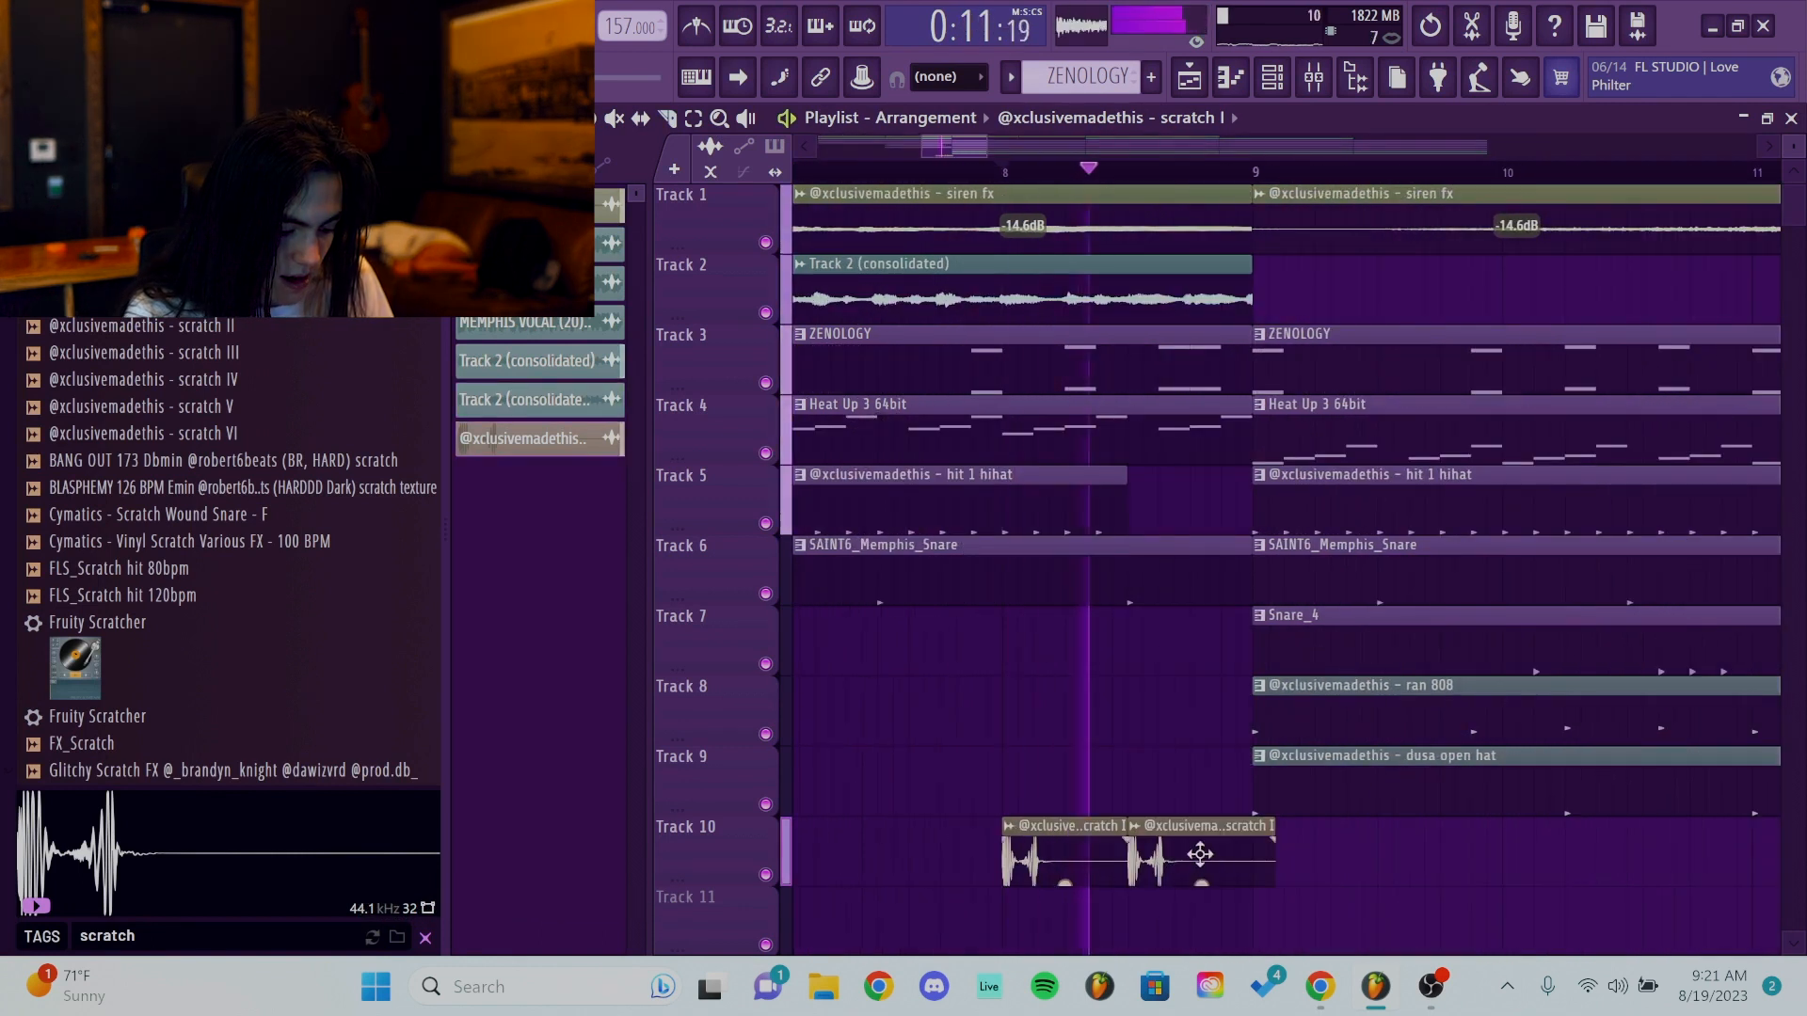
{"action": "key", "text": "c"}
{"action": "left_click", "coordinate": [1195, 857]}
{"action": "right_click", "coordinate": [1206, 859]}
{"action": "key", "text": "p"}
Add a third short scratch I clip on Track 10 that ends at bar 9.
{"action": "key", "text": "space"}
{"action": "key", "text": "space"}
{"action": "left_click", "coordinate": [1159, 857]}
{"action": "left_click_drag", "start_coordinate": [1225, 858], "coordinate": [1209, 859]}
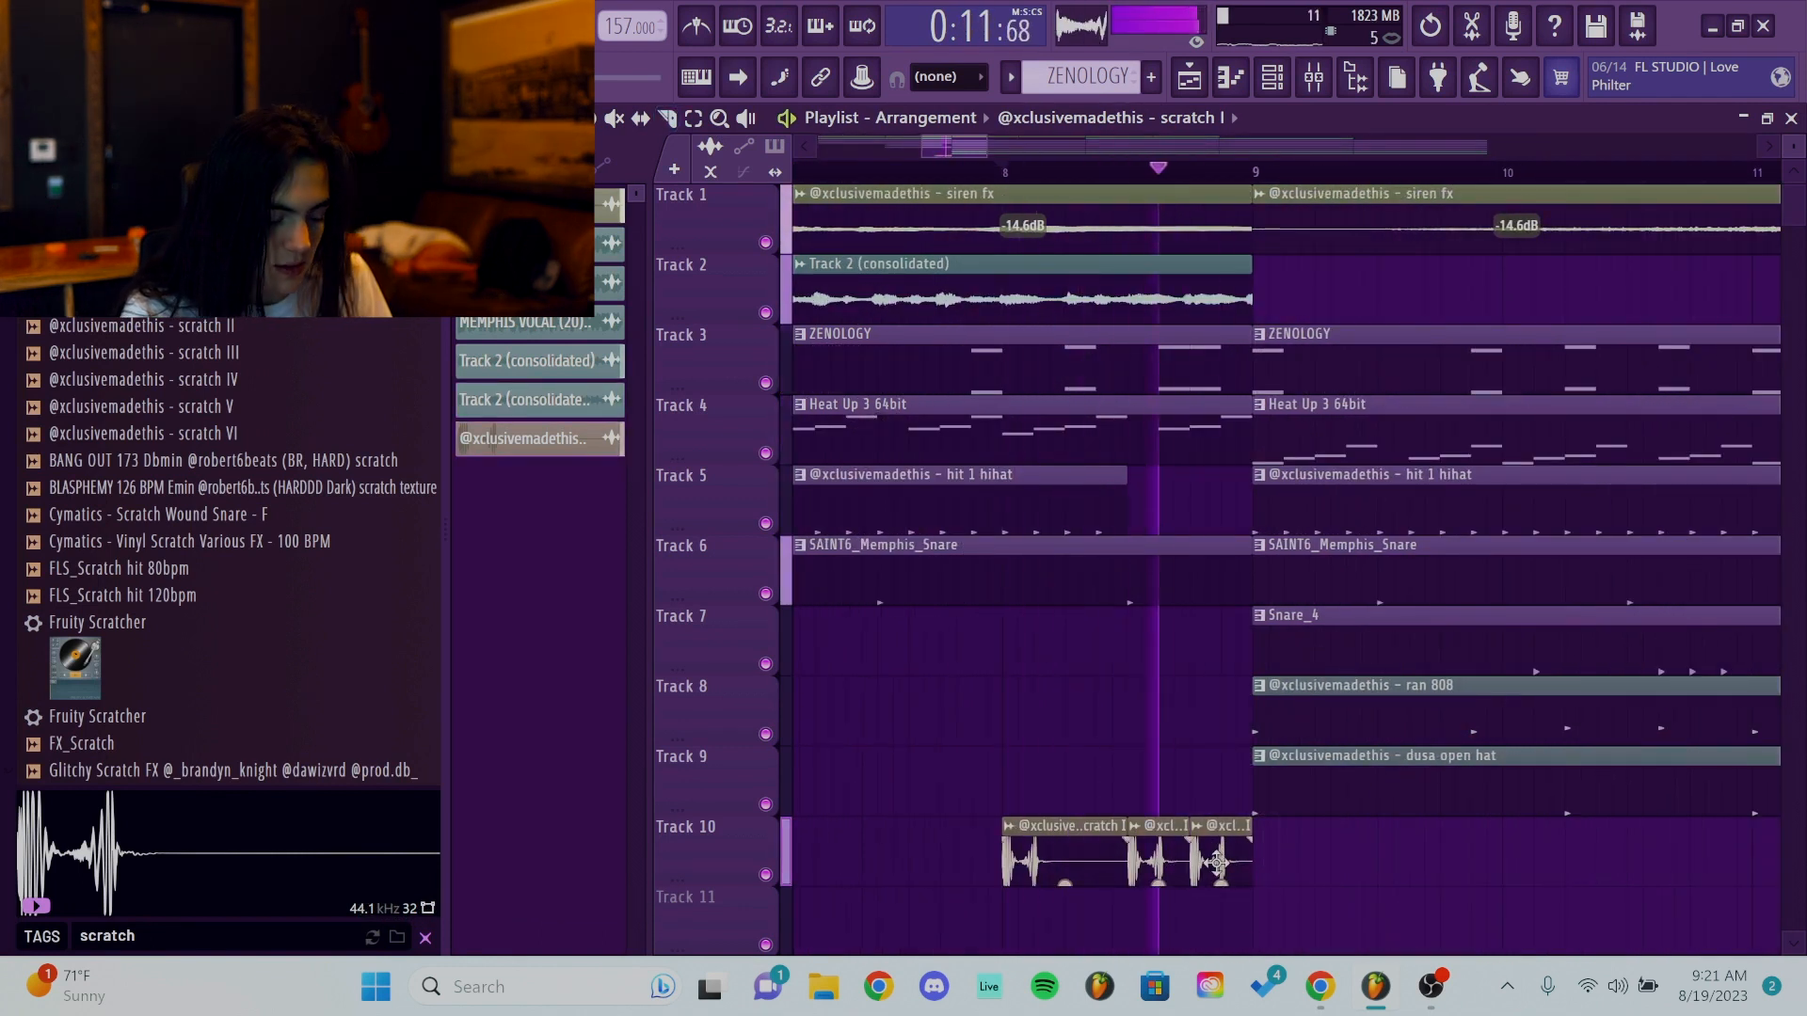
Lower the first scratch clip on Track 10 to -1.3 dB and play the transition into bar 9.
{"action": "scroll", "coordinate": [1209, 859], "scroll_direction": "down", "scroll_amount": 7}
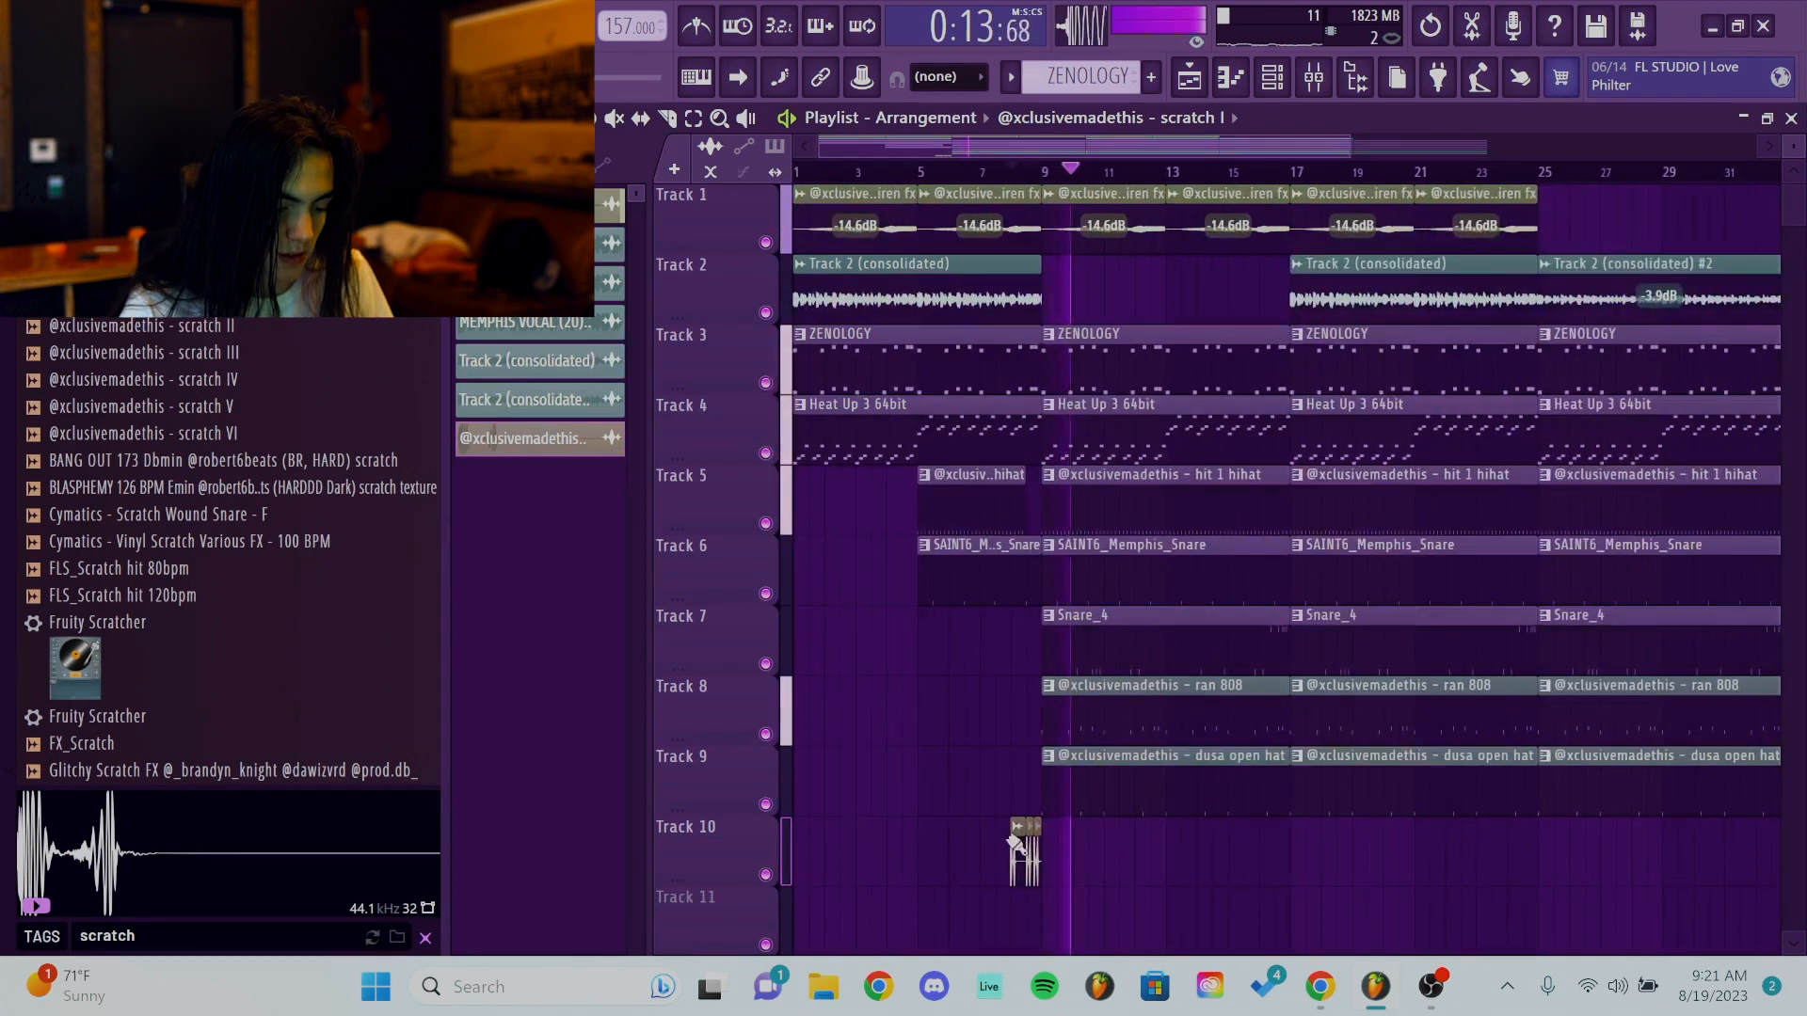
{"action": "scroll", "coordinate": [1022, 849], "scroll_direction": "up", "scroll_amount": 3}
{"action": "scroll", "coordinate": [1021, 847], "scroll_direction": "up", "scroll_amount": 2}
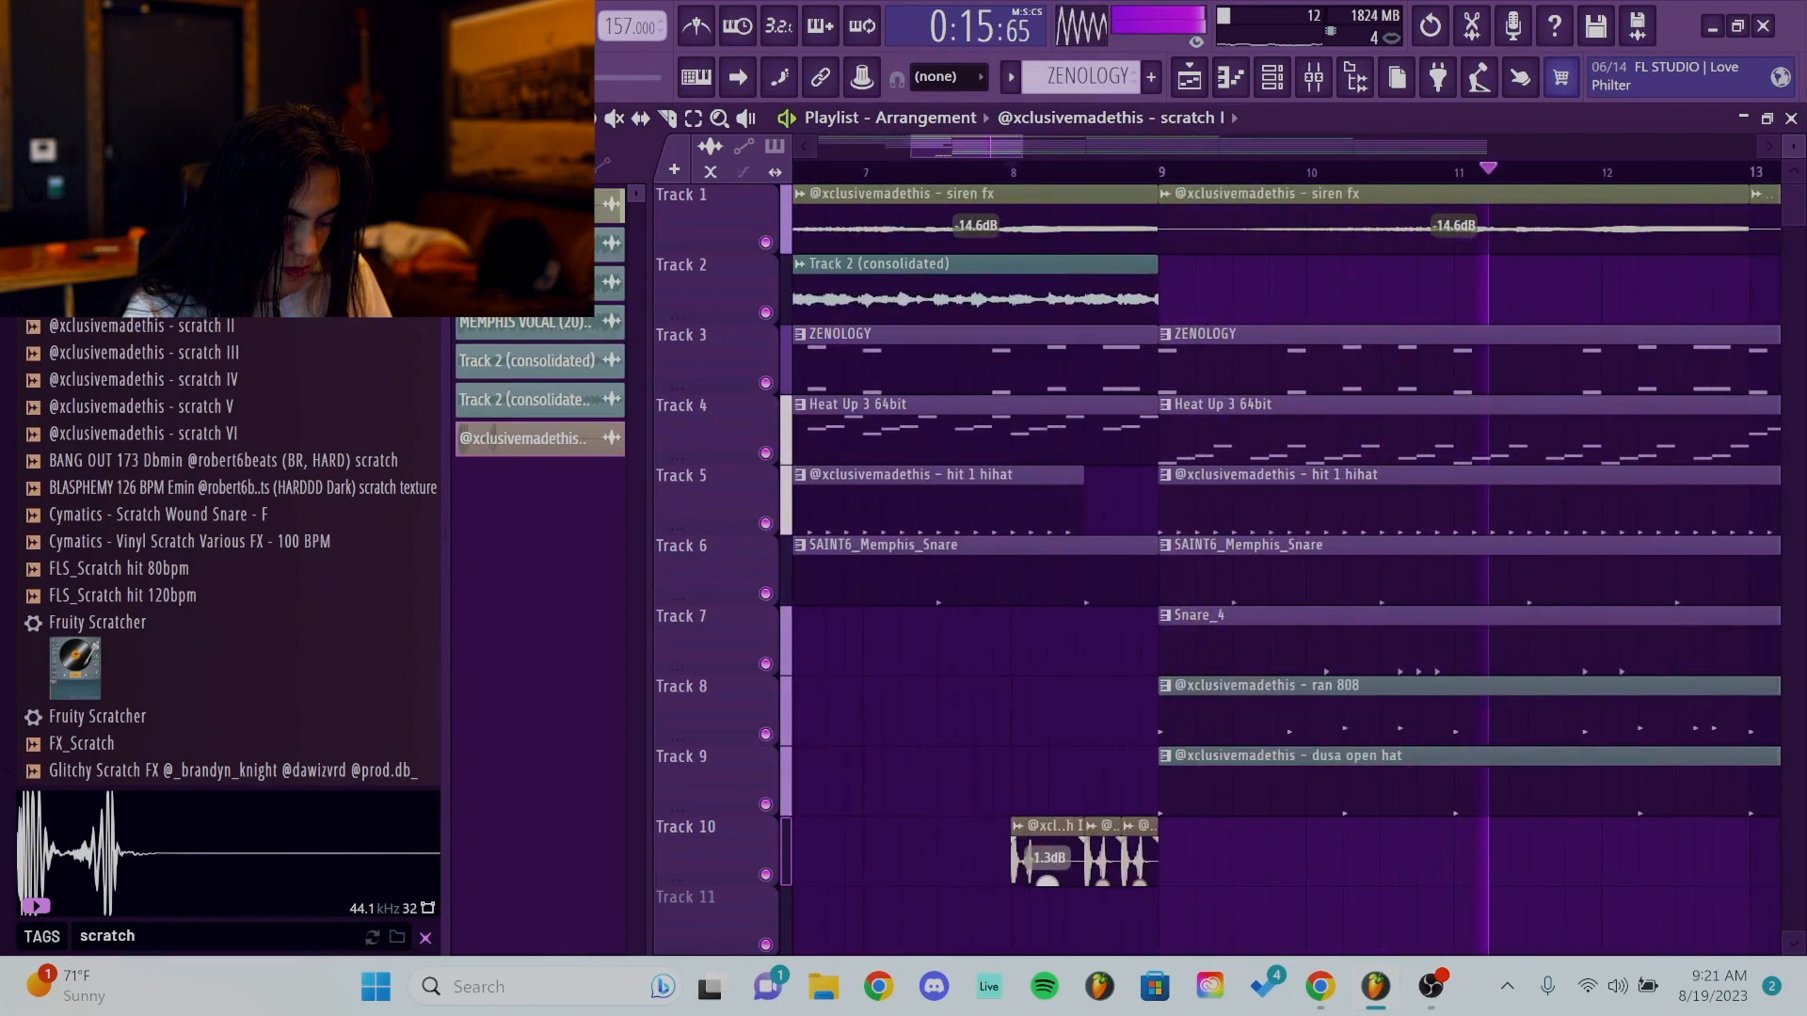
{"action": "key", "text": "space"}
{"action": "key", "text": "space"}
{"action": "scroll", "coordinate": [1068, 778], "scroll_direction": "down", "scroll_amount": 8}
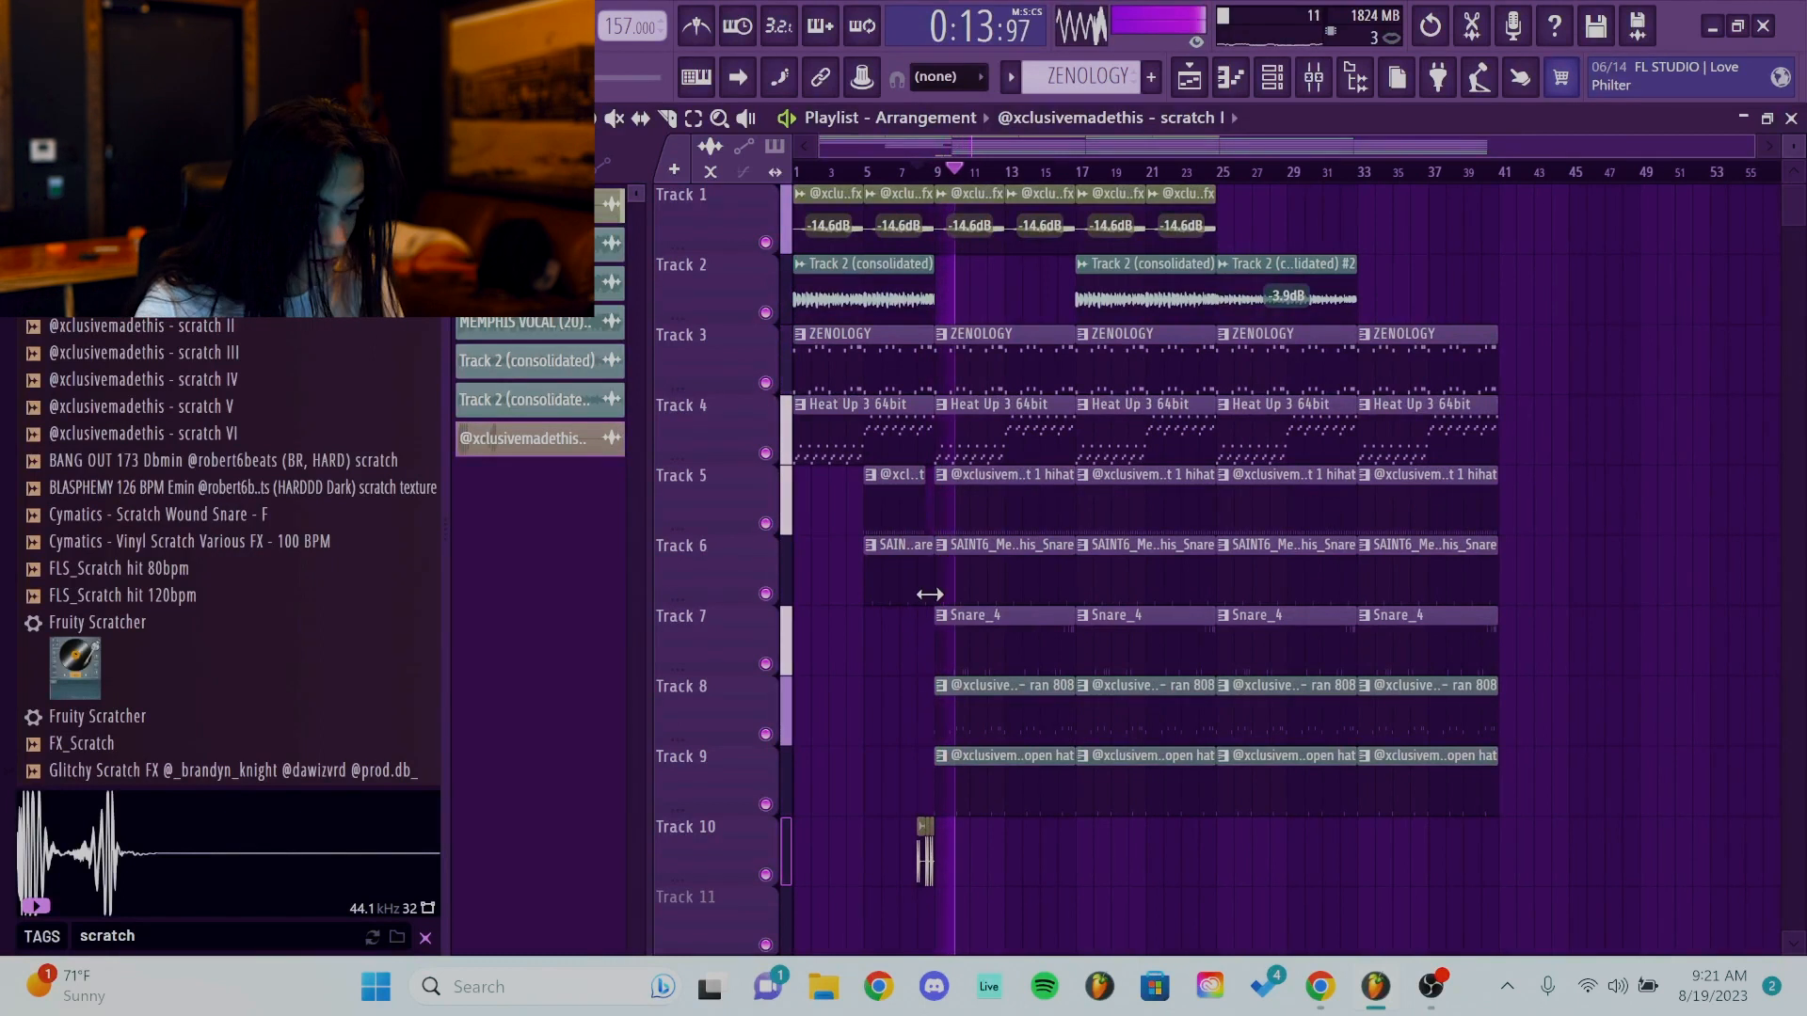
{"action": "key", "text": "space"}
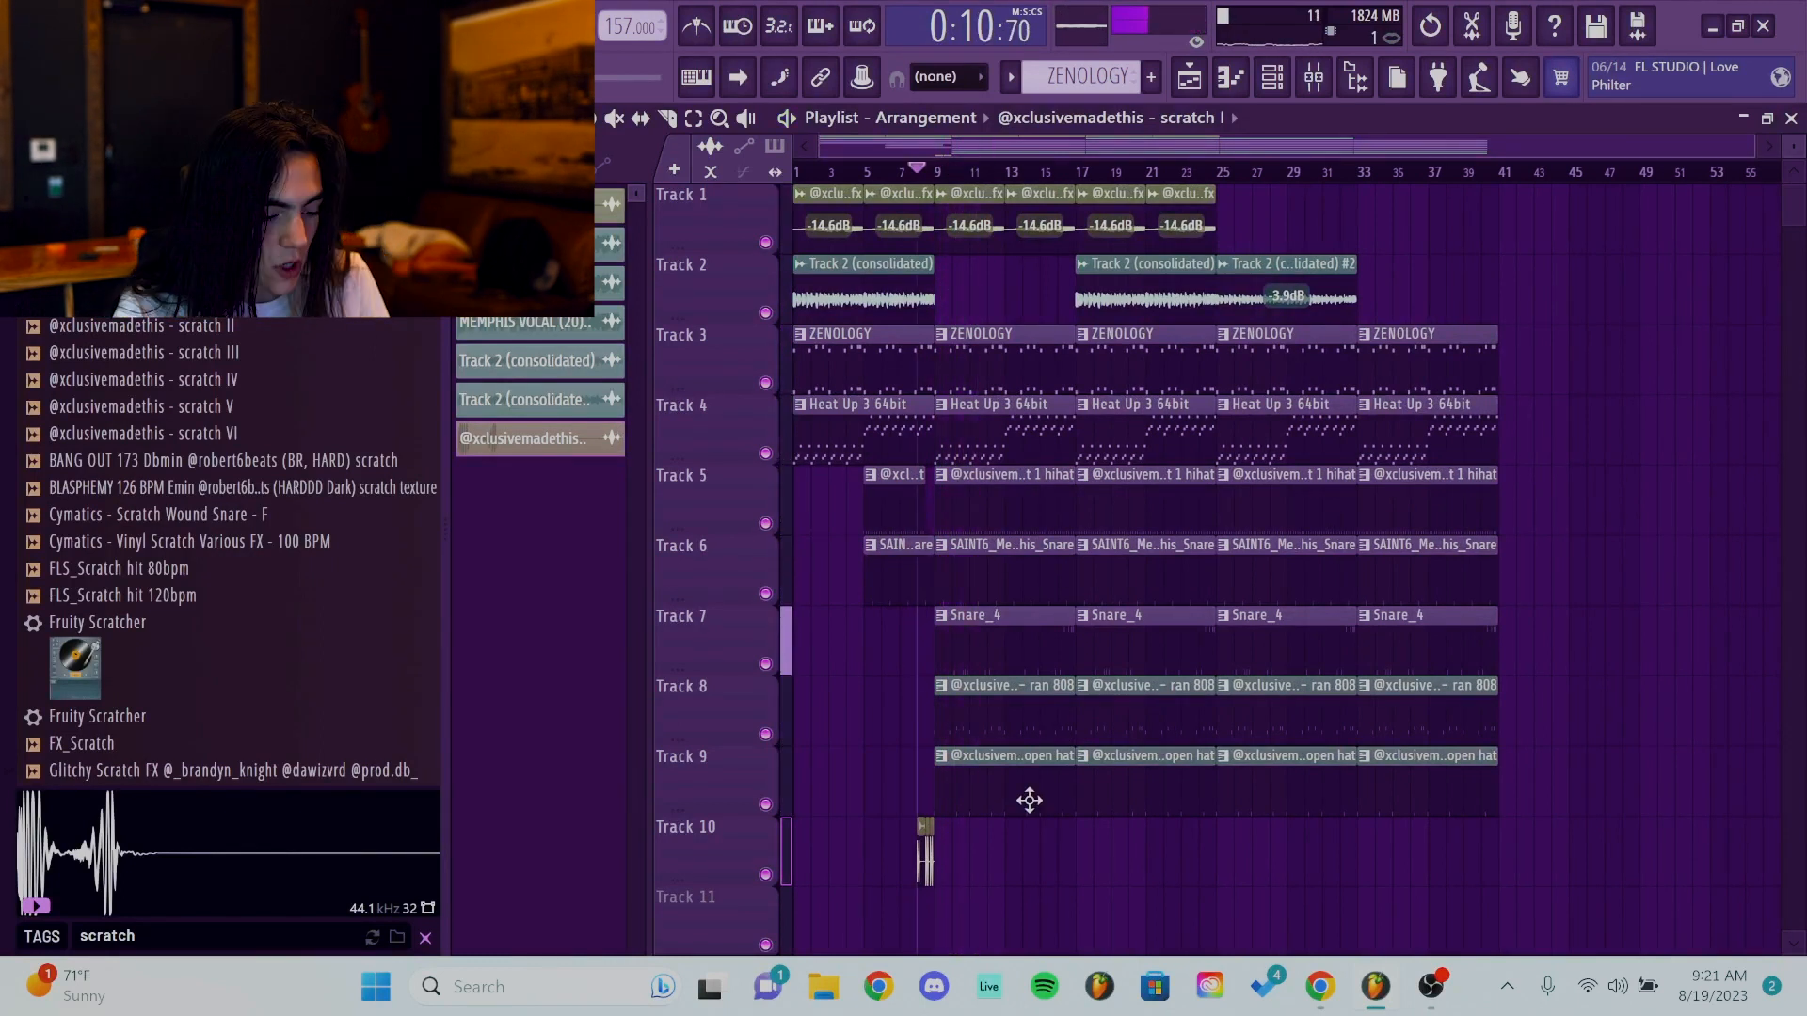
Delete the open hat clips on Track 9 at bars 9 and 25, playing the section from bar 17 in between.
{"action": "right_click", "coordinate": [1029, 795]}
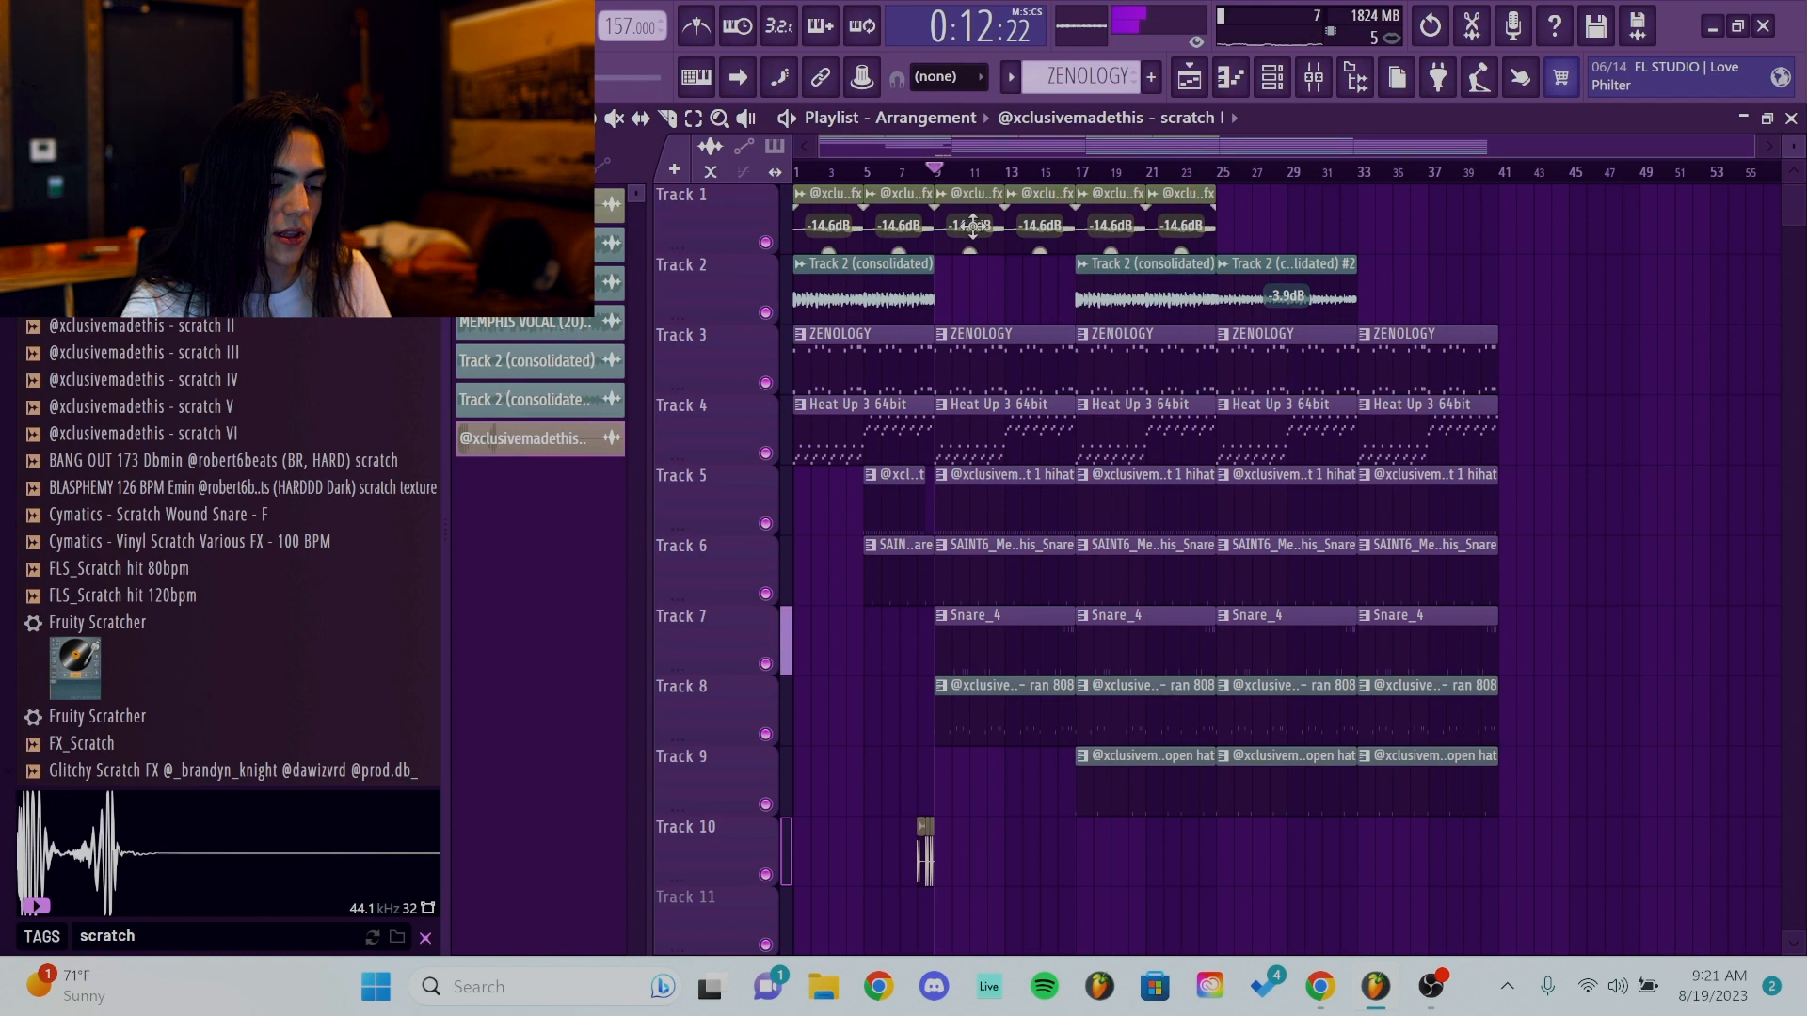
{"action": "left_click", "coordinate": [1080, 171]}
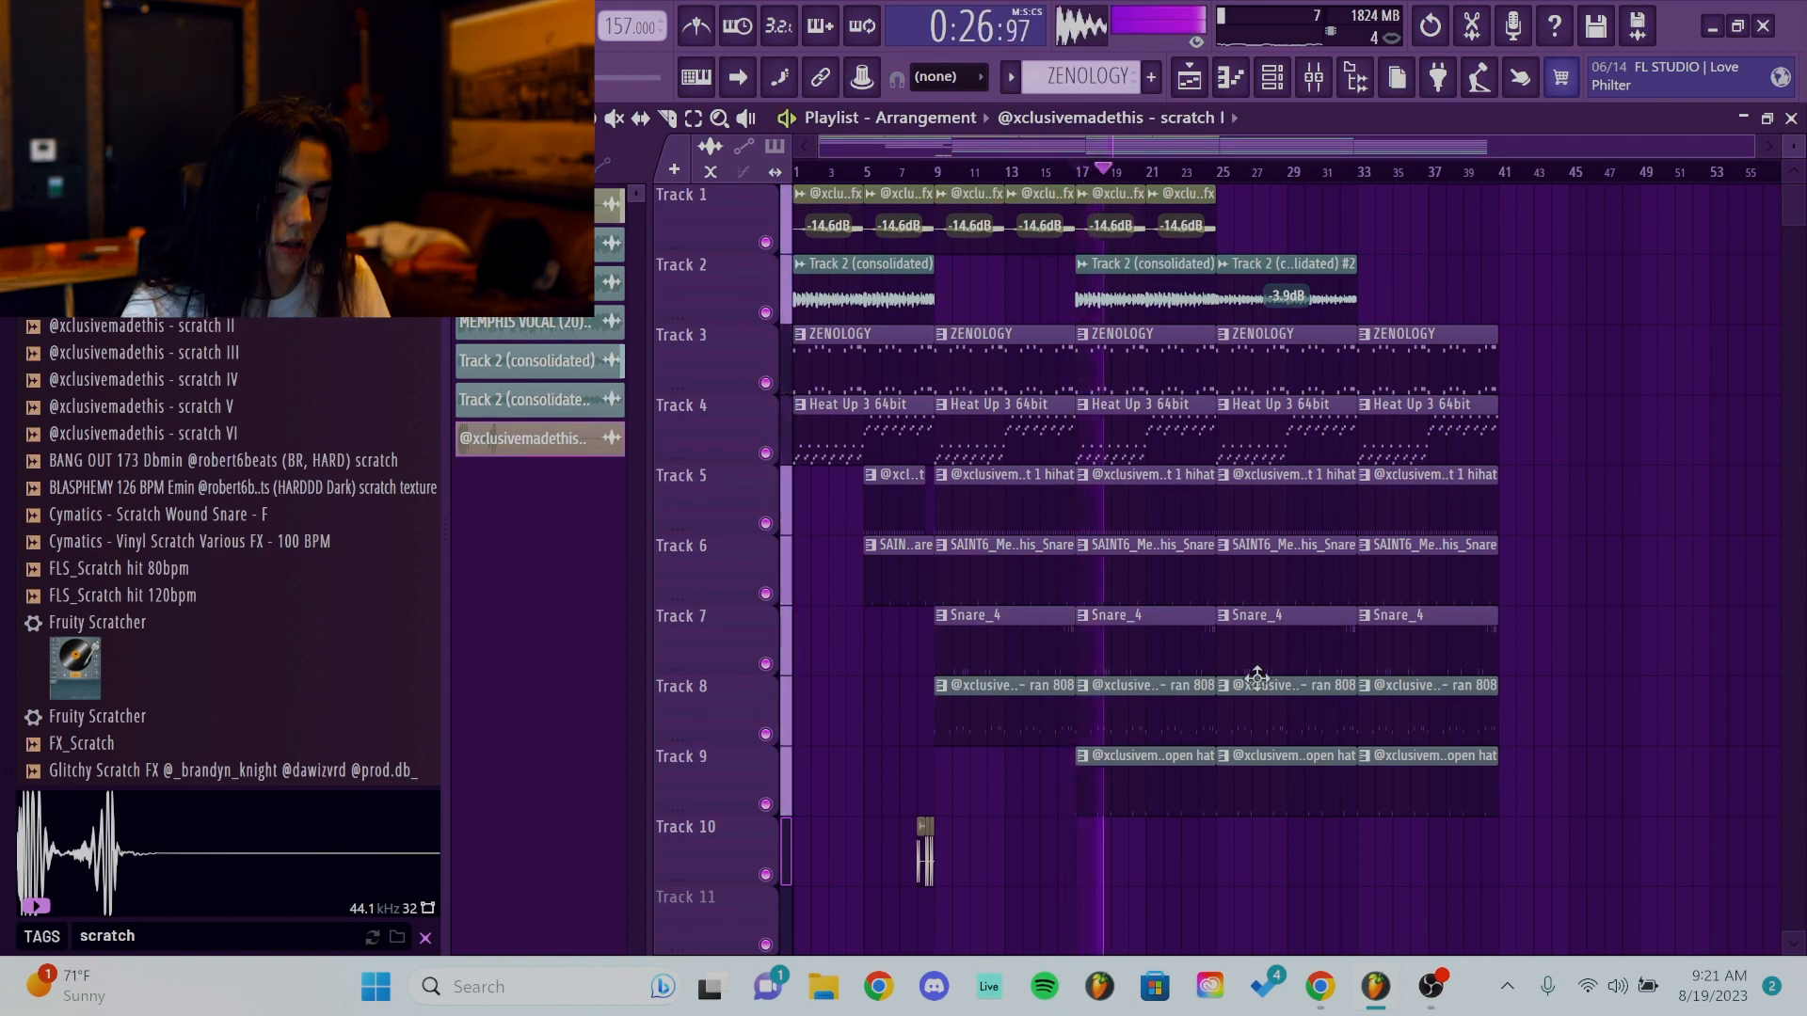
{"action": "key", "text": "space"}
{"action": "right_click", "coordinate": [1274, 778]}
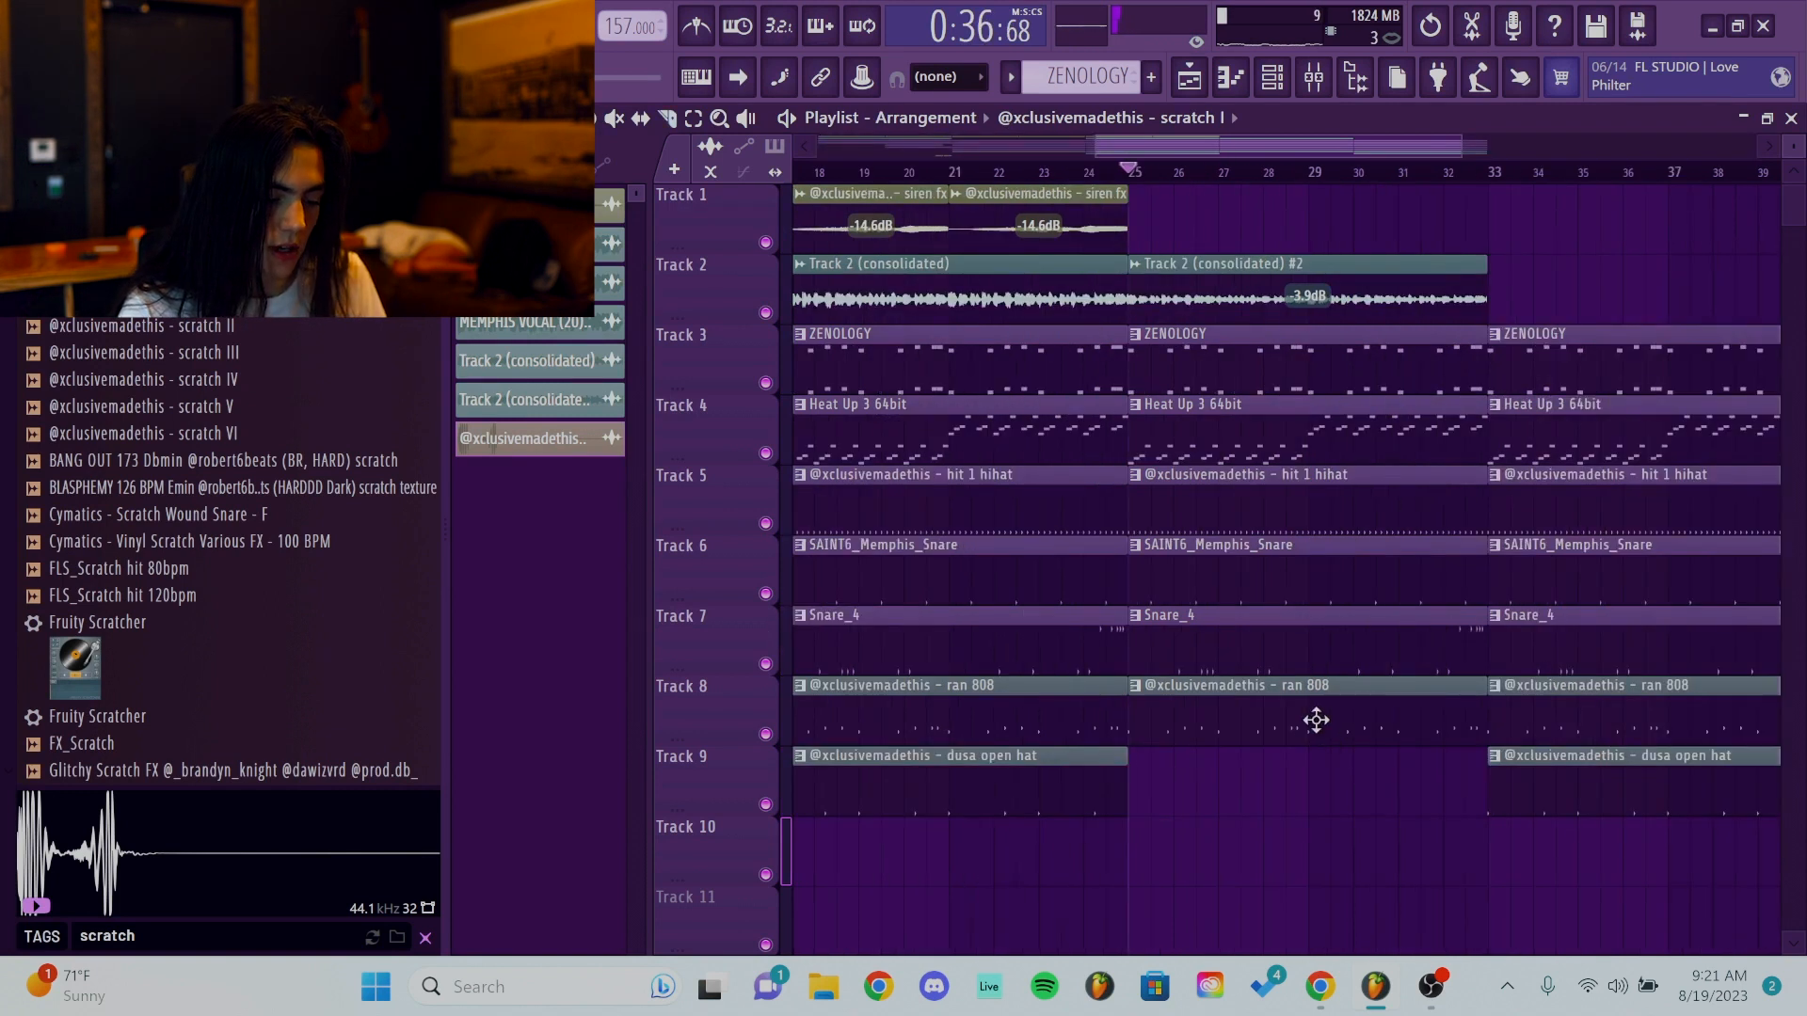
Slice the 808 clip on Track 8 at bar 29 and delete its half from bar 25 to 29.
{"action": "key", "text": "c"}
{"action": "left_click", "coordinate": [1314, 718]}
{"action": "key", "text": "ctrl+z"}
{"action": "left_click", "coordinate": [1315, 718]}
{"action": "key", "text": "p"}
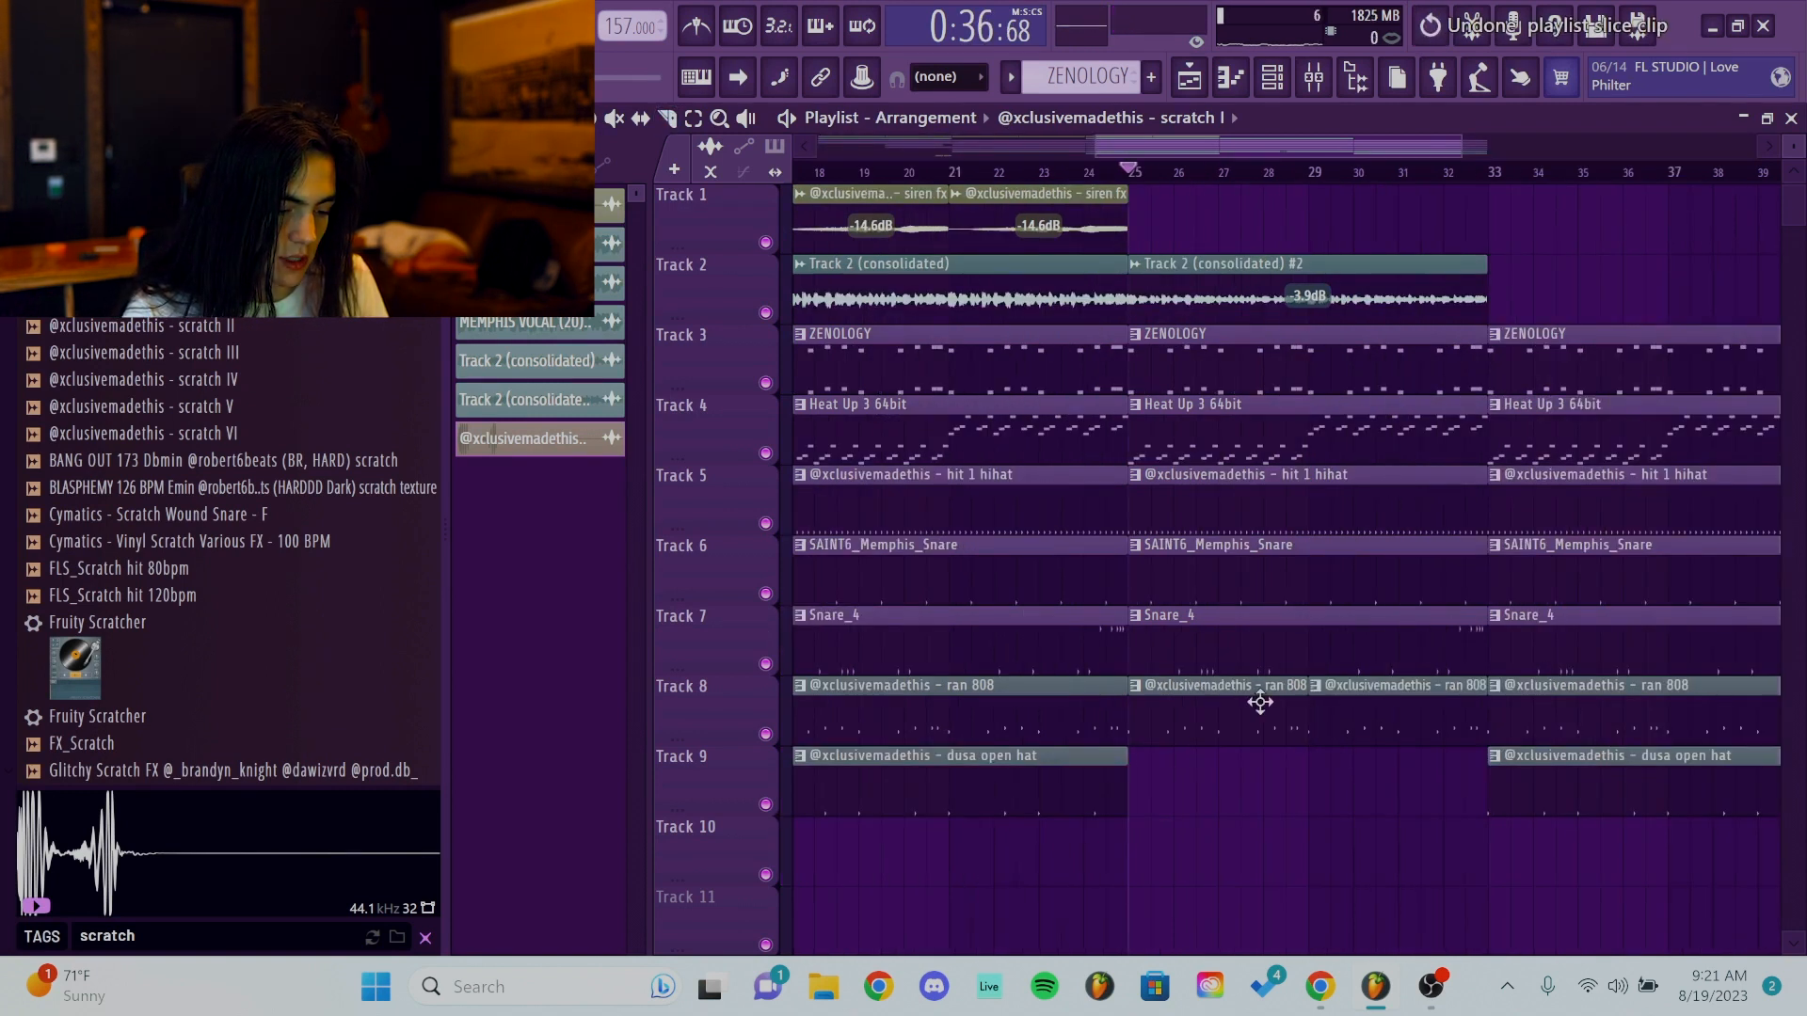
{"action": "right_click", "coordinate": [1260, 702]}
Remove the hi-hat and snare parts on Tracks 5 to 7 between bars 25 and 26, and play the result.
{"action": "left_click_drag", "start_coordinate": [1188, 668], "coordinate": [1192, 663]}
{"action": "key", "text": "space"}
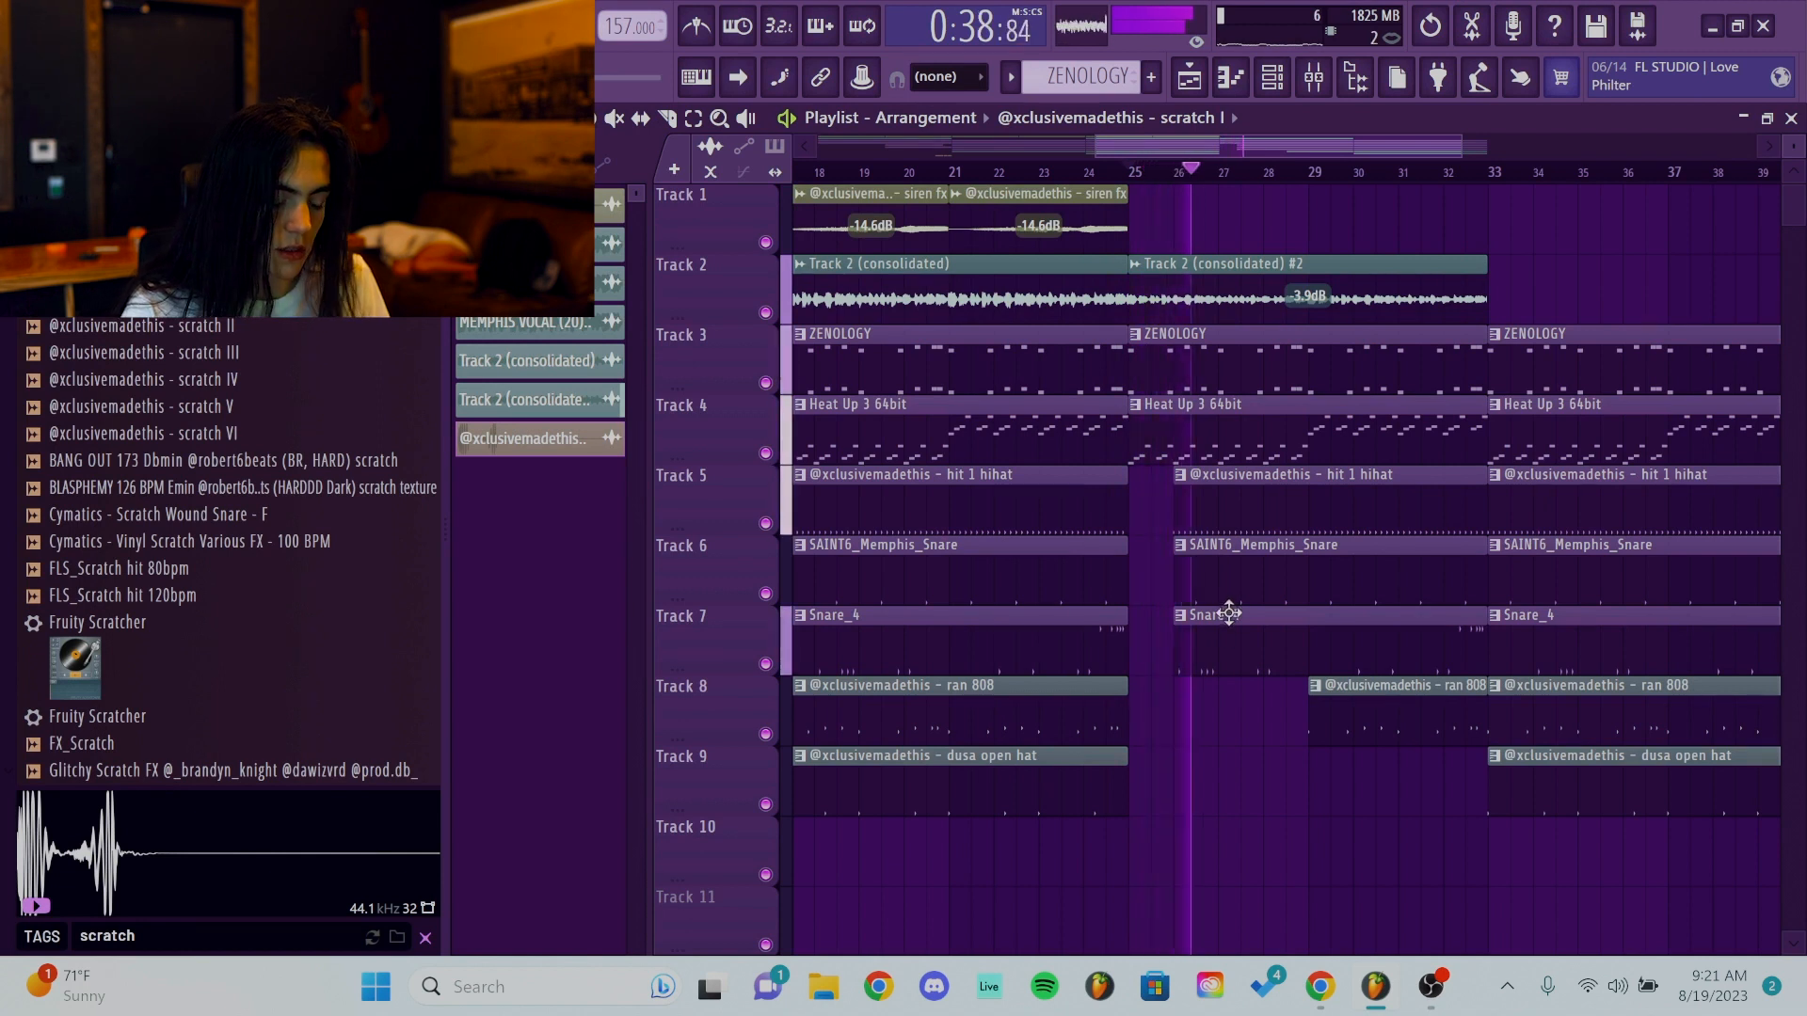
{"action": "scroll", "coordinate": [1230, 621], "scroll_direction": "up", "scroll_amount": 4, "text": "ctrl"}
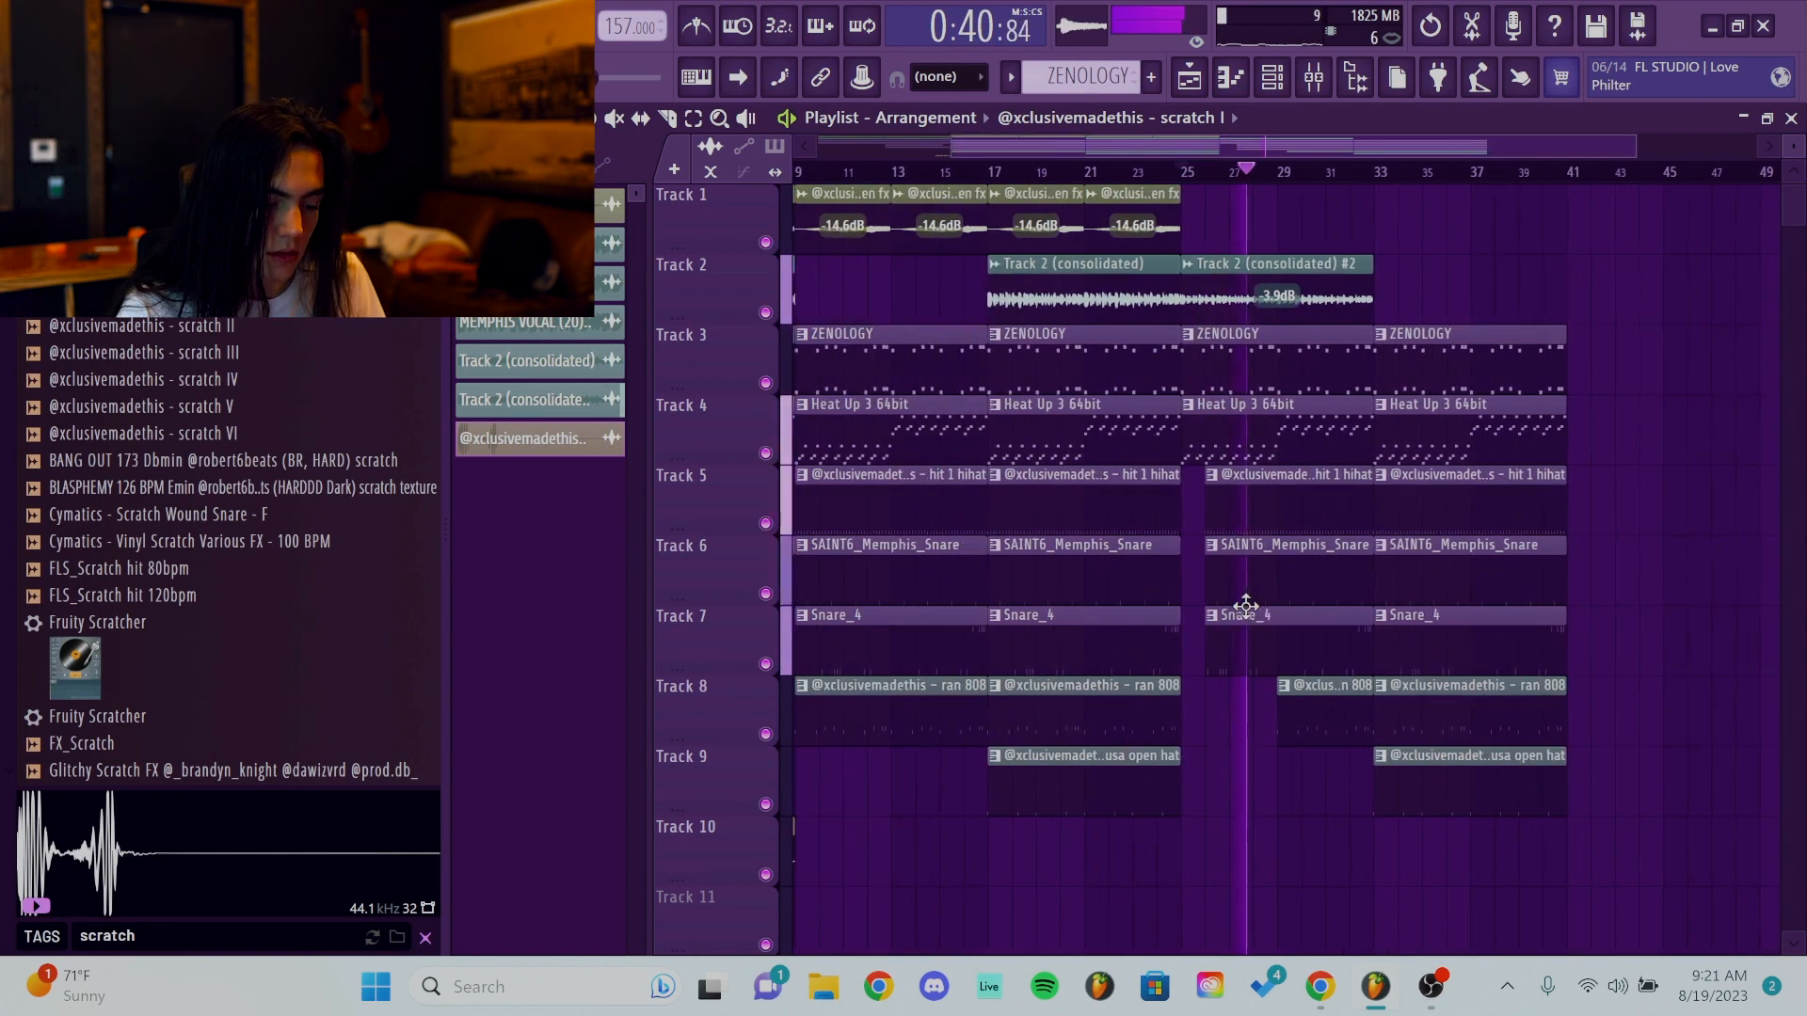
Slice the hi-hat clip on Track 5 and delete its short piece just before bar 29, checking the section in playback.
{"action": "scroll", "coordinate": [1283, 621], "scroll_direction": "up", "scroll_amount": 2}
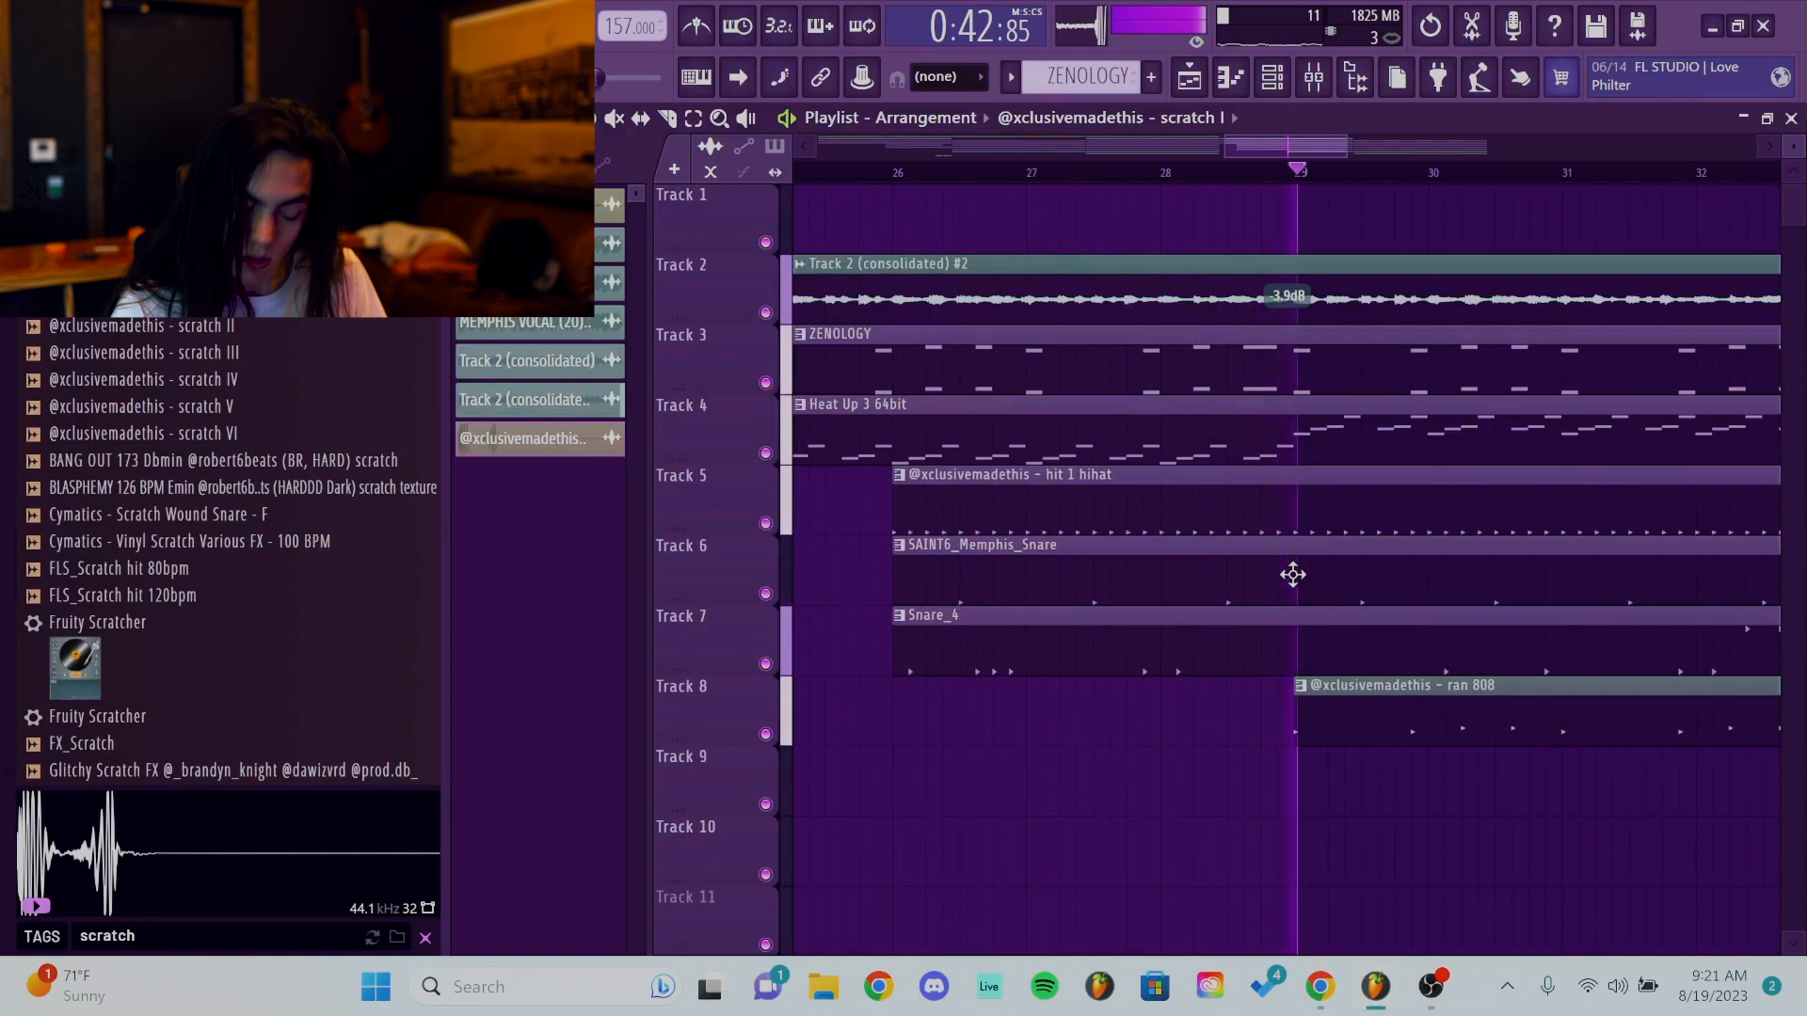
{"action": "key", "text": "c"}
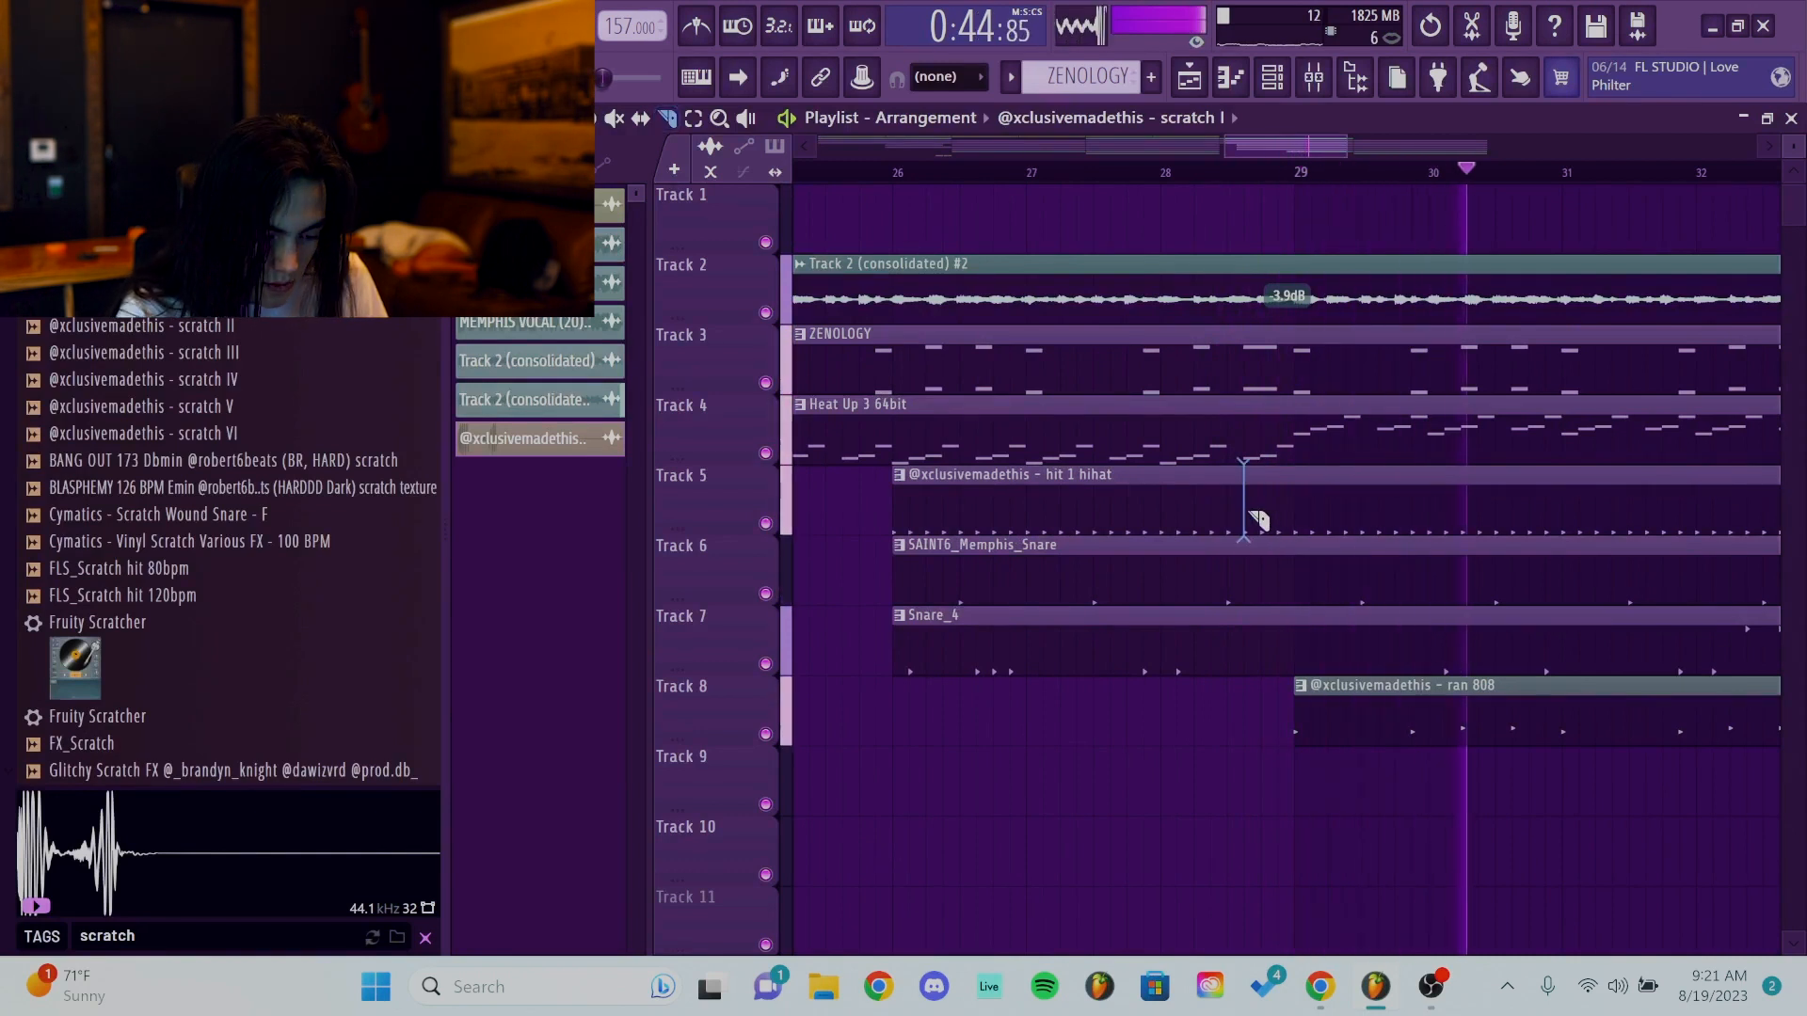
{"action": "left_click", "coordinate": [1245, 513]}
{"action": "key", "text": "space"}
{"action": "key", "text": "space"}
{"action": "left_click", "coordinate": [1293, 518]}
{"action": "key", "text": "p"}
{"action": "right_click", "coordinate": [1261, 505]}
{"action": "left_click", "coordinate": [1166, 172]}
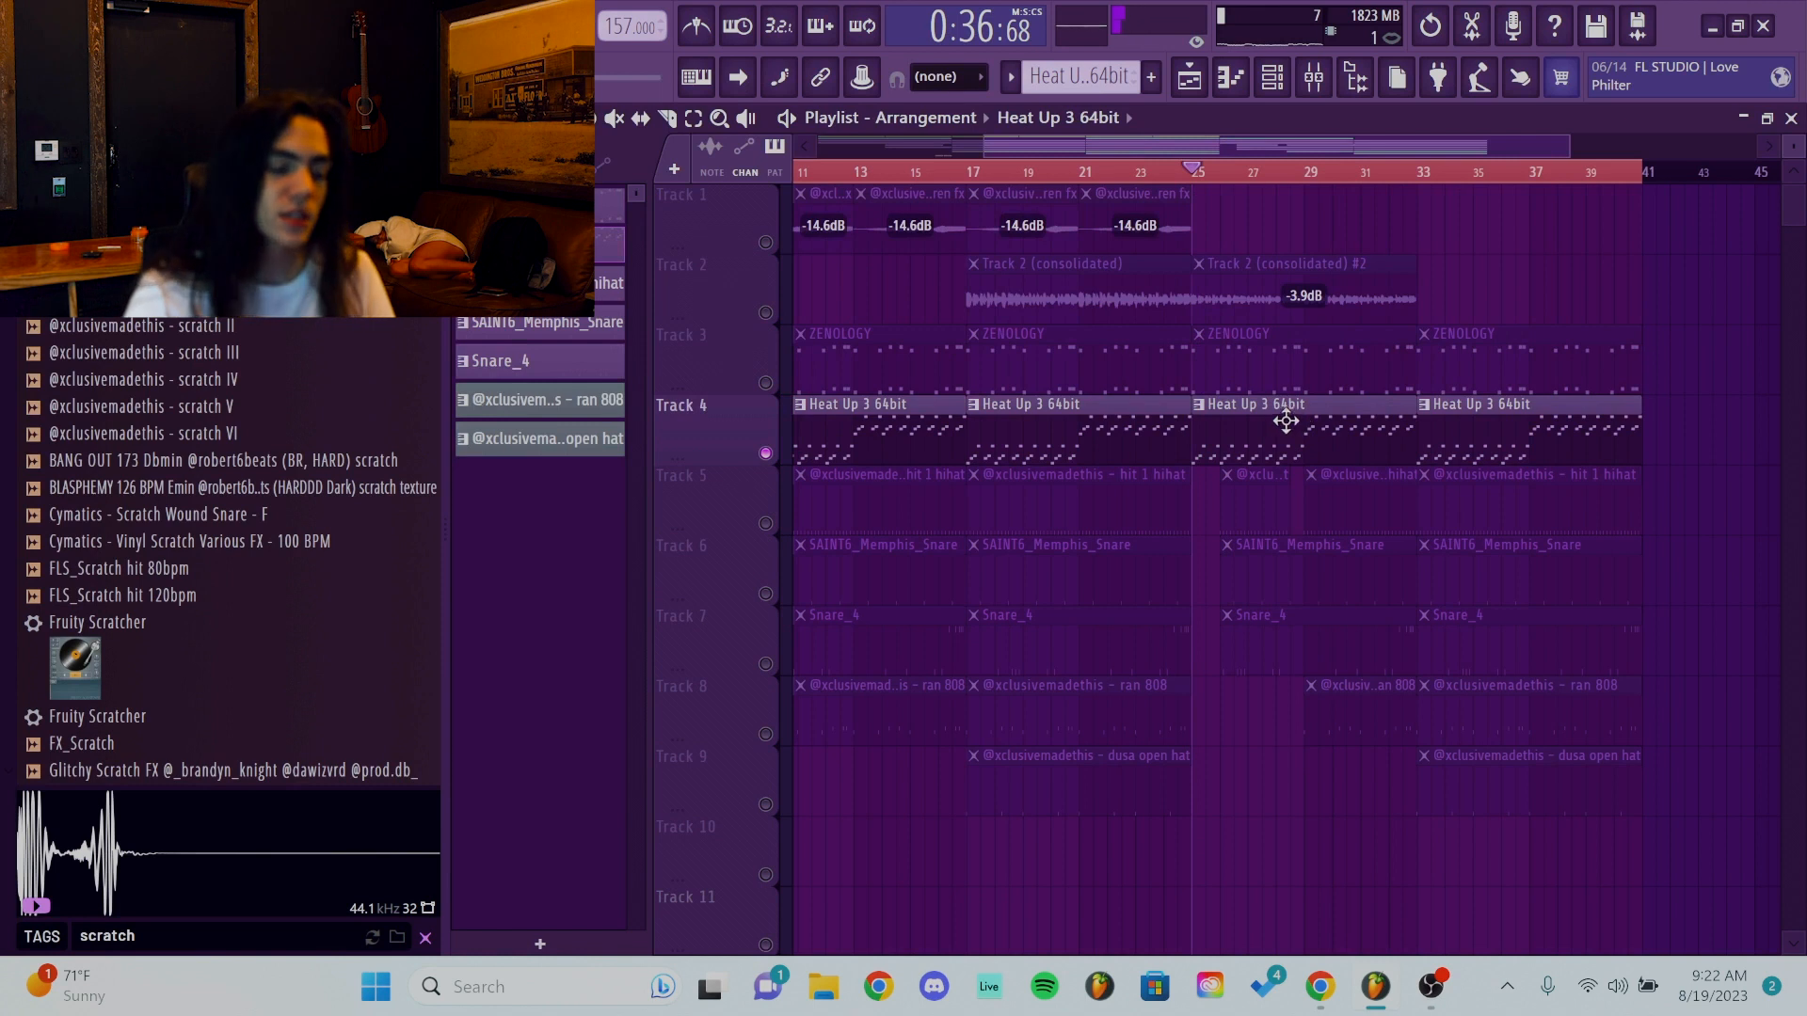
Make the Heat Up 3 64bit clip at bar 25 on Track 4 unique and add a short note just before bar 10 of its pattern.
{"action": "right_click", "coordinate": [1286, 420]}
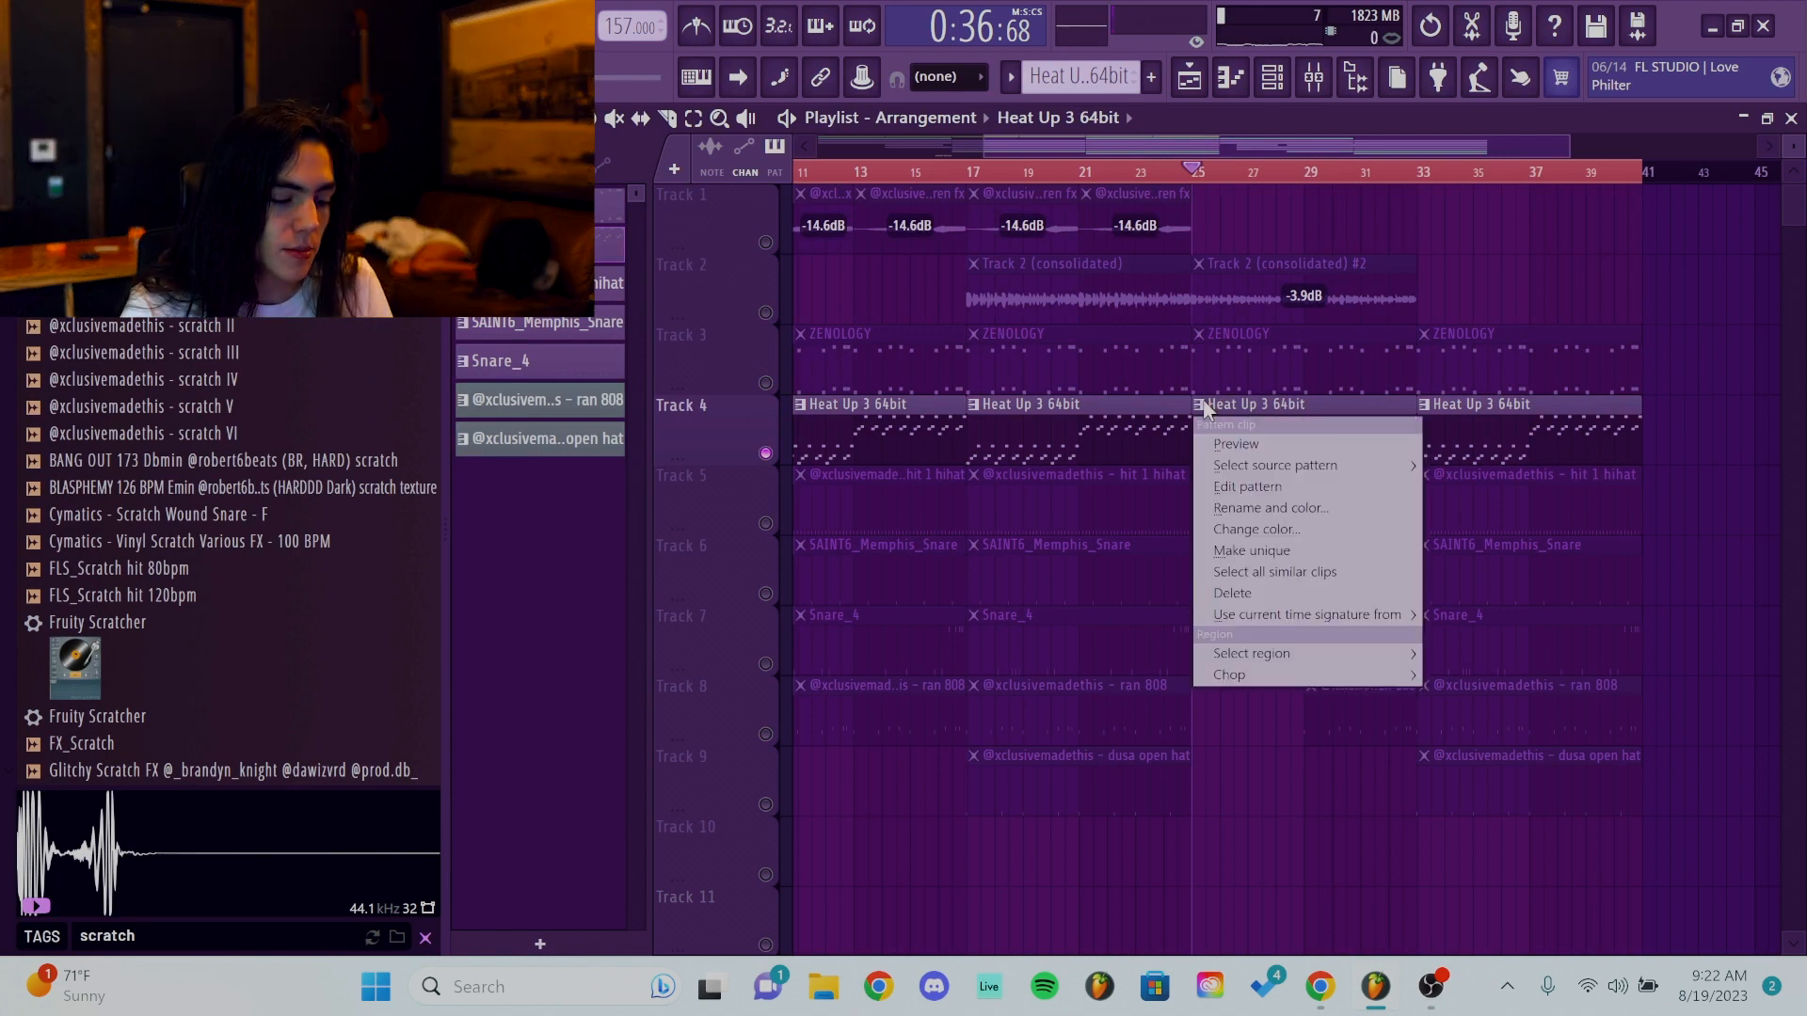
{"action": "left_click", "coordinate": [1253, 551]}
{"action": "double_click", "coordinate": [1270, 440]}
{"action": "scroll", "coordinate": [1279, 446], "scroll_direction": "down", "scroll_amount": 2}
{"action": "left_click", "coordinate": [1185, 82]}
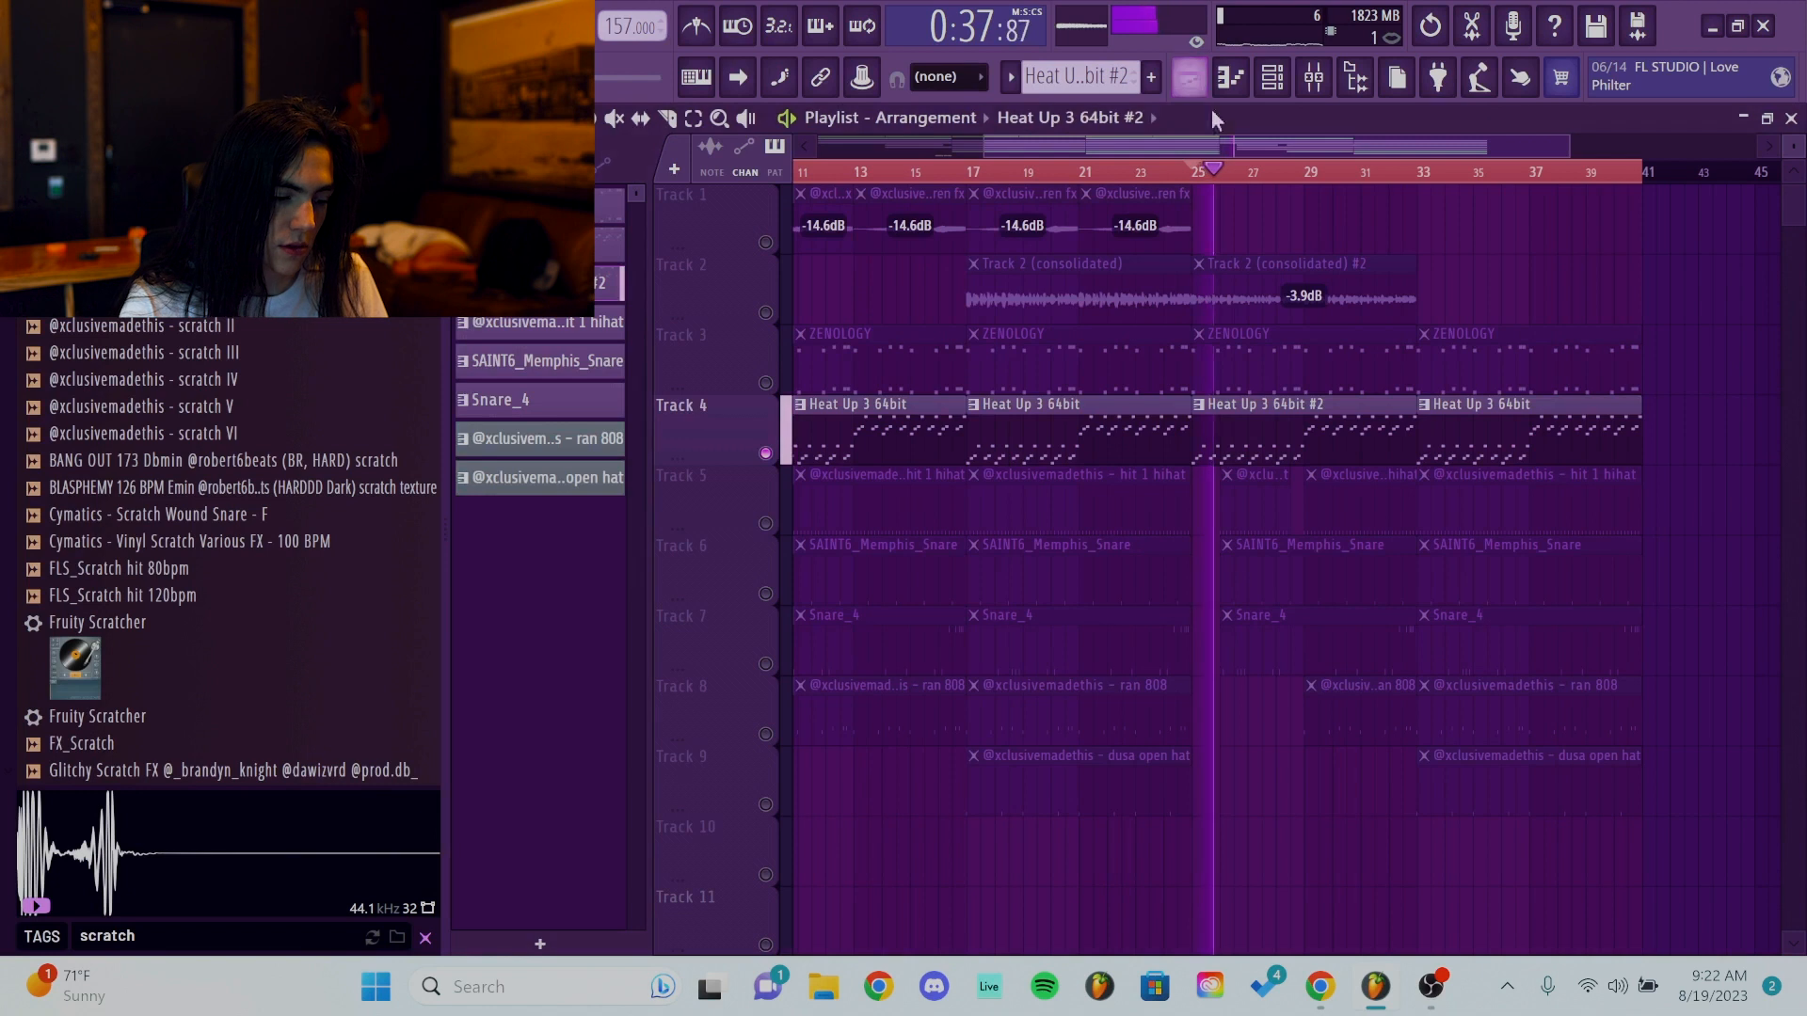
{"action": "right_click", "coordinate": [765, 453]}
{"action": "double_click", "coordinate": [1222, 411]}
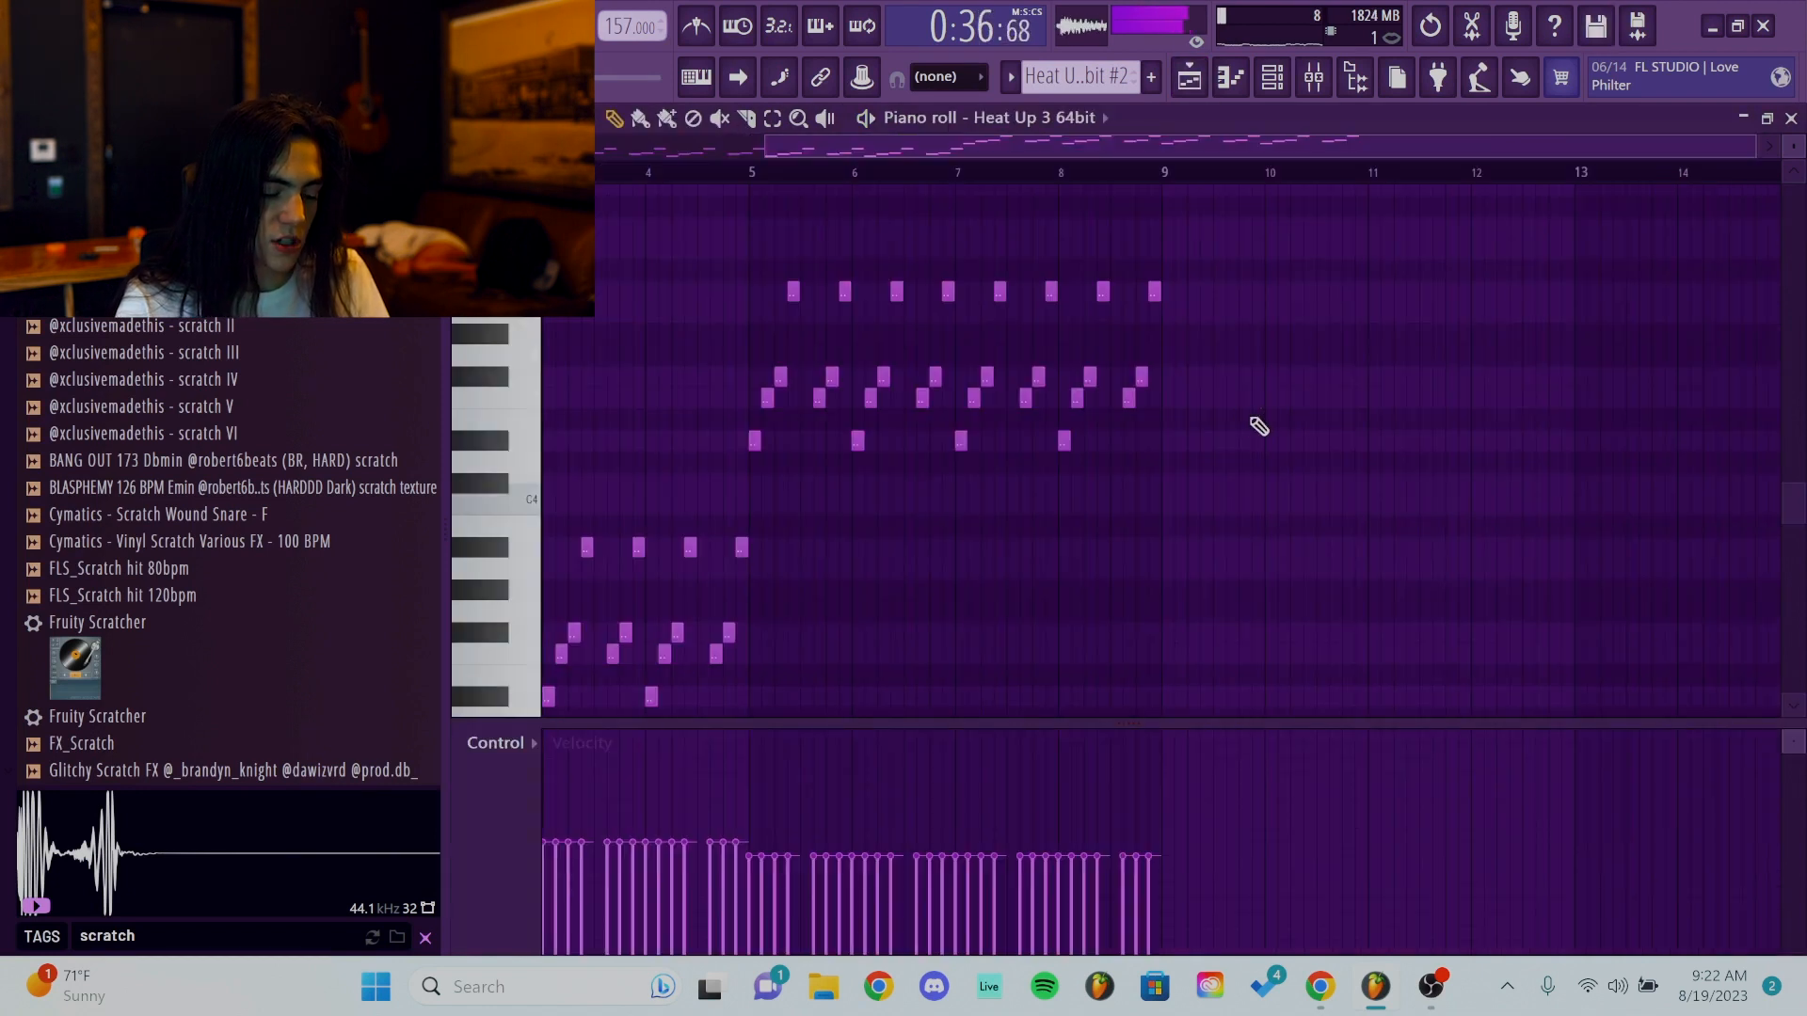
{"action": "left_click", "coordinate": [1257, 440]}
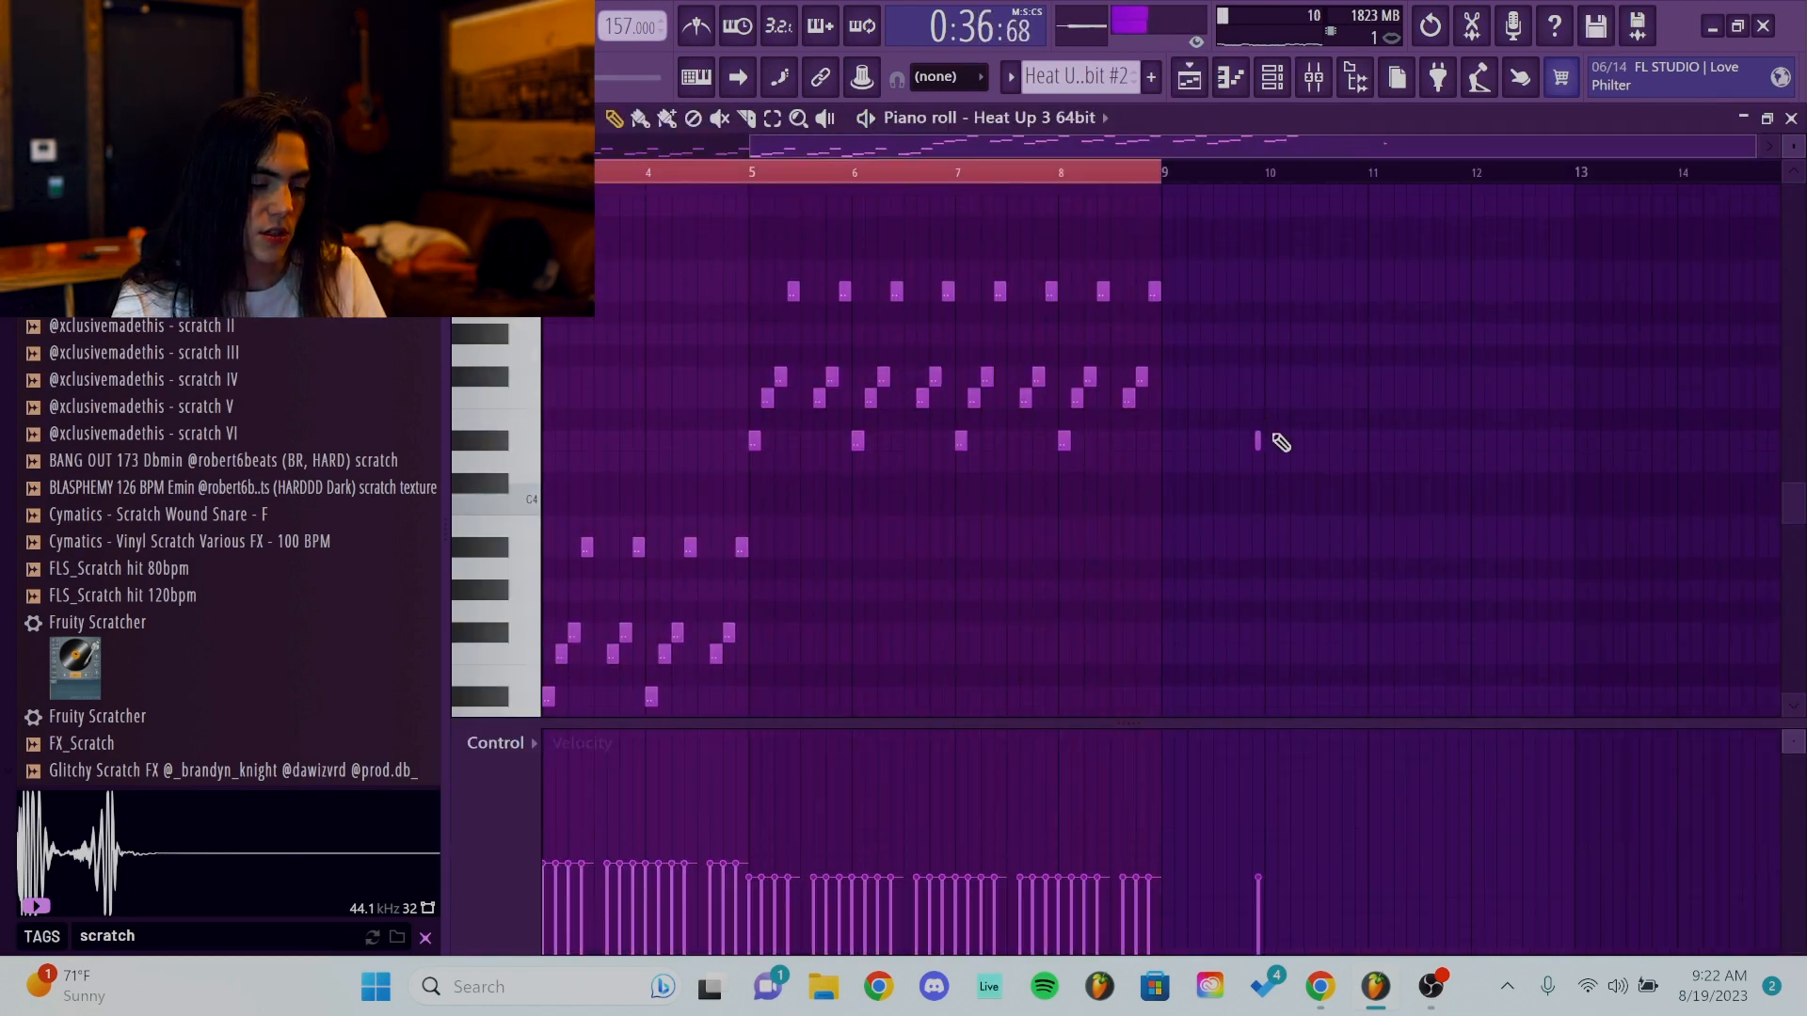
{"action": "left_click", "coordinate": [1190, 81]}
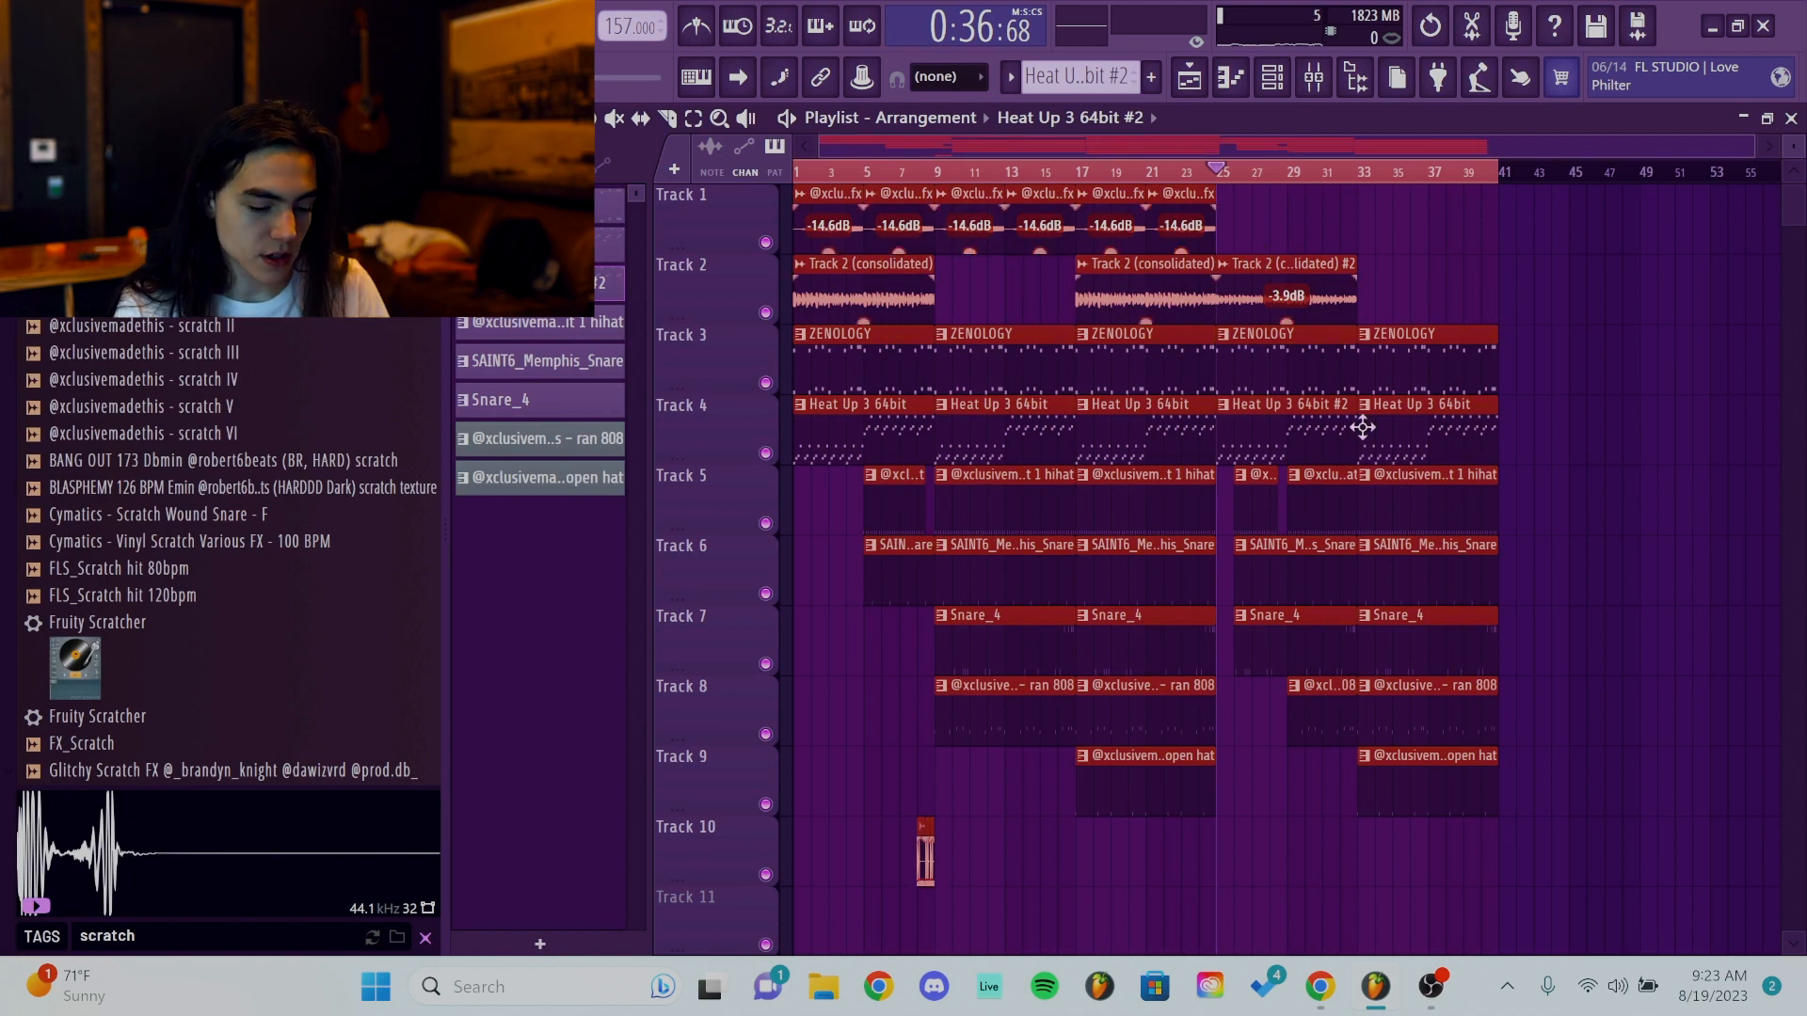
Duplicate the whole 40-bar arrangement twice in succession and delete all clips from bar 105 onward.
{"action": "key", "text": "ctrl+b"}
{"action": "key", "text": "ctrl+b"}
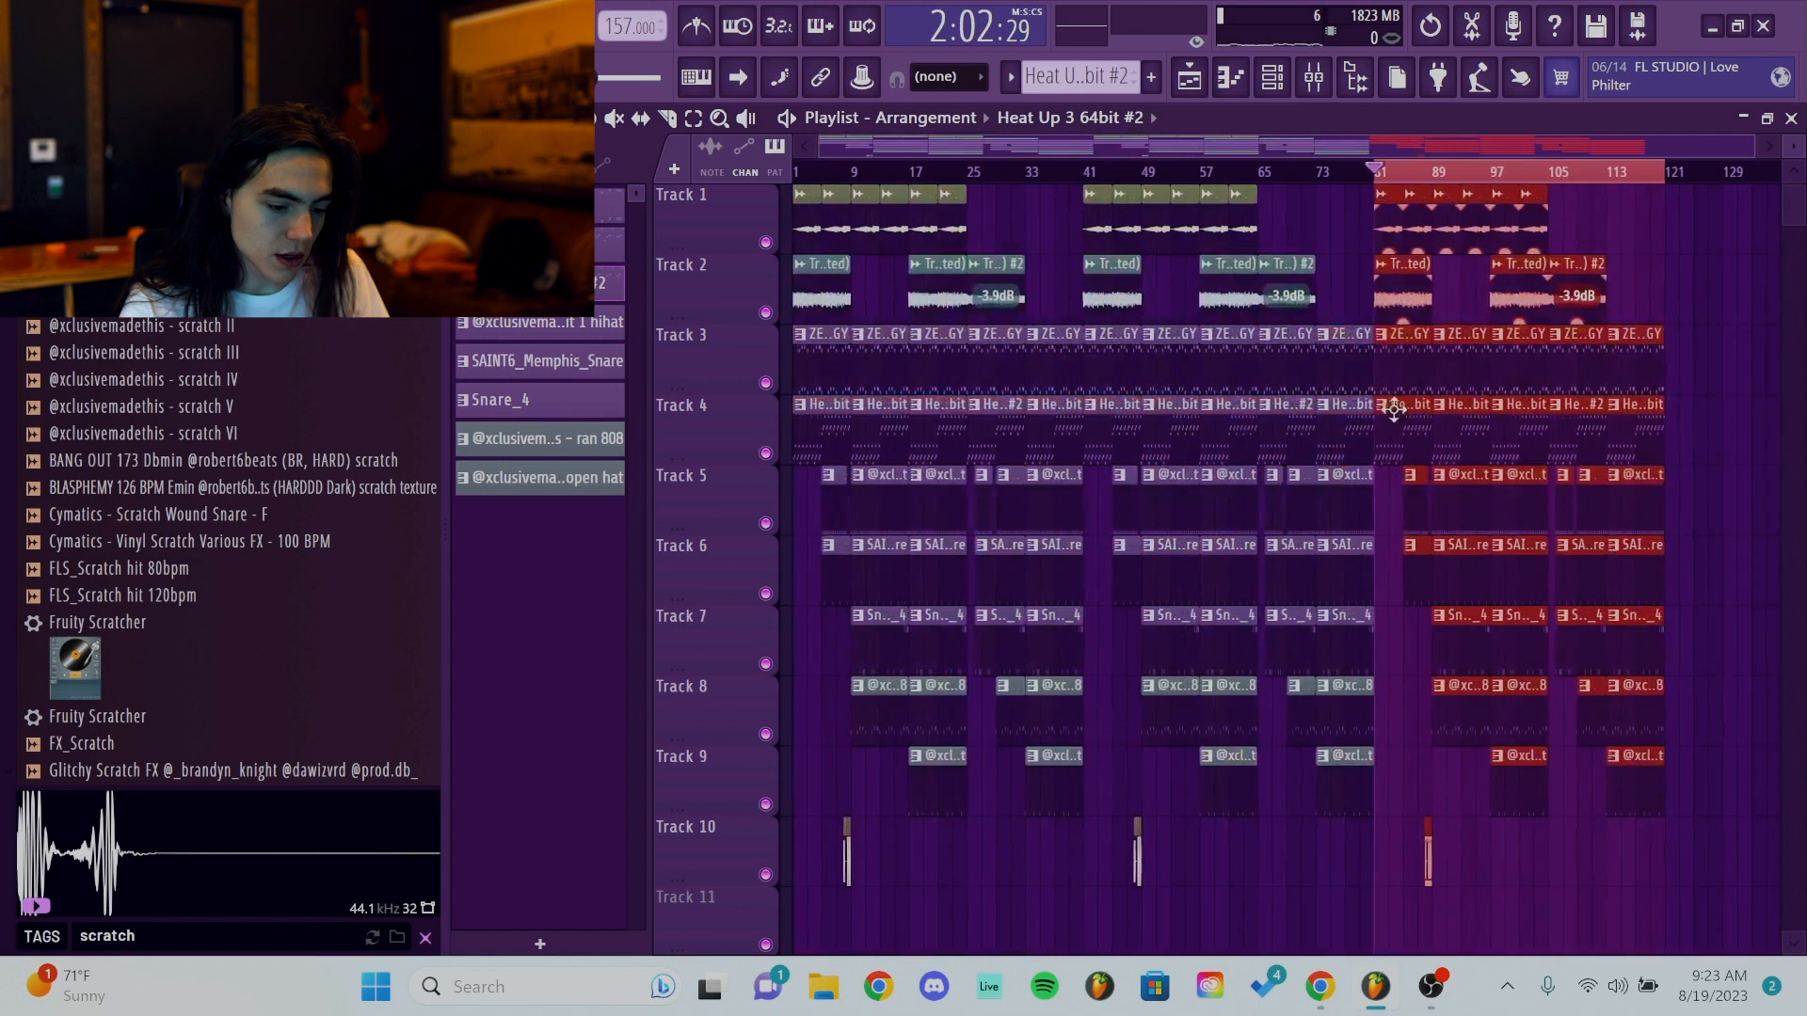
{"action": "key", "text": "Delete"}
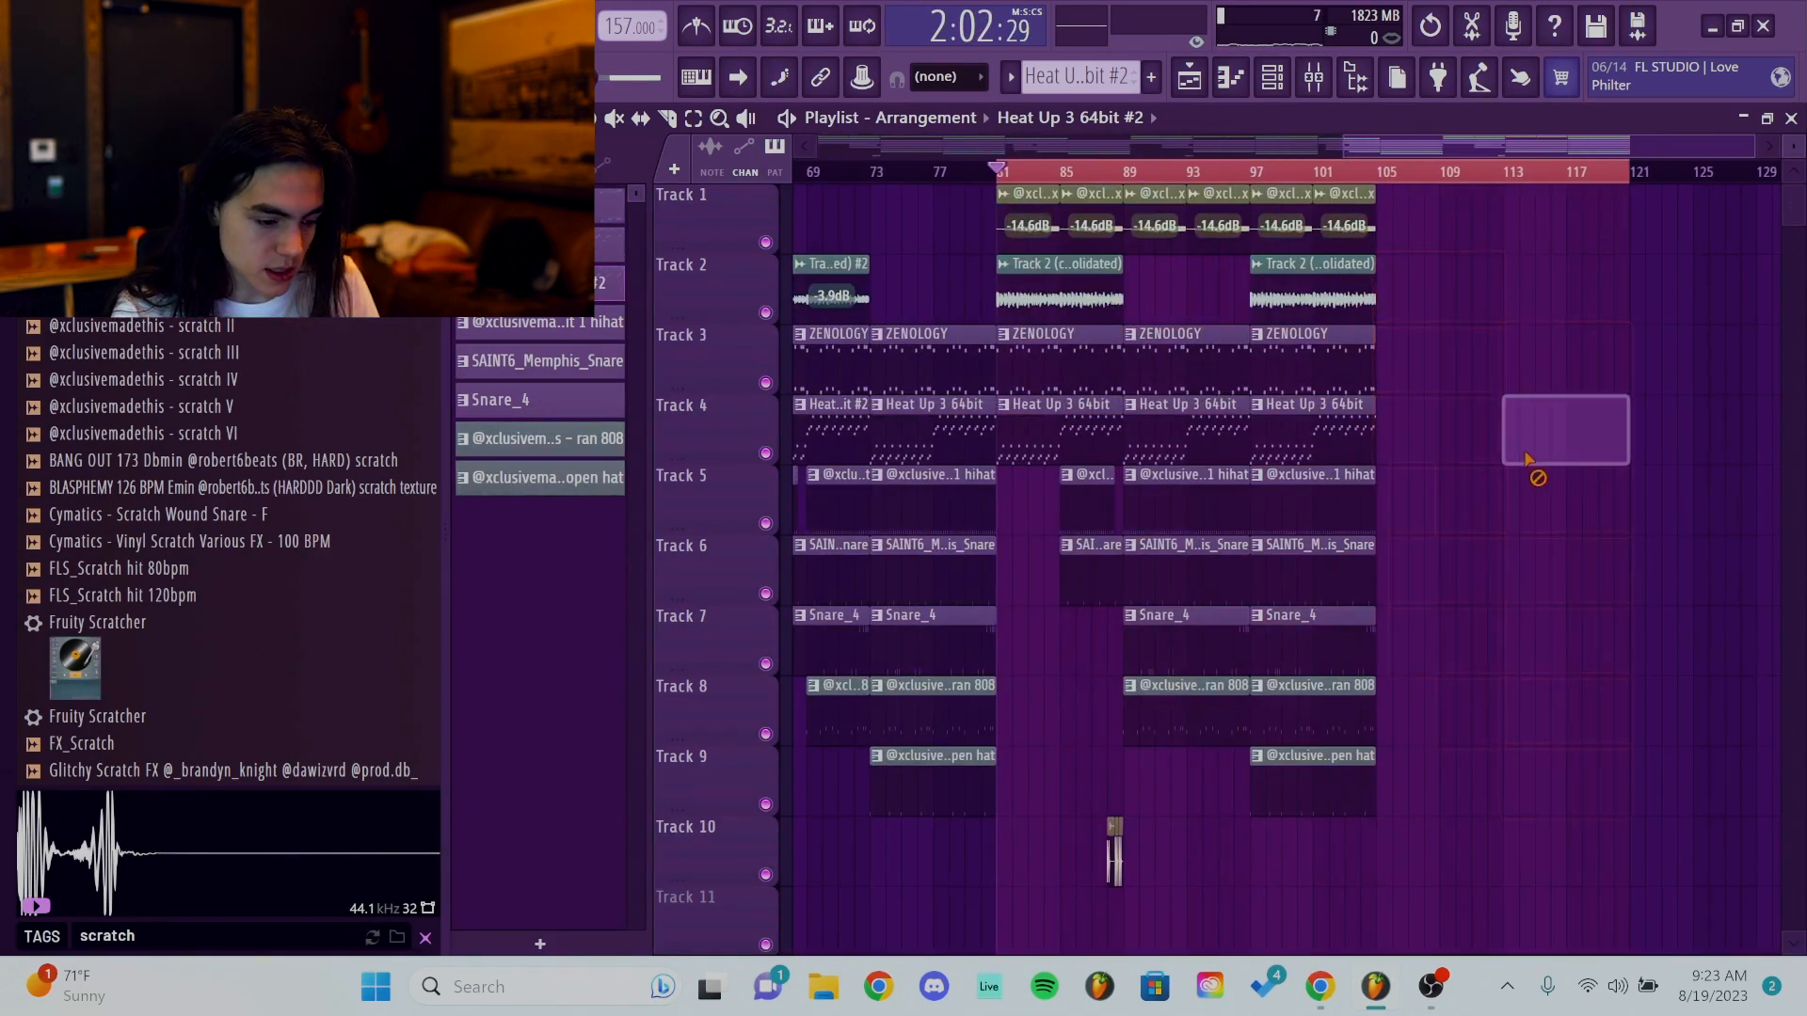
{"action": "right_click", "coordinate": [1326, 175]}
{"action": "scroll", "coordinate": [1355, 414], "scroll_direction": "down", "scroll_amount": 3}
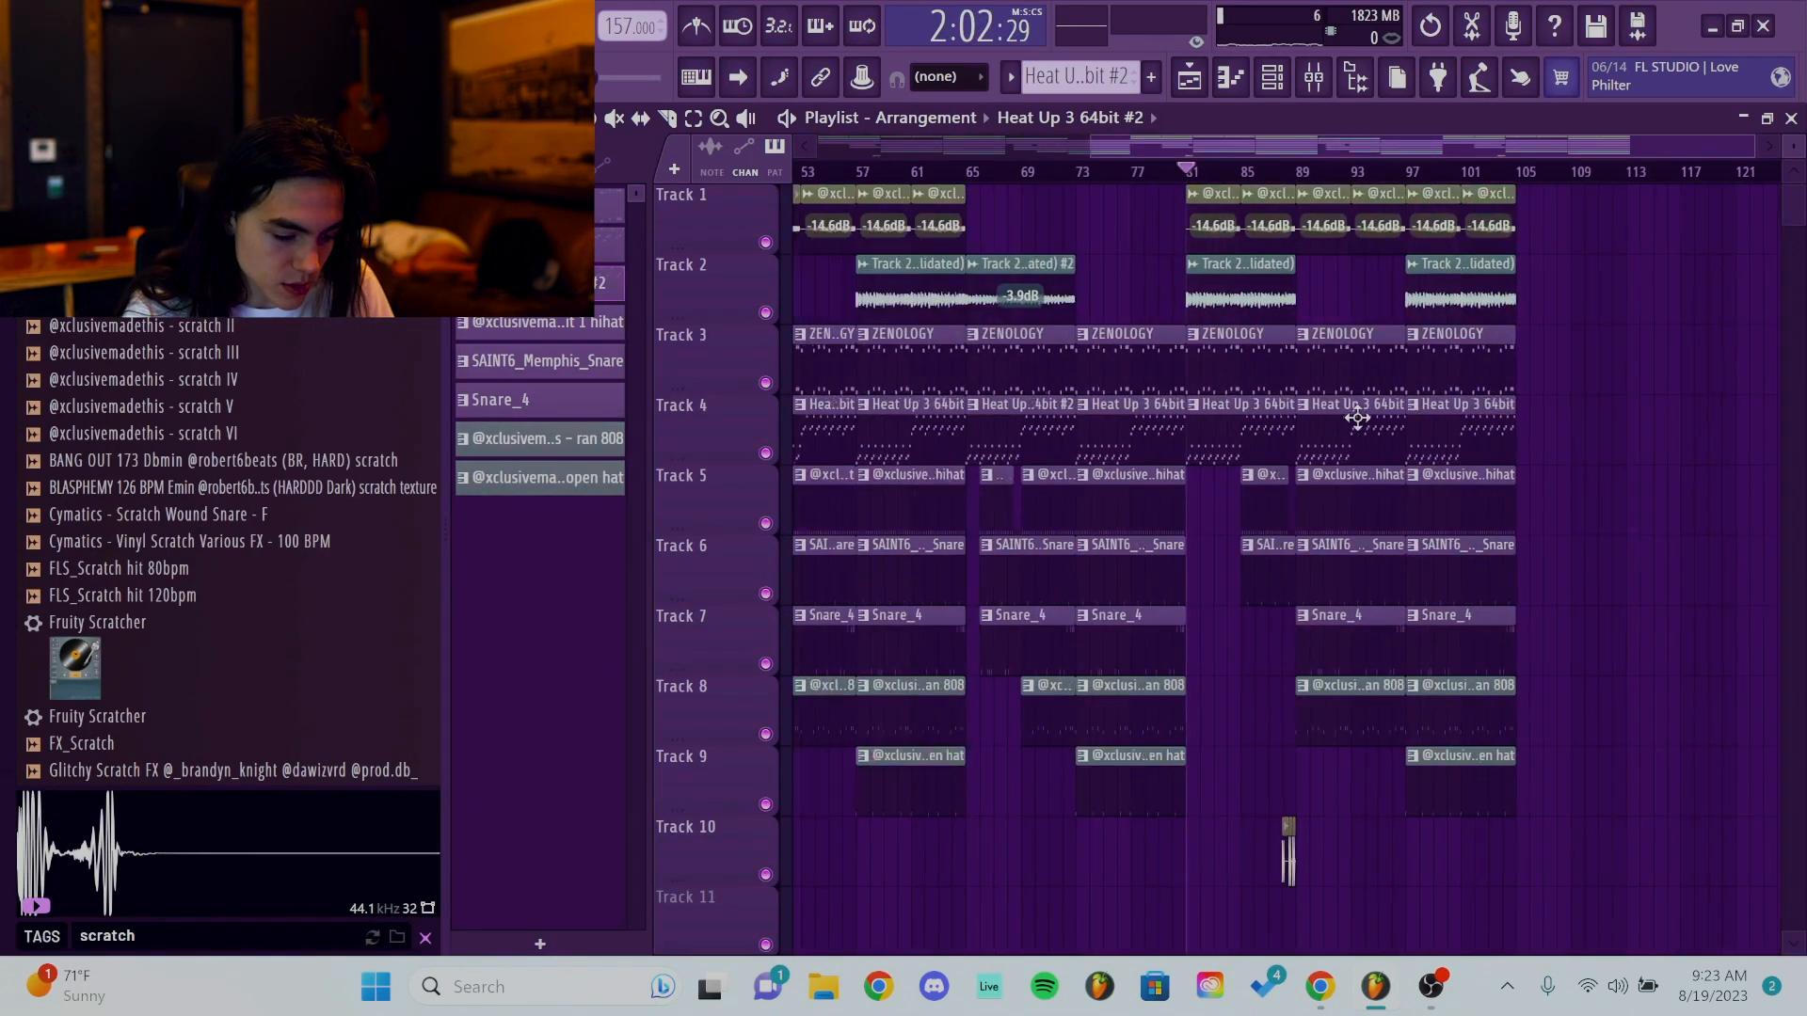
Extend the hi-hat and snare clips on Tracks 5 and 6 back to bar 81 and copy both to bar 41.
{"action": "scroll", "coordinate": [1444, 502], "scroll_direction": "up", "scroll_amount": 2}
{"action": "left_click", "coordinate": [1422, 534]}
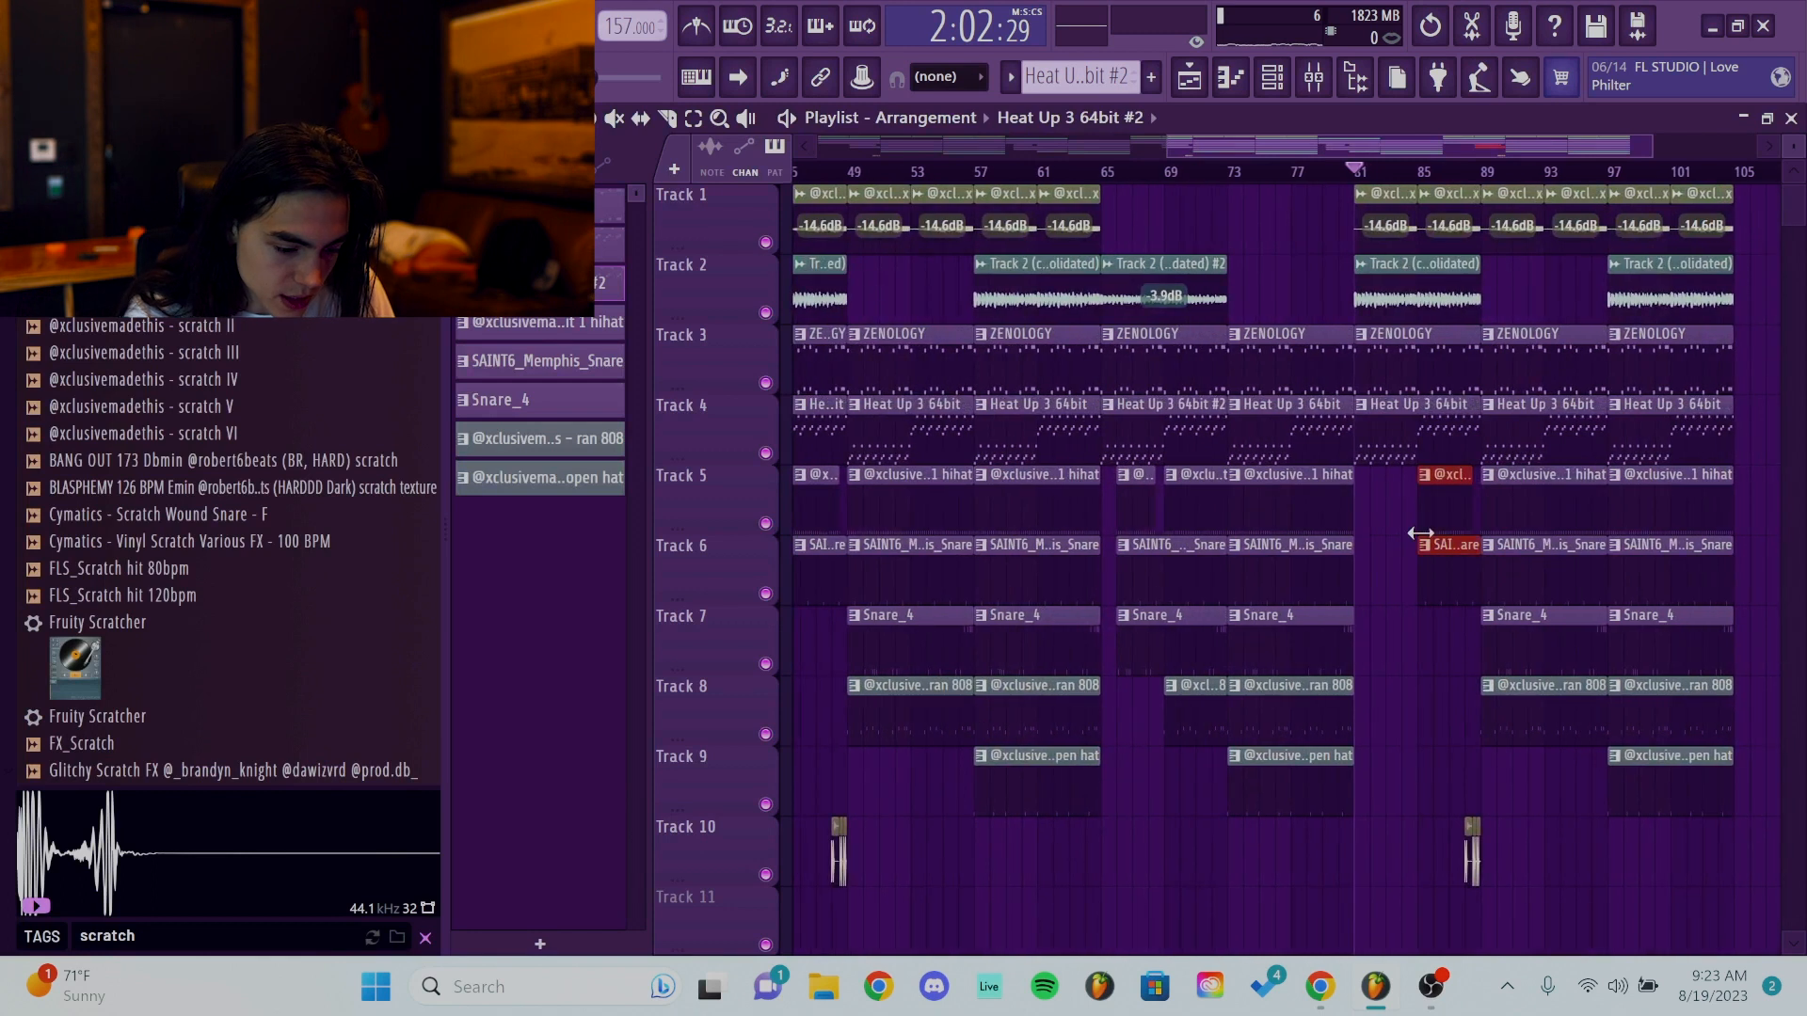
{"action": "scroll", "coordinate": [1362, 524], "scroll_direction": "down", "scroll_amount": 2}
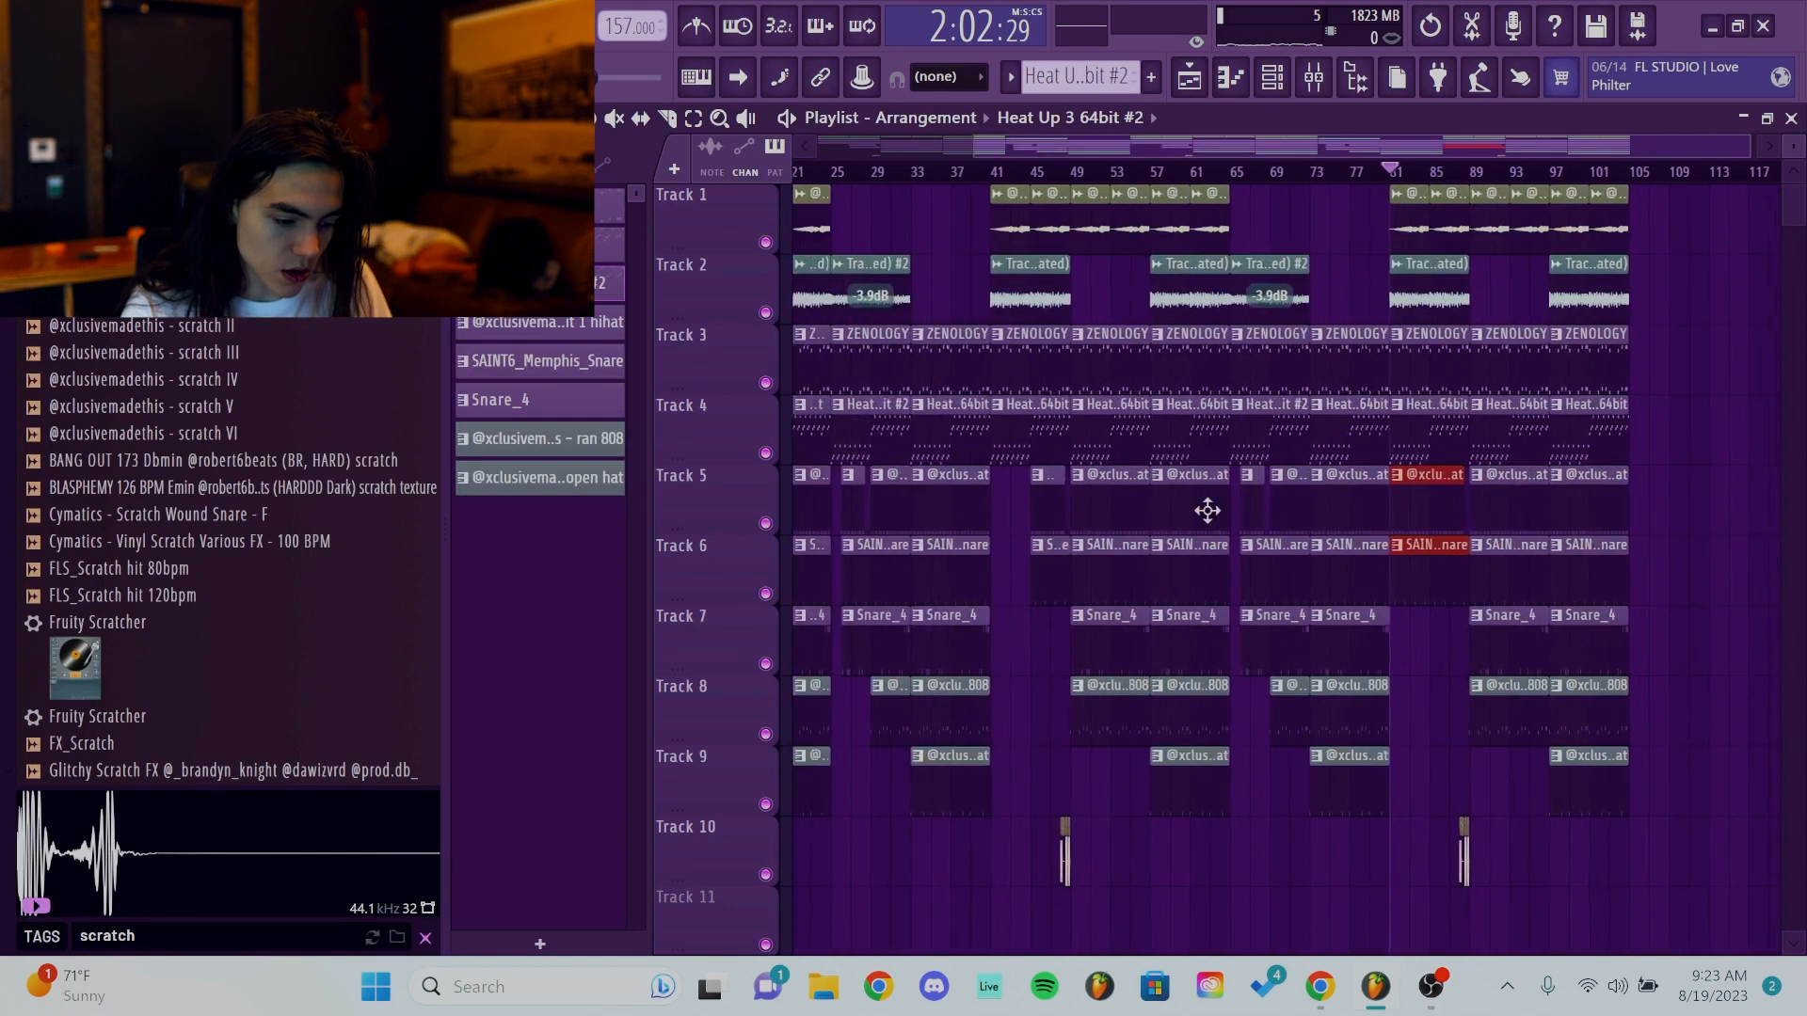
{"action": "left_click_drag", "start_coordinate": [1430, 515], "coordinate": [1036, 494], "text": "shift"}
Extend the hi-hat and snare clips on Tracks 5 to 7 back to bar 65 and the 808 on Track 8 back to bar 67.
{"action": "scroll", "coordinate": [1261, 439], "scroll_direction": "down", "scroll_amount": 2}
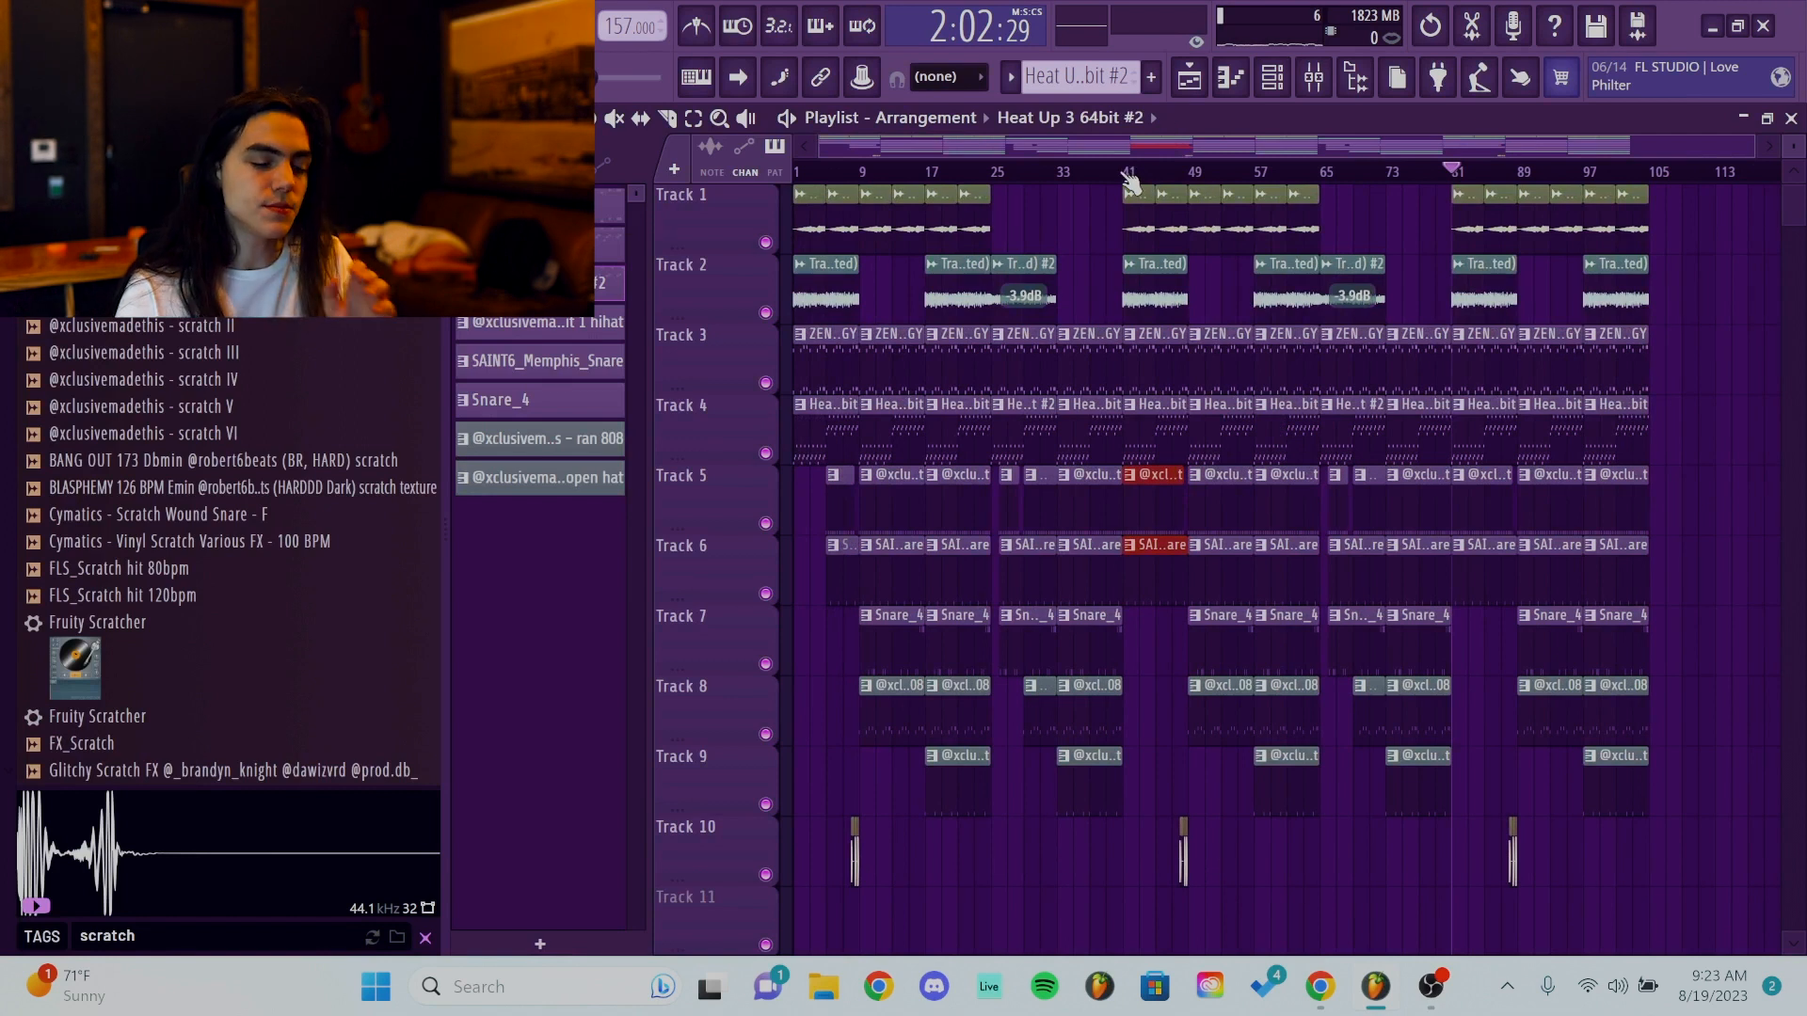
{"action": "left_click", "coordinate": [1125, 172]}
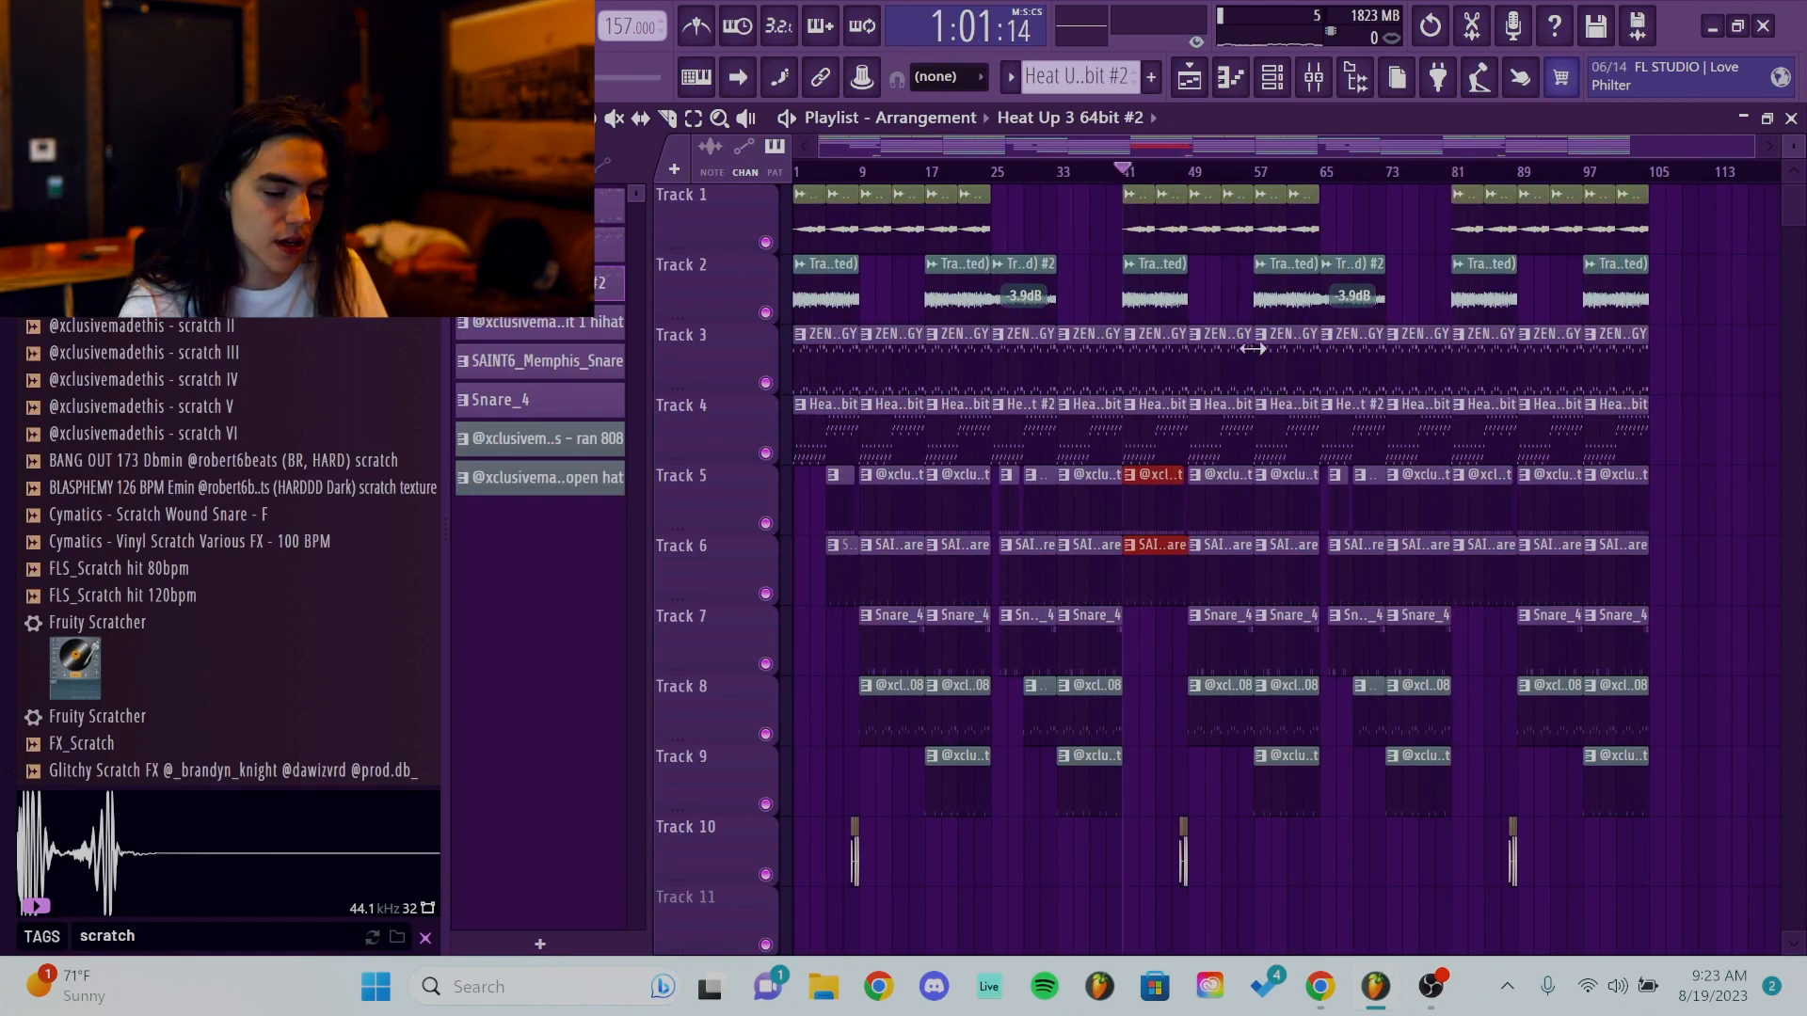
{"action": "scroll", "coordinate": [1377, 452], "scroll_direction": "up", "scroll_amount": 3}
{"action": "left_click", "coordinate": [1177, 173]}
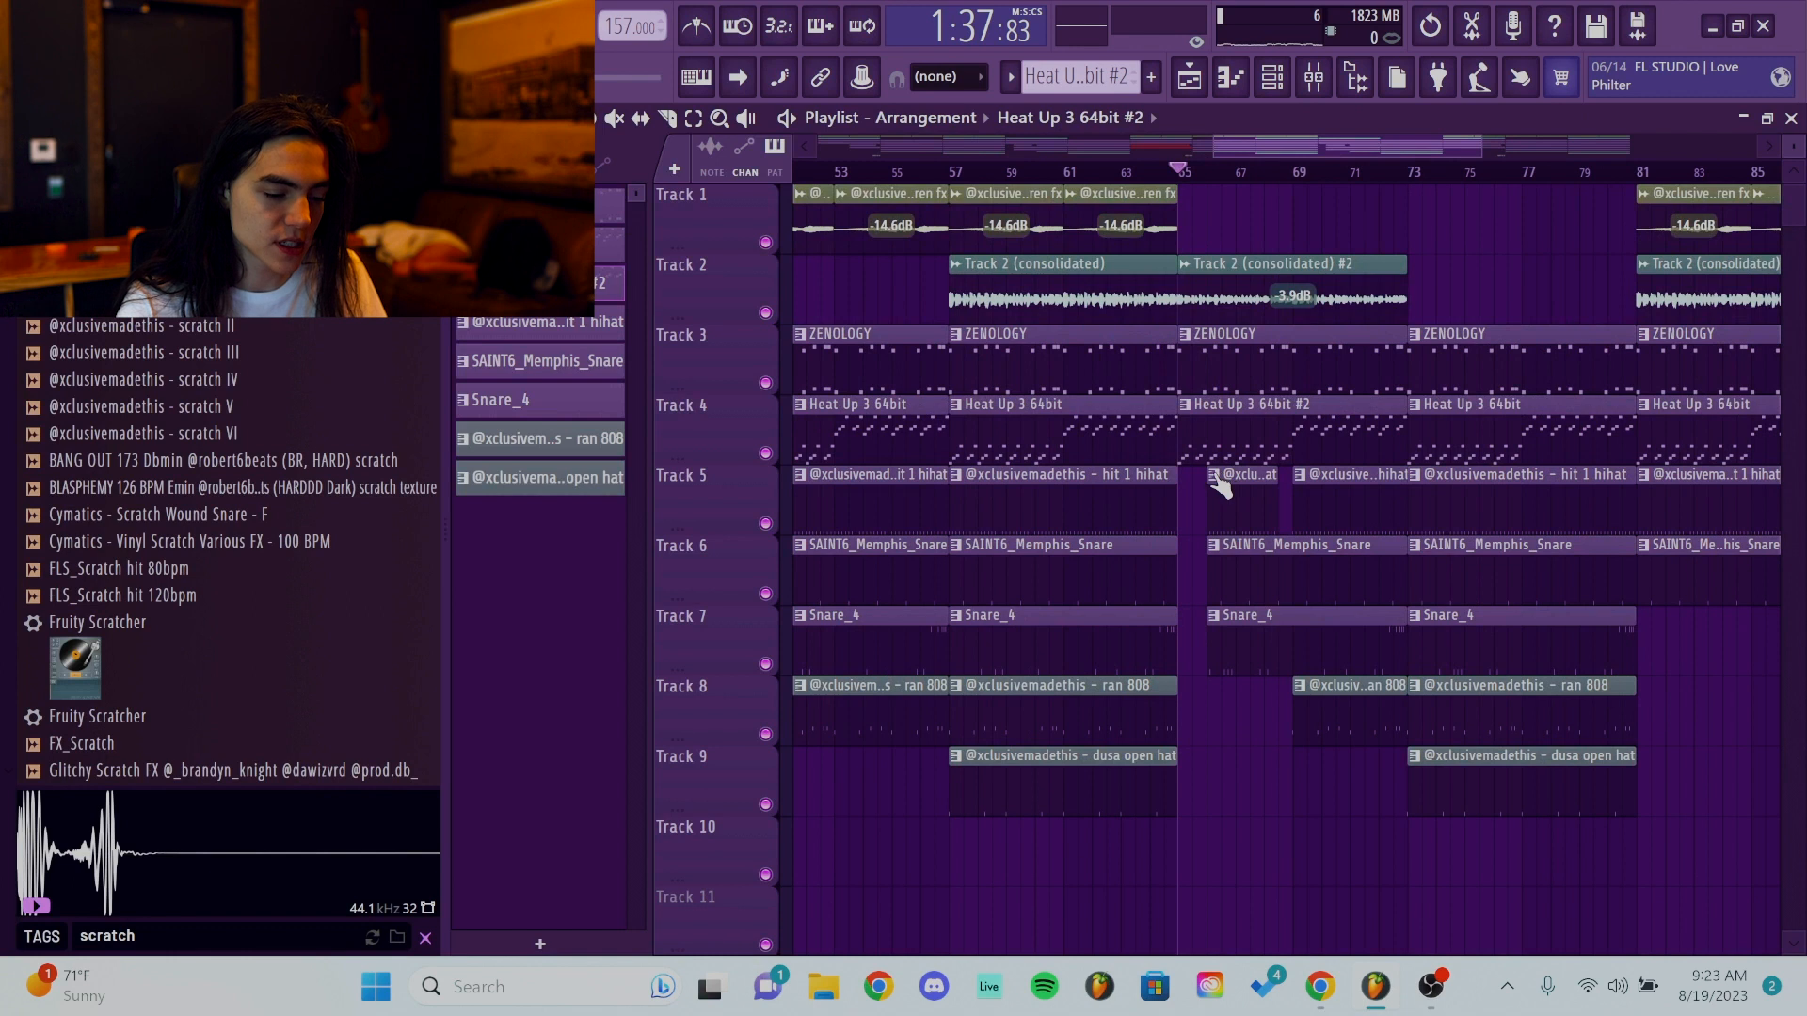
{"action": "scroll", "coordinate": [1219, 480], "scroll_direction": "up", "scroll_amount": 2}
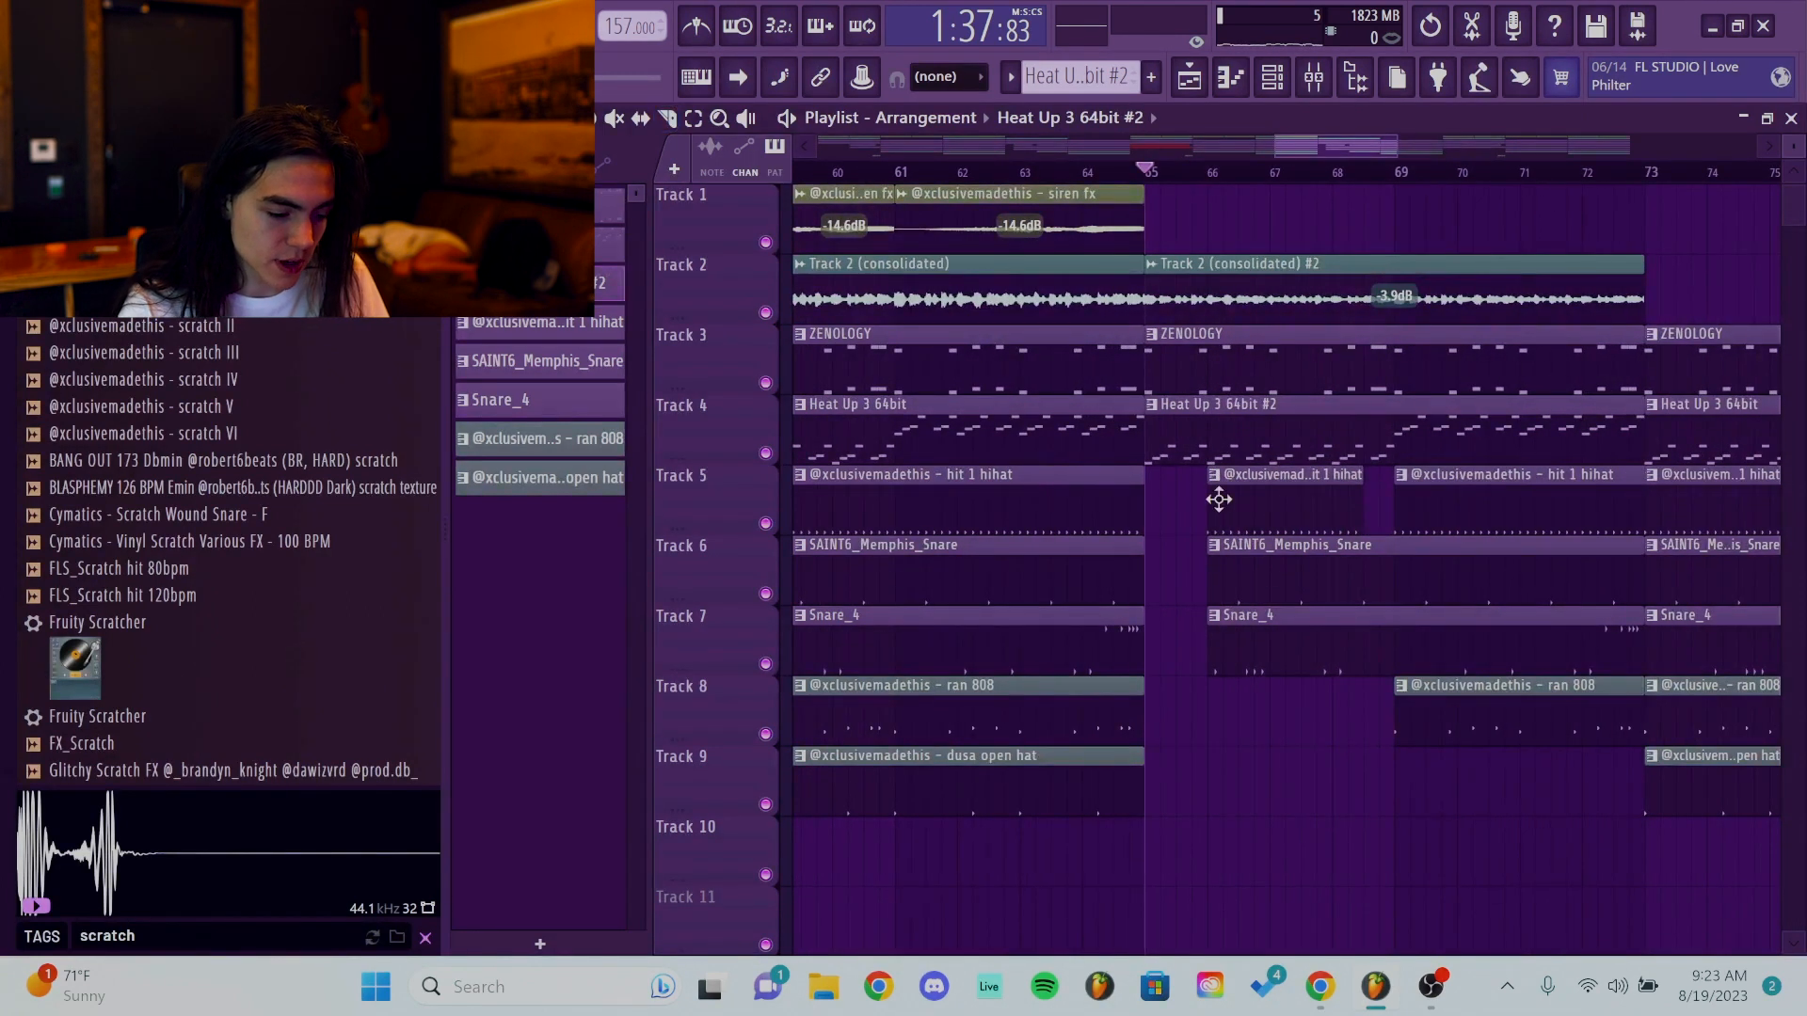
{"action": "left_click_drag", "start_coordinate": [1209, 498], "coordinate": [1149, 498]}
{"action": "left_click", "coordinate": [1209, 571]}
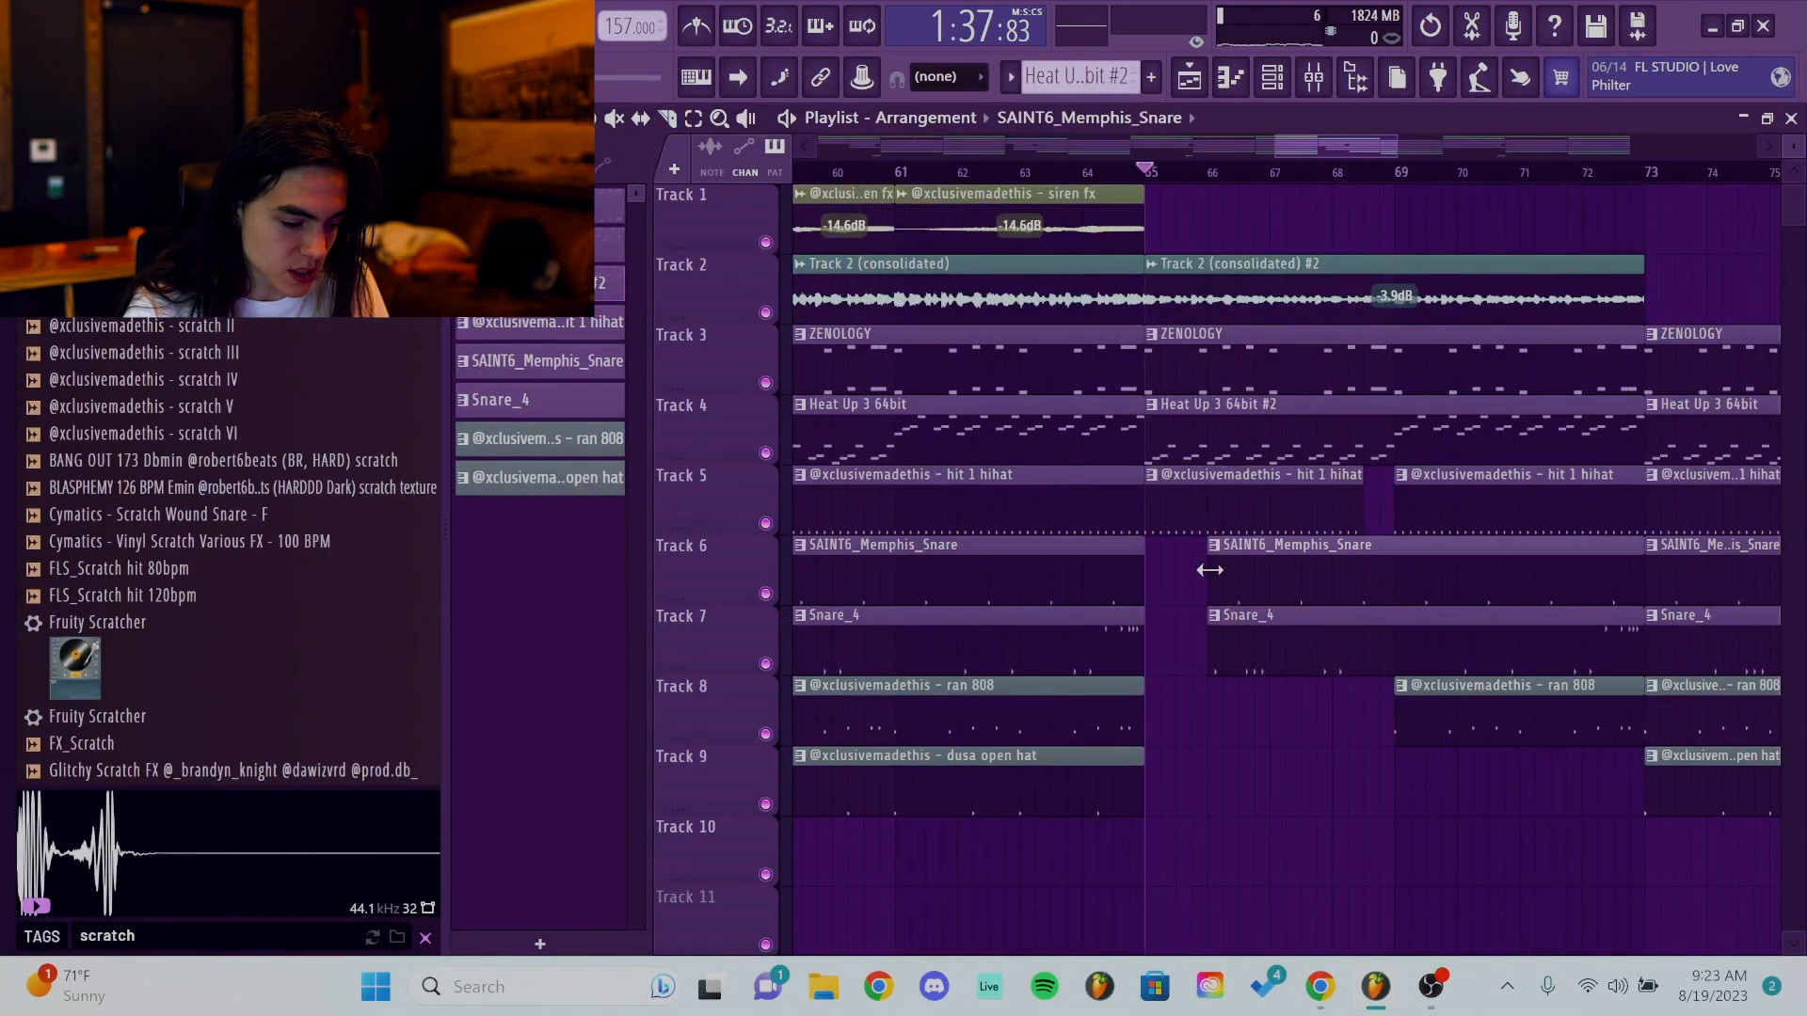
{"action": "left_click_drag", "start_coordinate": [1209, 616], "coordinate": [1271, 616]}
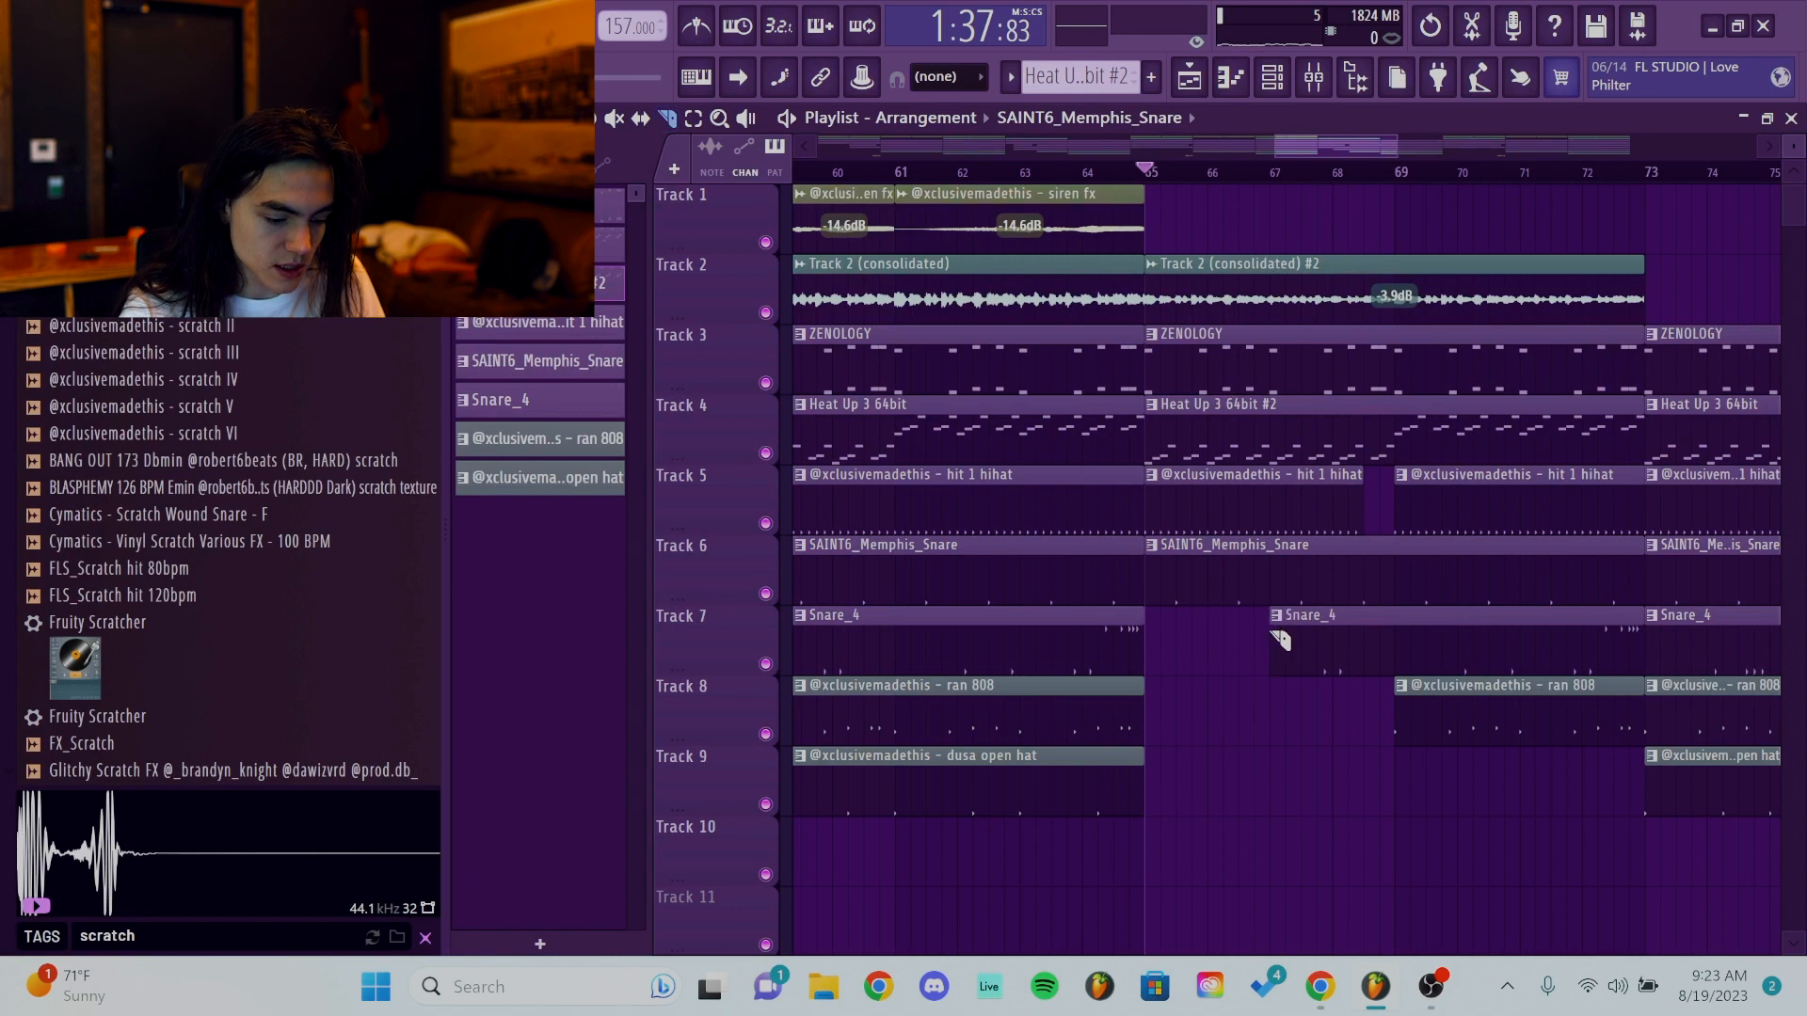
{"action": "left_click_drag", "start_coordinate": [1395, 687], "coordinate": [1222, 687]}
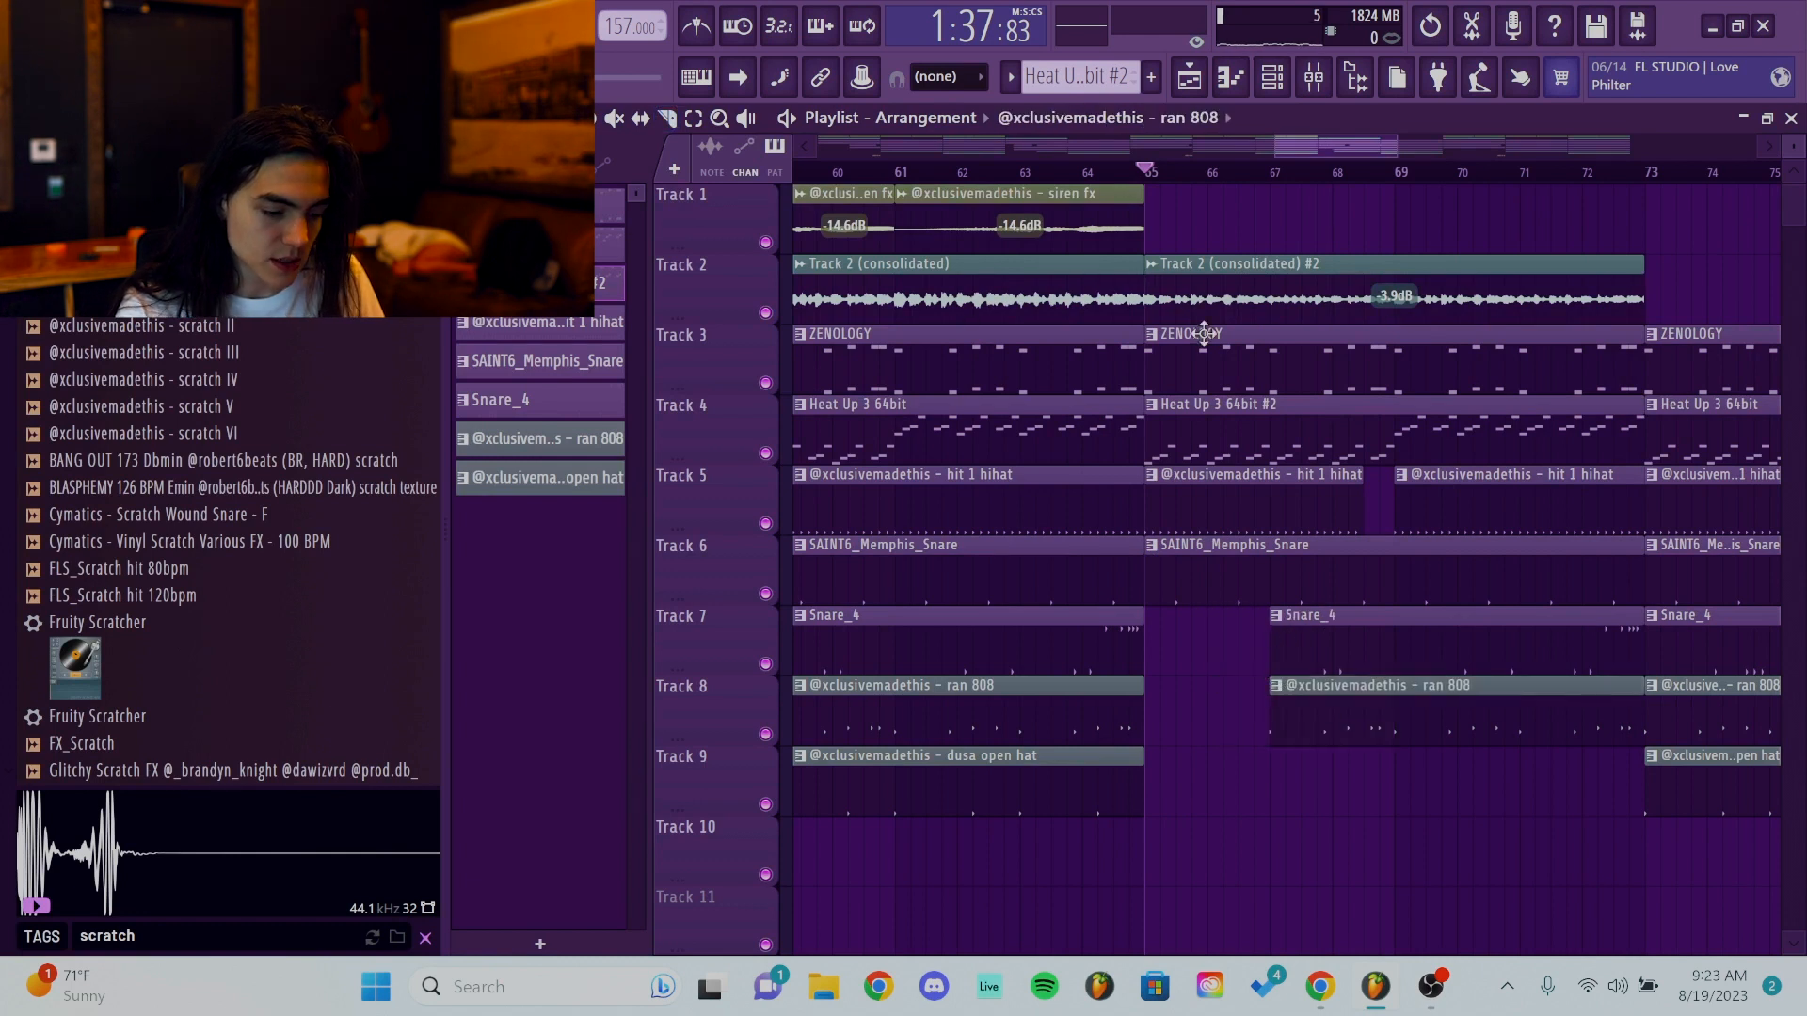
{"action": "left_click_drag", "start_coordinate": [1272, 616], "coordinate": [1146, 616]}
Slice the hi-hat clip on Track 5 and remove about its last half bar before bar 67.
{"action": "scroll", "coordinate": [1207, 661], "scroll_direction": "up", "scroll_amount": 1}
{"action": "scroll", "coordinate": [1220, 649], "scroll_direction": "up", "scroll_amount": 3}
{"action": "key", "text": "c"}
{"action": "left_click", "coordinate": [1239, 514]}
{"action": "key", "text": "ctrl+z"}
{"action": "left_click", "coordinate": [1267, 527]}
{"action": "left_click", "coordinate": [1308, 531]}
{"action": "key", "text": "b"}
{"action": "right_click", "coordinate": [1289, 499]}
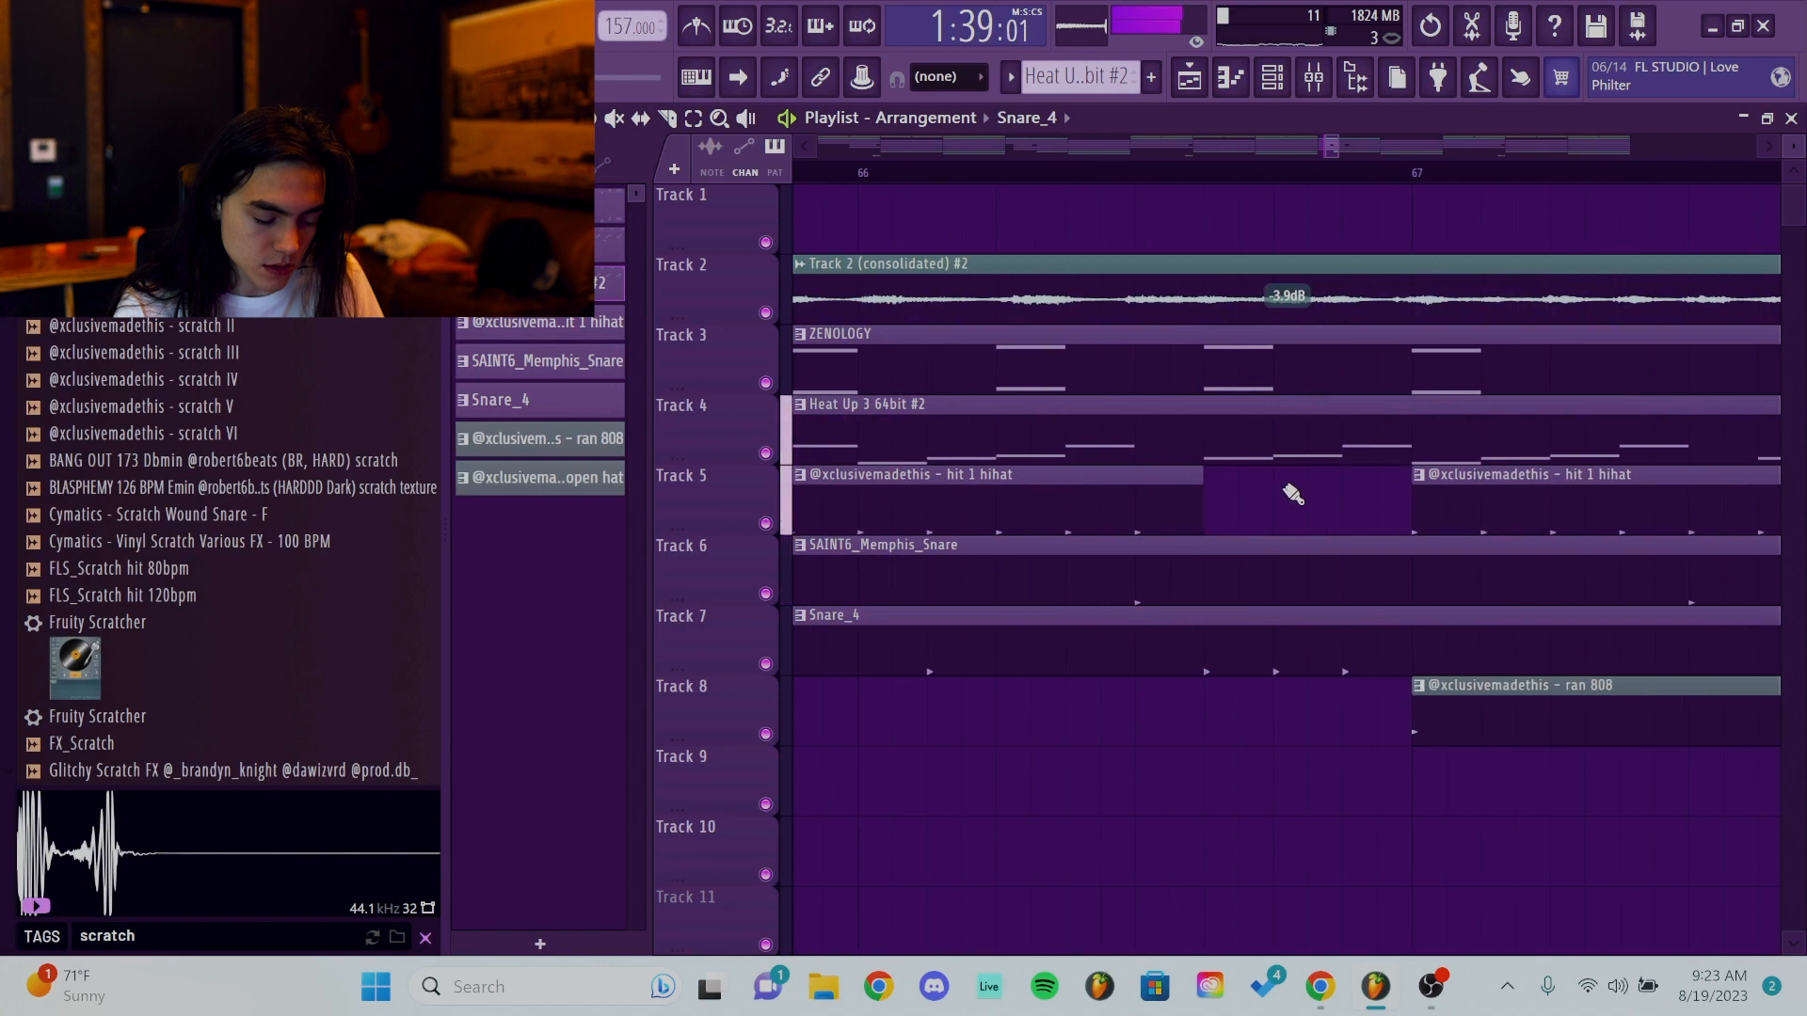
{"action": "key", "text": "c"}
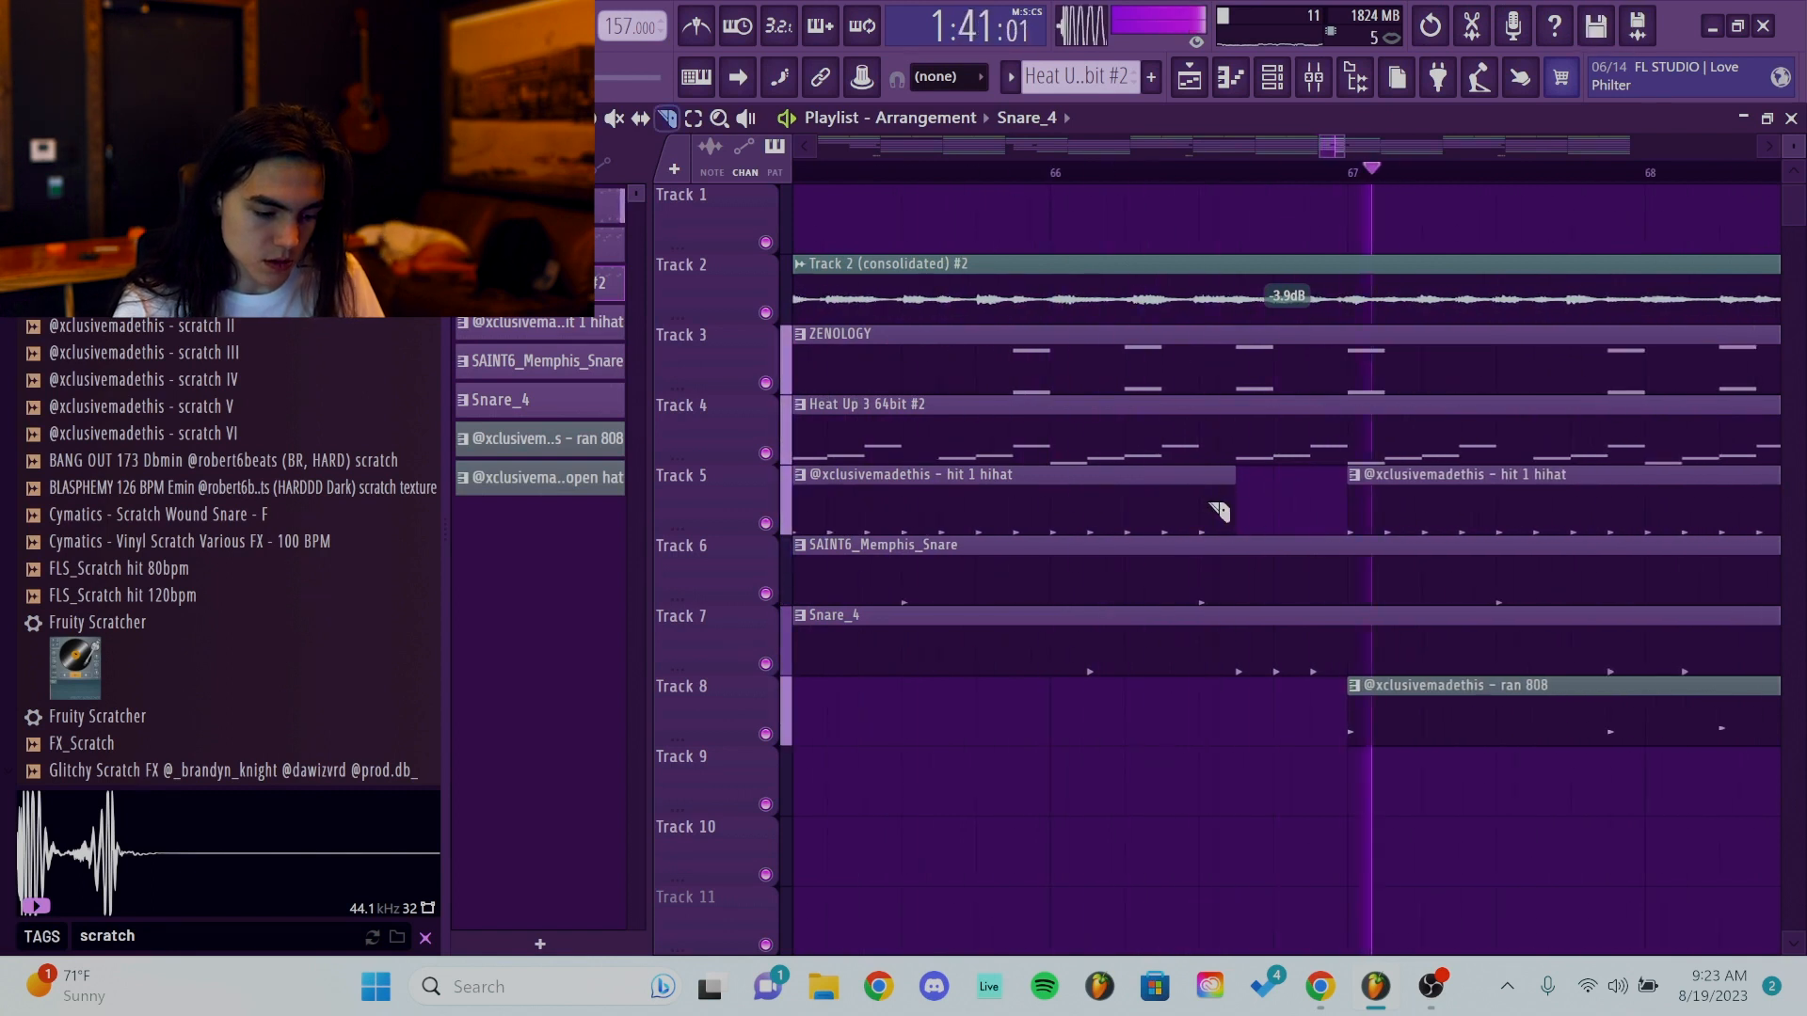
{"action": "left_click", "coordinate": [1211, 507]}
{"action": "key", "text": "b"}
{"action": "right_click", "coordinate": [1223, 506]}
Trim the ends of the hi-hat and Snare_4 clips on Tracks 5 and 7 just before bar 73, playing the section.
{"action": "scroll", "coordinate": [1224, 509], "scroll_direction": "down", "scroll_amount": 3}
{"action": "key", "text": "space"}
{"action": "key", "text": "space"}
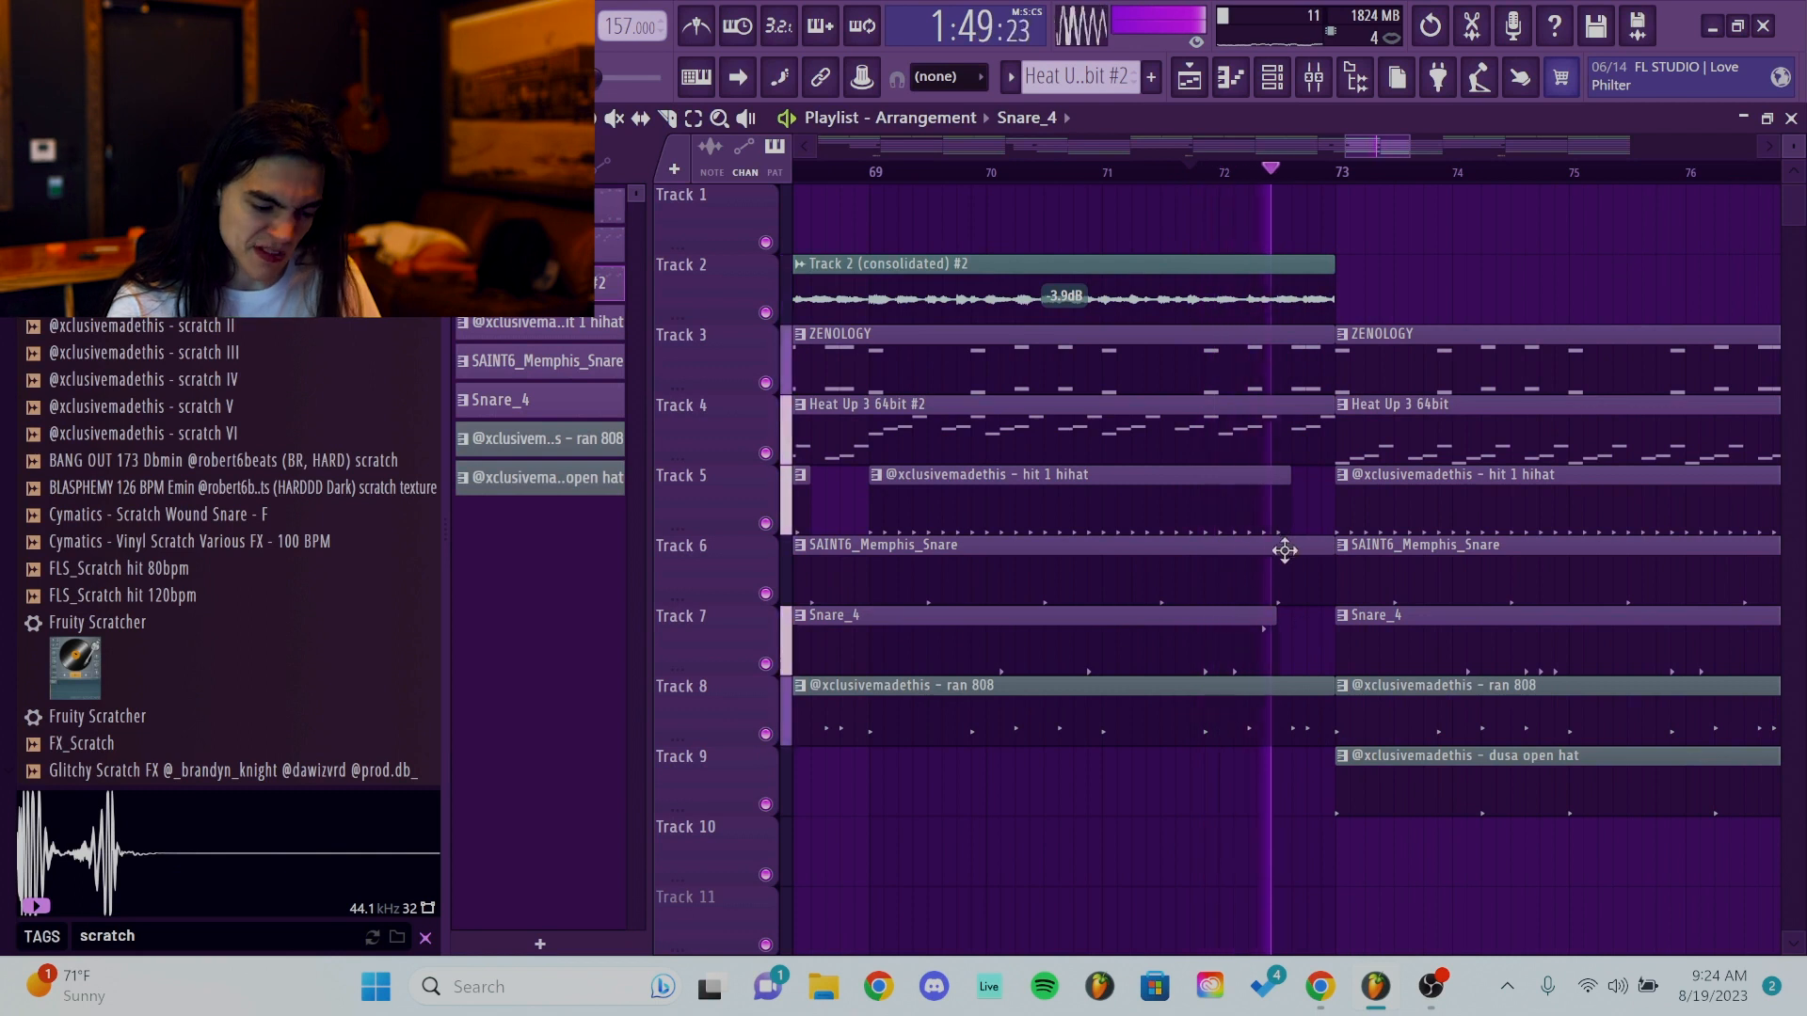
{"action": "scroll", "coordinate": [1280, 545], "scroll_direction": "down", "scroll_amount": 6}
{"action": "scroll", "coordinate": [1377, 585], "scroll_direction": "down", "scroll_amount": 3}
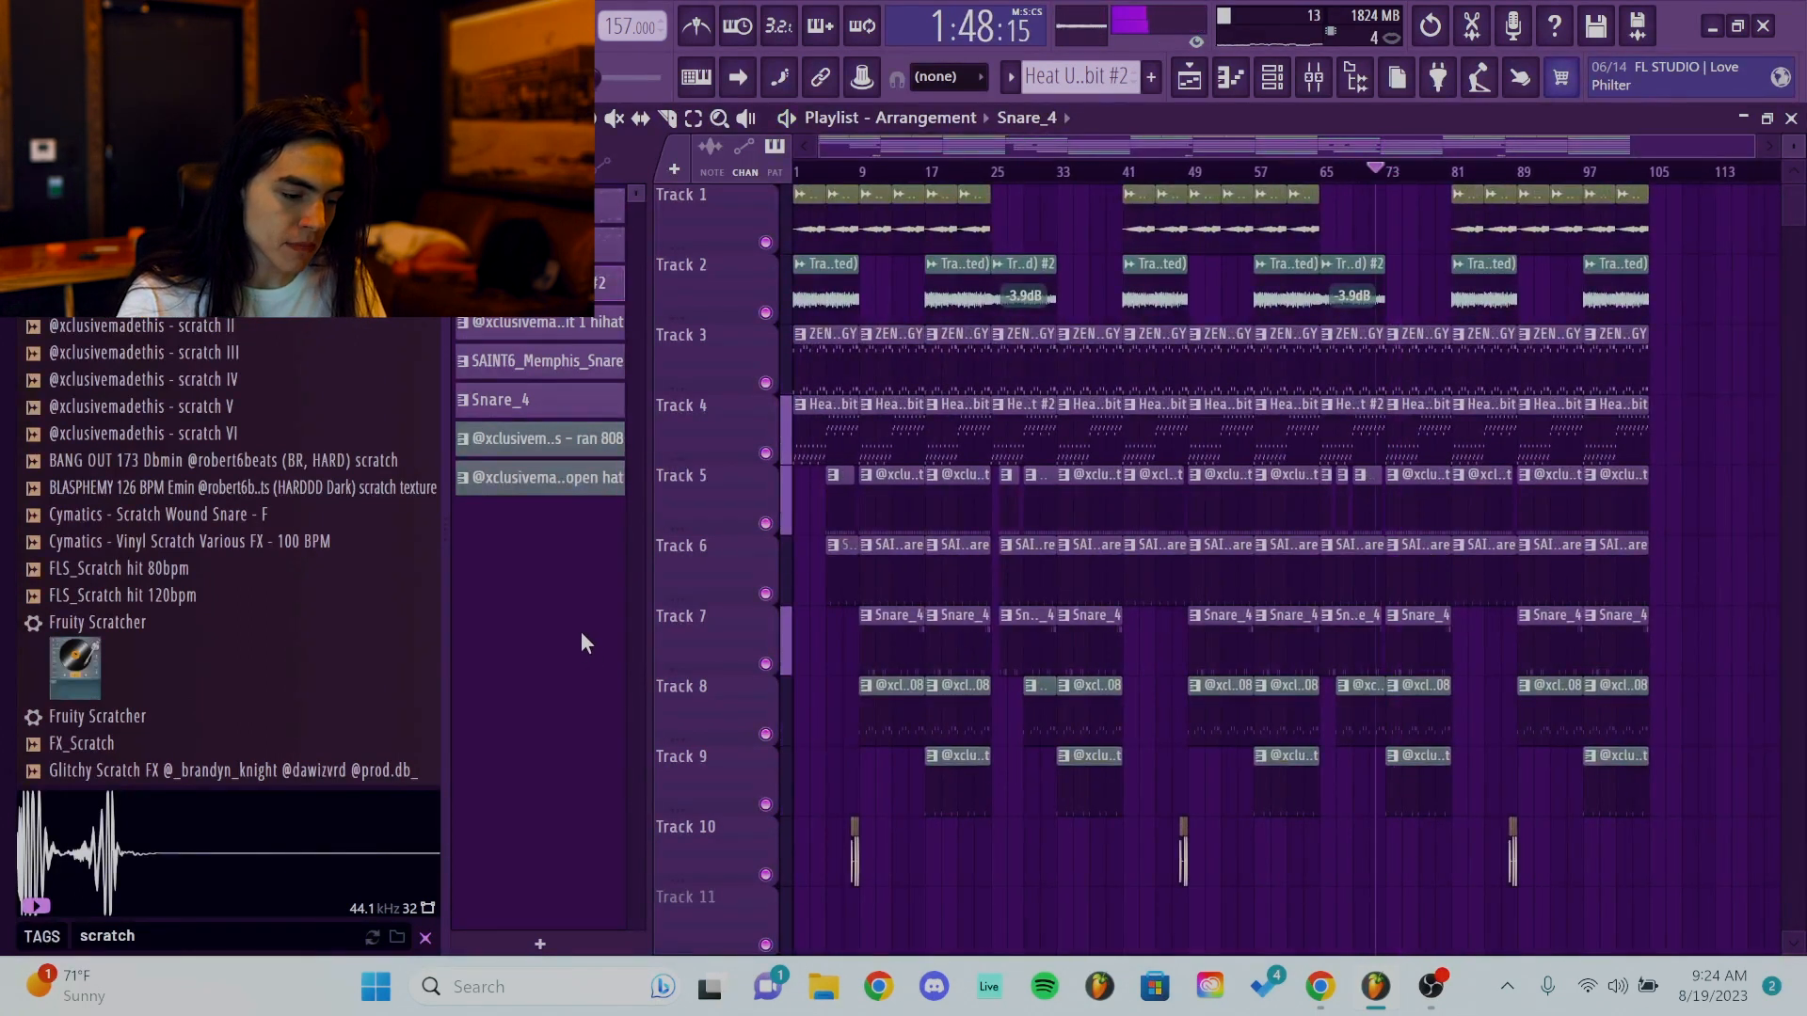
{"action": "key", "text": "space"}
Route the siren fx clip to mixer track 1 and the Track 2 (consolidated) clip to mixer track 2.
{"action": "left_click", "coordinate": [1272, 77]}
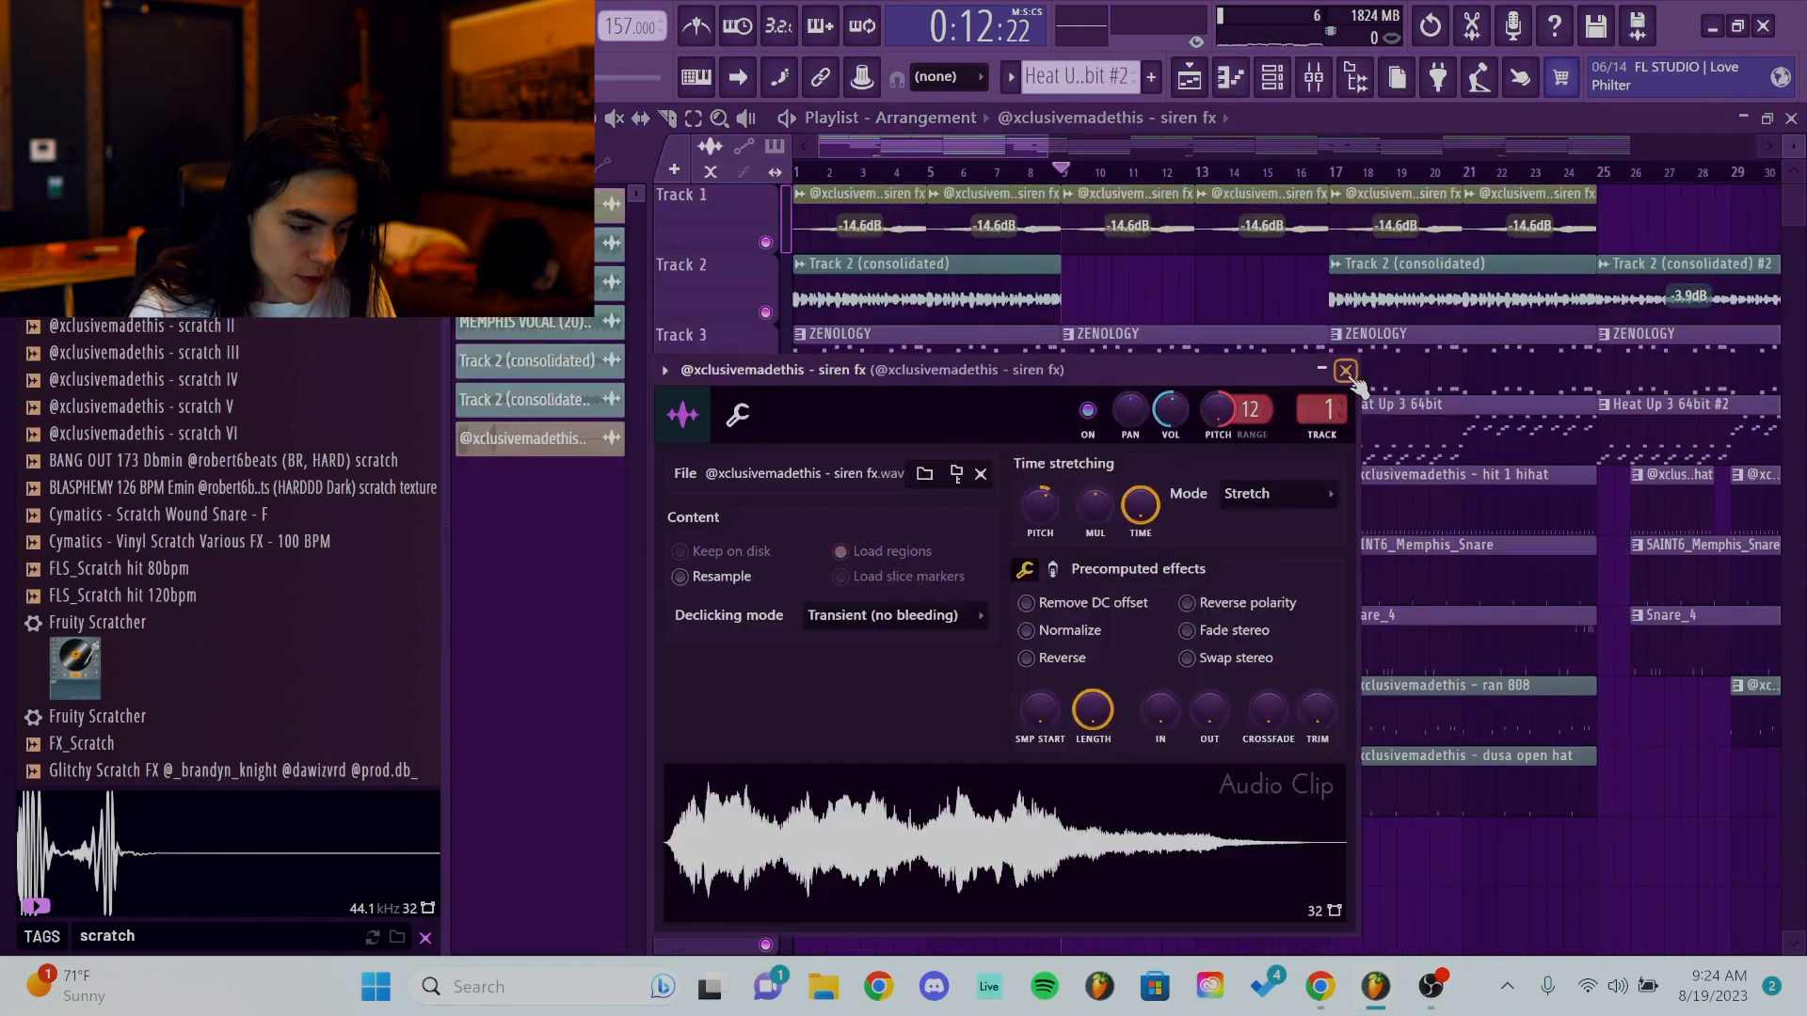
{"action": "left_click", "coordinate": [1350, 372]}
{"action": "double_click", "coordinate": [950, 298]}
{"action": "left_click", "coordinate": [1229, 312]}
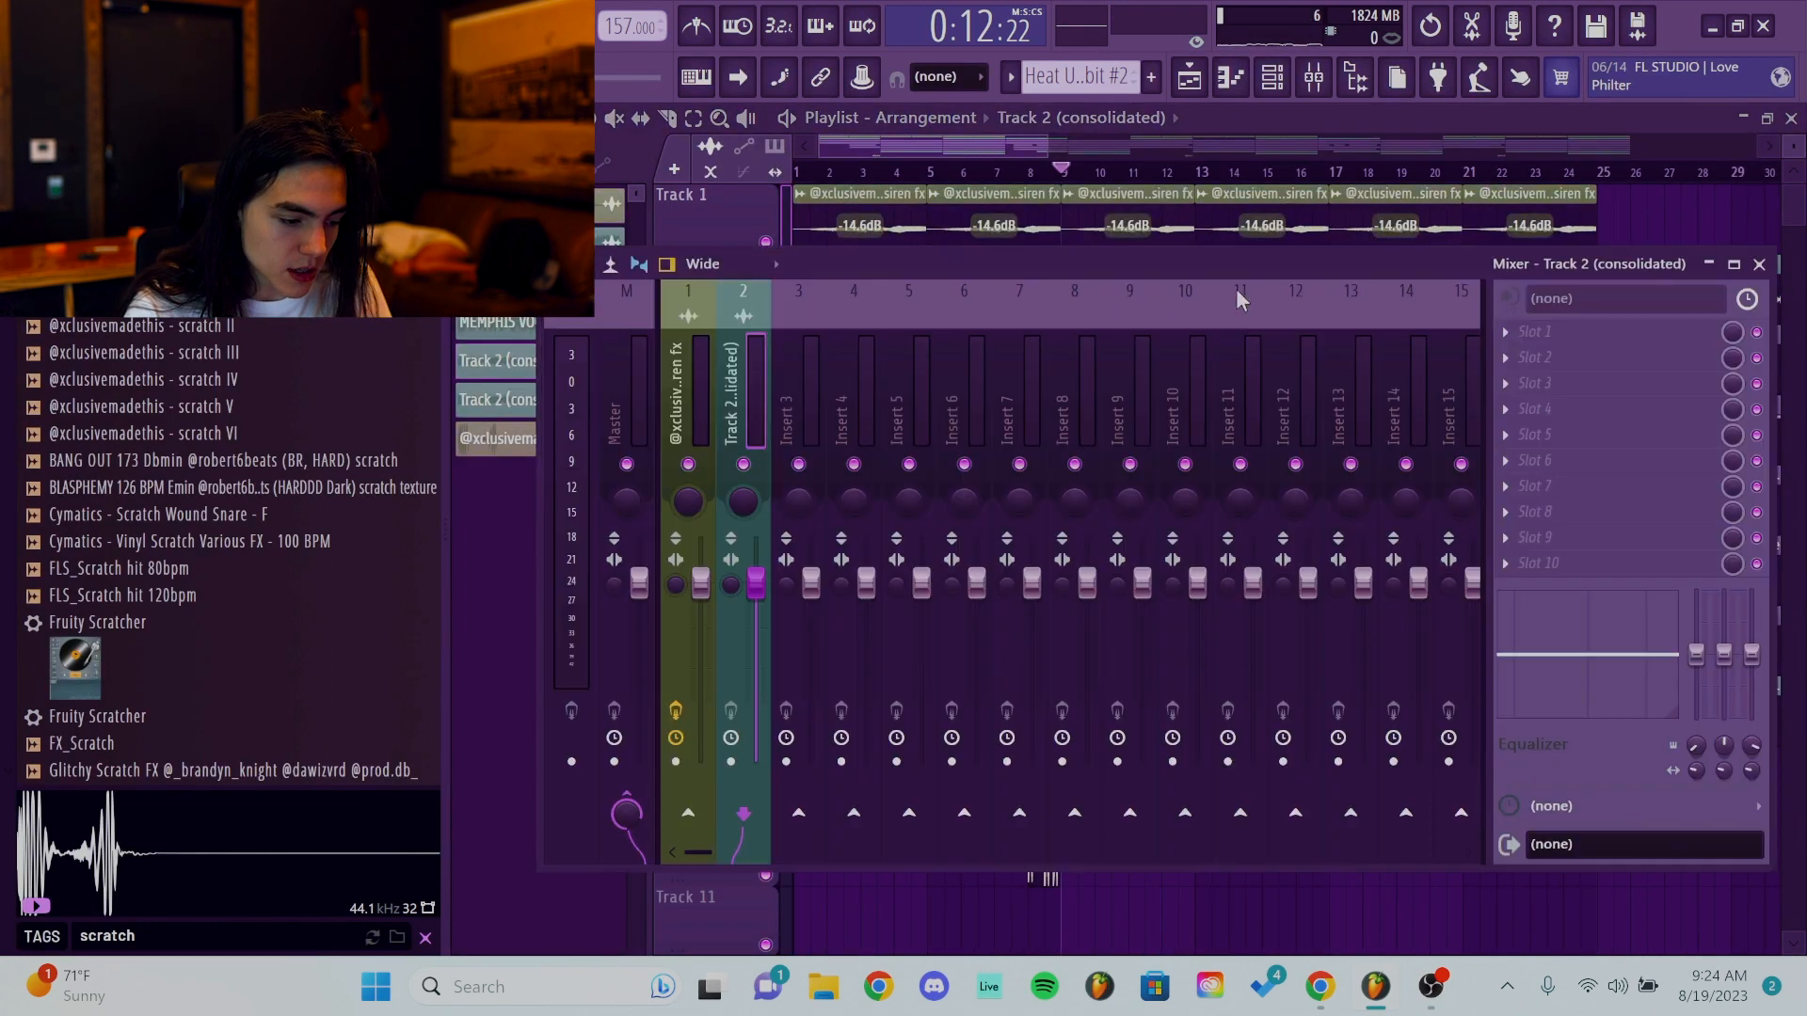
{"action": "left_click", "coordinate": [1062, 126]}
Check the mixer routing of the Track 2 (consolidated) clip and route Track 2 (consolidated) #2 to mixer track 2 as well.
{"action": "double_click", "coordinate": [1394, 282]}
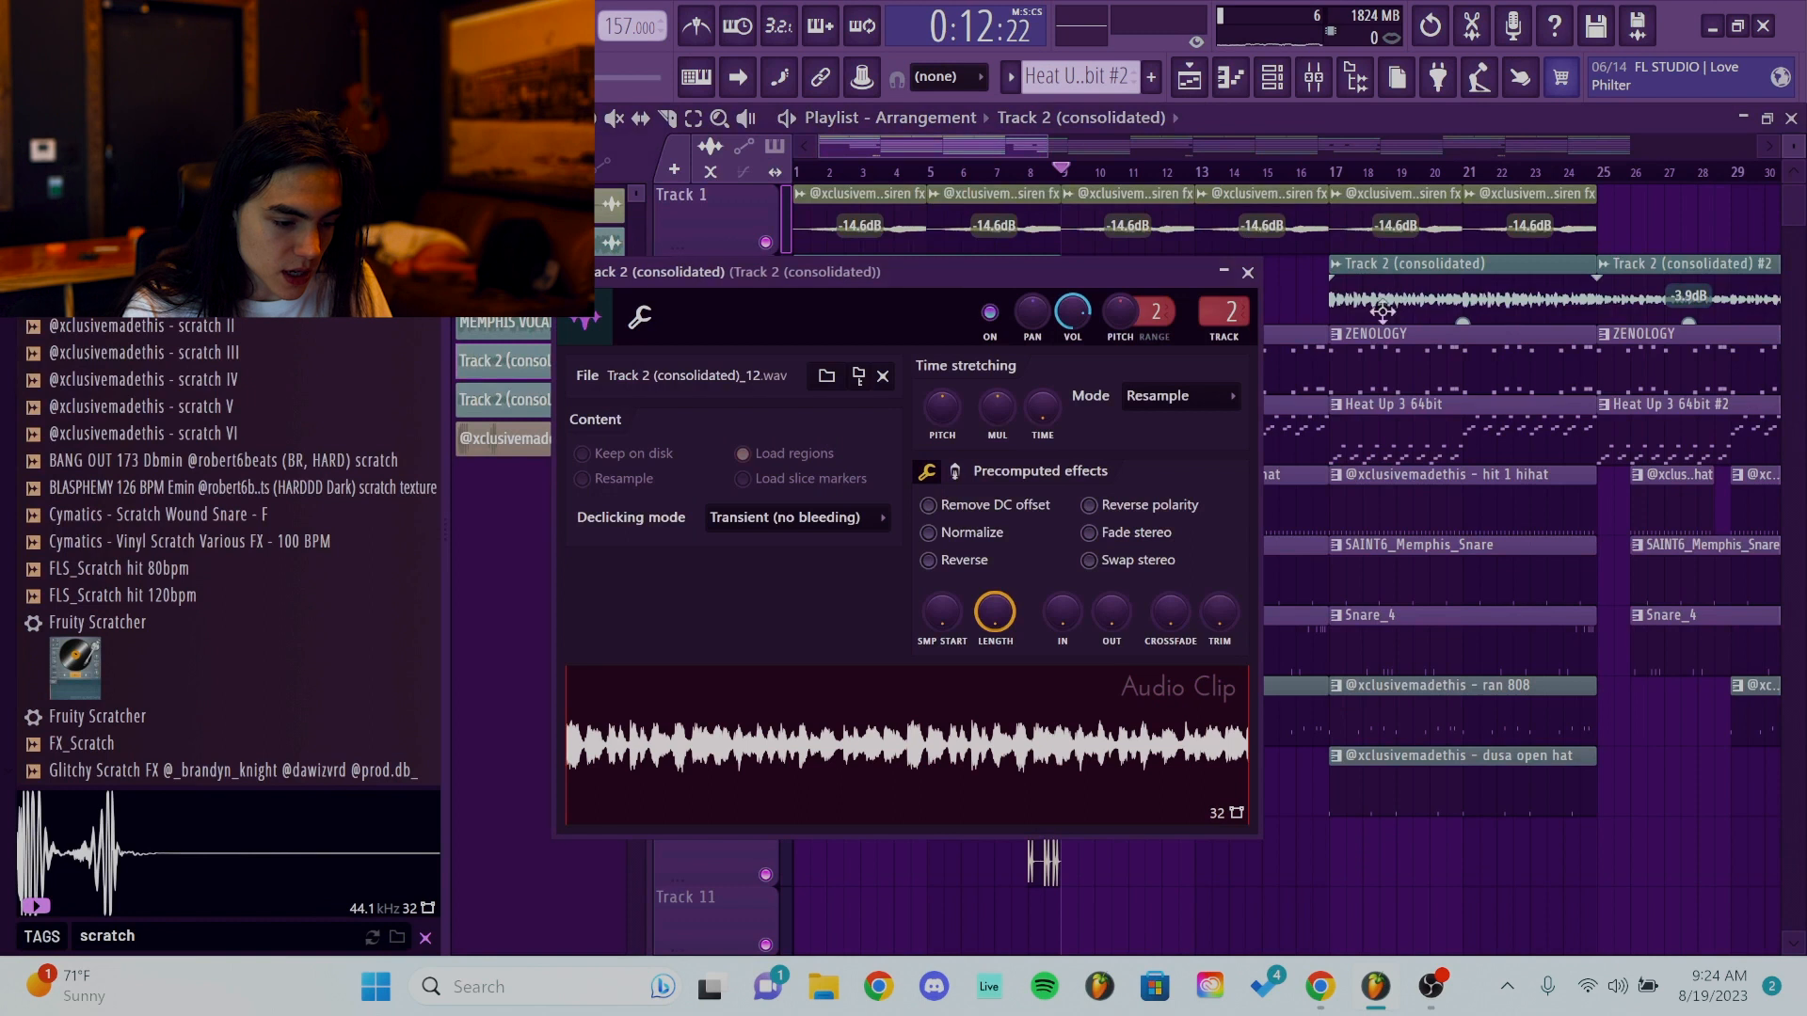
{"action": "left_click", "coordinate": [1250, 273]}
{"action": "scroll", "coordinate": [1290, 291], "scroll_direction": "down", "scroll_amount": 3}
{"action": "left_click", "coordinate": [1421, 290]}
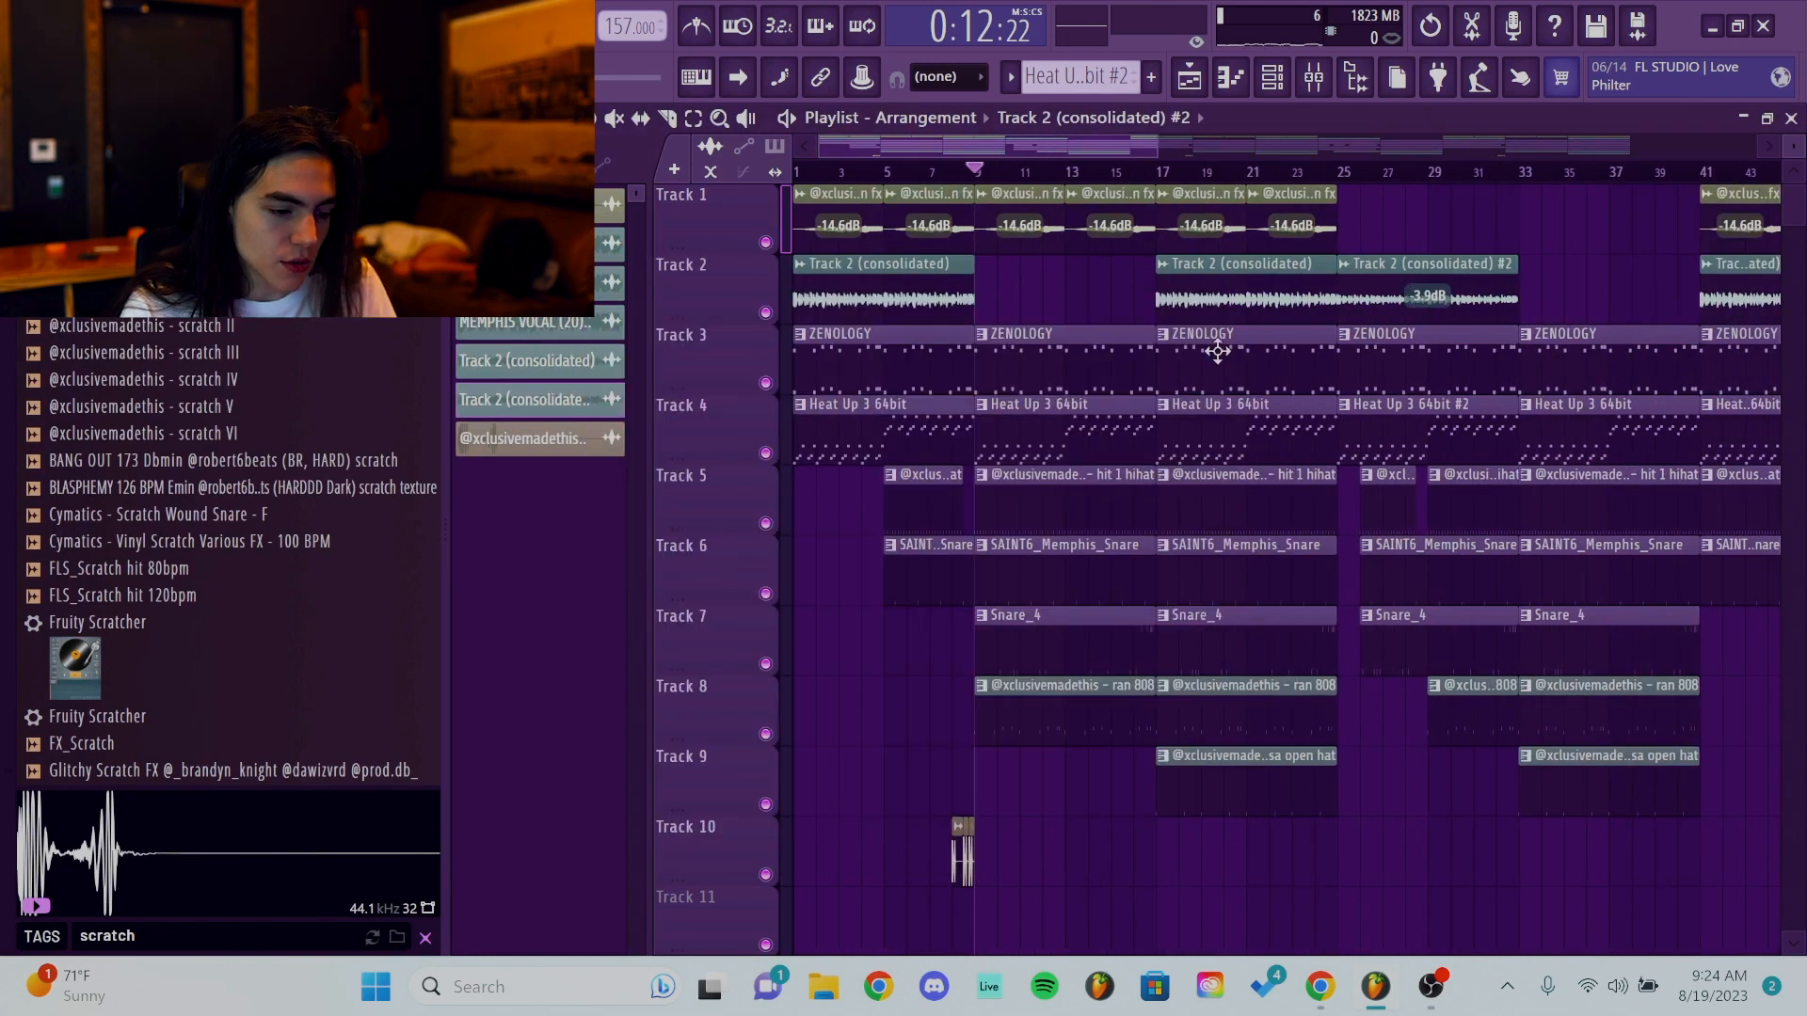
Show all channels and route ZENOLOGY and Heat Up 3 64bit to mixer tracks 3 and 4.
{"action": "left_click", "coordinate": [1278, 92]}
{"action": "left_click", "coordinate": [652, 344]}
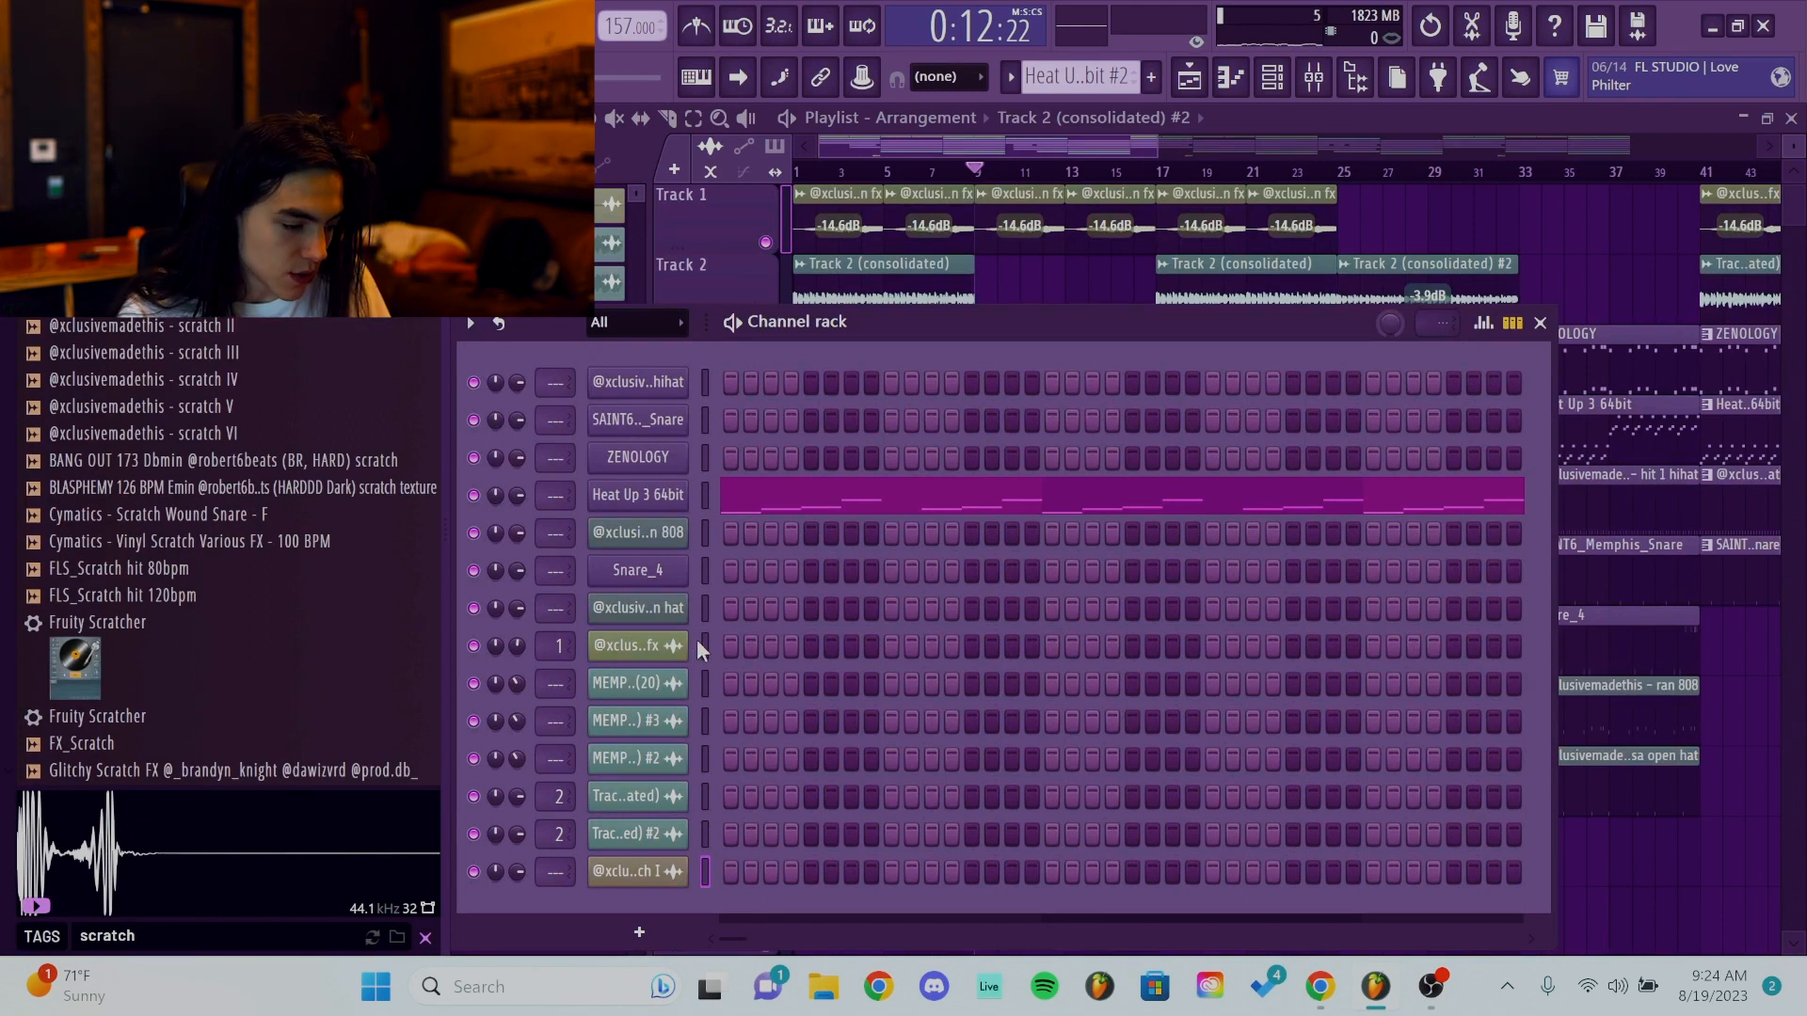
{"action": "left_click", "coordinate": [705, 494]}
{"action": "key", "text": "ctrl+l"}
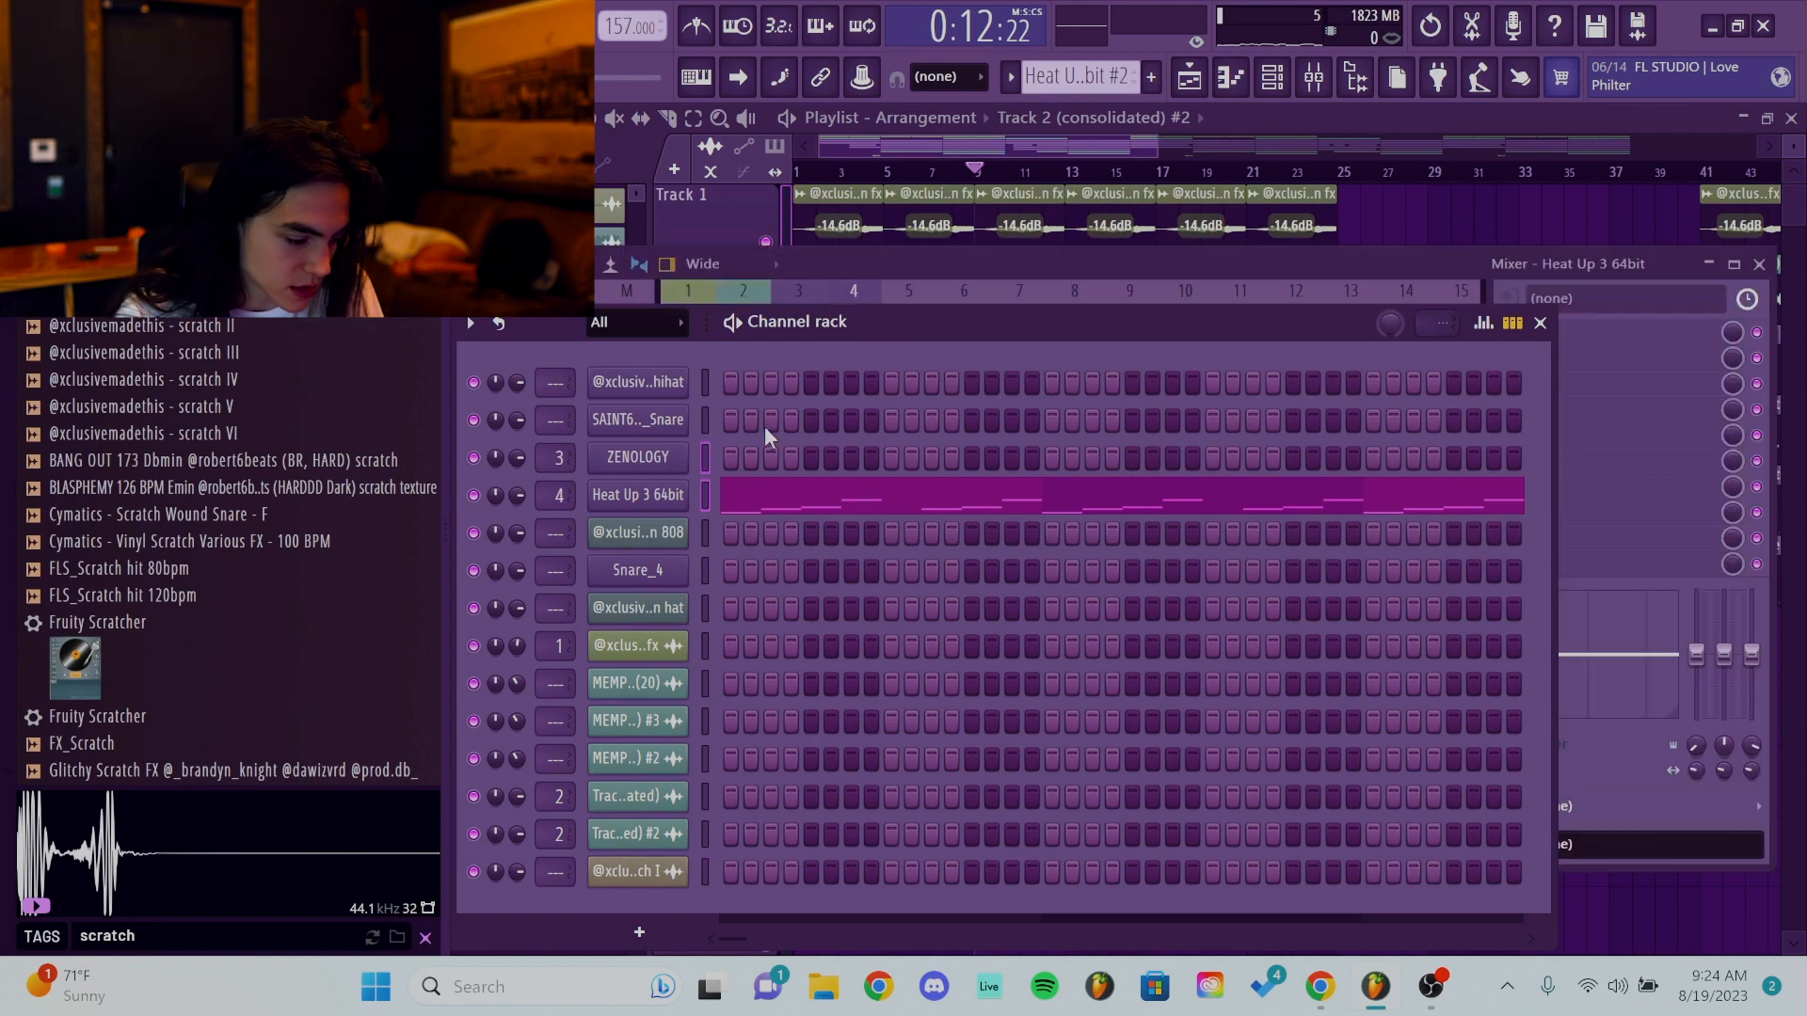
Route the scratch clip to mixer track 5 and the hi-hat, snare, 808, Snare_4 and open hat channels to mixer tracks 6 to 10.
{"action": "left_click", "coordinate": [637, 322]}
{"action": "left_click", "coordinate": [655, 410]}
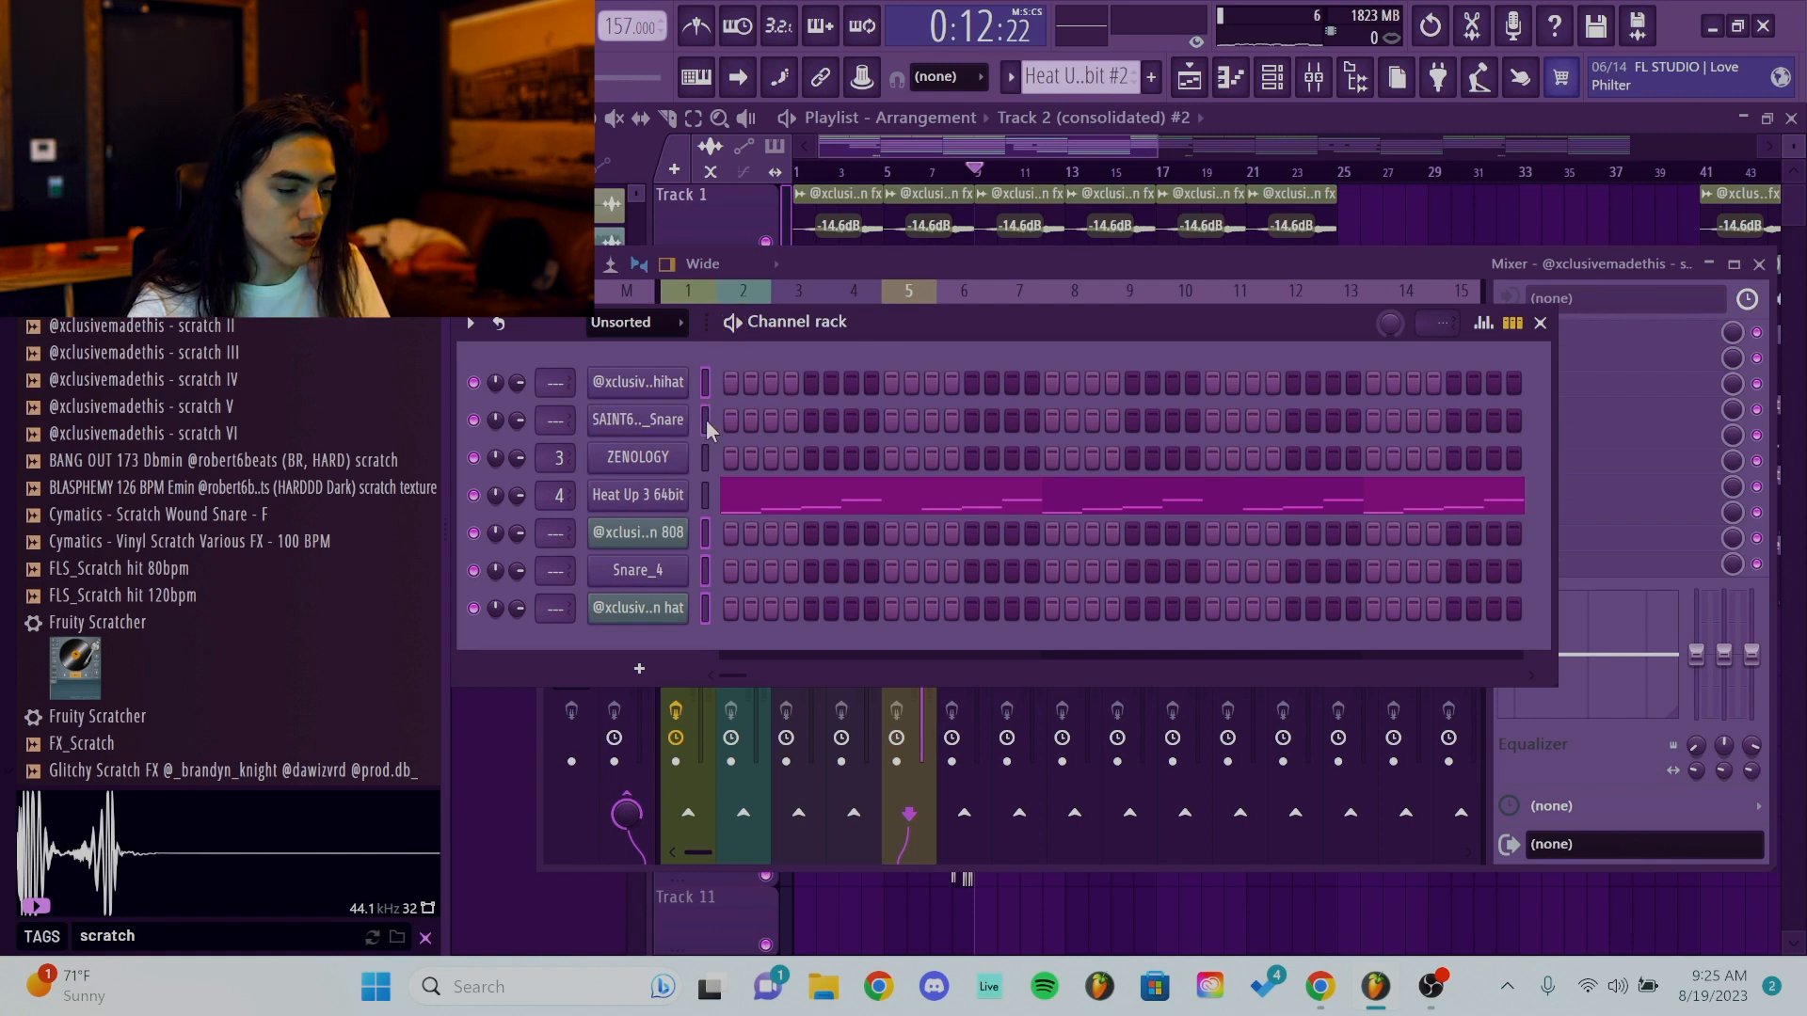
{"action": "key", "text": "ctrl+l"}
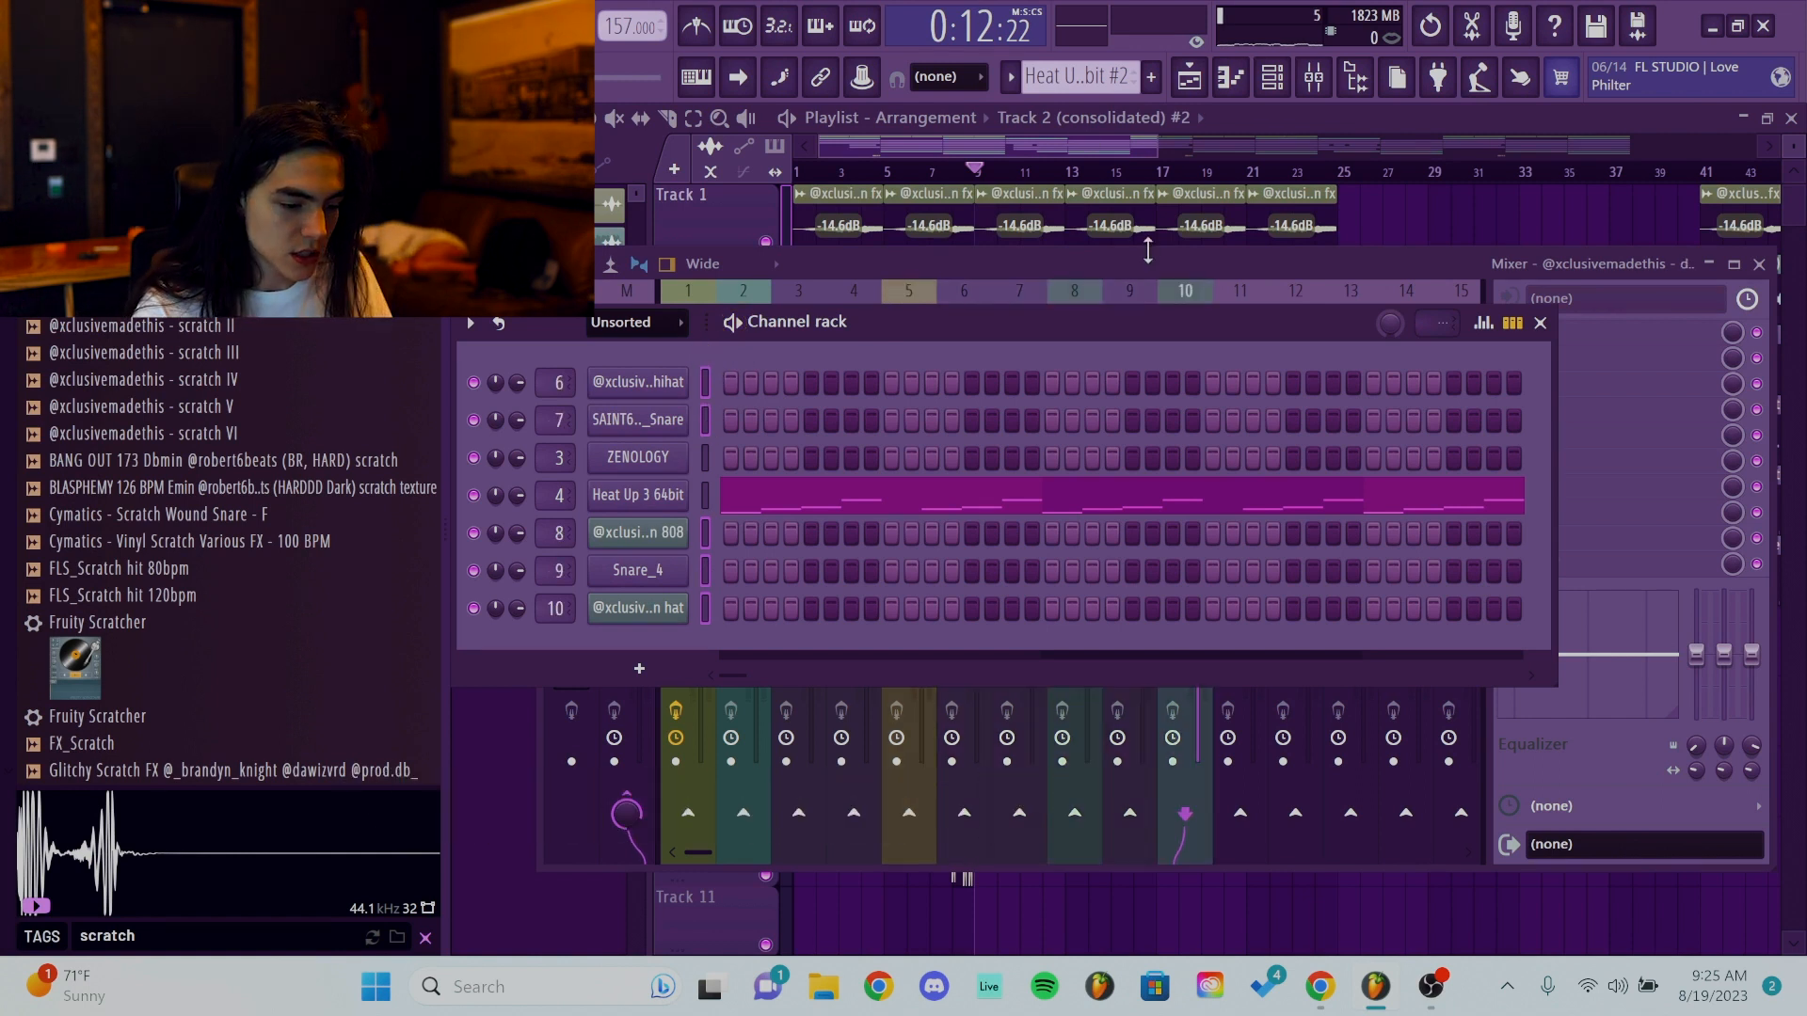
Mute the drum and 808 tracks 6 to 10 in the mixer and move an empty insert to position 2, beside the siren track.
{"action": "left_click", "coordinate": [1156, 262]}
{"action": "left_click_drag", "start_coordinate": [1185, 464], "coordinate": [962, 465]}
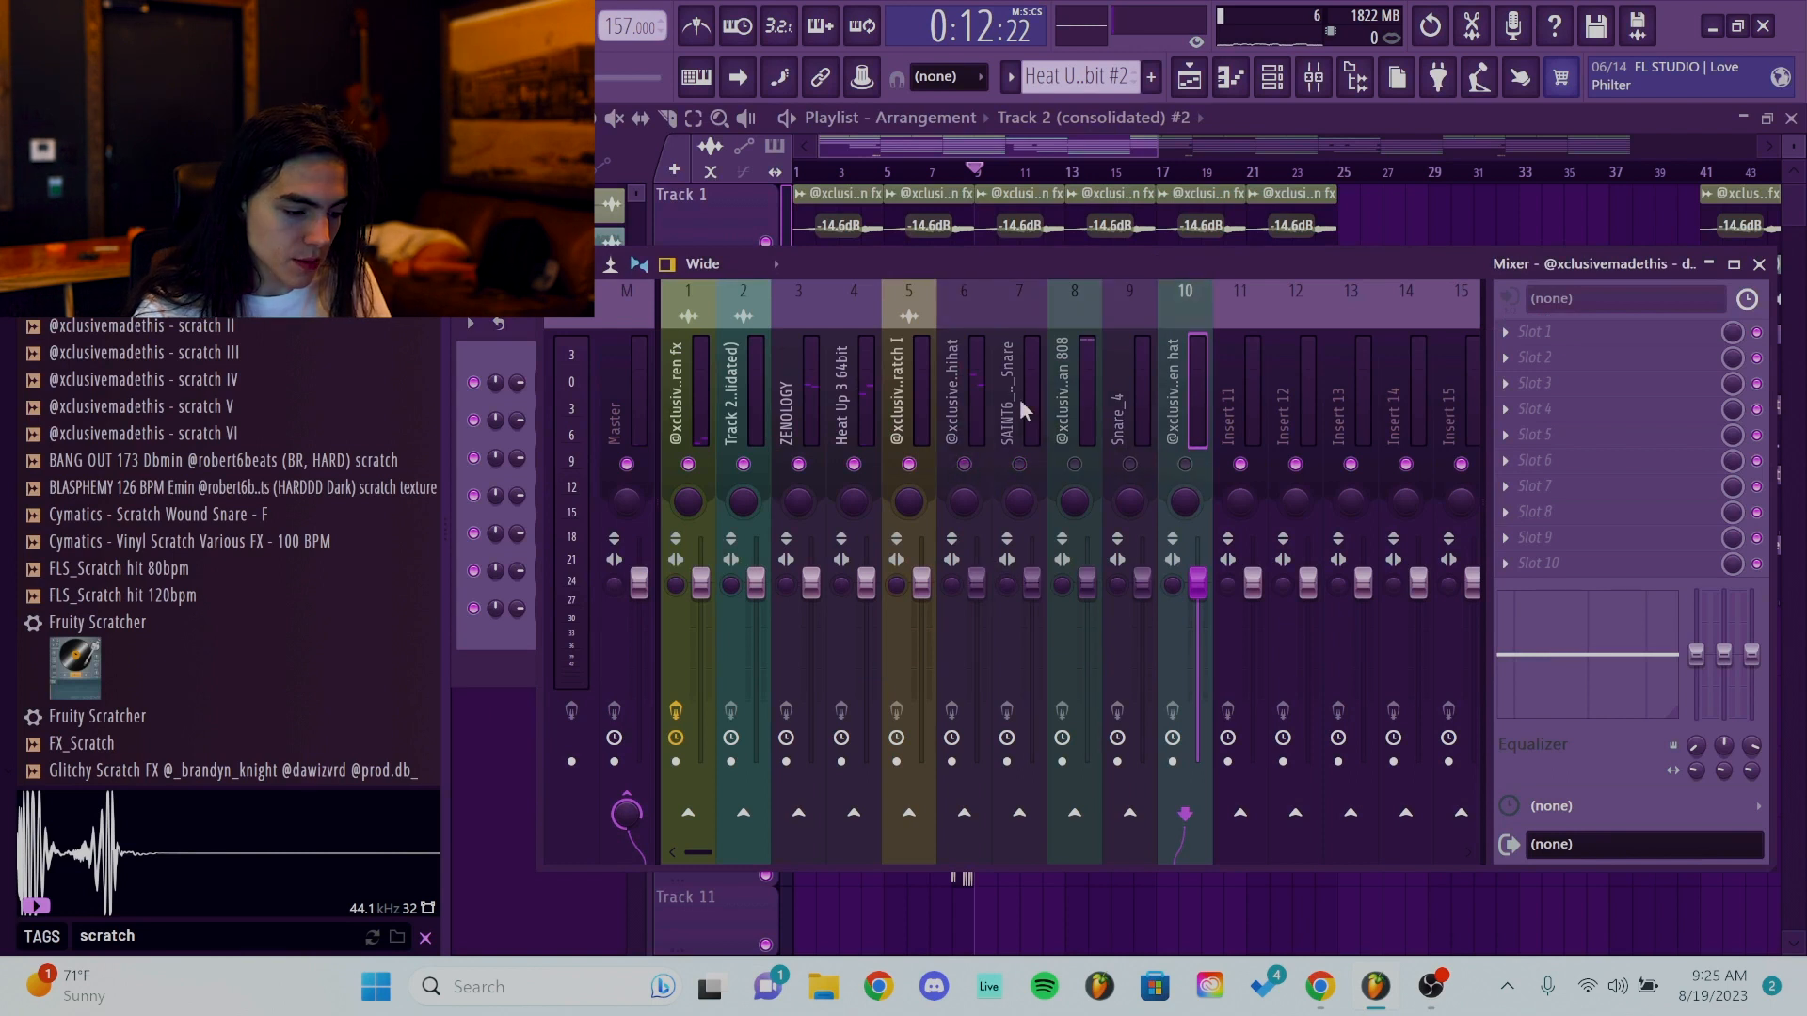
{"action": "left_click", "coordinate": [1248, 331]}
{"action": "key", "text": "alt+Left"}
{"action": "key", "text": "alt+Left"}
{"action": "key", "text": "alt+Left"}
{"action": "key", "text": "alt+Left"}
{"action": "key", "text": "alt+Left"}
{"action": "key", "text": "alt+Left"}
{"action": "key", "text": "alt+Left"}
{"action": "key", "text": "alt+Left"}
{"action": "key", "text": "alt+Left"}
{"action": "key", "text": "alt+Left"}
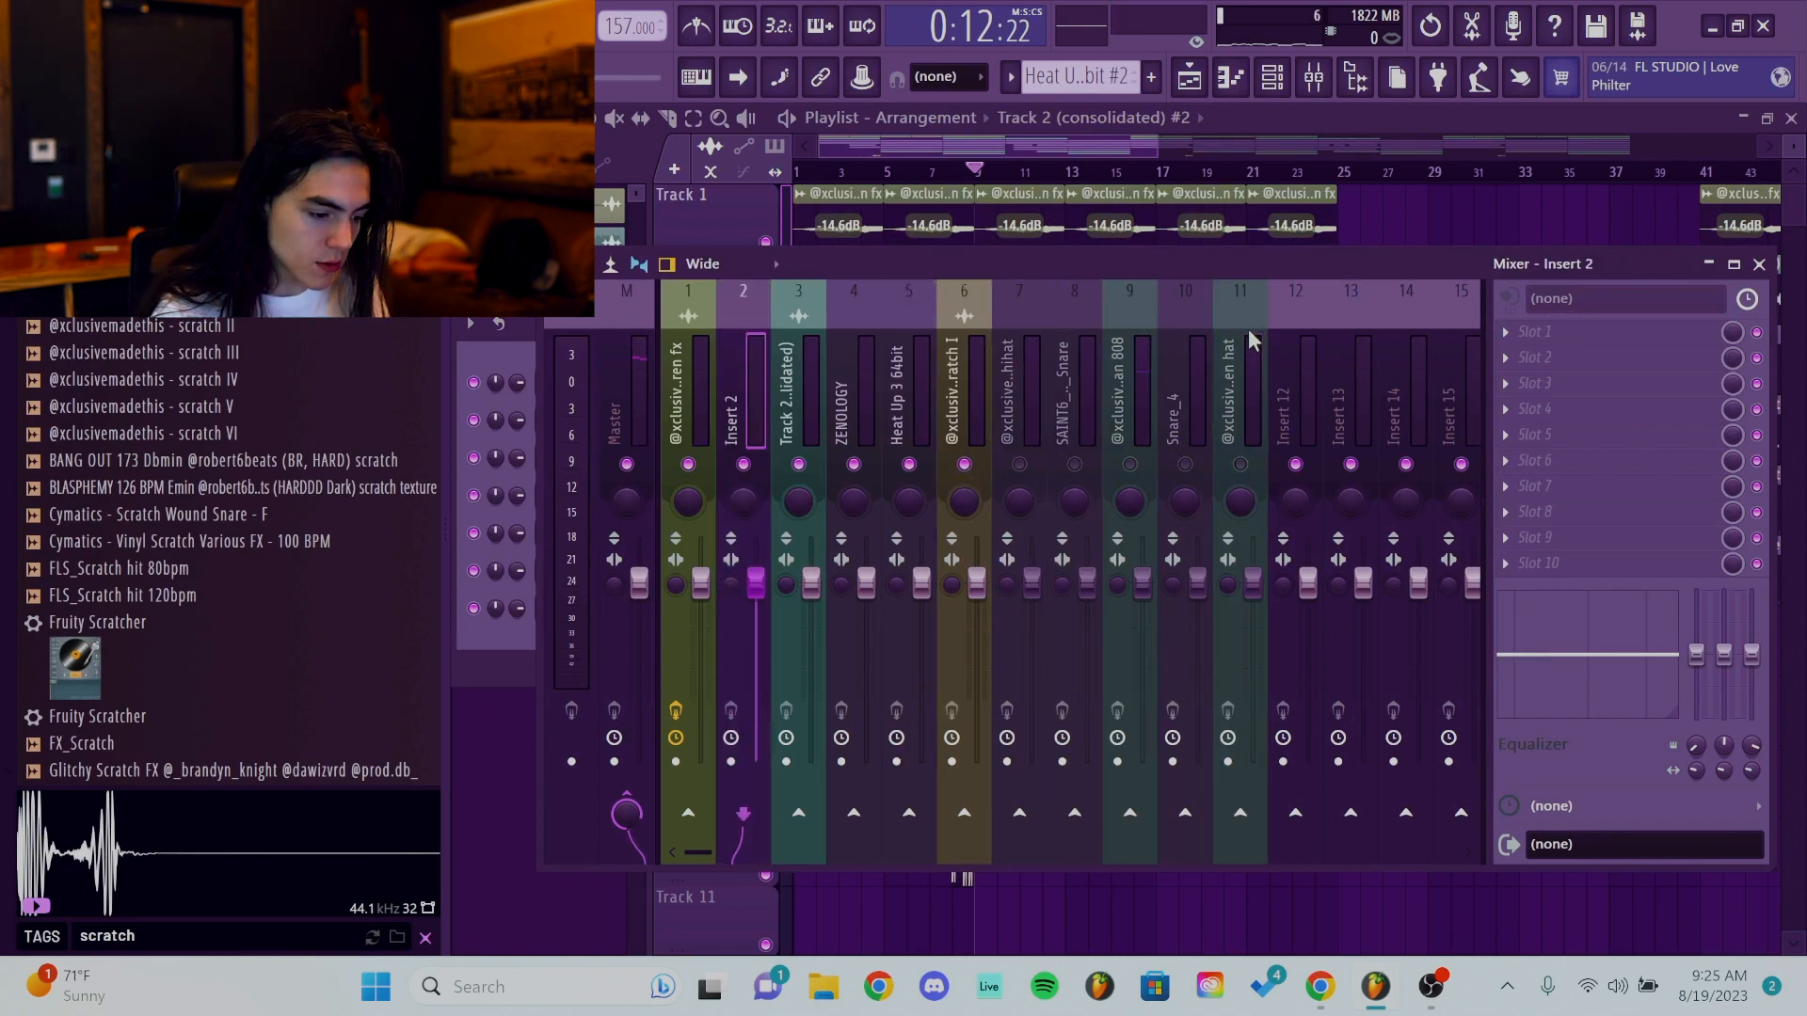
{"action": "right_click", "coordinate": [694, 375]}
{"action": "left_click", "coordinate": [792, 444]}
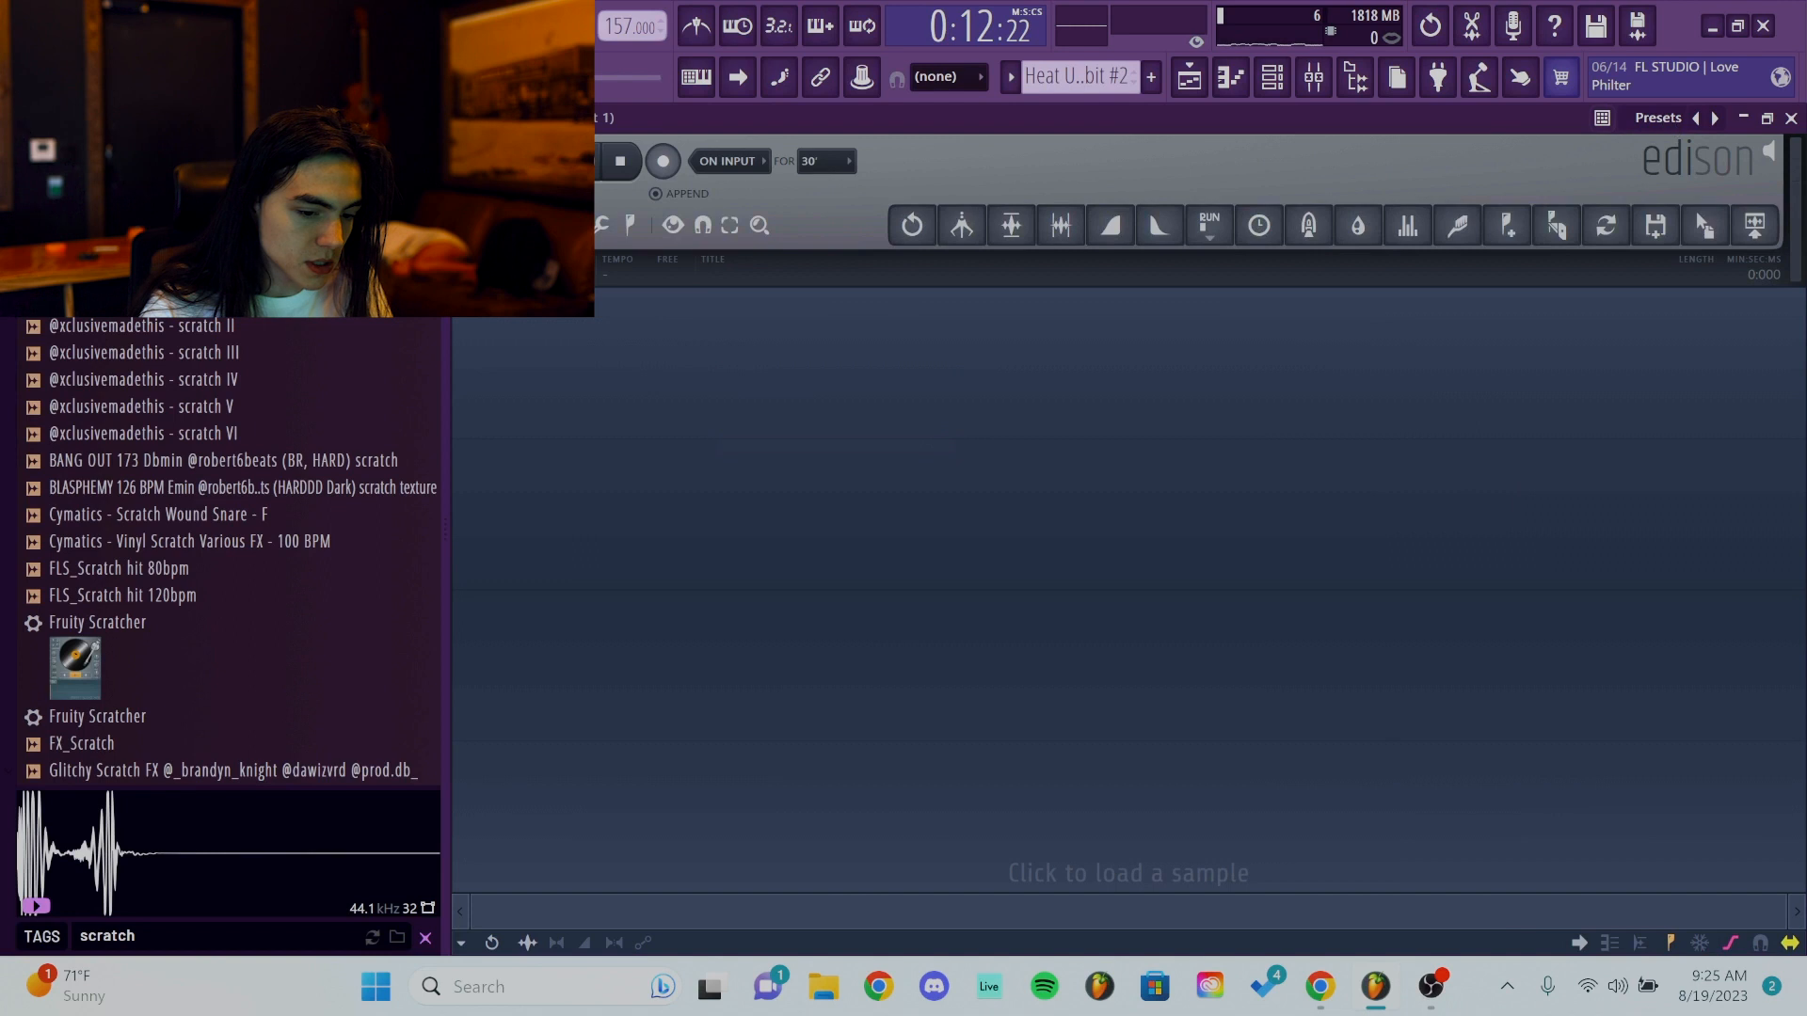
{"action": "left_click", "coordinate": [1786, 116]}
Load the 1 LOOP MASTER 4 preset on mixer insert 1 and add Fruity Parametric EQ 2 with the LOW CUT preset in slot 8.
{"action": "right_click", "coordinate": [716, 376]}
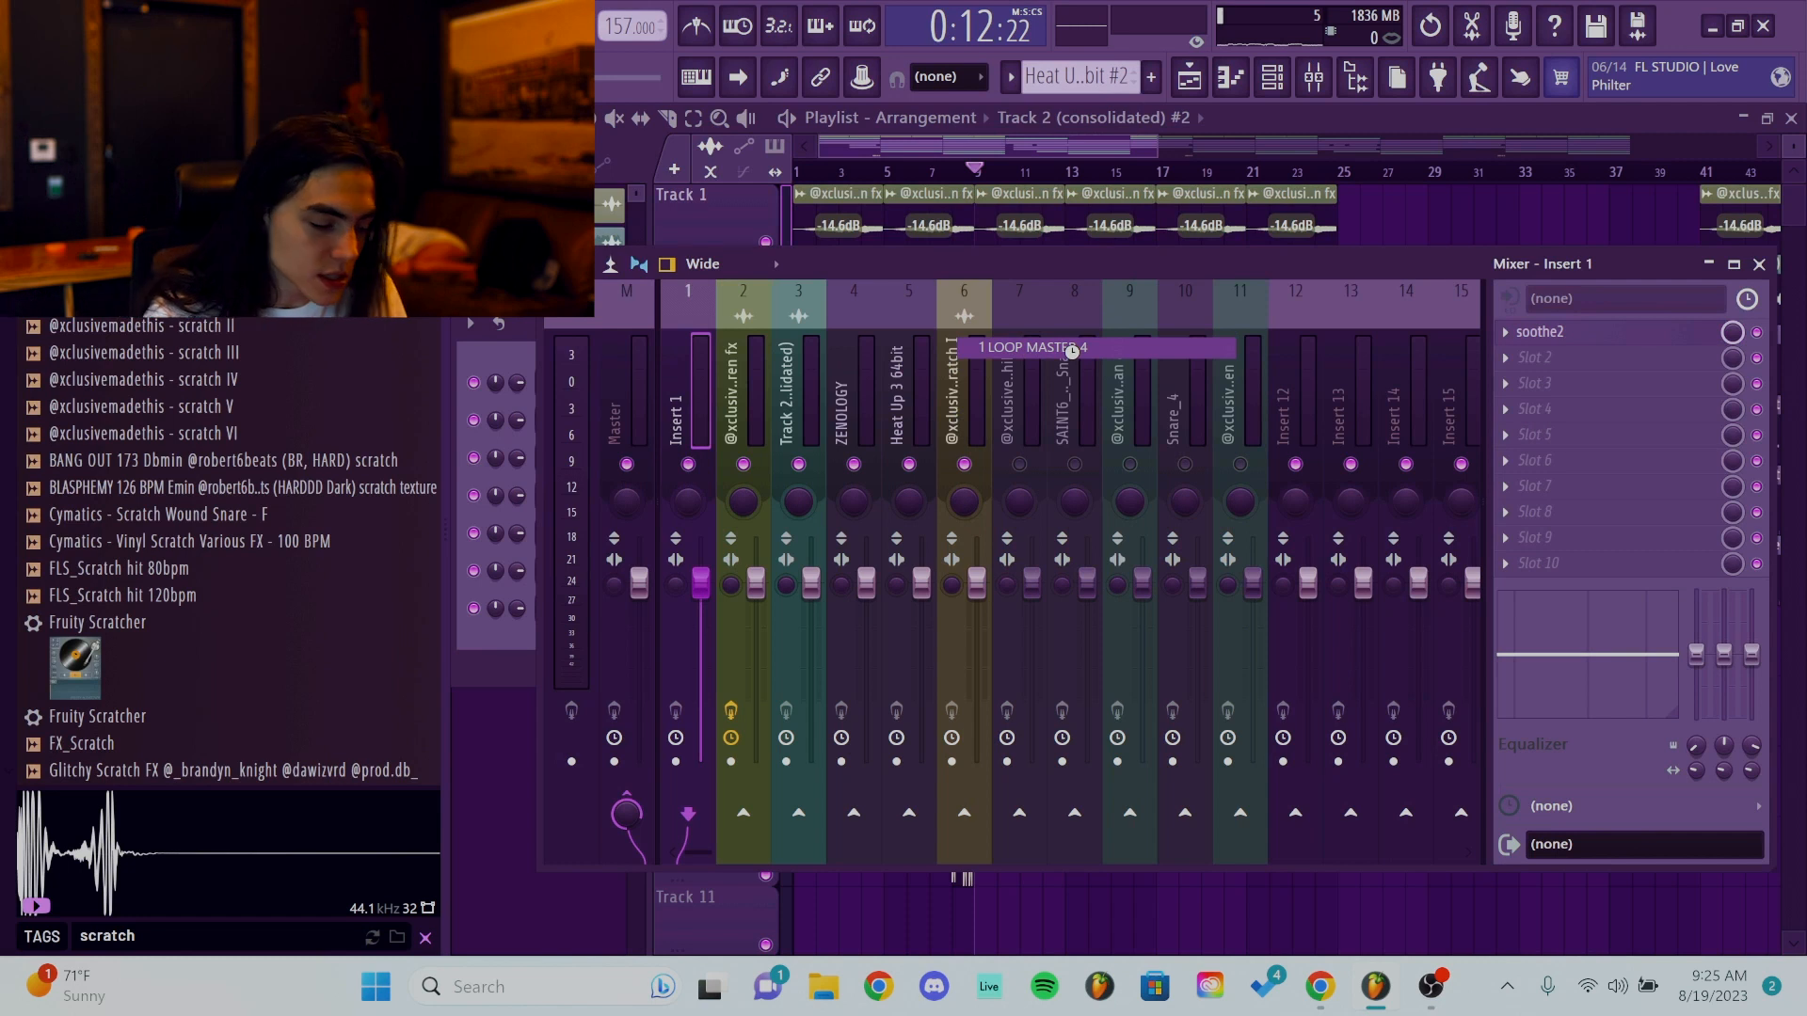
{"action": "left_click", "coordinate": [1642, 515]}
{"action": "left_click", "coordinate": [595, 420]}
{"action": "left_click", "coordinate": [1423, 402]}
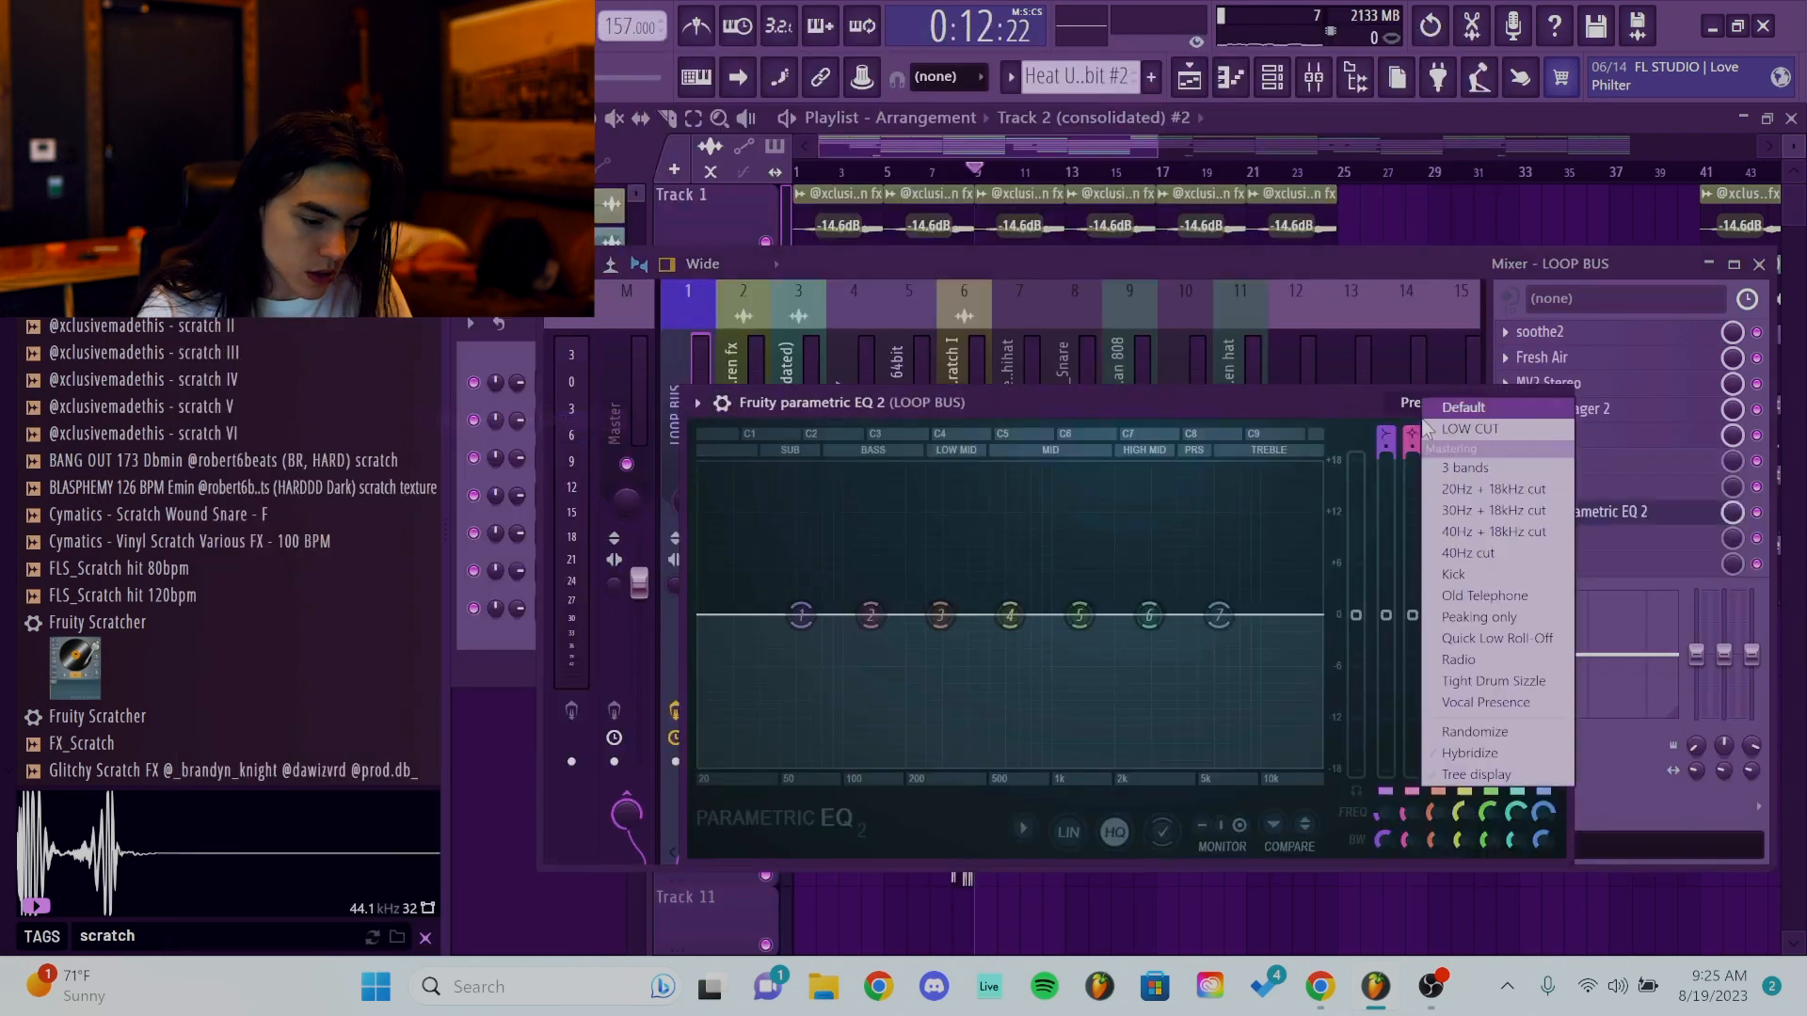
{"action": "left_click", "coordinate": [1449, 430]}
{"action": "left_click", "coordinate": [1730, 403]}
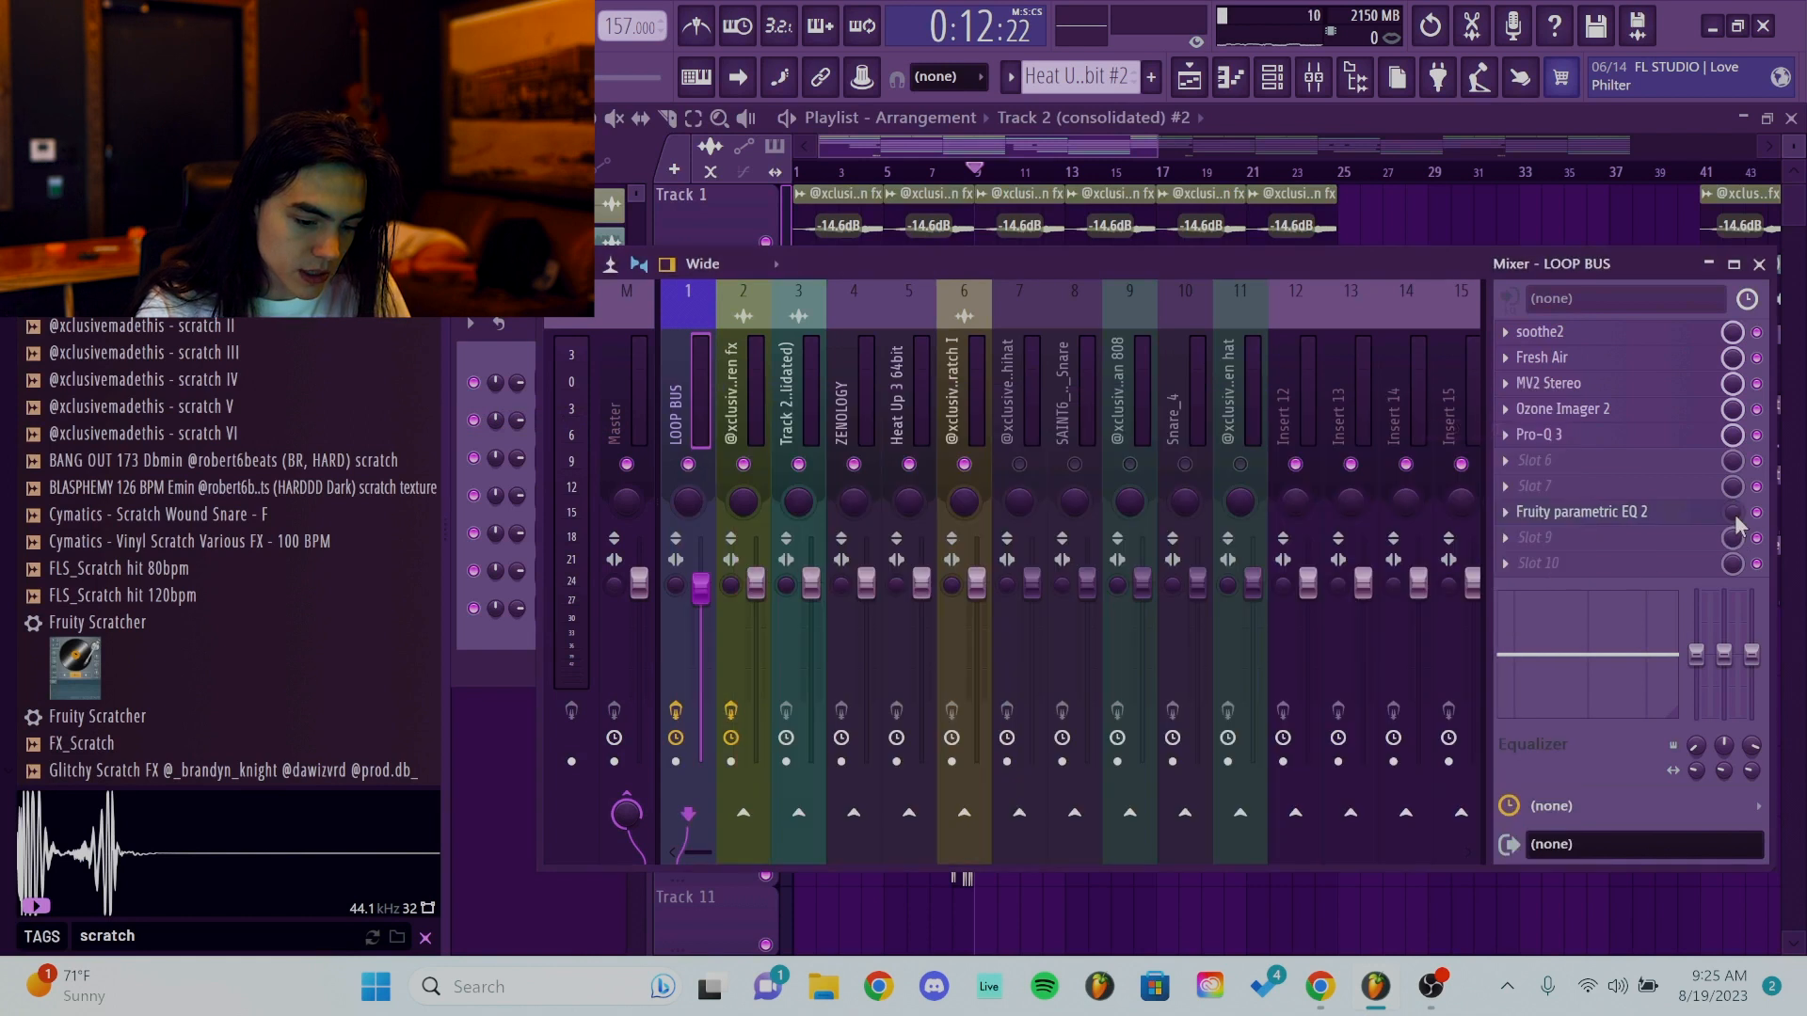
Automate the LOOP BUS EQ's mix level on Track 11 with a switch after eight bars, and repeat the clip at bars 41 and 81.
{"action": "right_click", "coordinate": [1736, 524]}
{"action": "left_click", "coordinate": [1656, 675]}
{"action": "scroll", "coordinate": [956, 592], "scroll_direction": "down", "scroll_amount": 4}
{"action": "scroll", "coordinate": [940, 564], "scroll_direction": "down", "scroll_amount": 1, "text": "ctrl"}
{"action": "scroll", "coordinate": [944, 572], "scroll_direction": "down", "scroll_amount": 3, "text": "ctrl"}
{"action": "right_click", "coordinate": [1144, 631]}
{"action": "right_click", "coordinate": [1145, 618]}
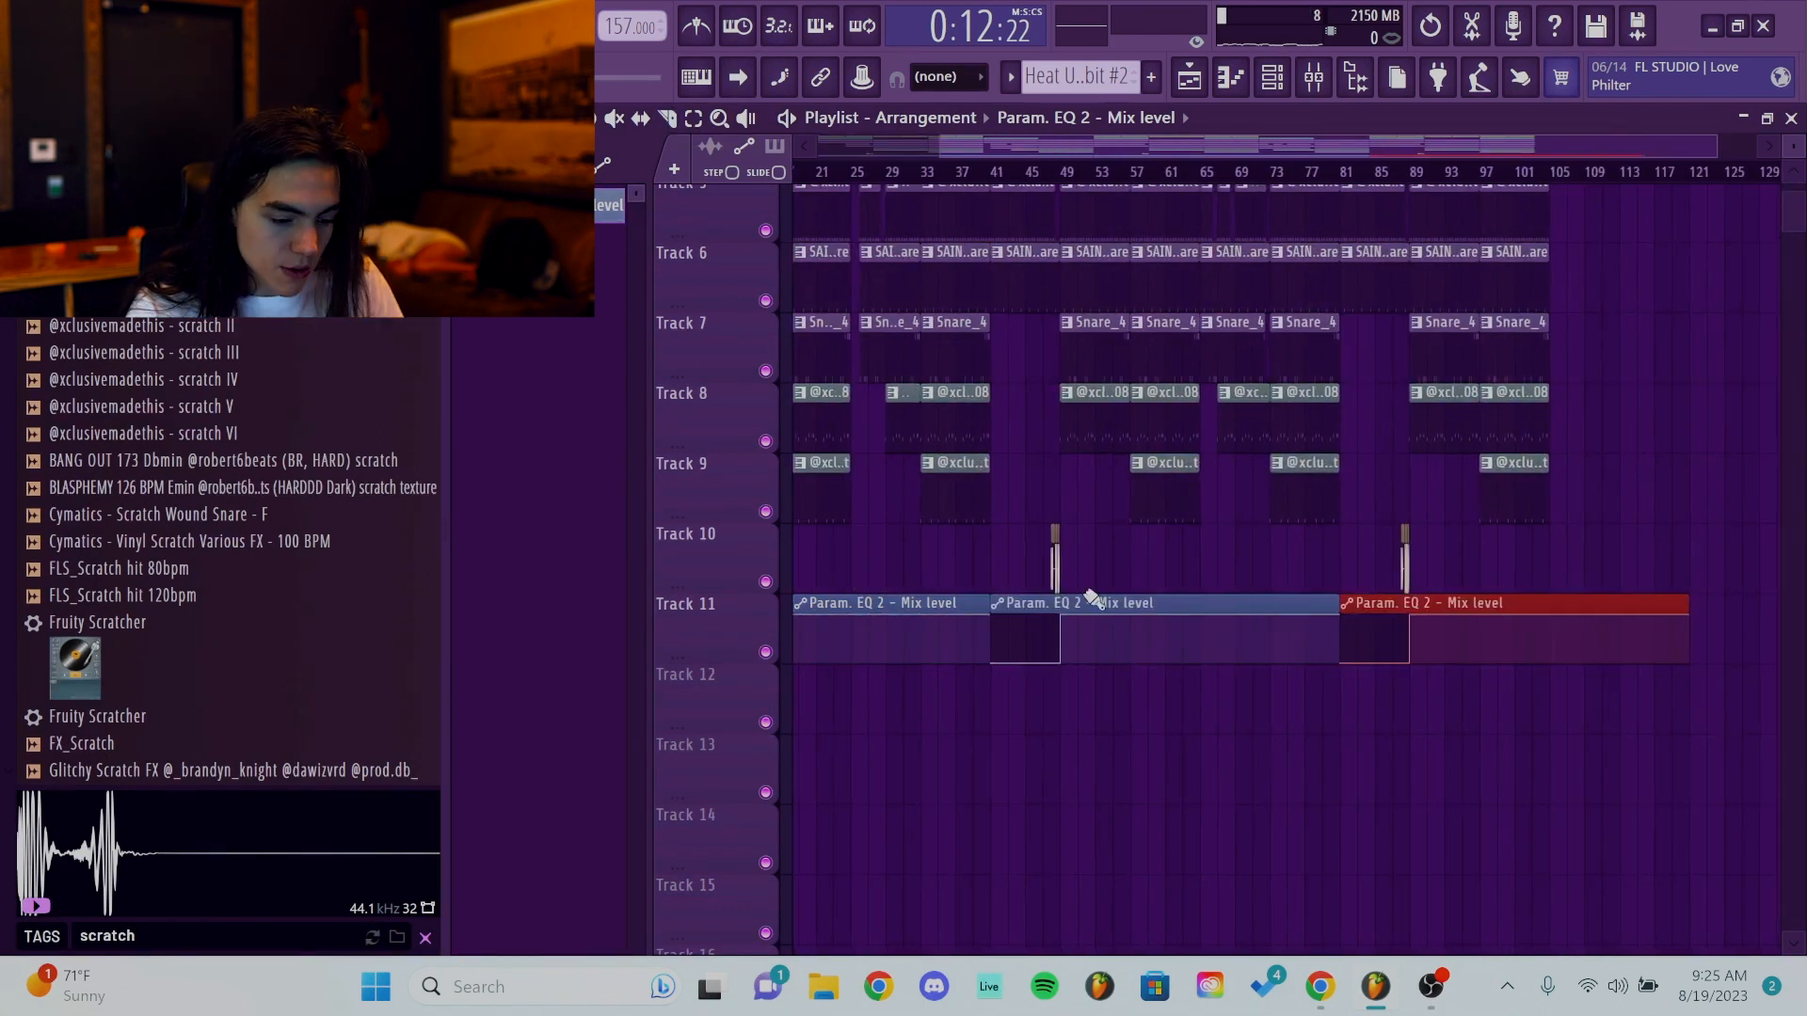
Cut the last EQ mix level automation clip at bar 105, where the arrangement ends, and delete the excess.
{"action": "scroll", "coordinate": [1091, 599], "scroll_direction": "down", "scroll_amount": 2, "text": "ctrl"}
{"action": "left_click", "coordinate": [1283, 743]}
{"action": "right_click", "coordinate": [1314, 744]}
{"action": "scroll", "coordinate": [1290, 645], "scroll_direction": "up", "scroll_amount": 3}
{"action": "scroll", "coordinate": [1290, 645], "scroll_direction": "up", "scroll_amount": 2}
{"action": "scroll", "coordinate": [1266, 439], "scroll_direction": "down", "scroll_amount": 4}
{"action": "scroll", "coordinate": [1251, 342], "scroll_direction": "up", "scroll_amount": 4}
{"action": "scroll", "coordinate": [1656, 525], "scroll_direction": "down", "scroll_amount": 2}
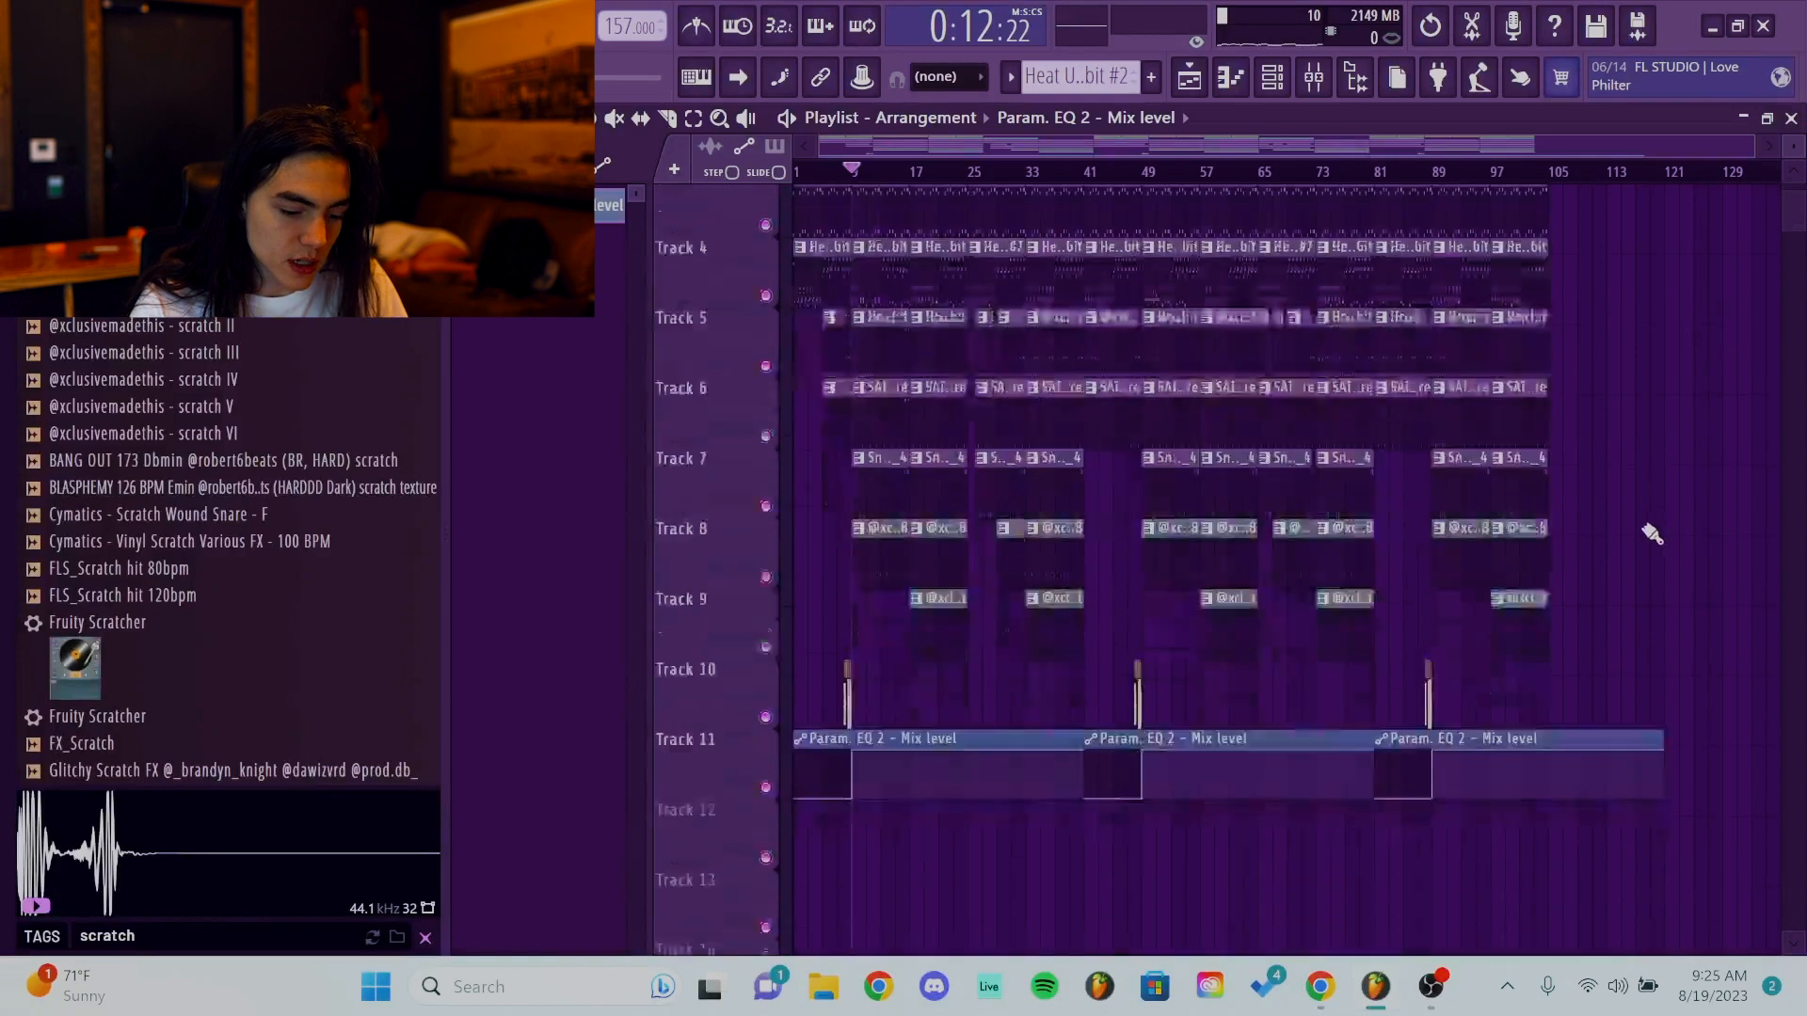
{"action": "scroll", "coordinate": [1655, 525], "scroll_direction": "down", "scroll_amount": 3}
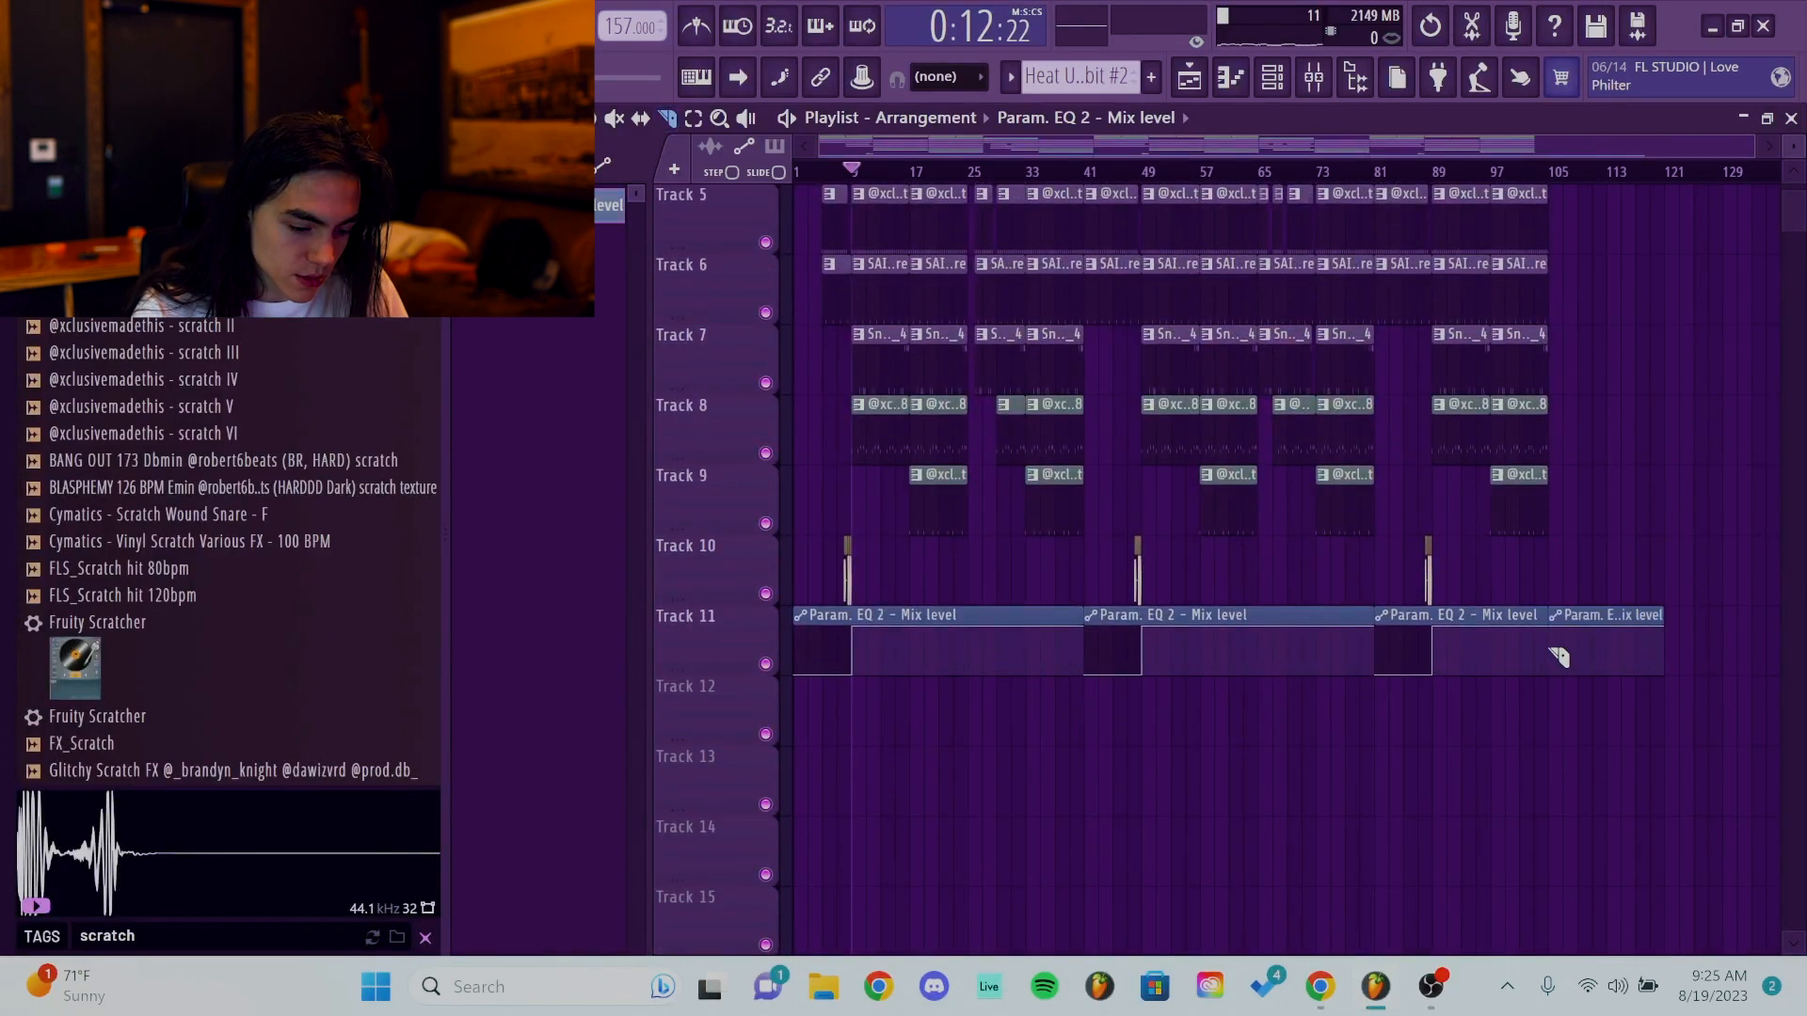
{"action": "scroll", "coordinate": [1552, 621], "scroll_direction": "up", "scroll_amount": 1, "text": "ctrl"}
{"action": "scroll", "coordinate": [1510, 335], "scroll_direction": "up", "scroll_amount": 4}
{"action": "left_click_drag", "start_coordinate": [1793, 147], "coordinate": [1792, 135]}
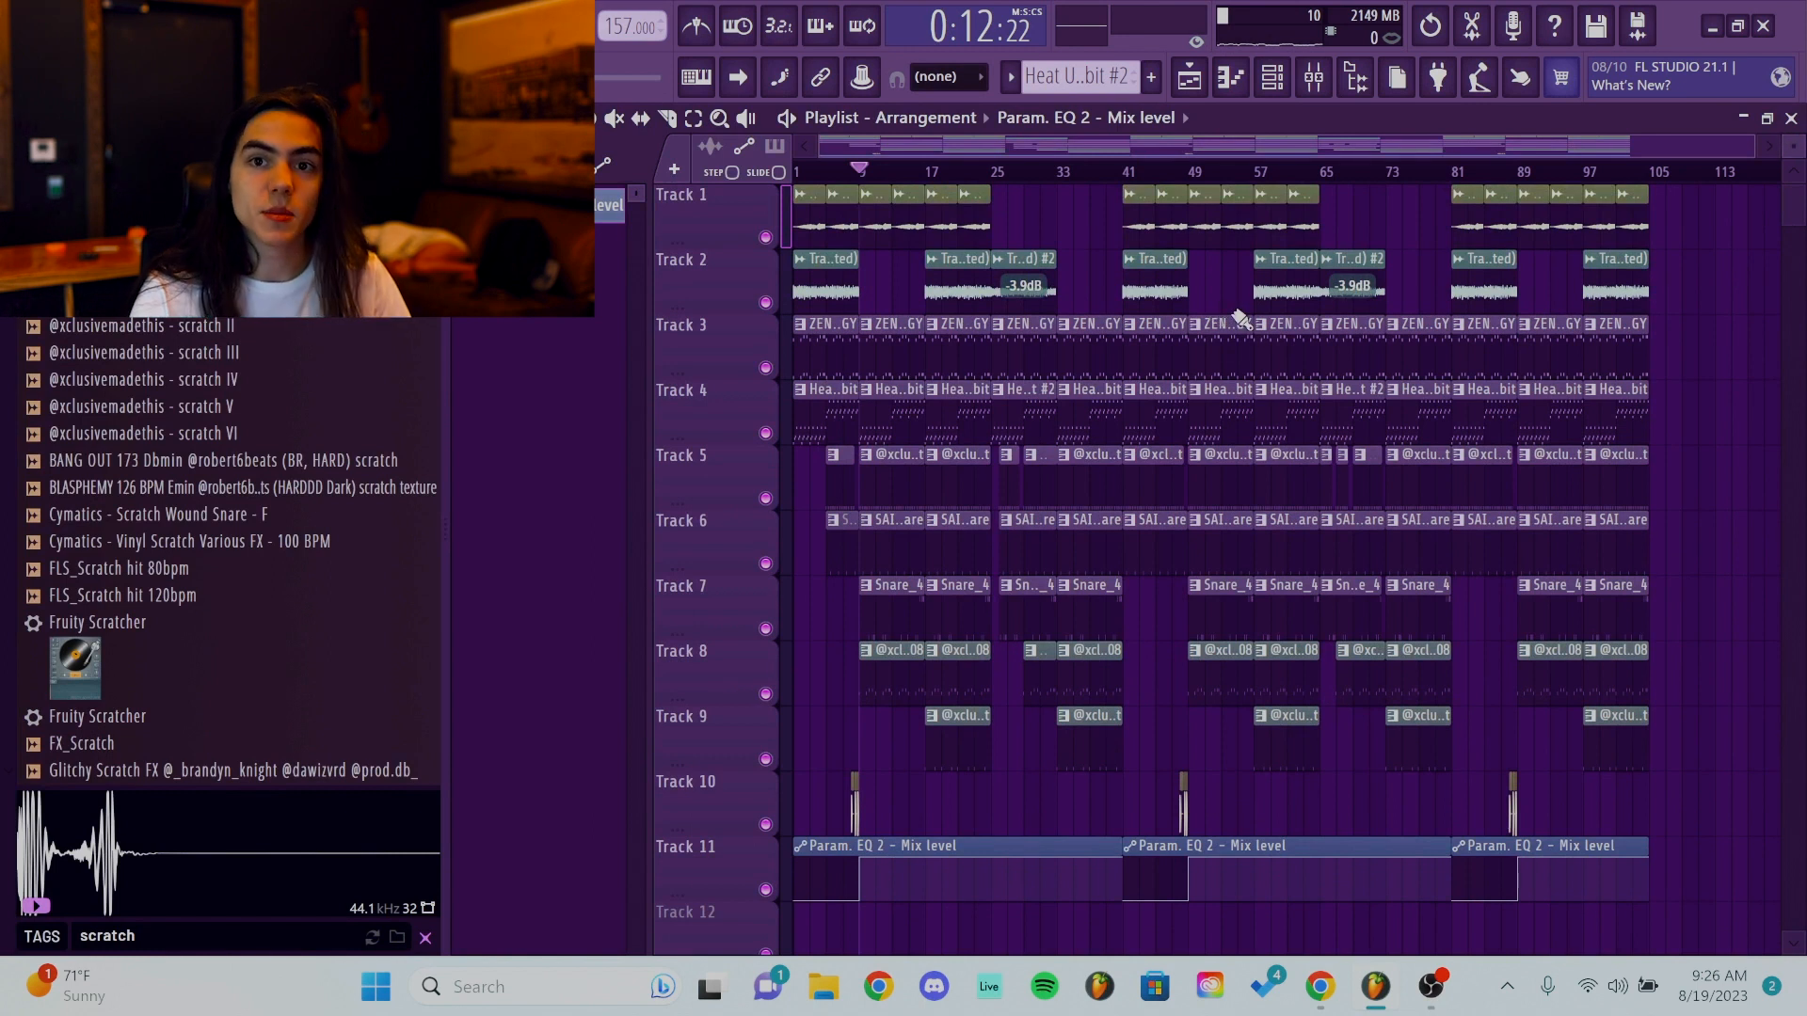
Route the siren, Track 2 (consolidated), ZENOLOGY and Heat Up 3 64bit mixer tracks only to the LOOP BUS.
{"action": "key", "text": "F9"}
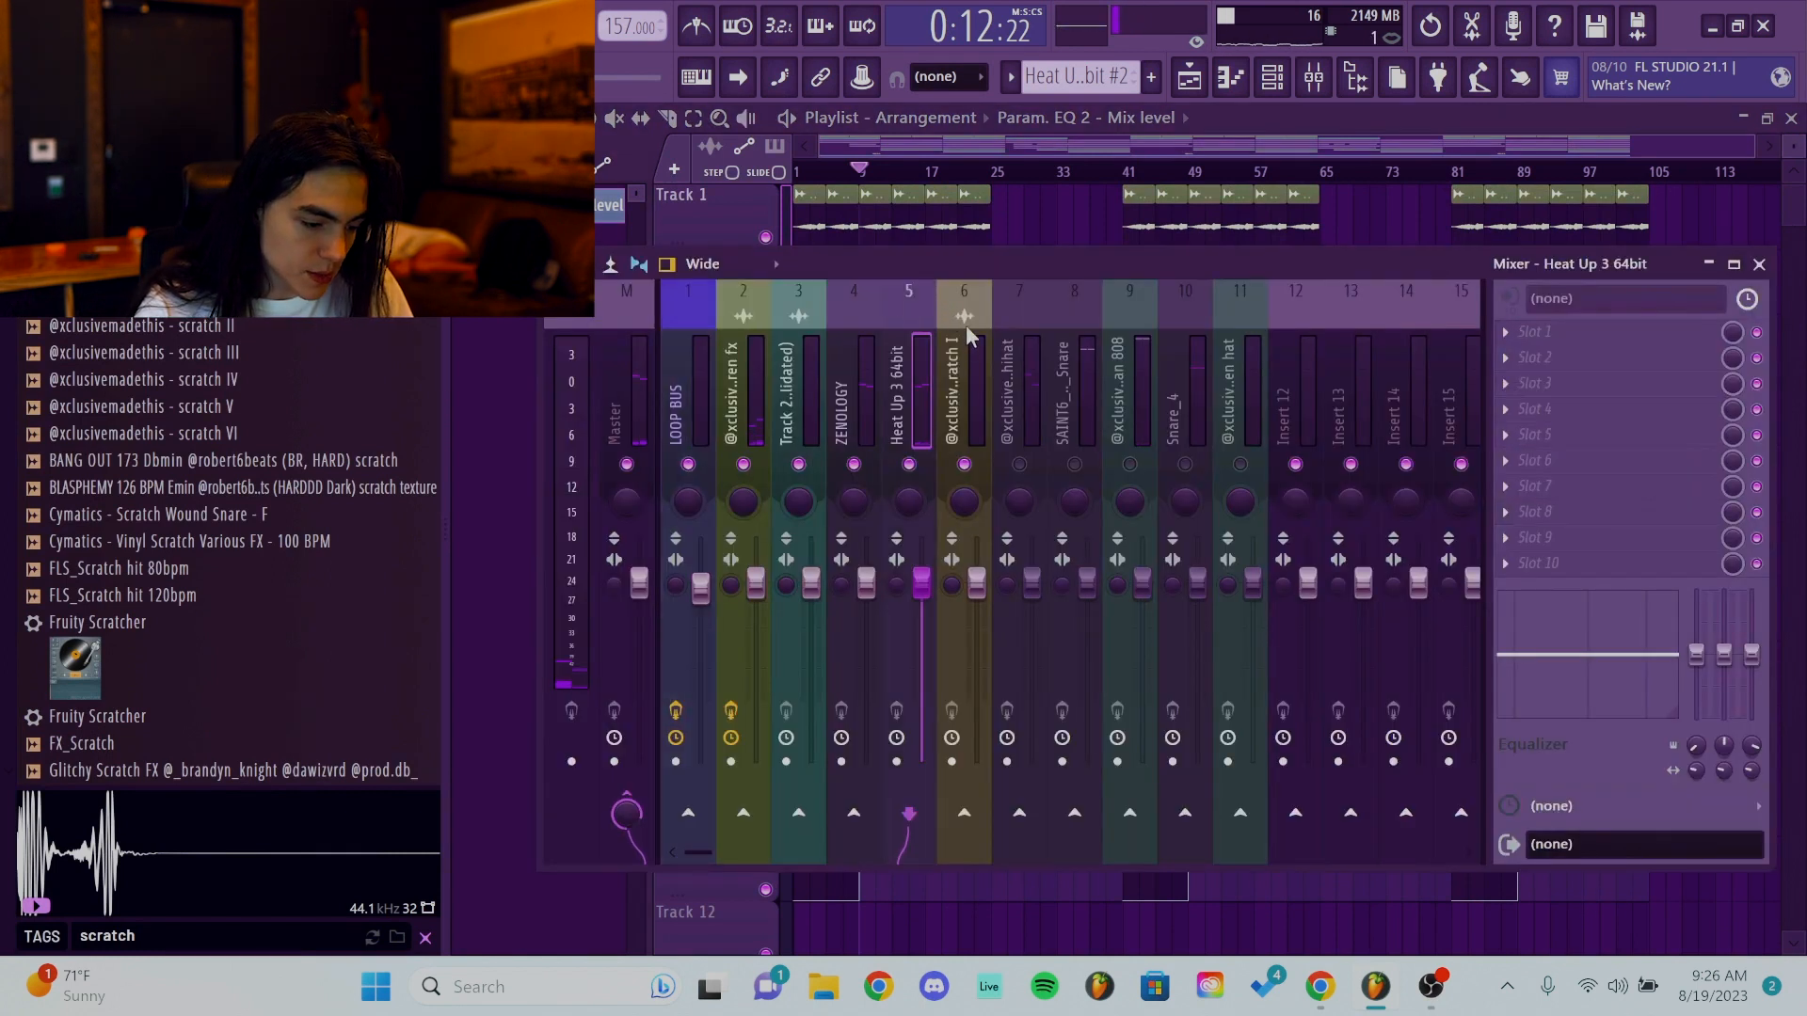
{"action": "left_click_drag", "start_coordinate": [978, 334], "coordinate": [862, 370]}
{"action": "left_click", "coordinate": [863, 316]}
{"action": "left_click_drag", "start_coordinate": [915, 315], "coordinate": [740, 318]}
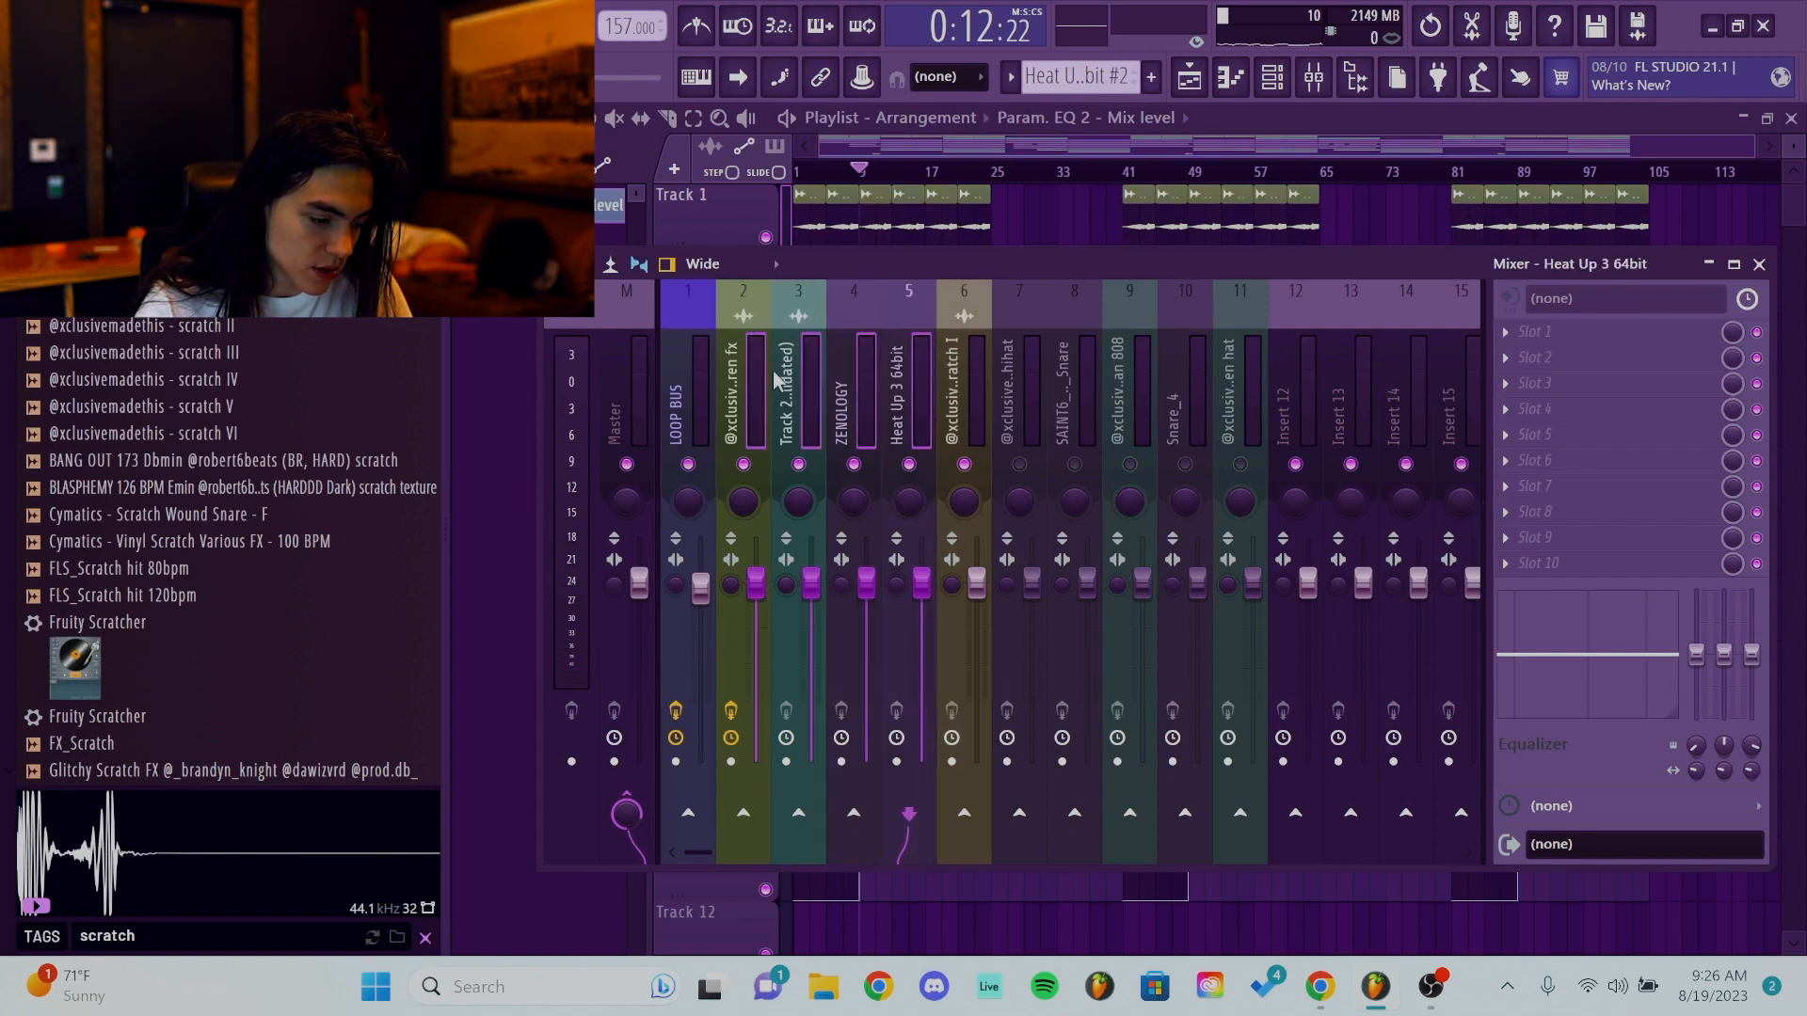
{"action": "right_click", "coordinate": [688, 815]}
{"action": "left_click", "coordinate": [753, 845]}
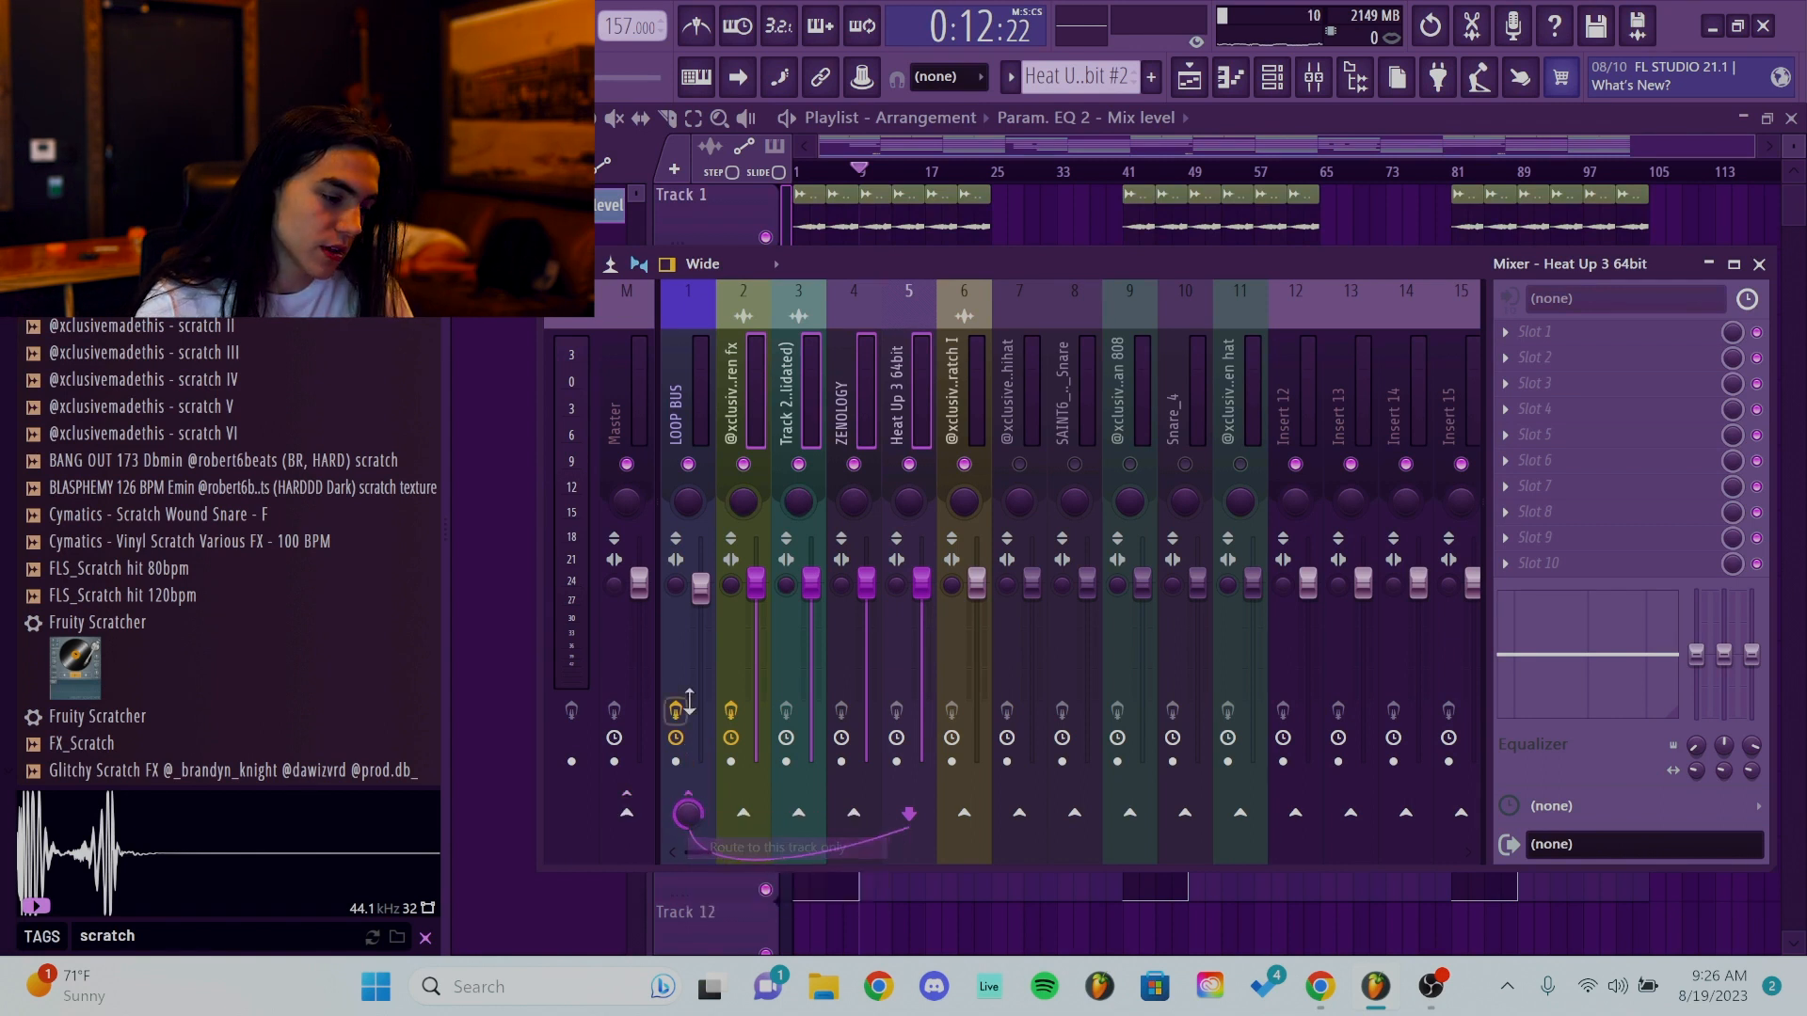
{"action": "left_click", "coordinate": [672, 410]}
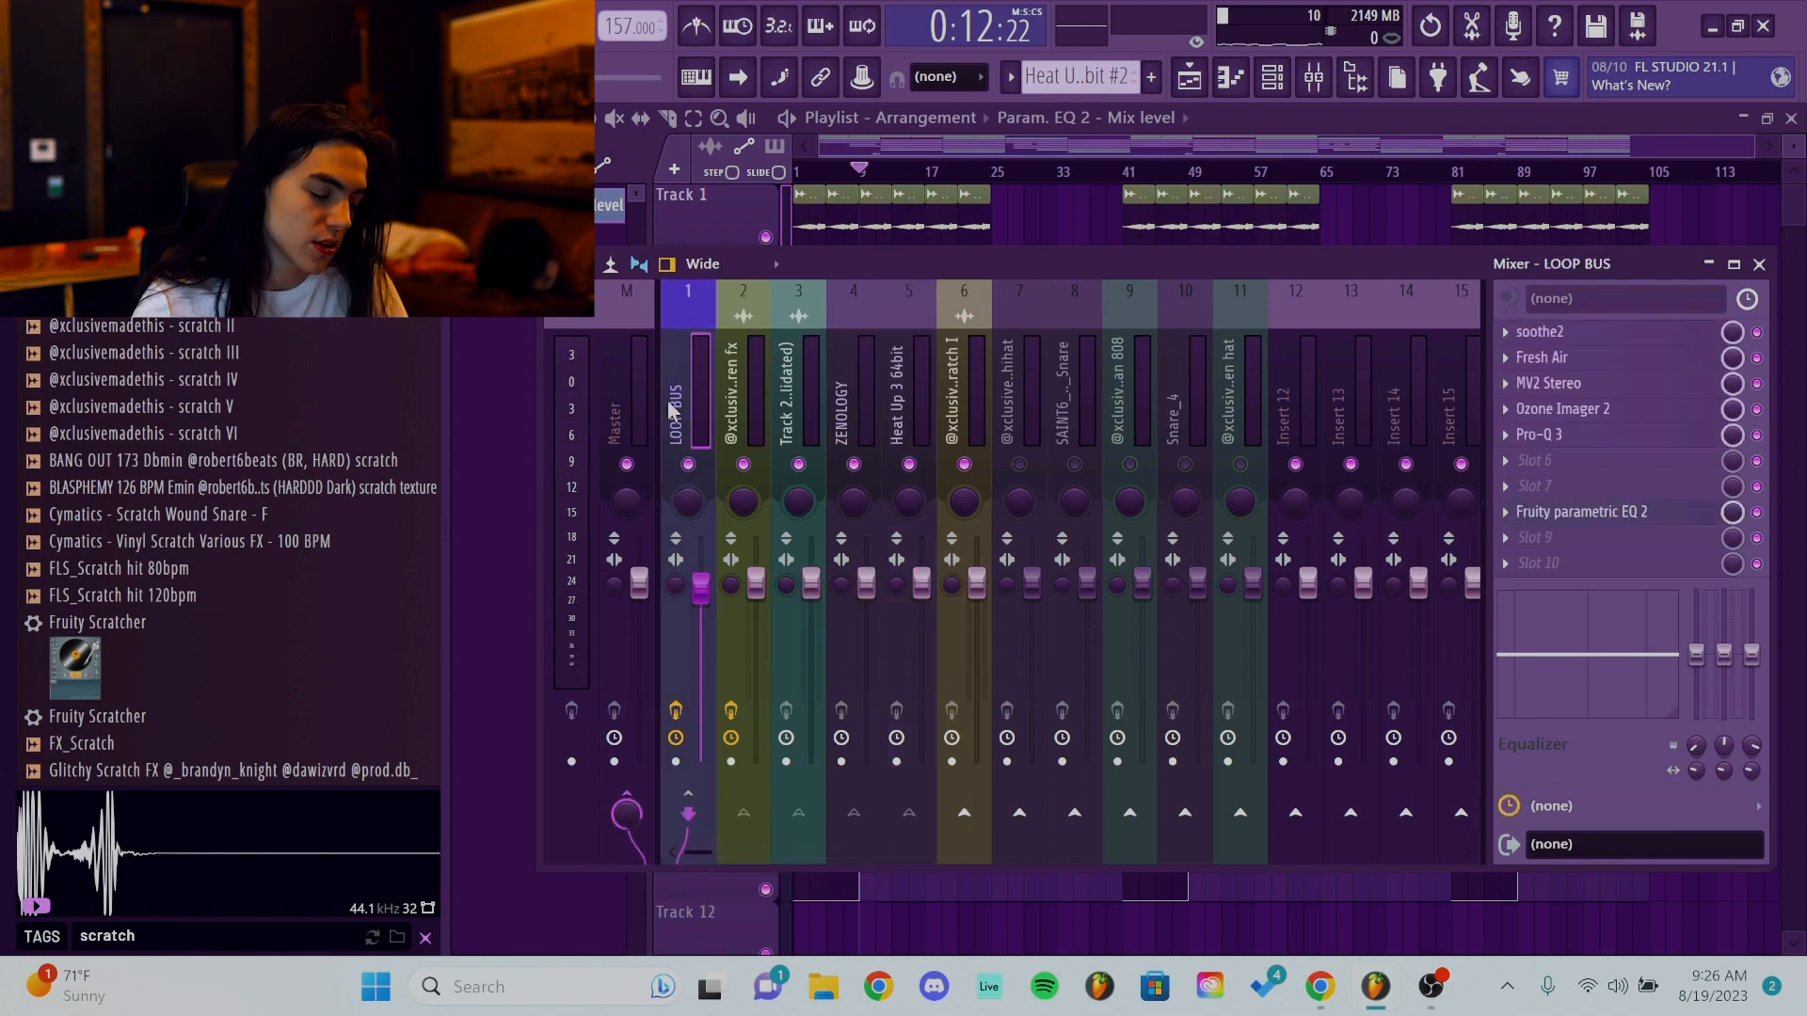
Load the Robert6 - Bass preset in RC-20 Retro Color on the ZENOLOGY mixer track.
{"action": "right_click", "coordinate": [690, 464], "text": "alt"}
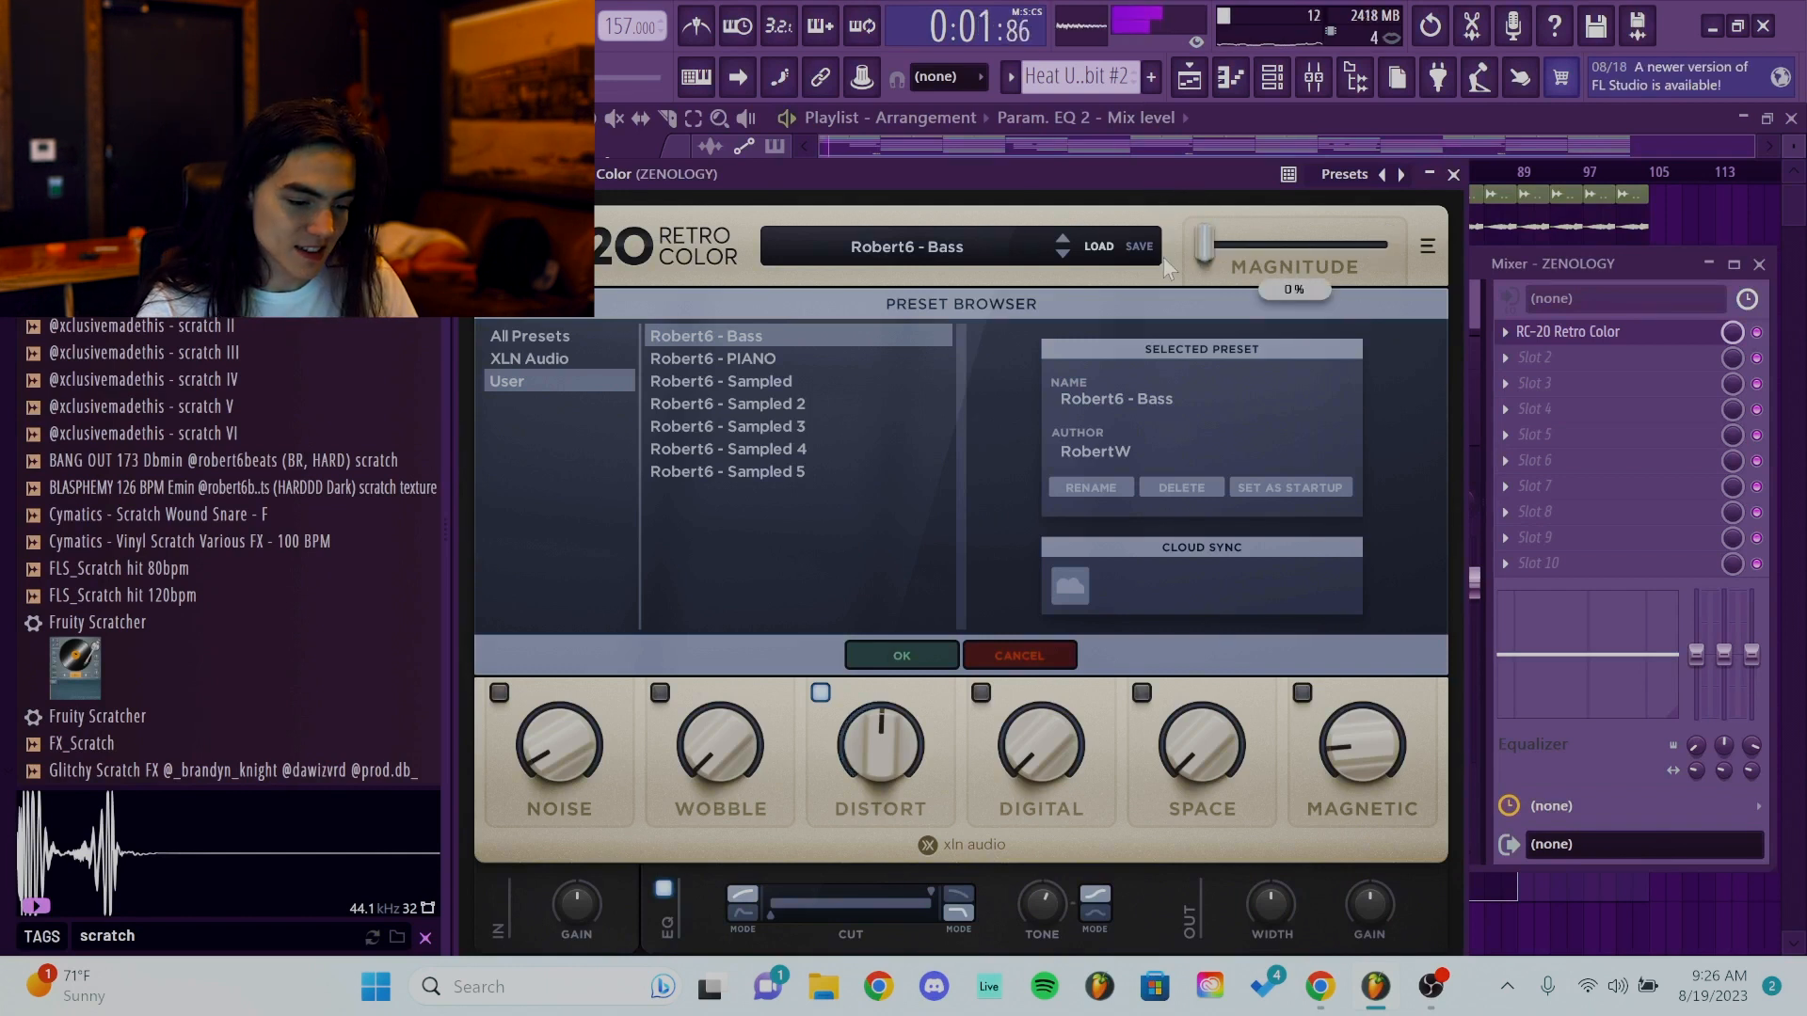
{"action": "left_click", "coordinate": [900, 654]}
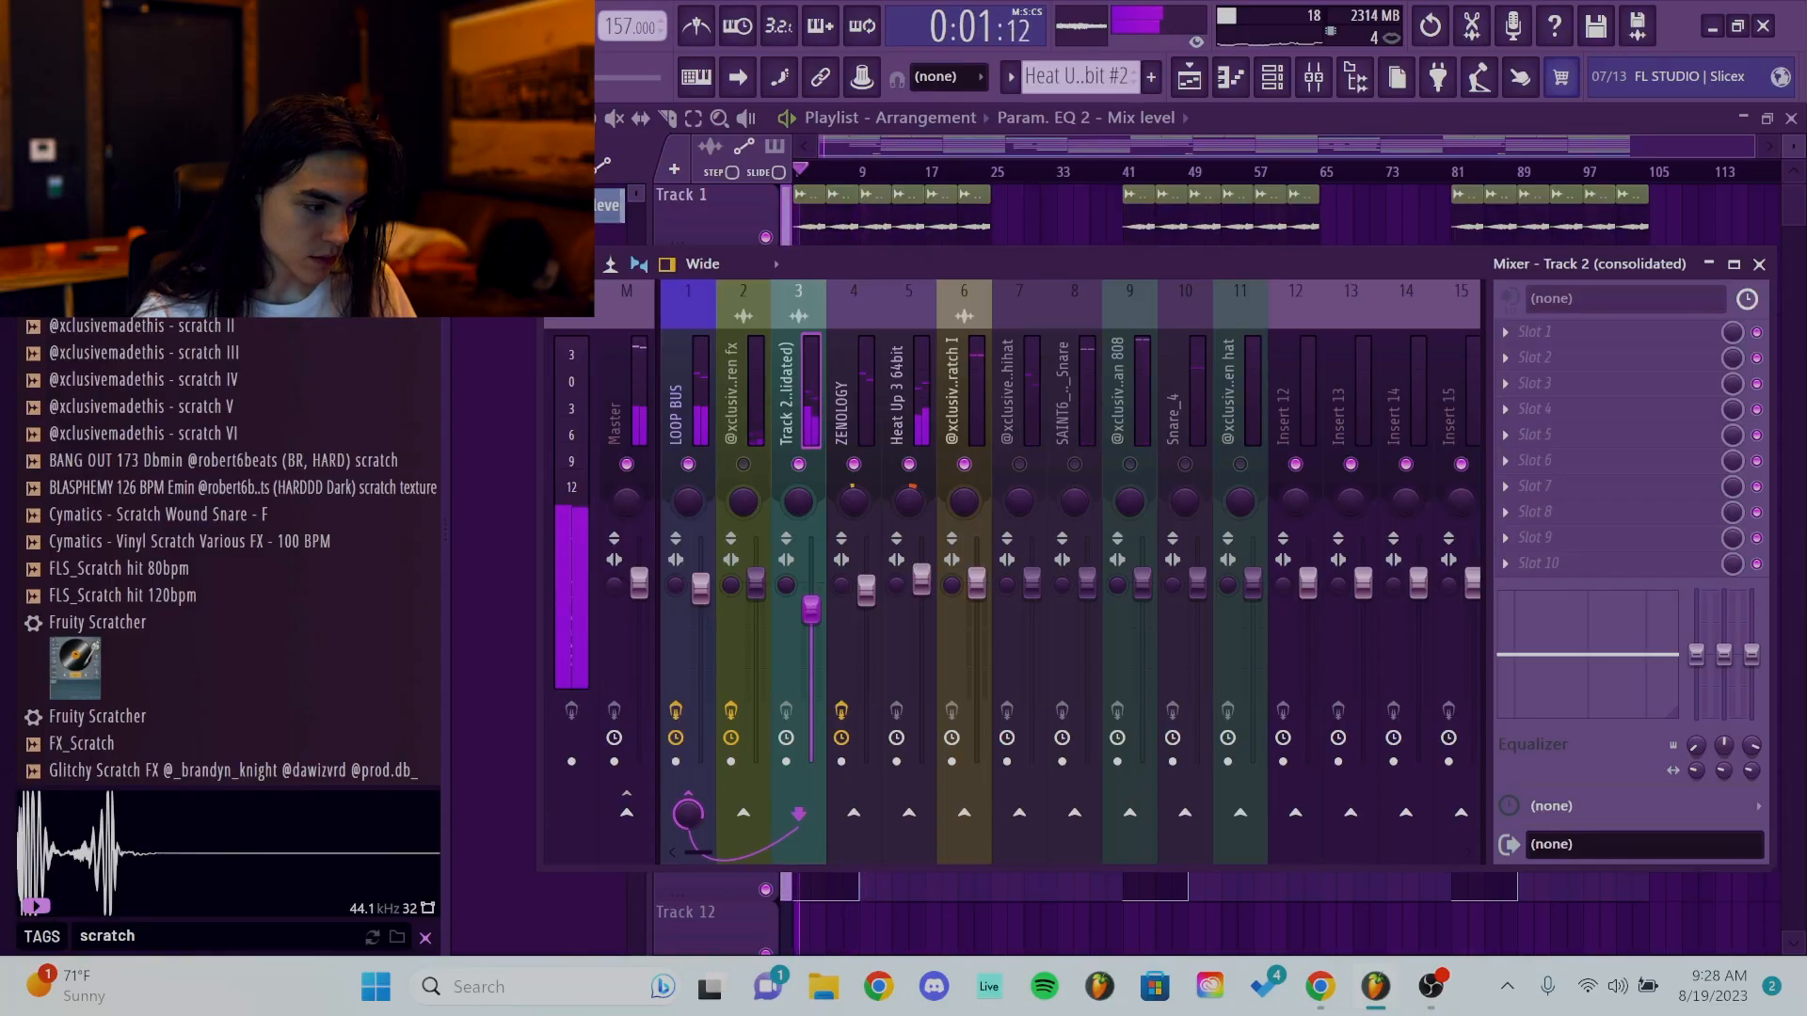
Stop playback and add Fruity Parametric EQ 2 with the LOW CUT preset in slot 2 of the Track 2 (consolidated) mixer track.
{"action": "key", "text": "space"}
{"action": "left_click", "coordinate": [1580, 358]}
{"action": "left_click", "coordinate": [542, 433]}
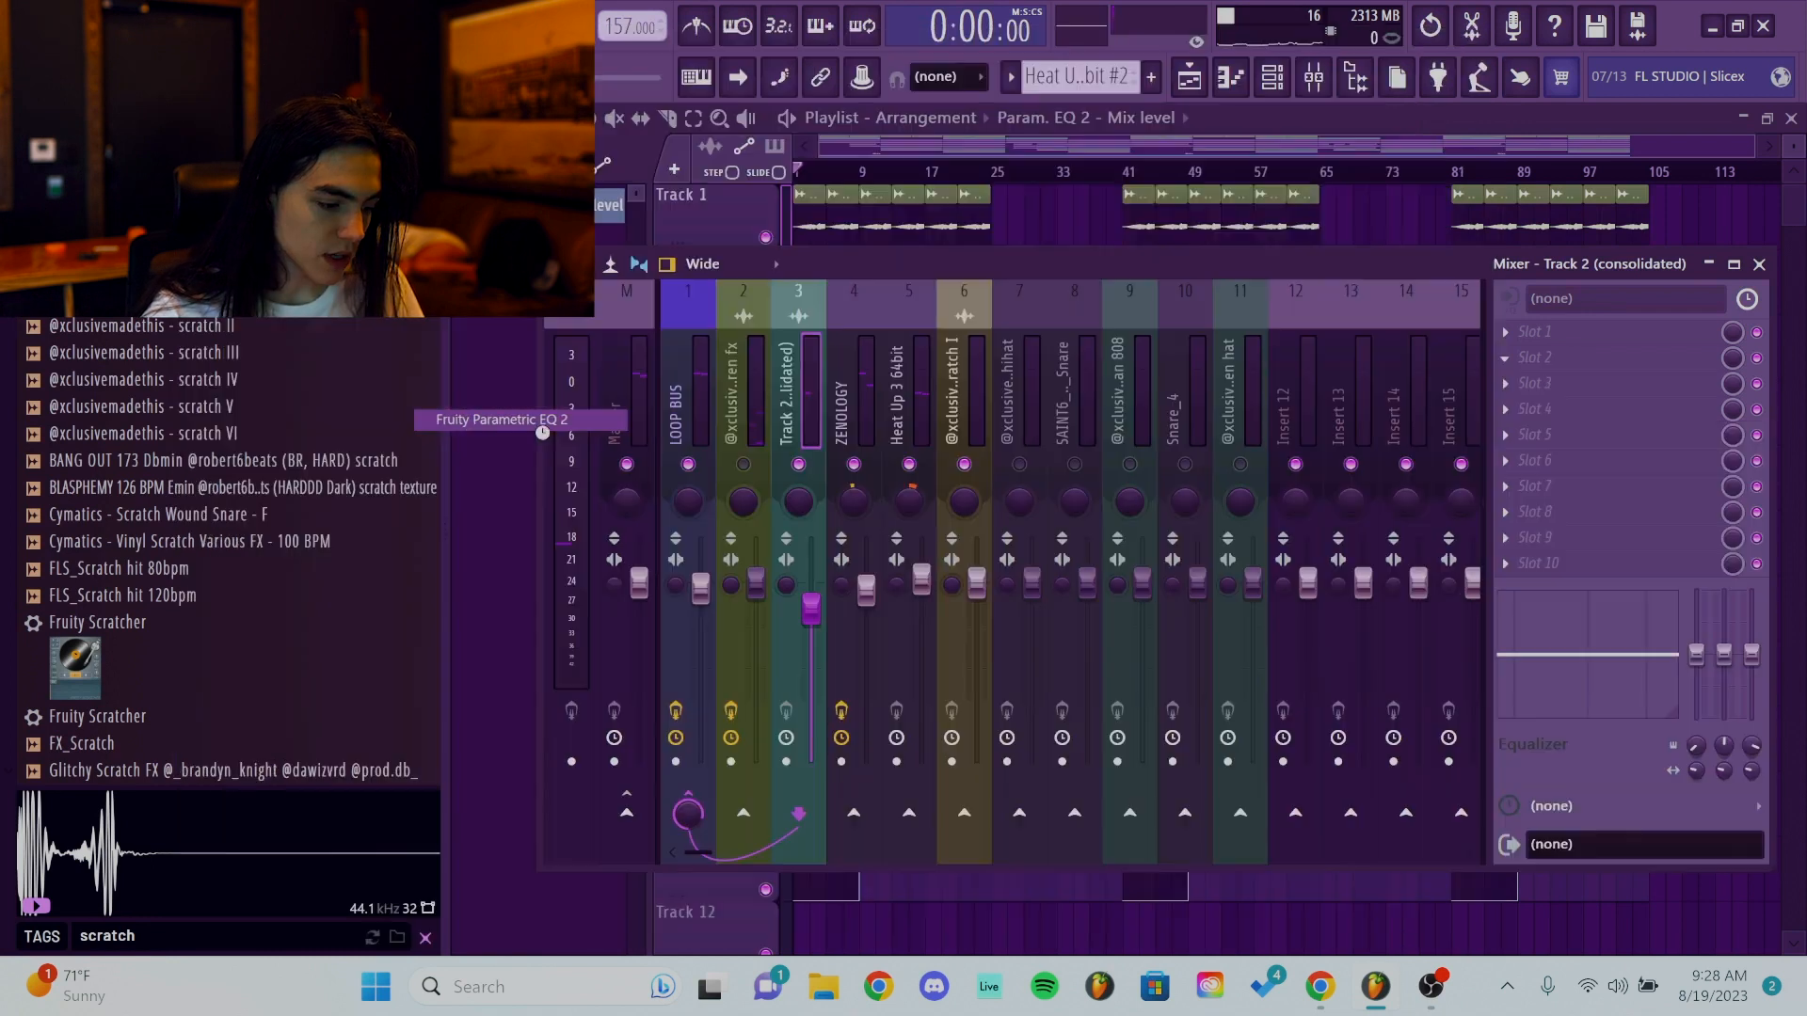
{"action": "left_click", "coordinate": [1458, 405]}
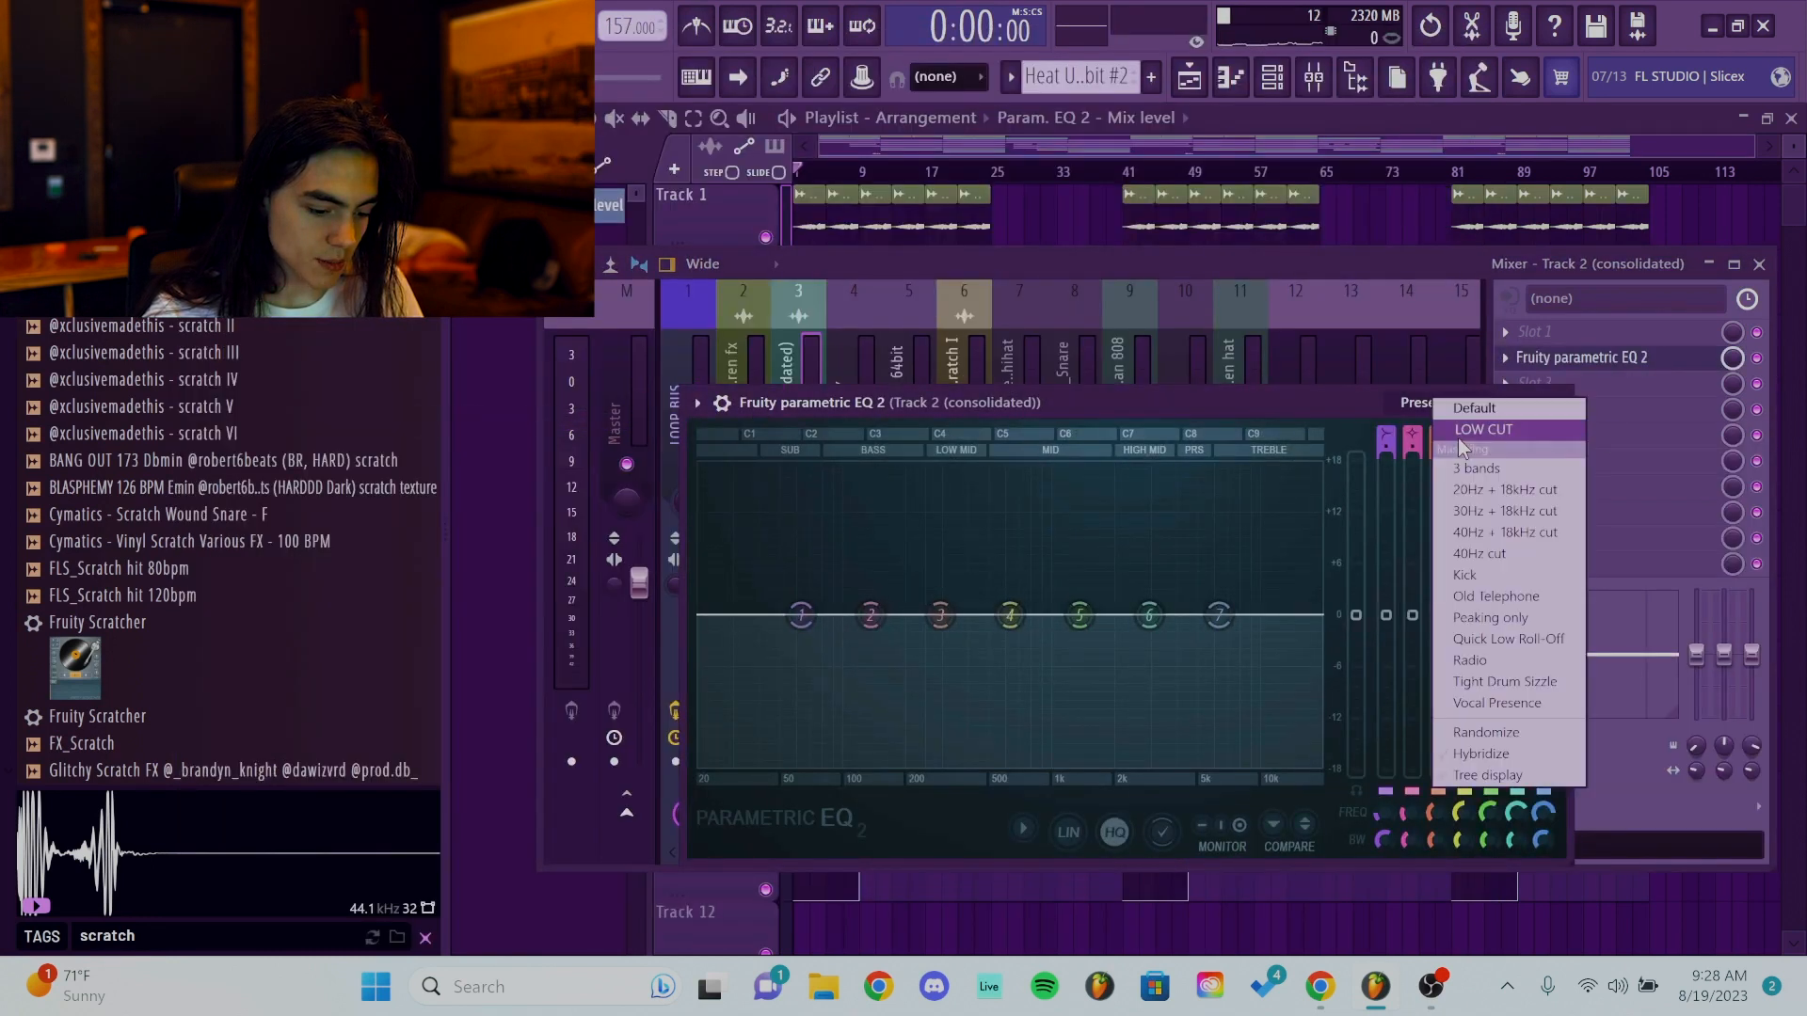
{"action": "left_click", "coordinate": [1461, 435]}
{"action": "left_click_drag", "start_coordinate": [901, 614], "coordinate": [1295, 637]}
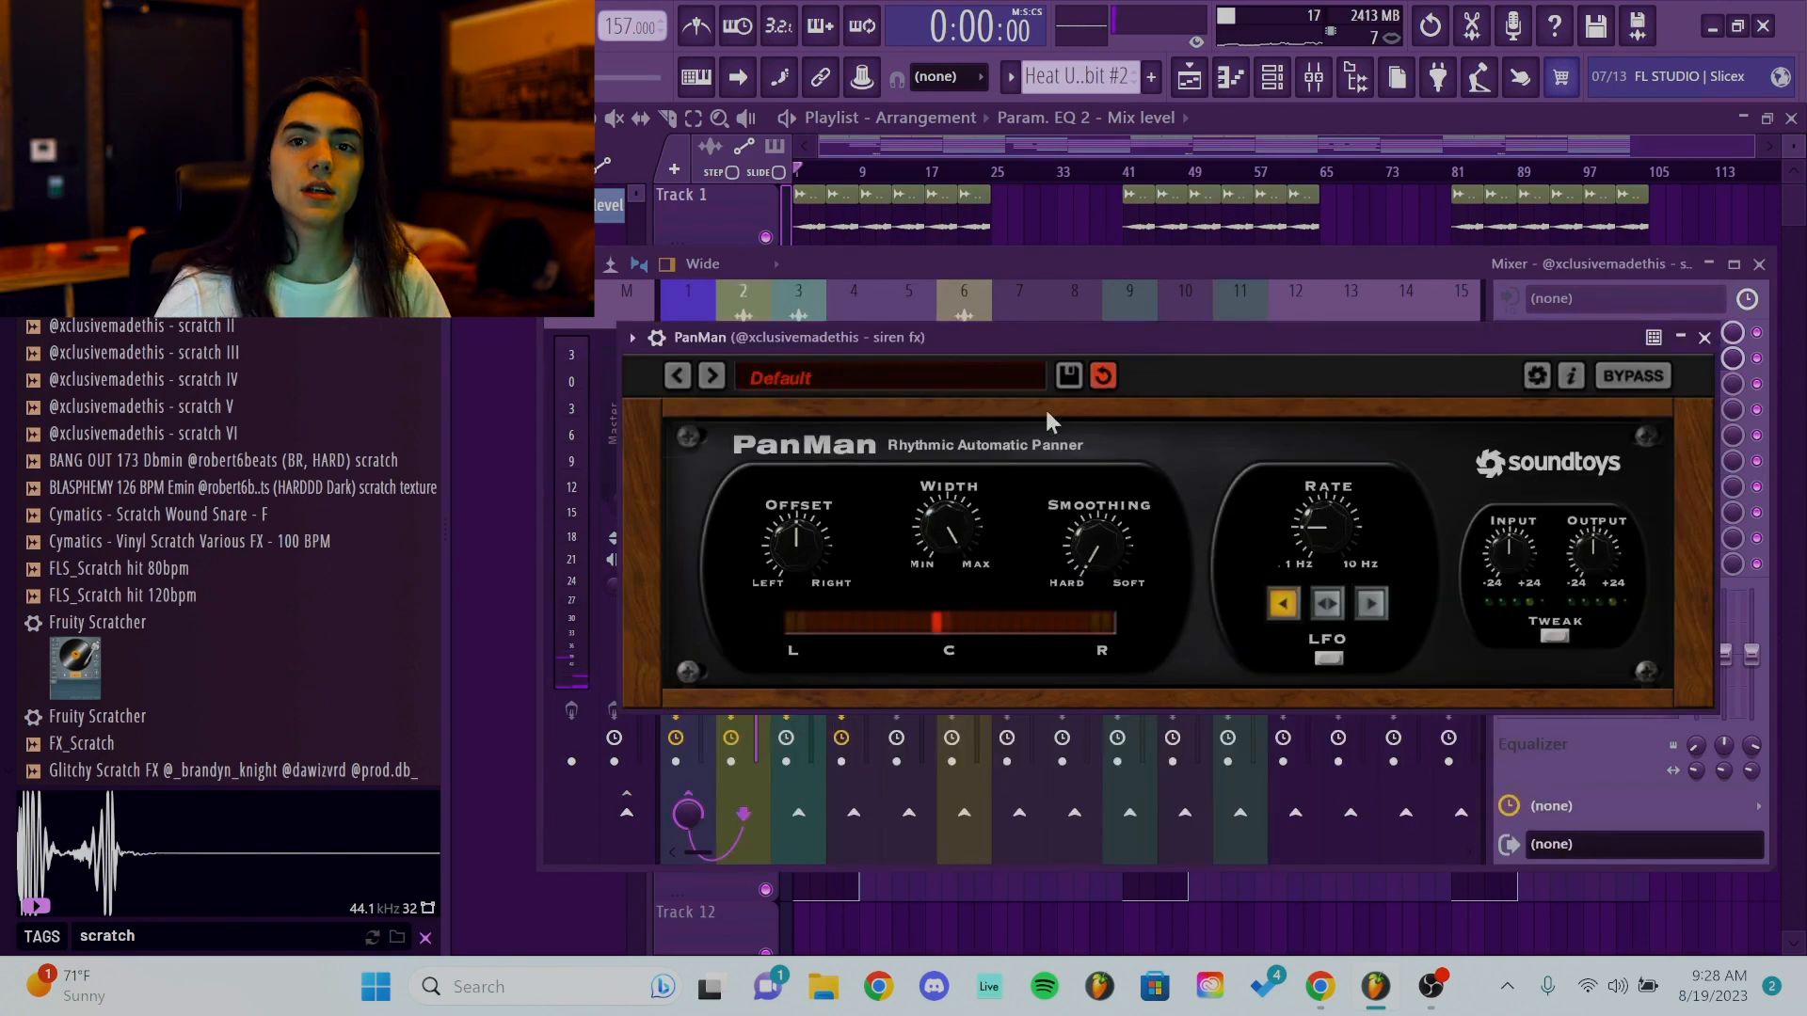
Play the beat and reduce the panning width of PanMan on the siren mixer track.
{"action": "key", "text": "space"}
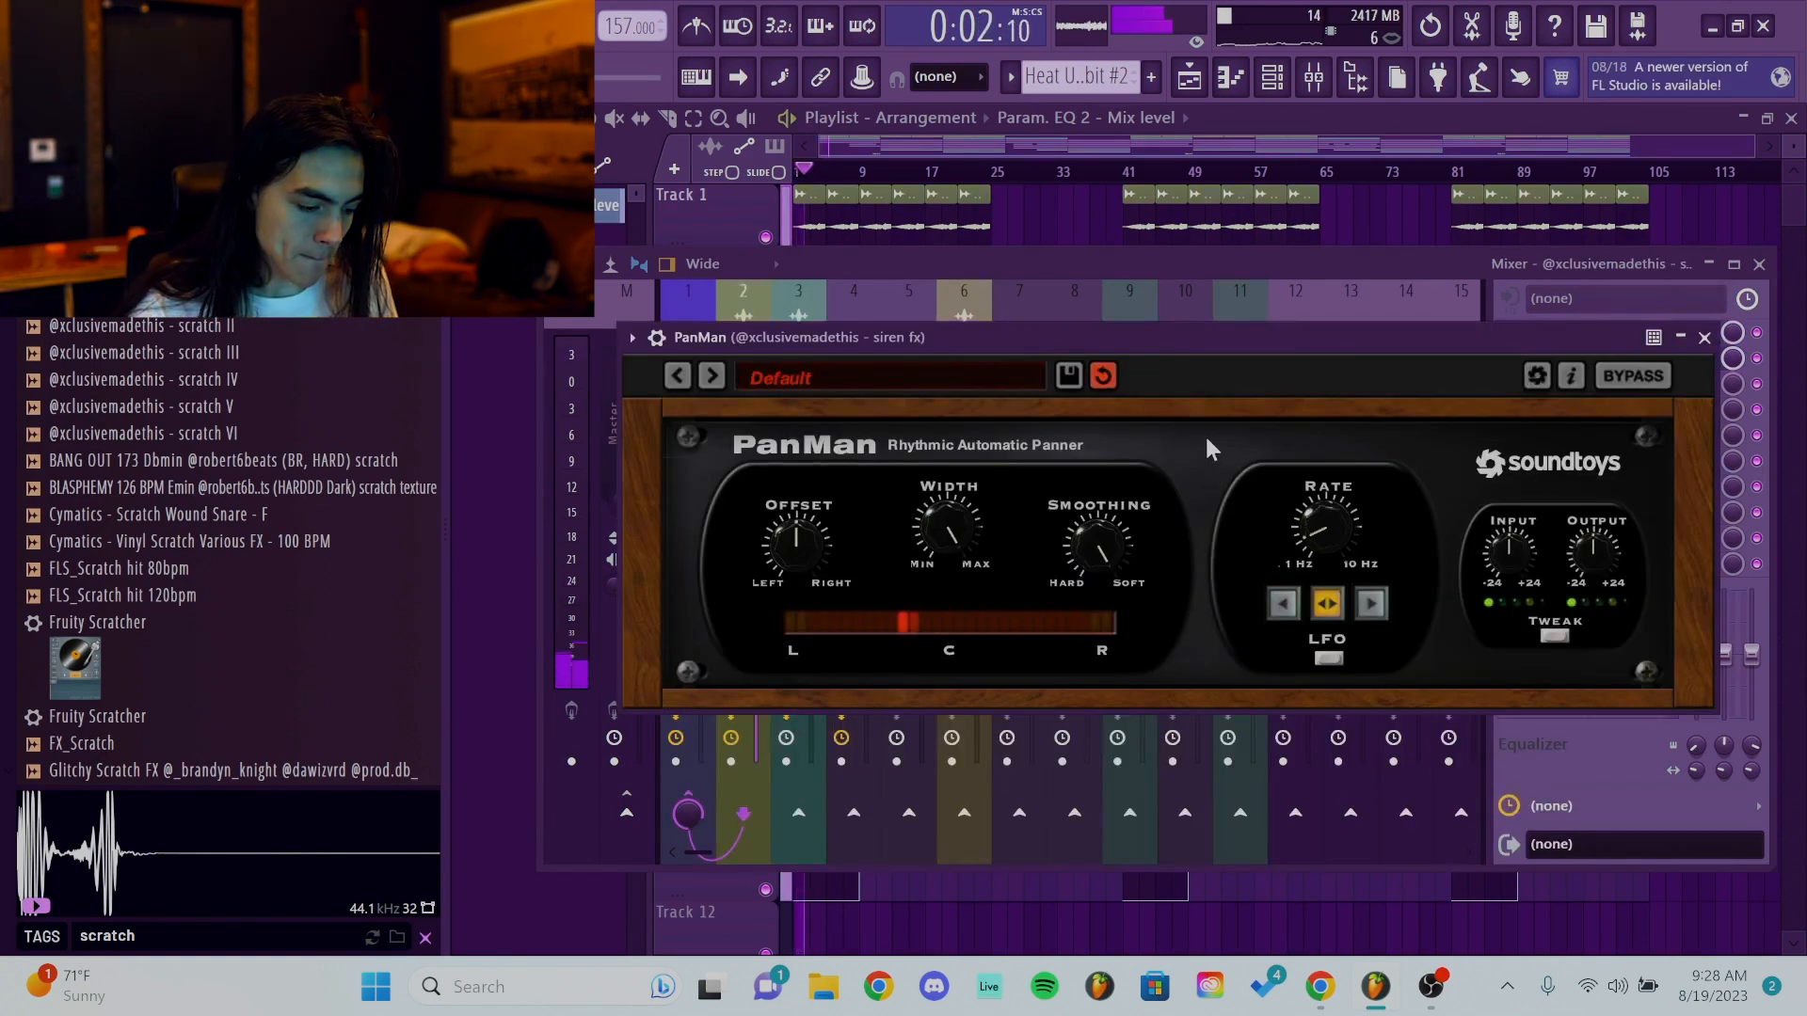
{"action": "scroll", "coordinate": [933, 528], "scroll_direction": "down", "scroll_amount": 4}
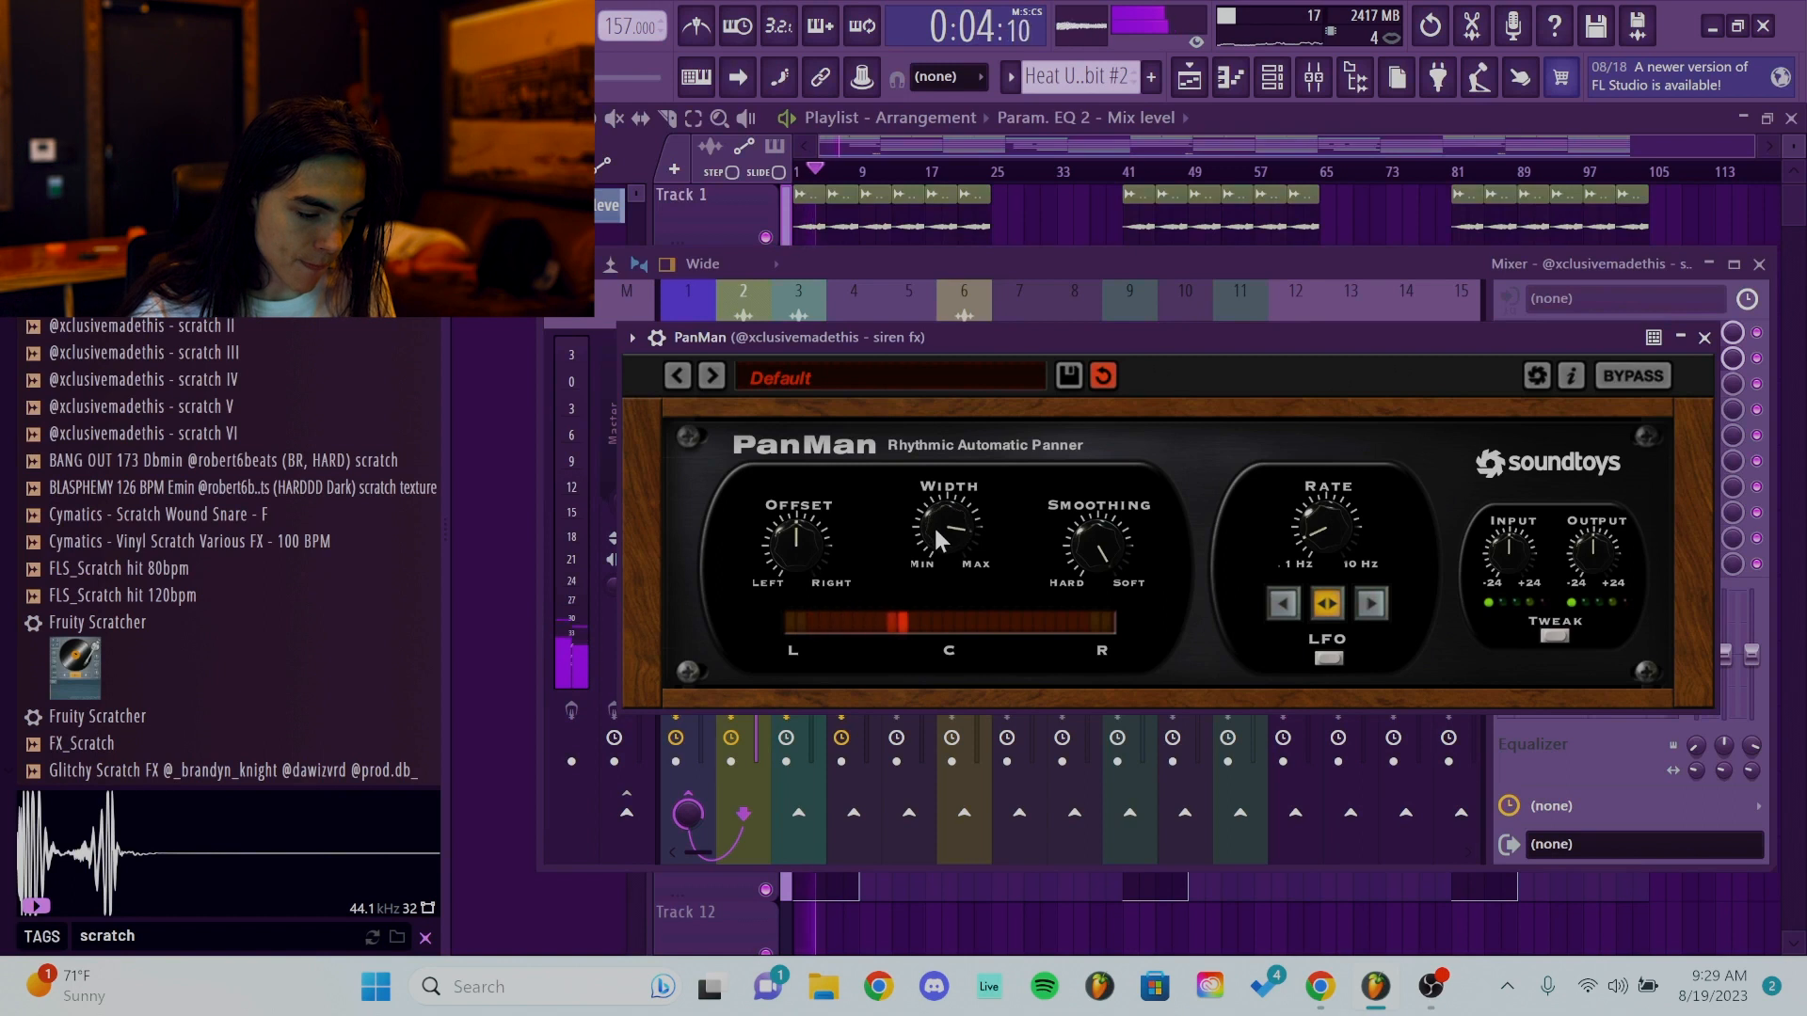
{"action": "left_click", "coordinate": [1703, 337]}
Balance the drum tracks by panning the open hat further right, fine-tuning the hi-hat's panning and raising Snare_4's volume slightly.
{"action": "left_click", "coordinate": [1245, 504]}
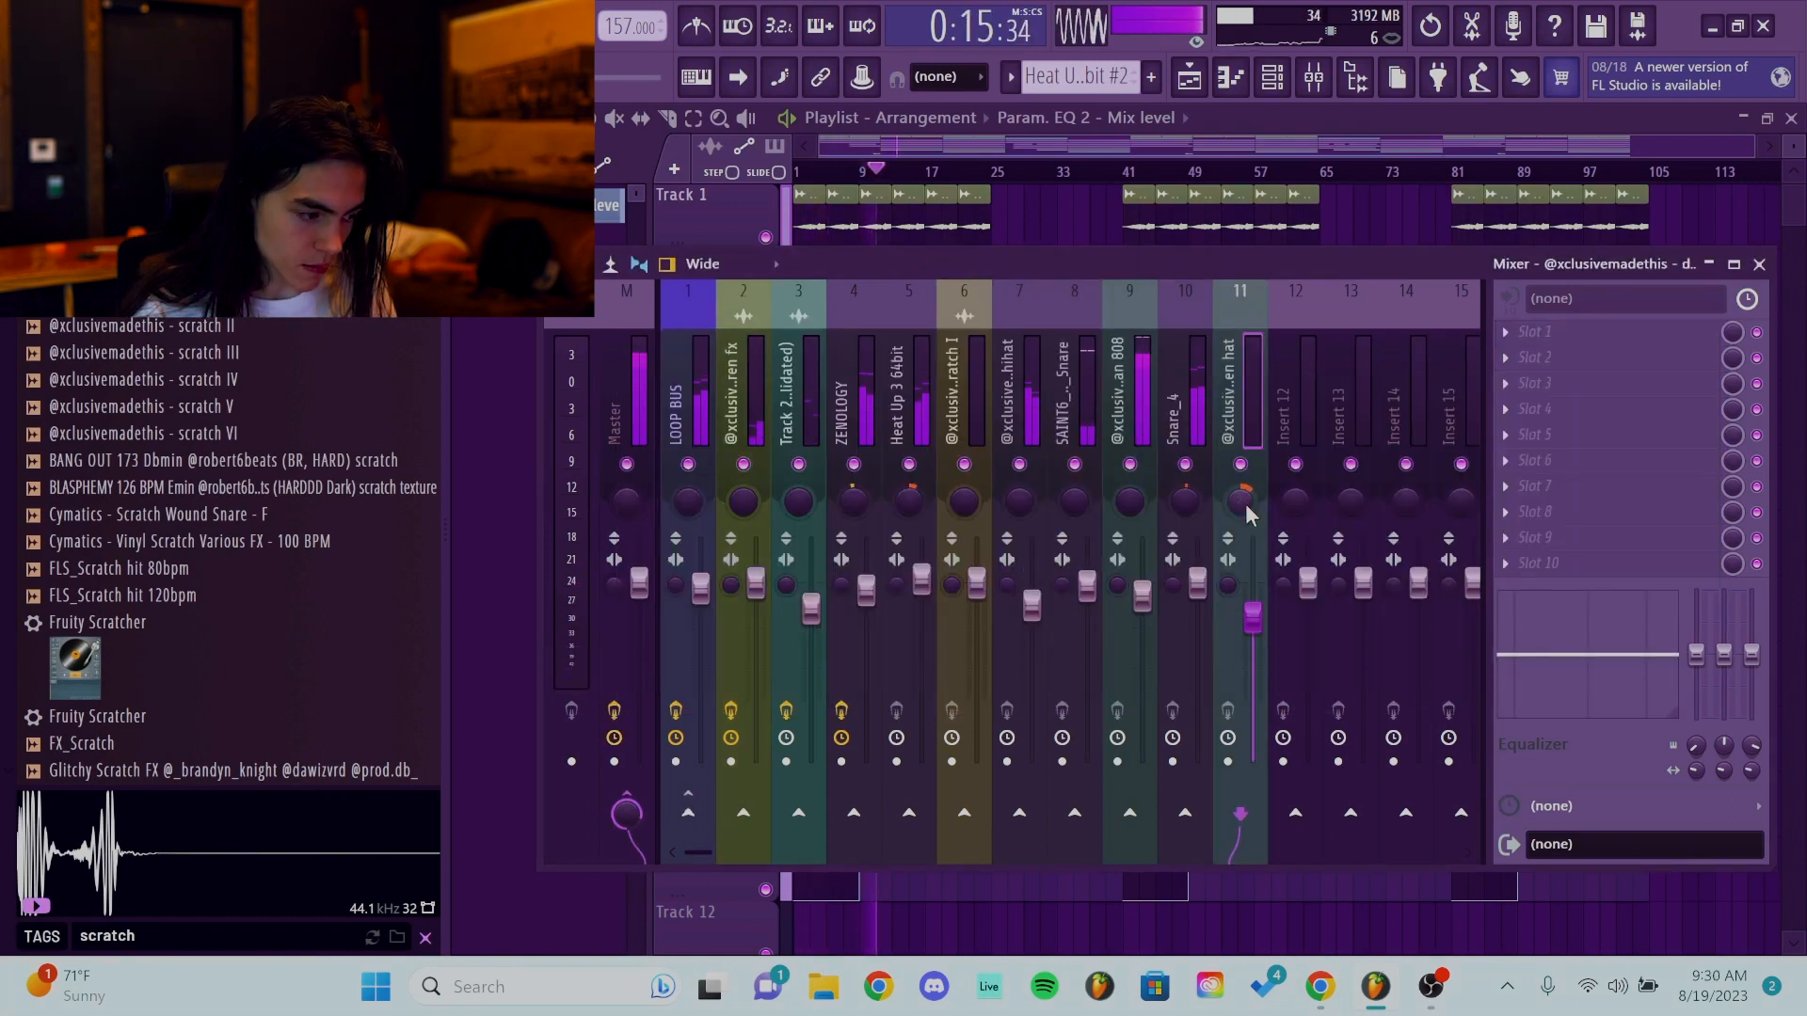
{"action": "scroll", "coordinate": [1245, 504], "scroll_direction": "up", "scroll_amount": 3}
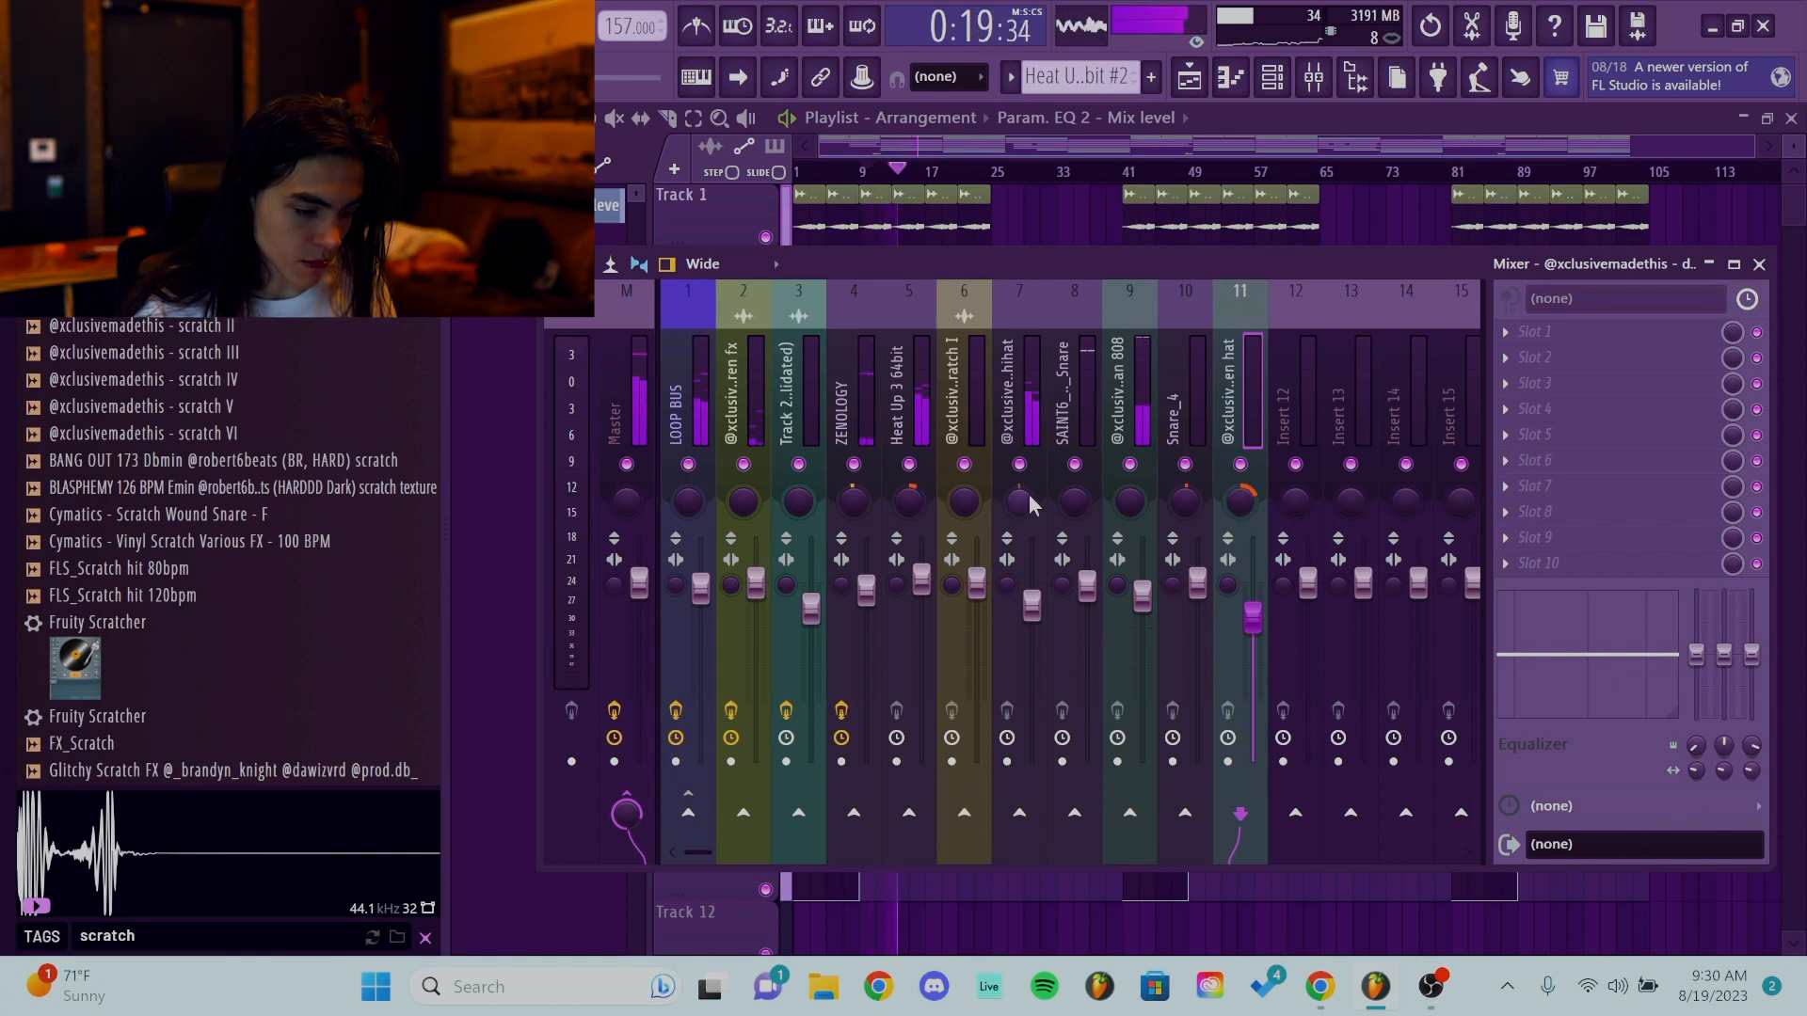
{"action": "left_click_drag", "start_coordinate": [1029, 494], "coordinate": [1025, 502]}
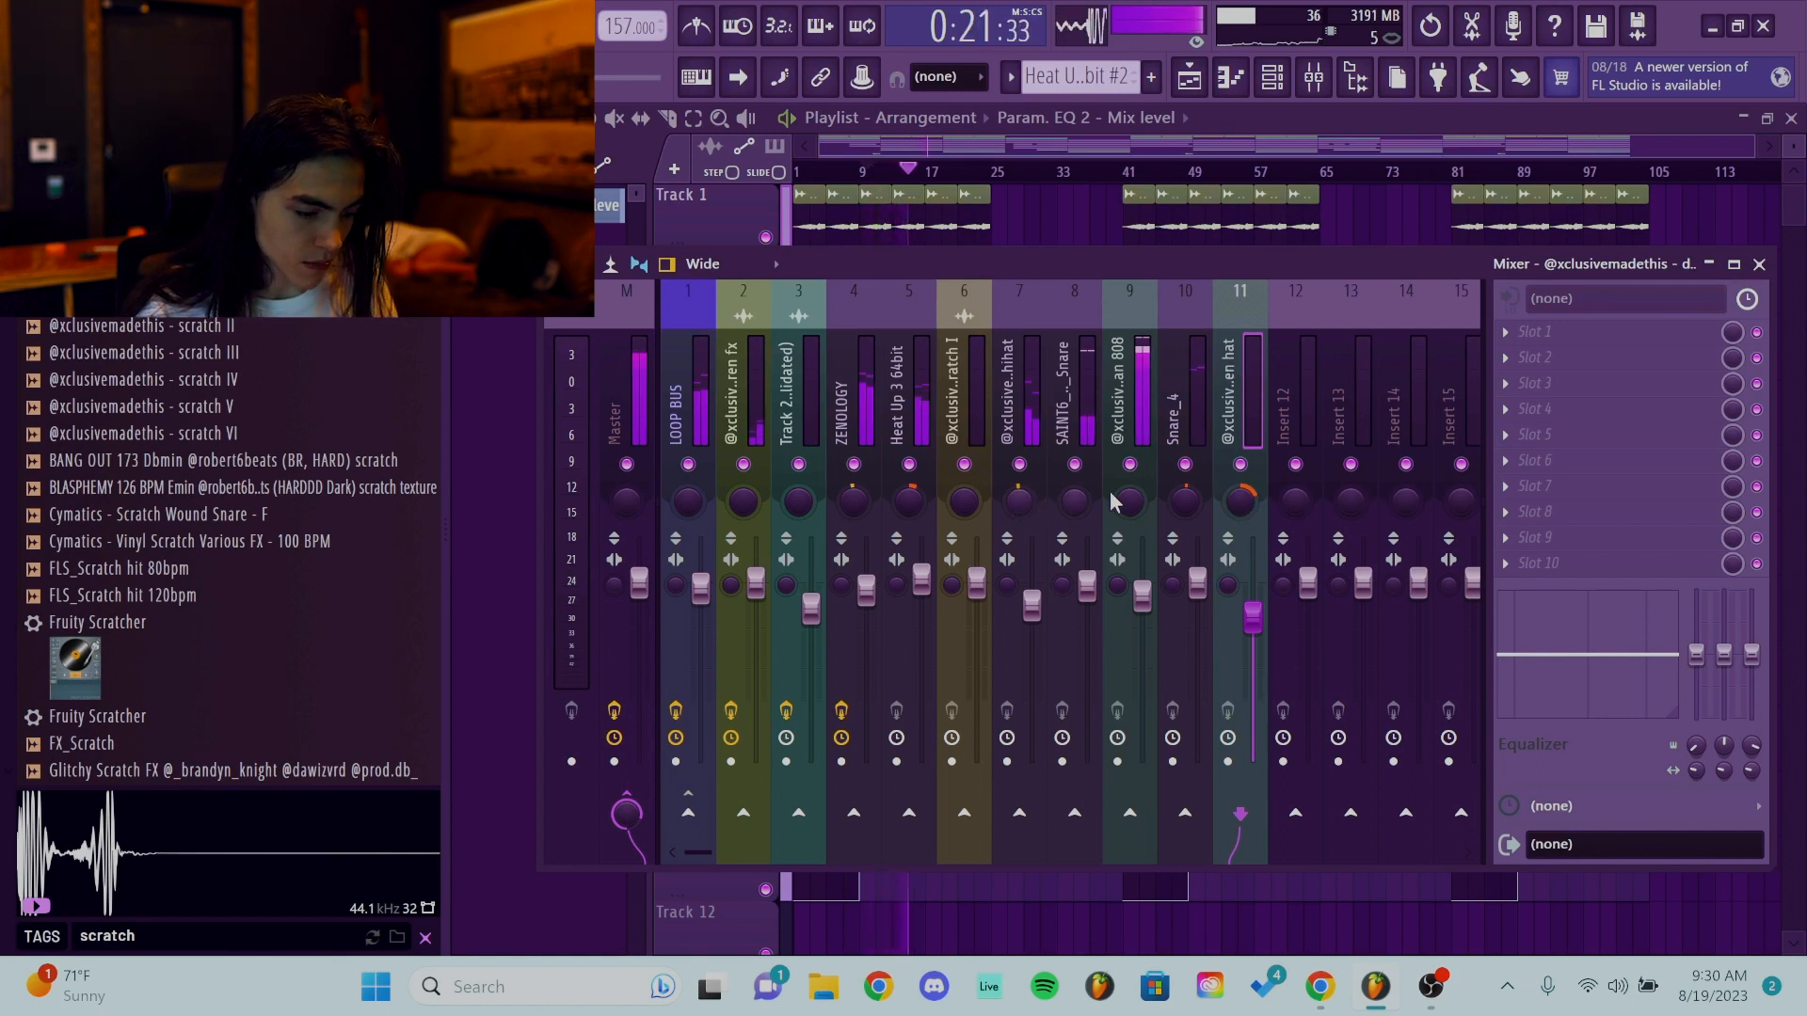
{"action": "left_click_drag", "start_coordinate": [1201, 585], "coordinate": [1201, 574]}
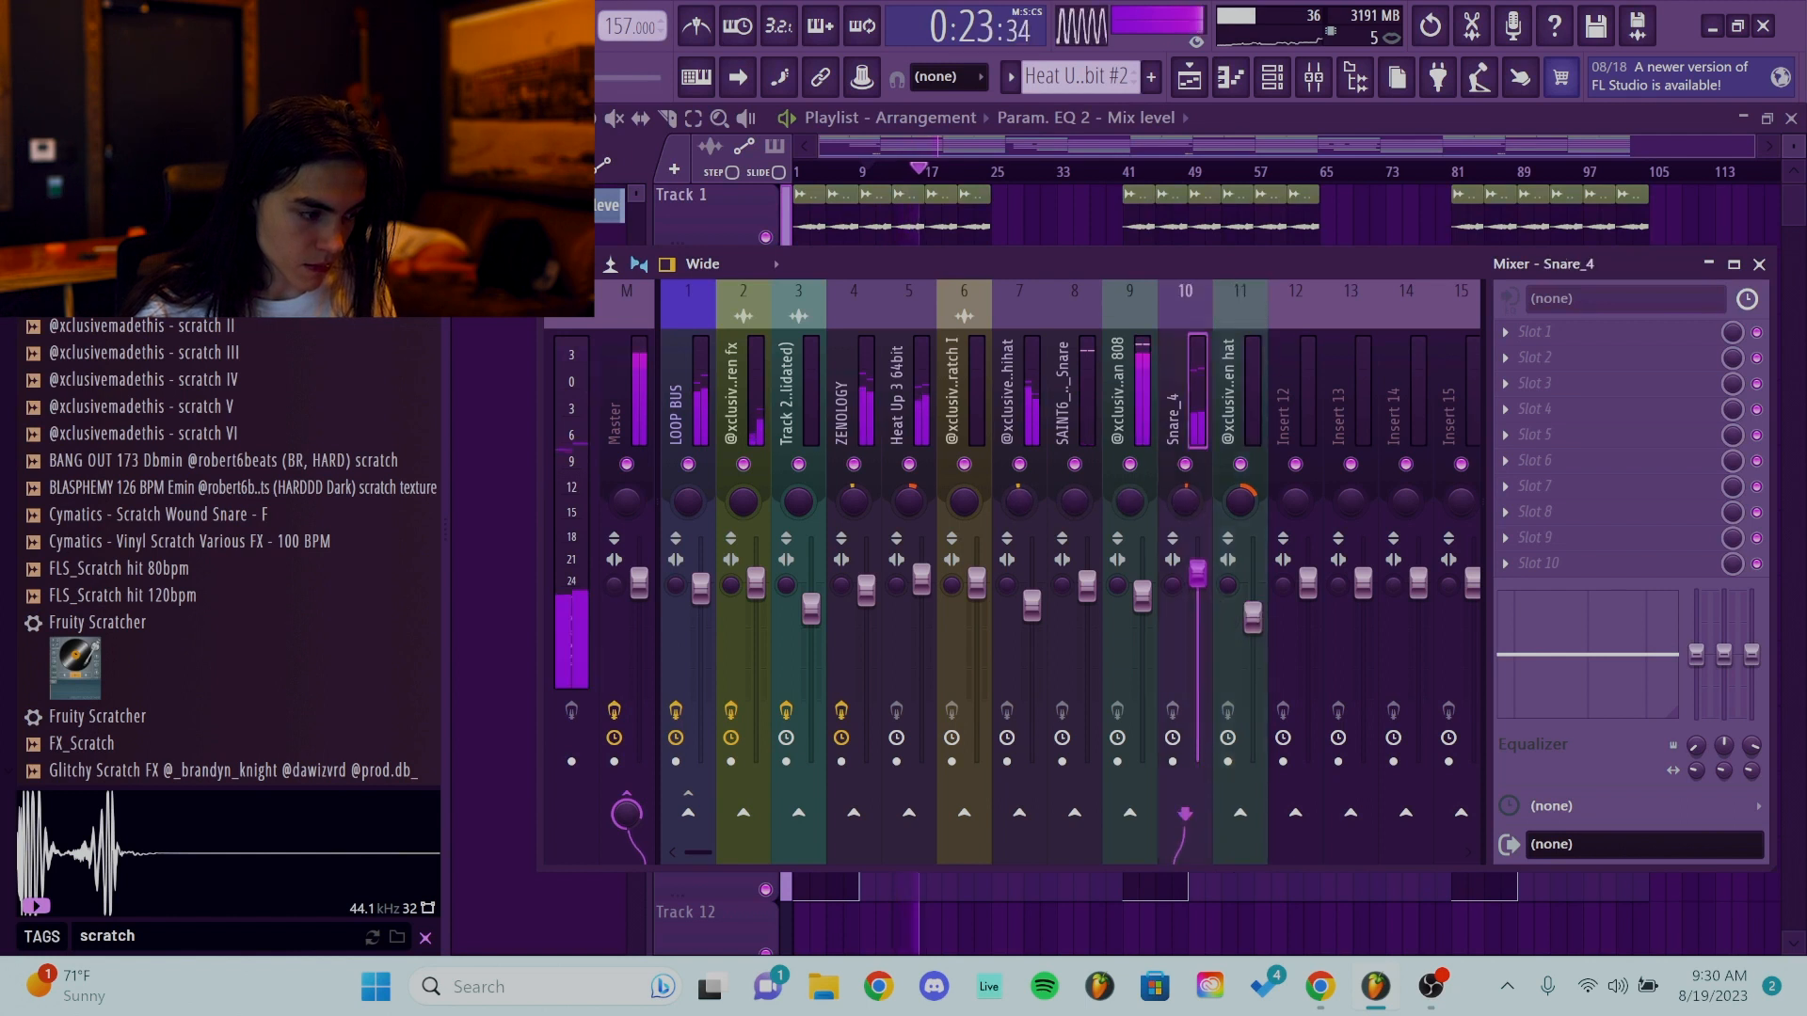